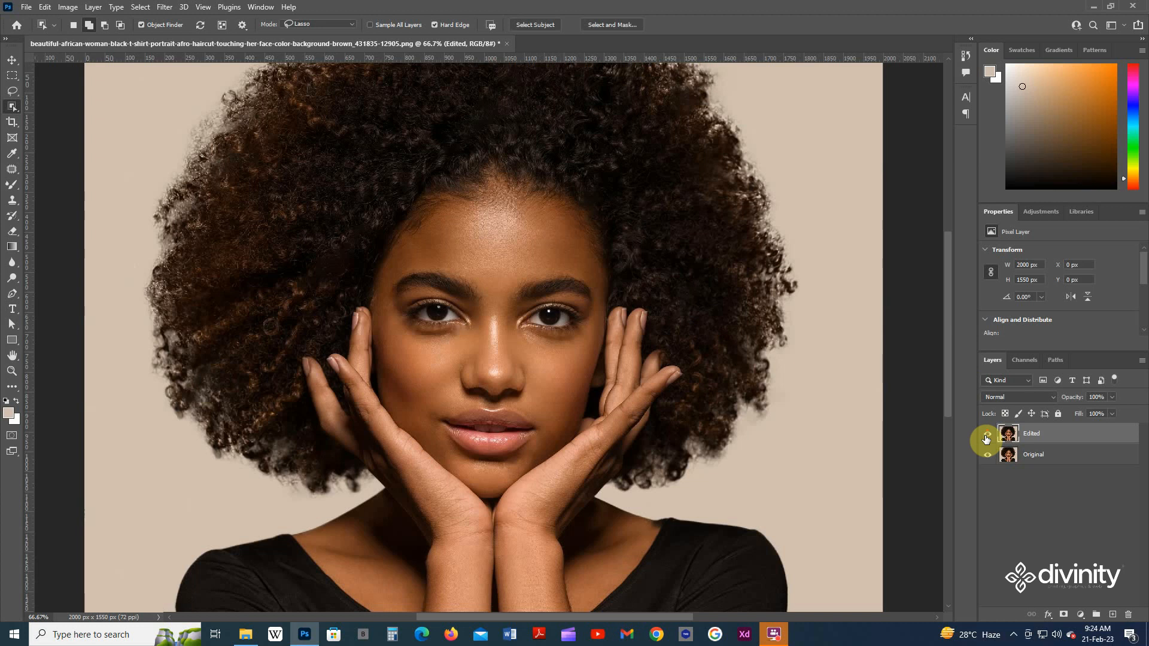
- Toggle the Edited layer's visibility repeatedly to compare the retouched portrait with the watermarked original
left_click(987, 439)
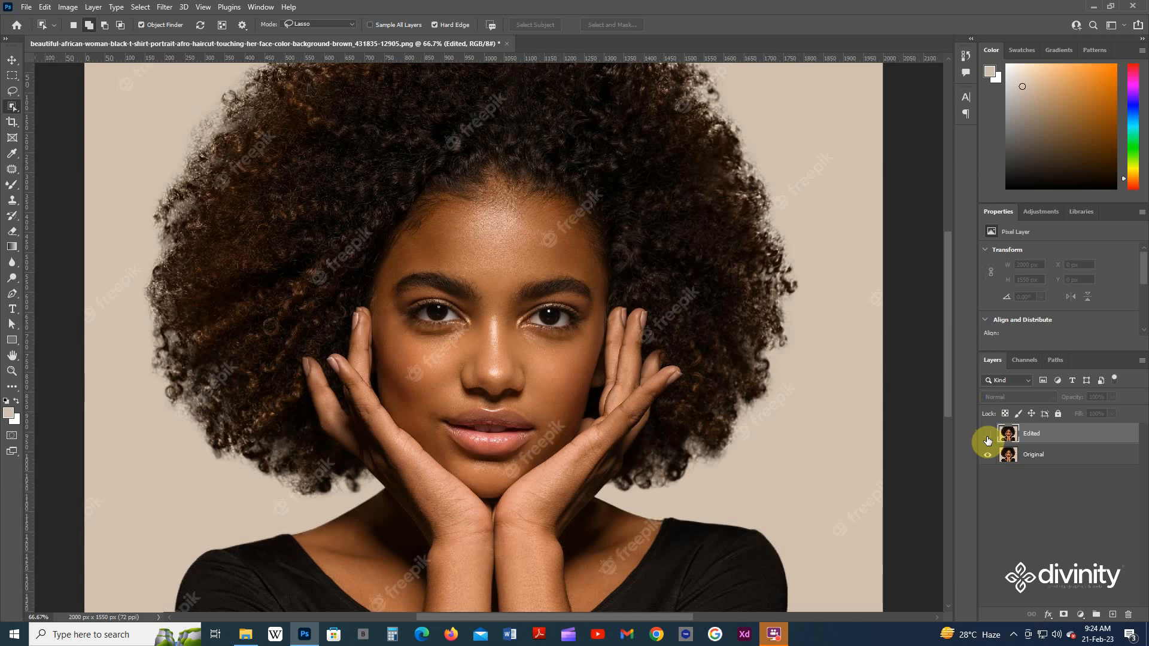
left_click(987, 441)
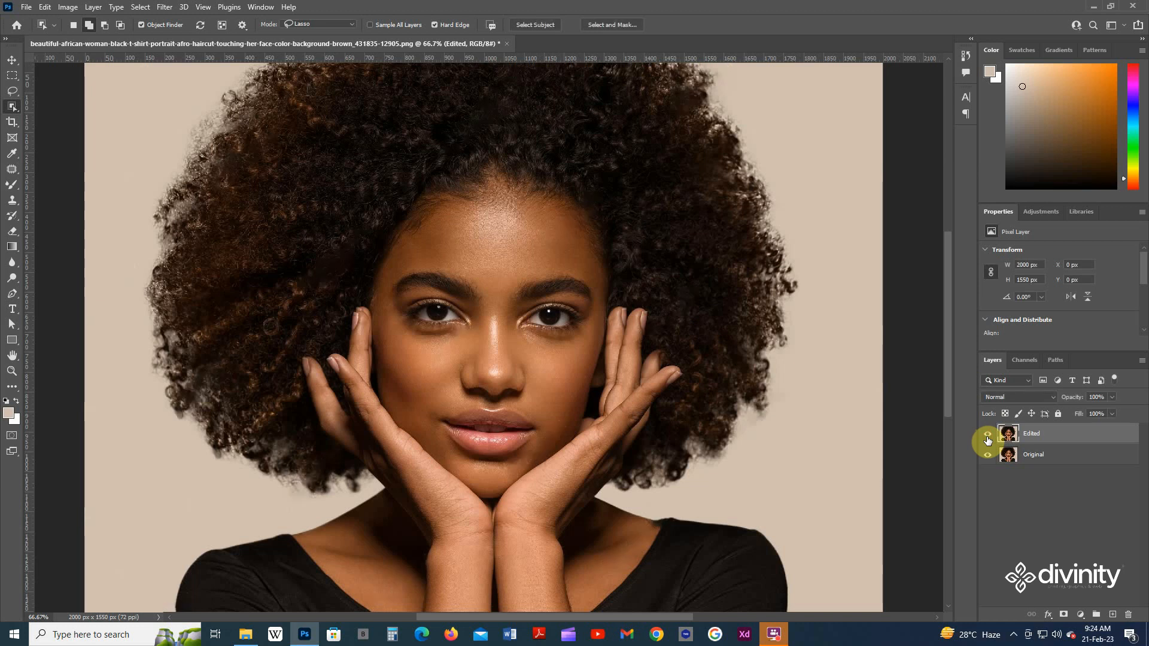
left_click(987, 440)
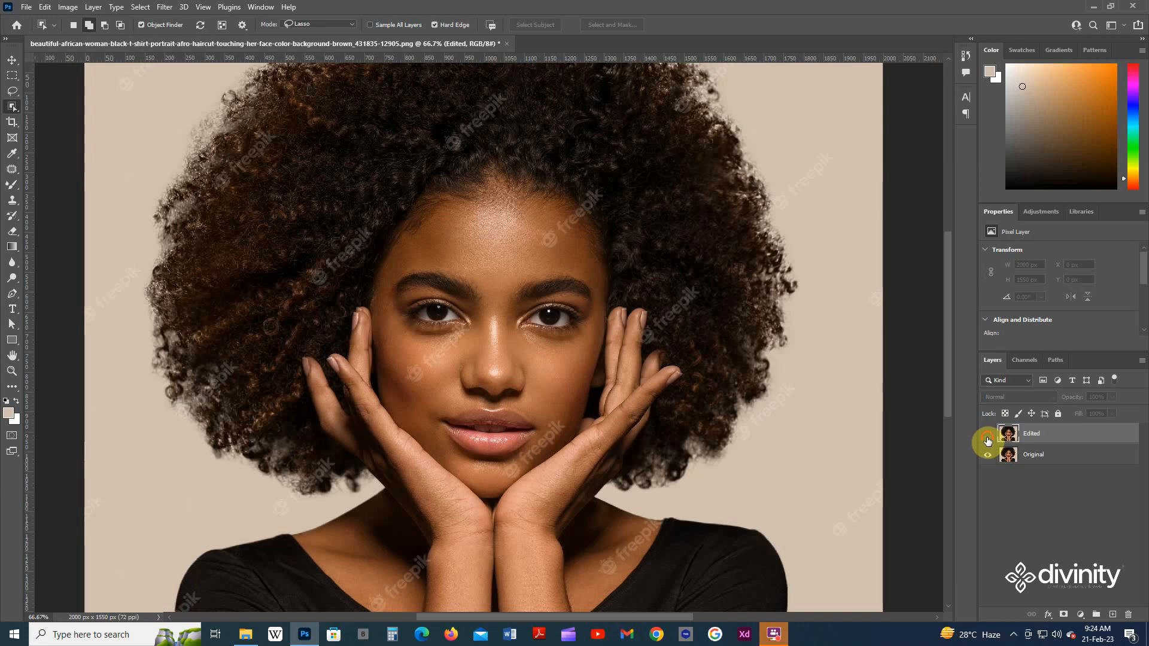
left_click(987, 440)
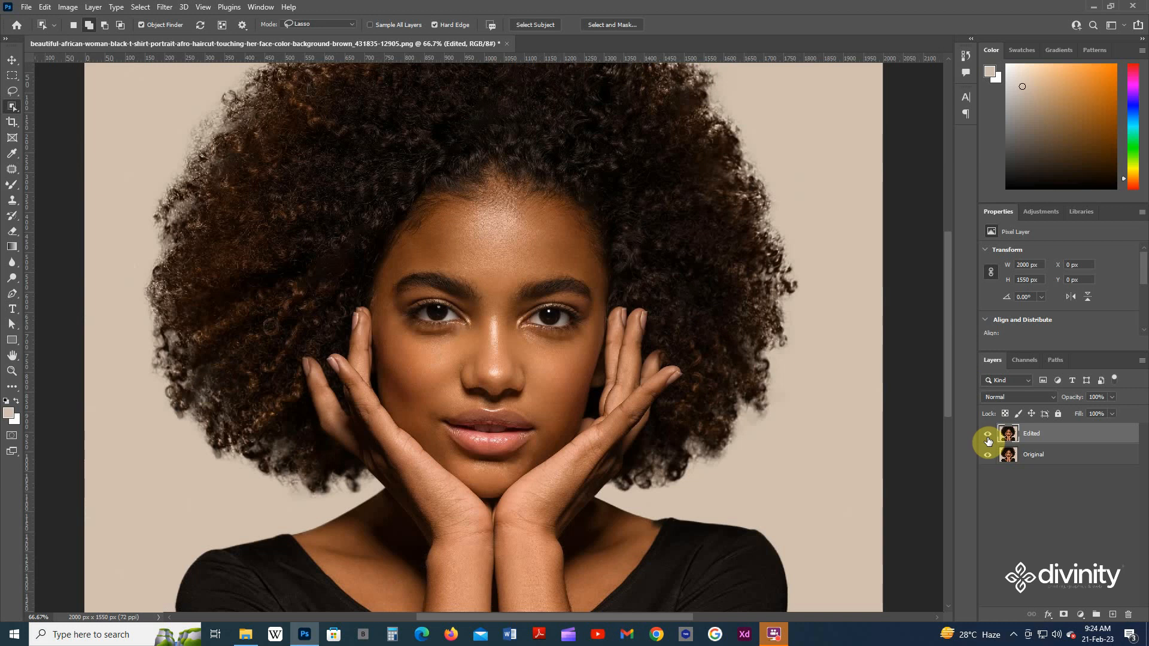
left_click(987, 440)
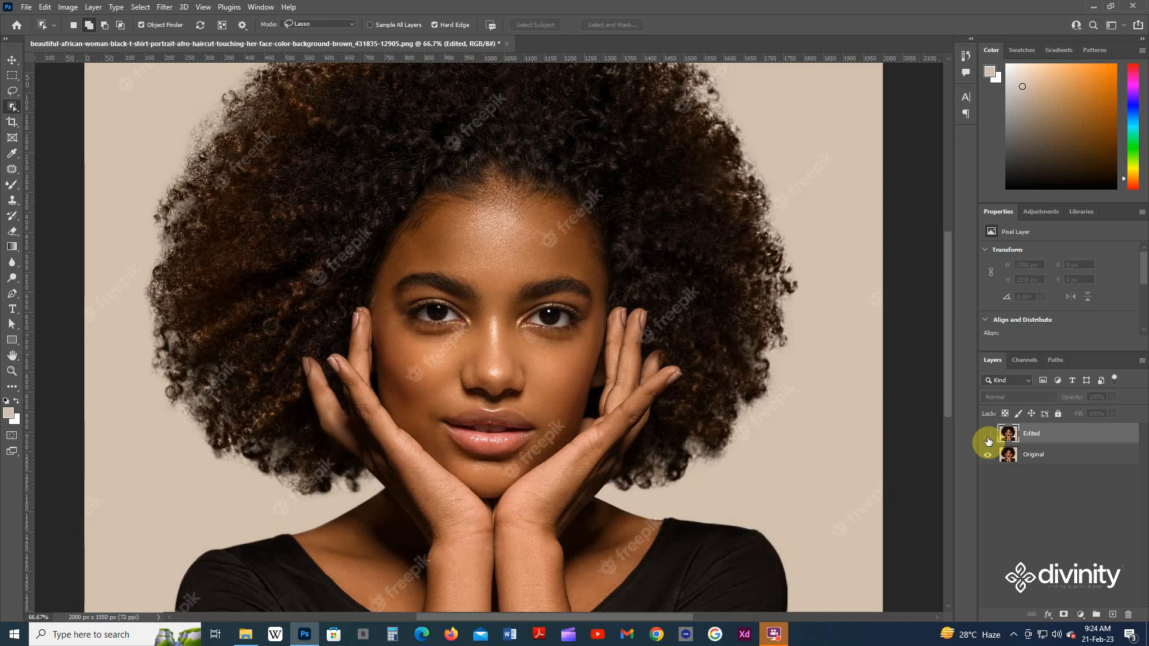
left_click(988, 440)
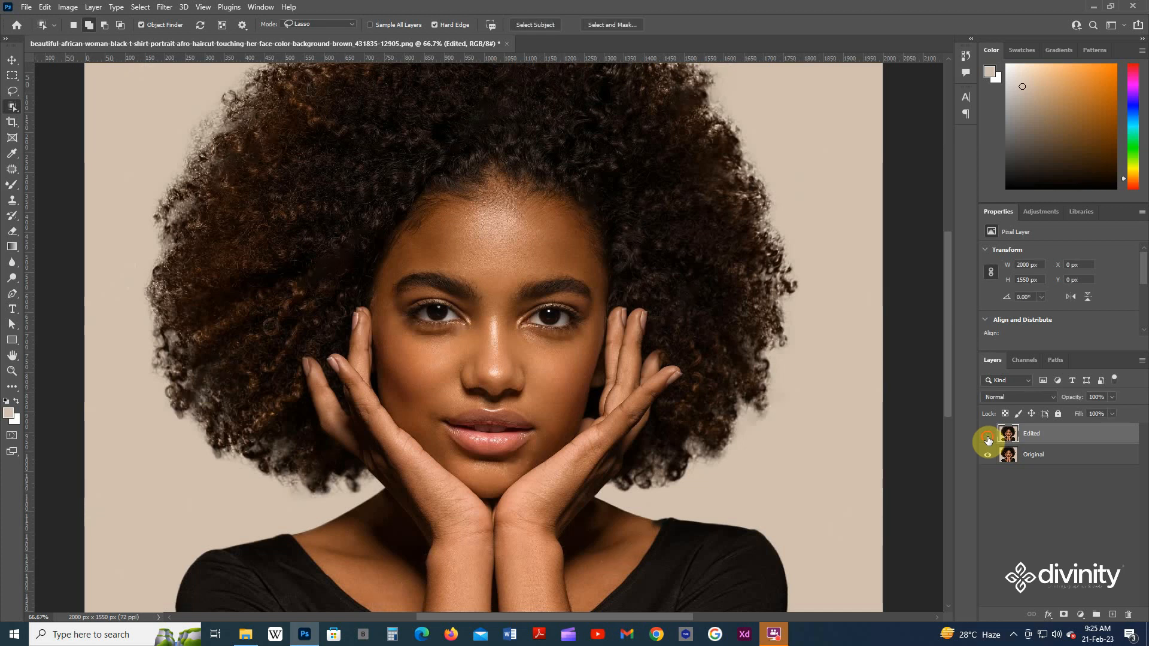
left_click(988, 441)
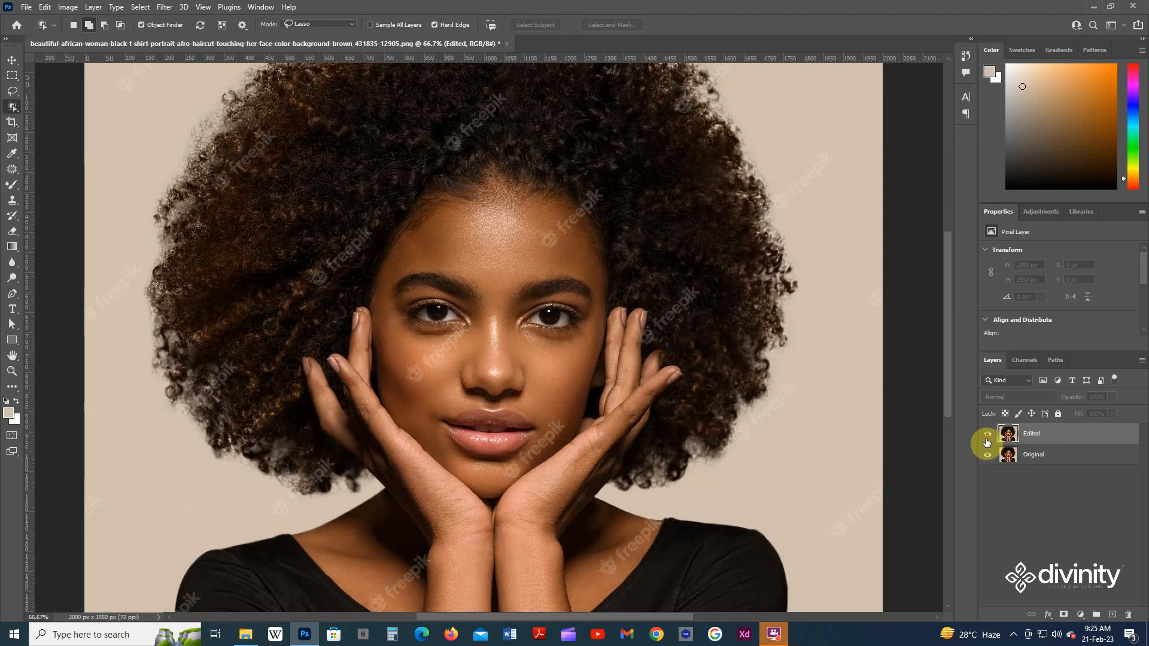
left_click(987, 441)
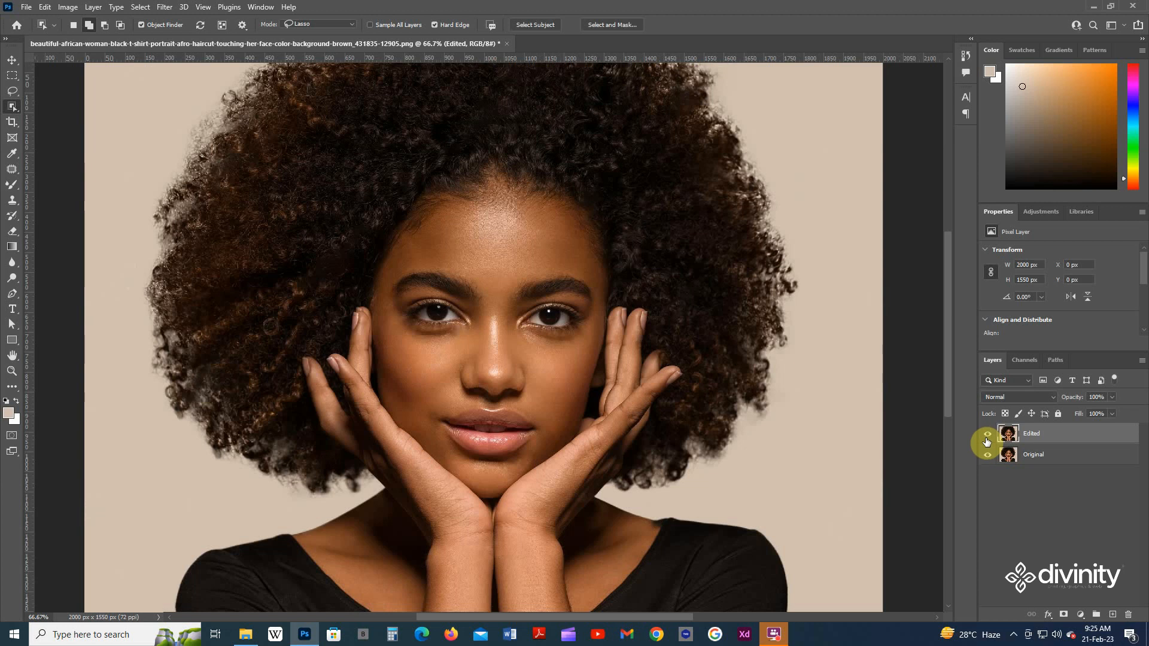
left_click(987, 439)
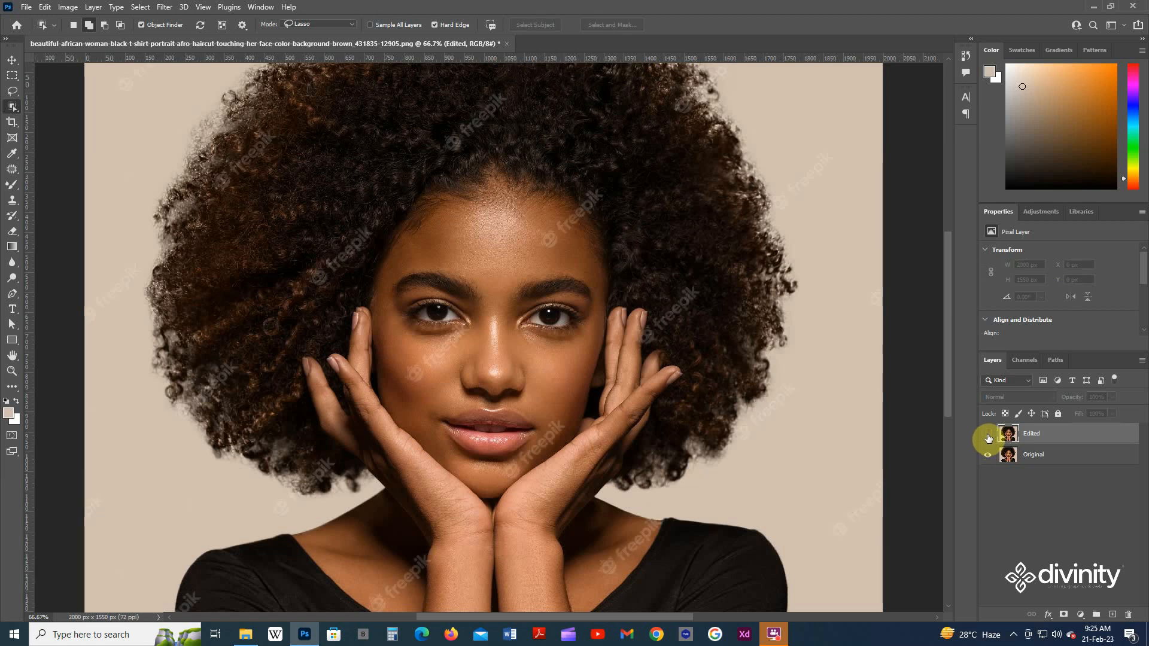
left_click(988, 438)
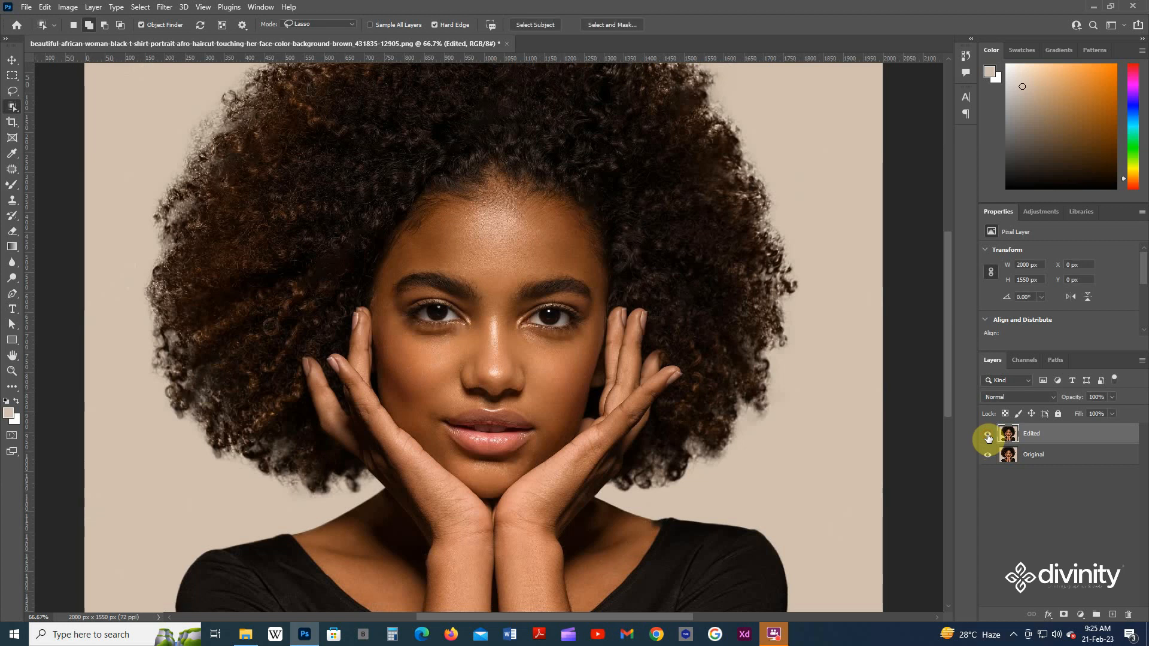
left_click(987, 438)
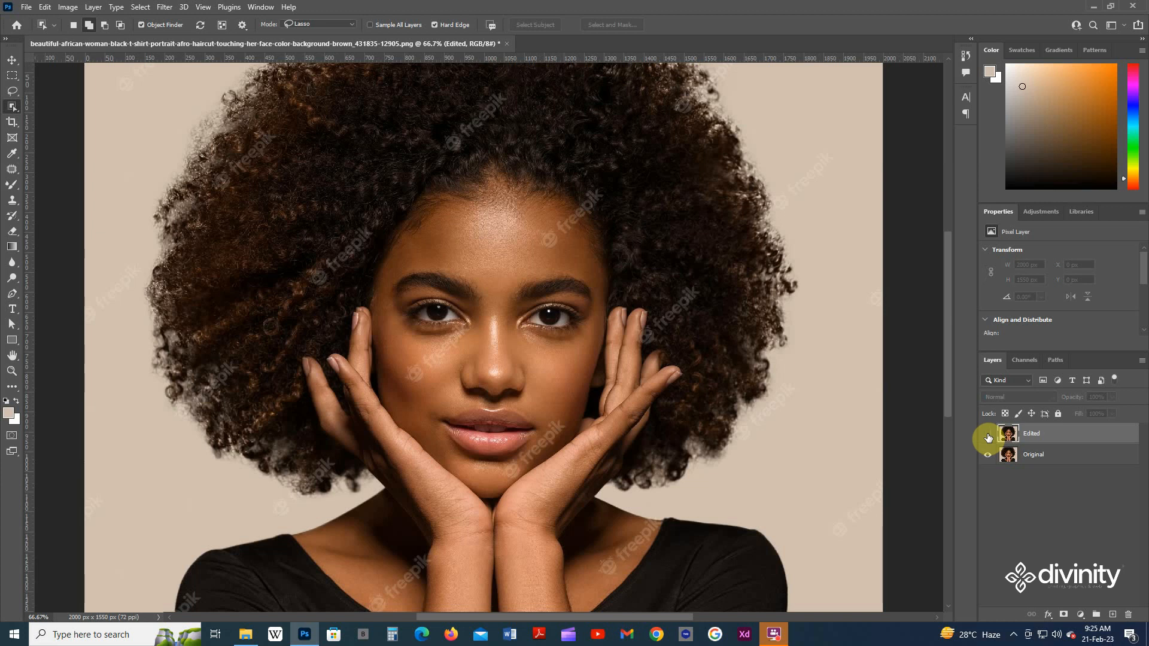
left_click(987, 436)
left_click(988, 435)
left_click(988, 435)
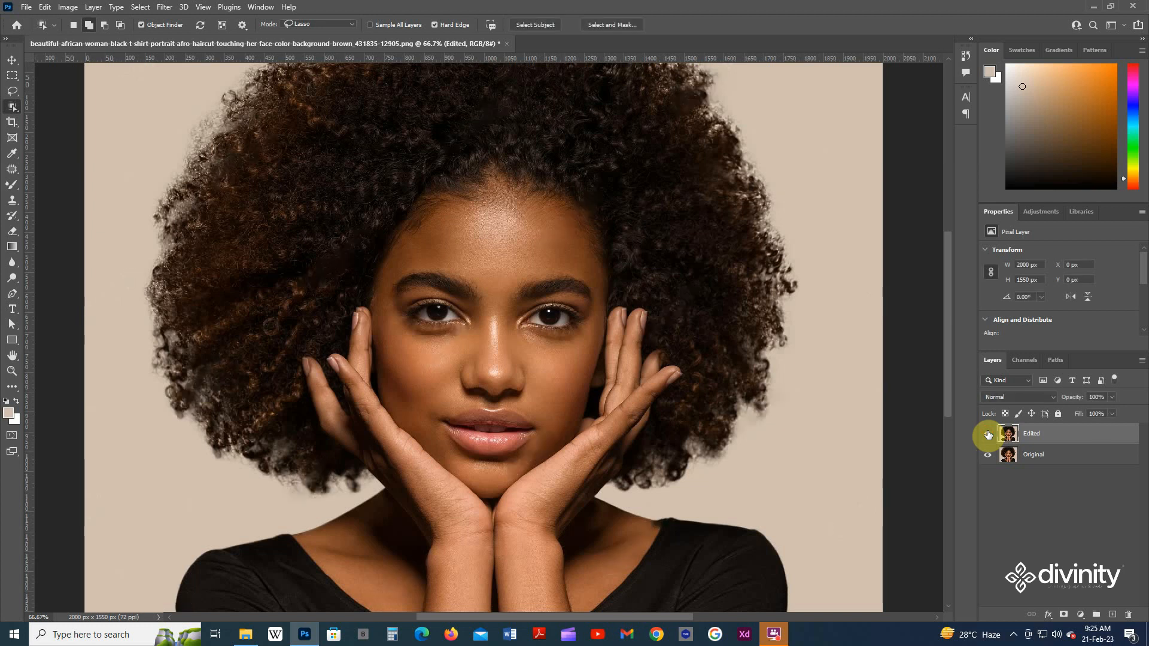
- Hide the Edited layer and delete it, leaving only the Original layer
left_click(988, 434)
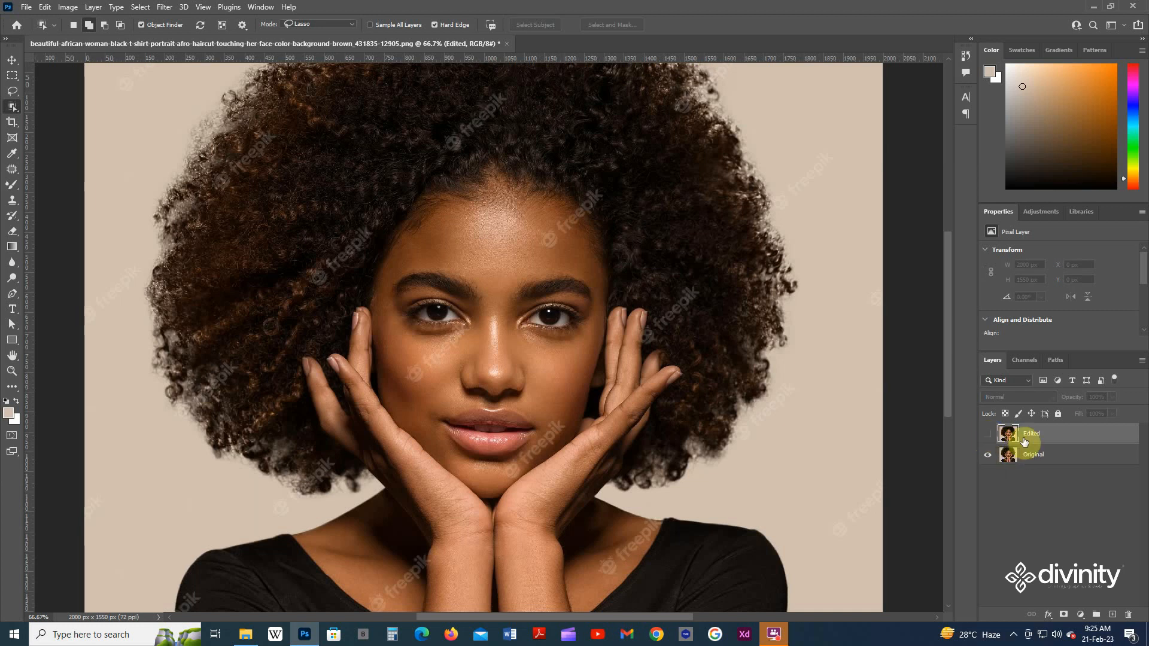
key("Delete")
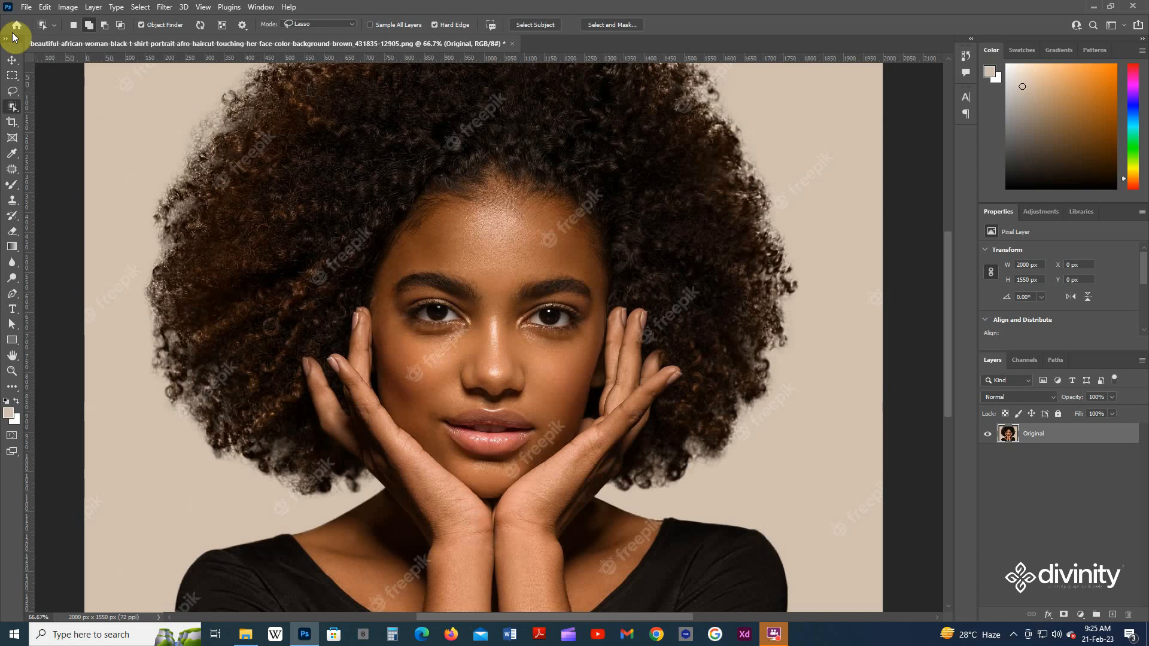
- Activate the Object Selection Tool and set its mode to Lasso
left_click(12, 60)
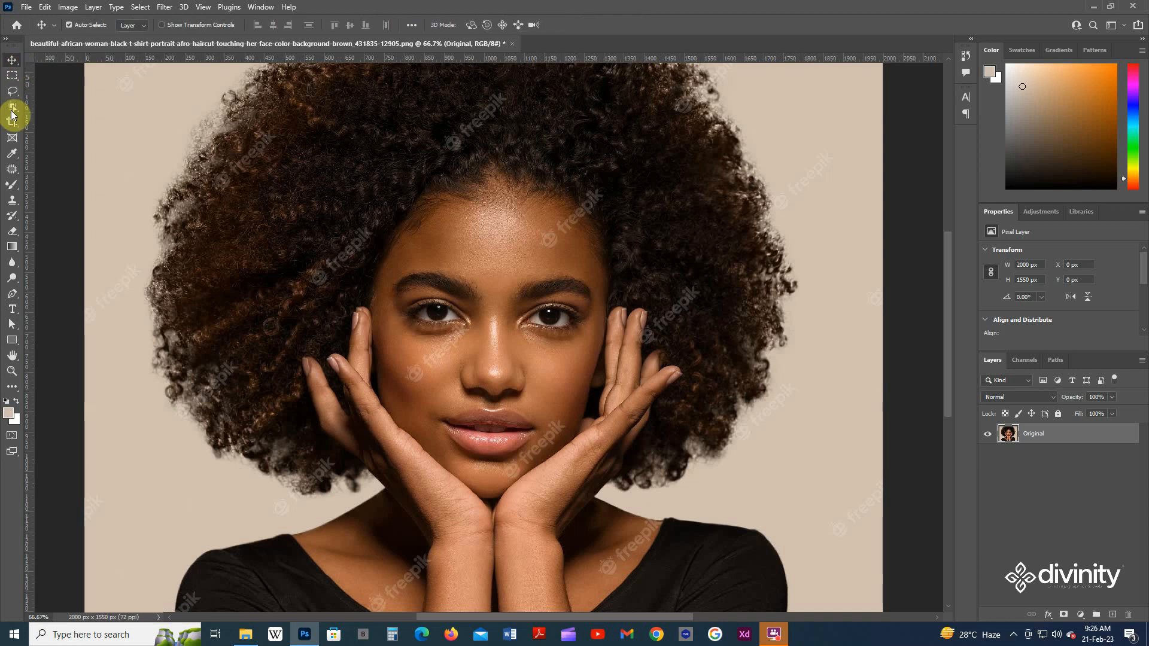
left_click(12, 108)
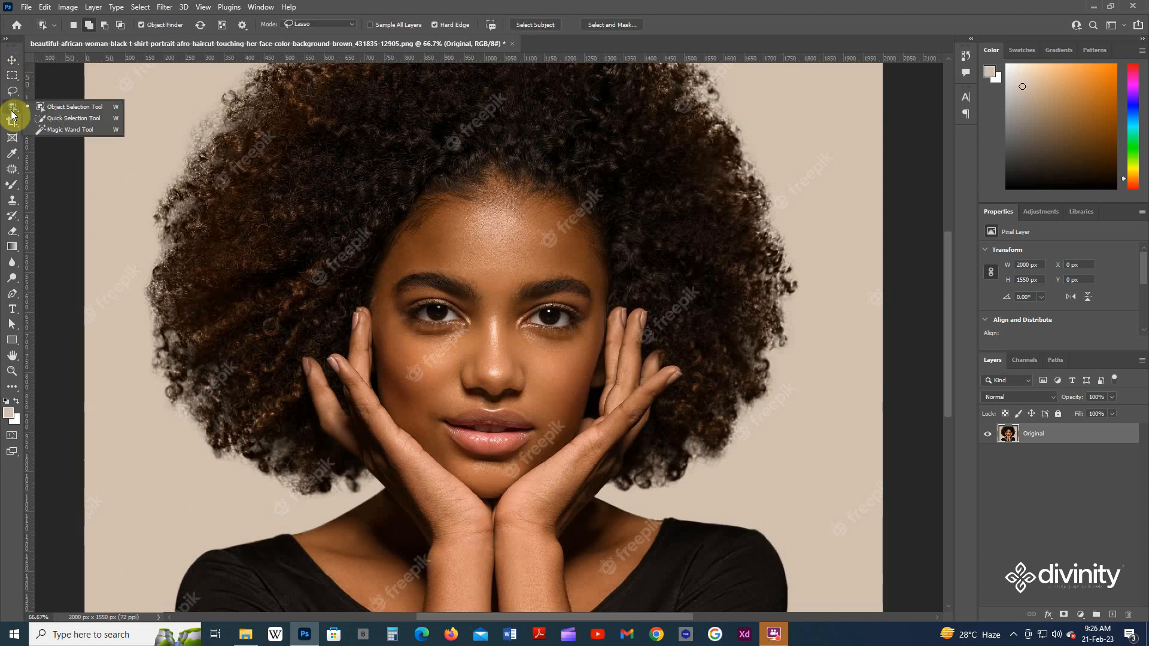
left_click(91, 109)
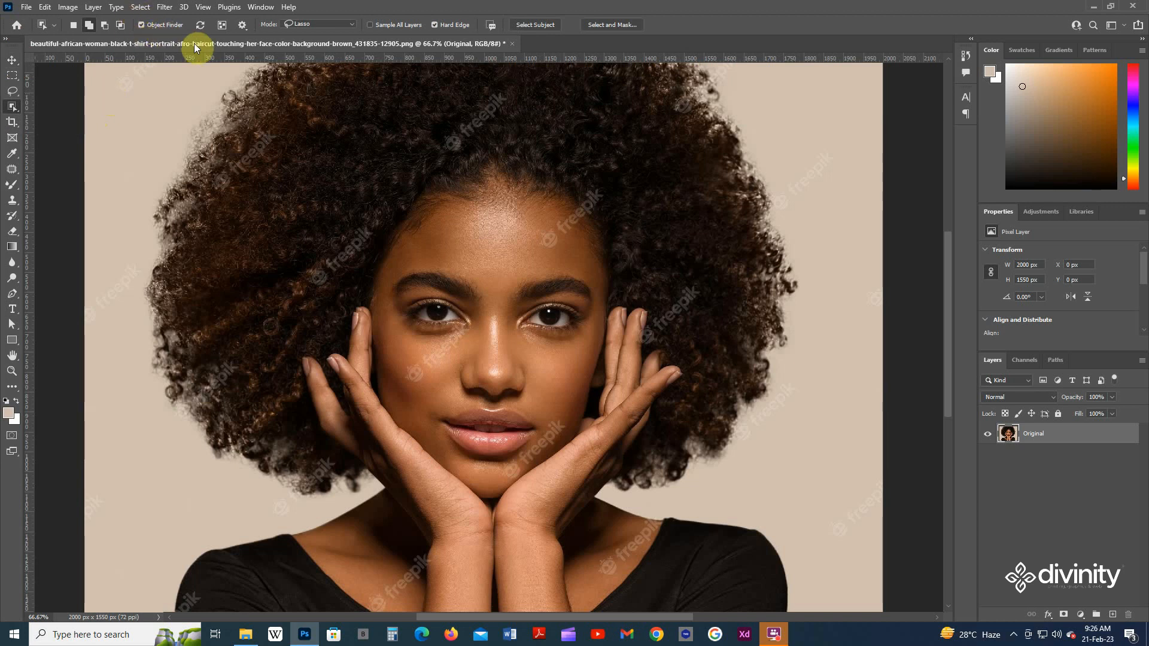
left_click(297, 23)
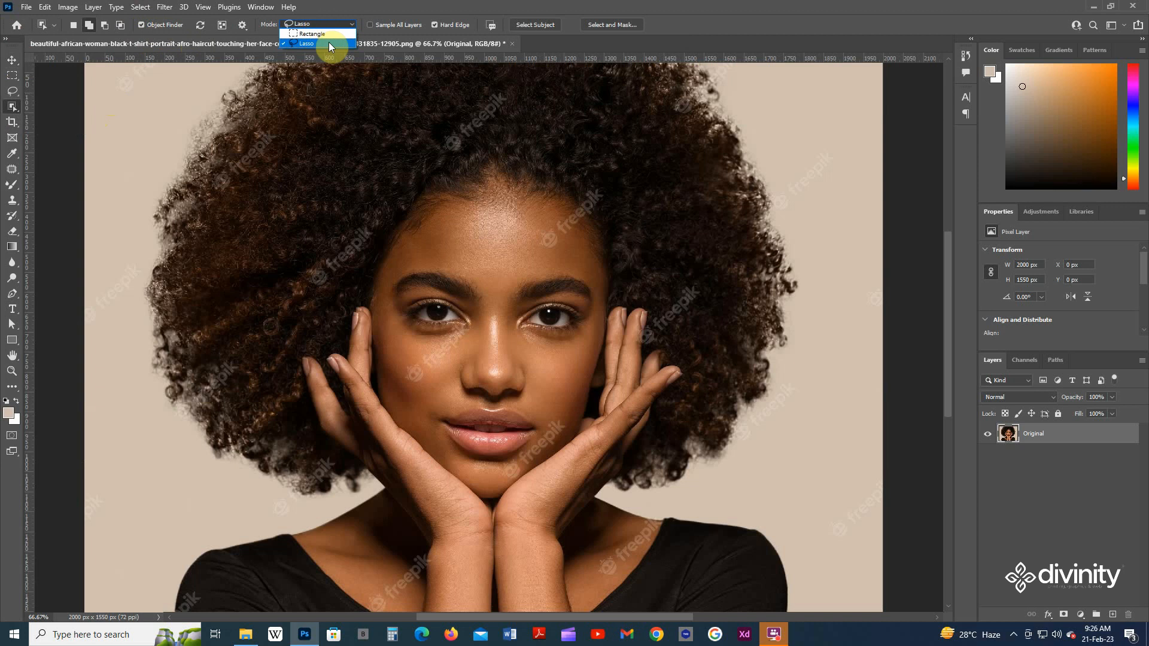
left_click(310, 42)
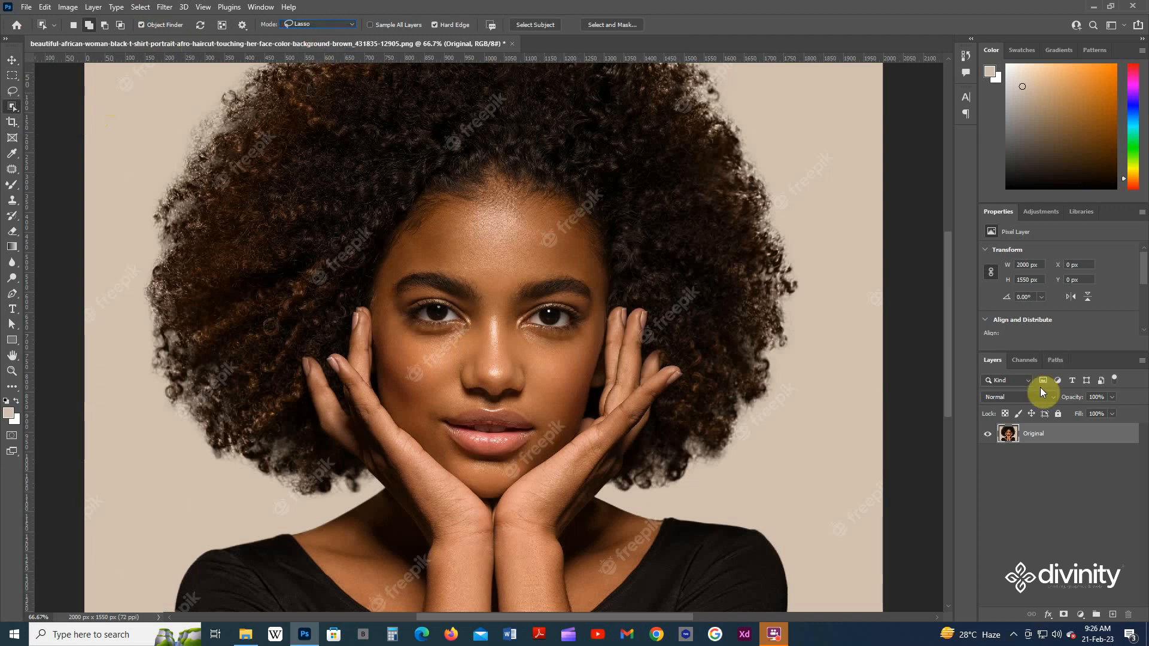
- Duplicate the Original layer and rename the copy as Edited
key("ctrl+j")
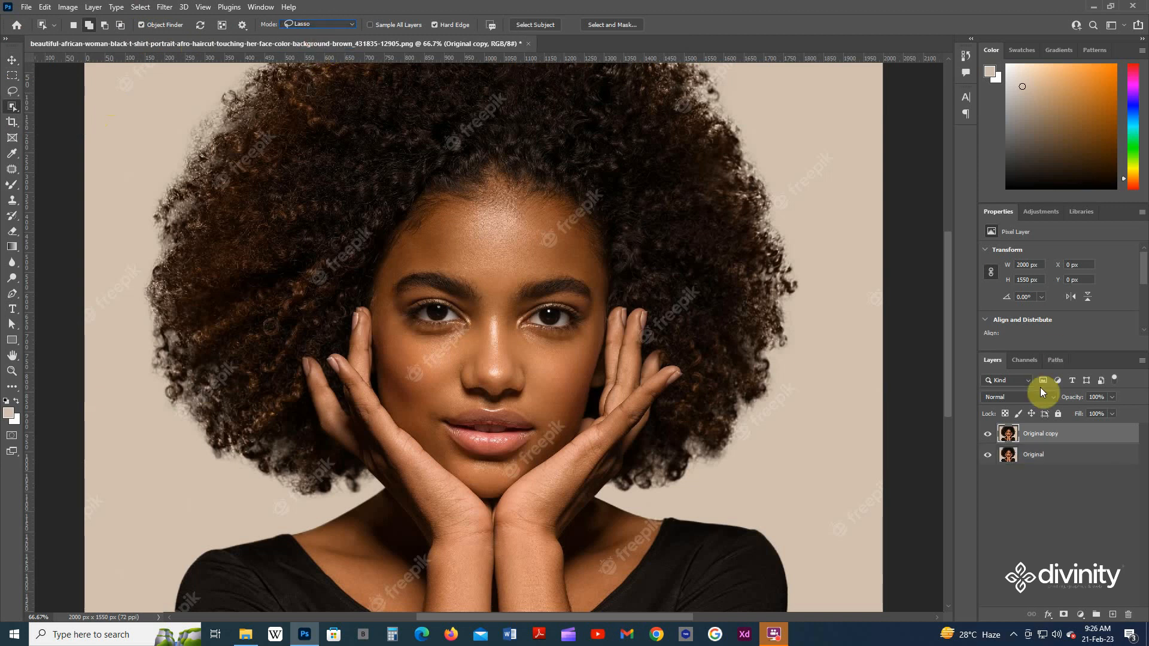
double_click(1043, 432)
type("Edited")
key("Return")
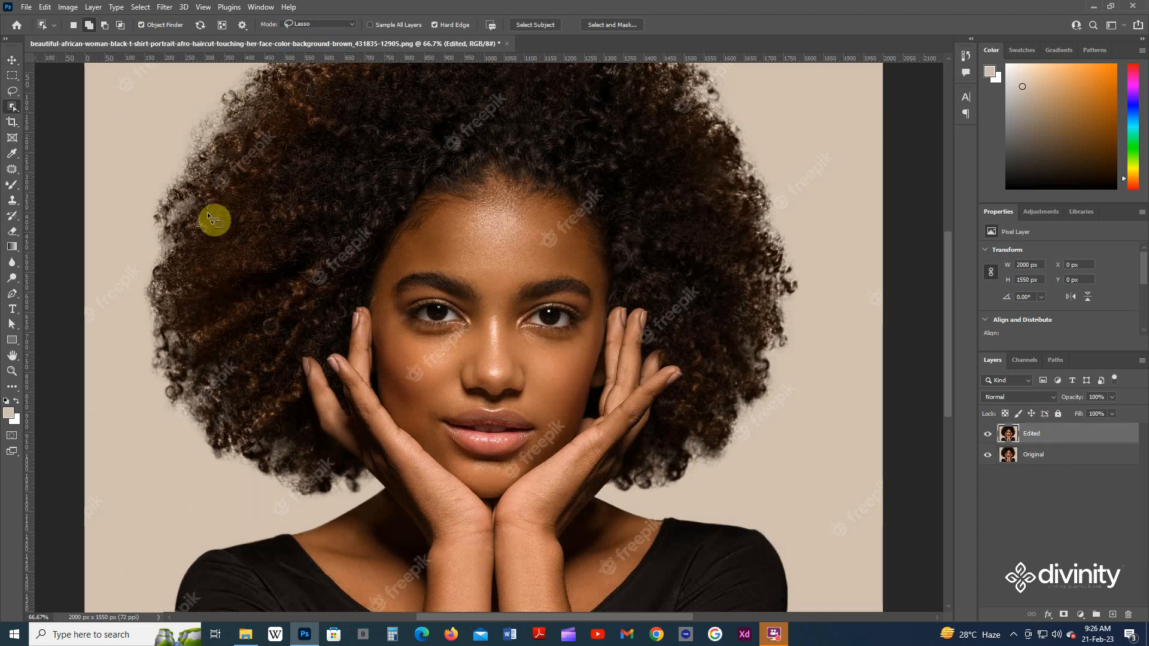
- Lasso the freepik watermark in the hair above the forehead with the Object Selection Tool
right_click(13, 106)
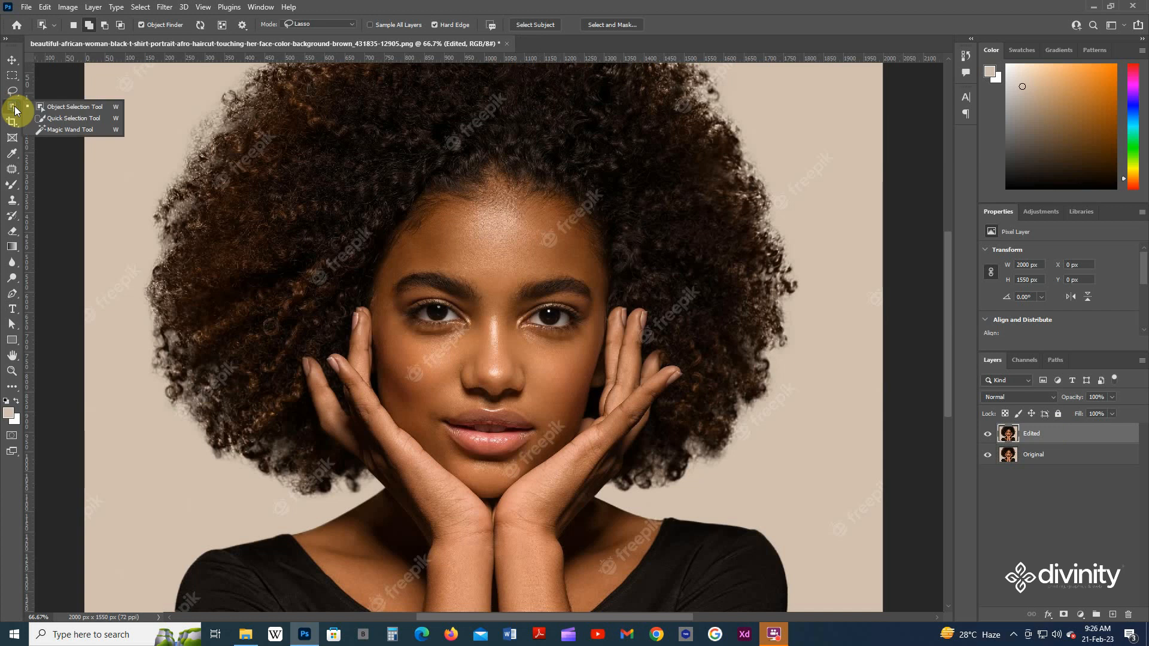
left_click(62, 109)
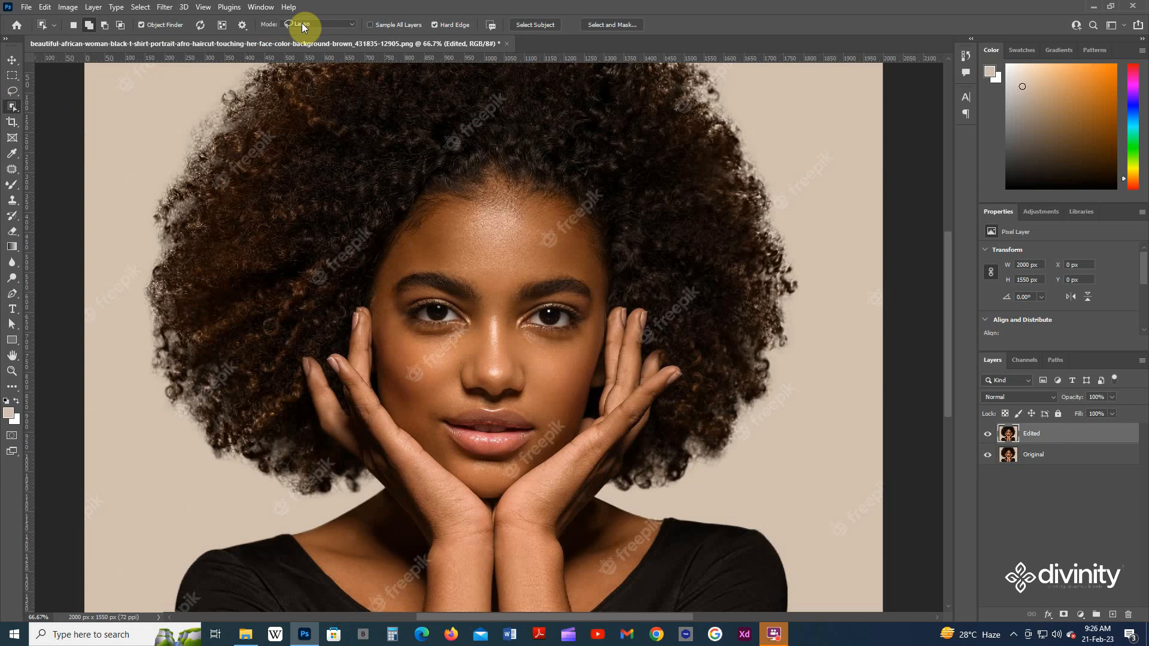
scroll(452, 192, "up", 1)
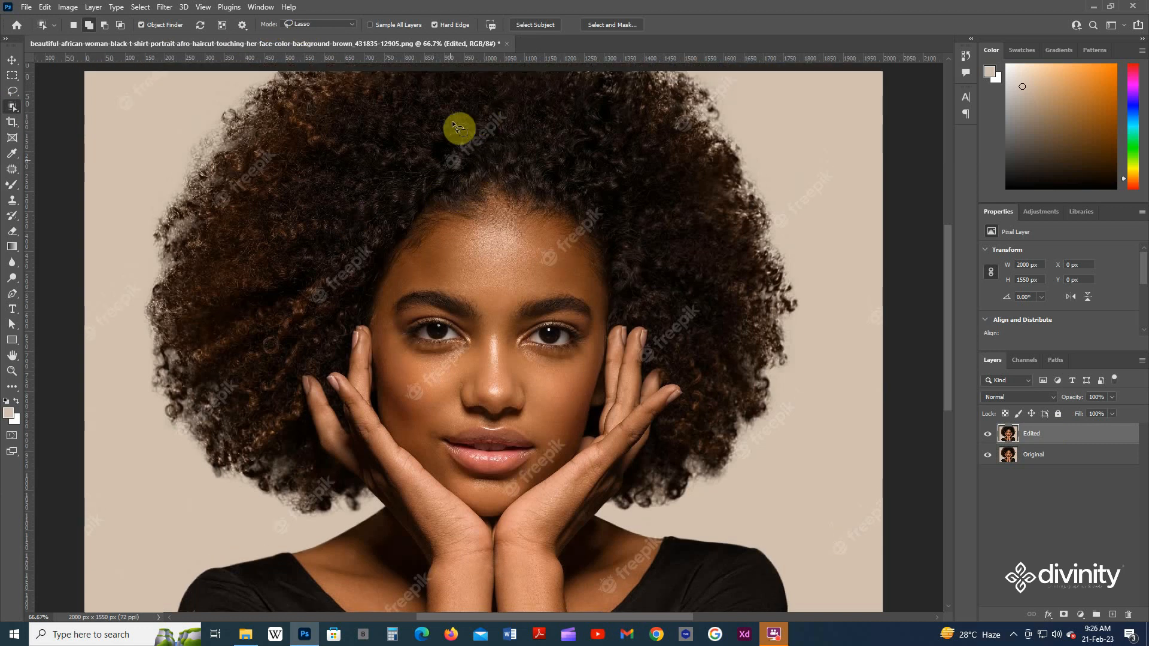
scroll(495, 216, "down", 1)
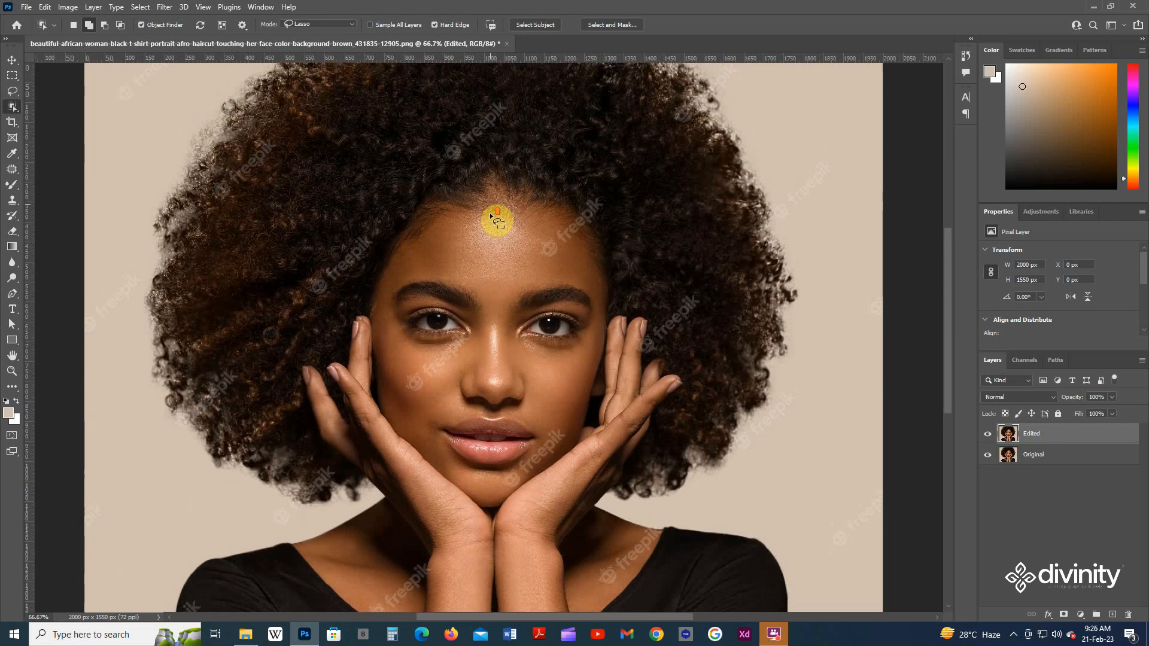
scroll(489, 214, "down", 1)
scroll(489, 213, "down", 1)
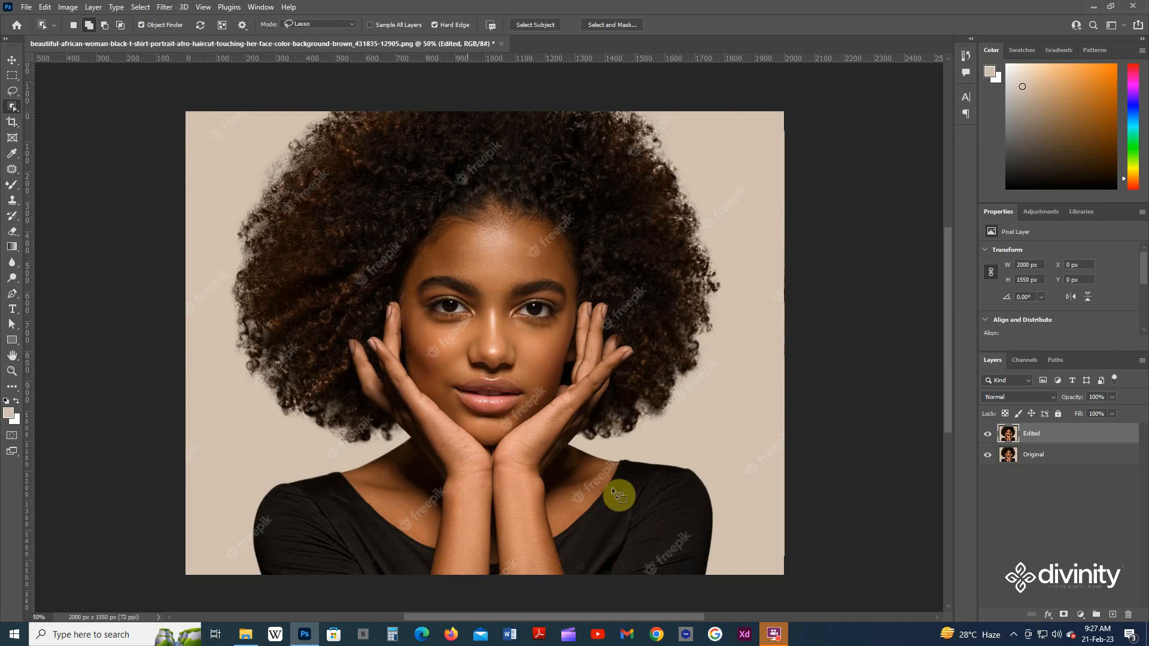
scroll(470, 159, "up", 1)
mouse_move(494, 159)
left_mouse_down()
mouse_move(456, 180)
mouse_move(454, 201)
mouse_move(503, 187)
mouse_move(506, 153)
mouse_move(490, 155)
mouse_move(511, 173)
left_mouse_up()
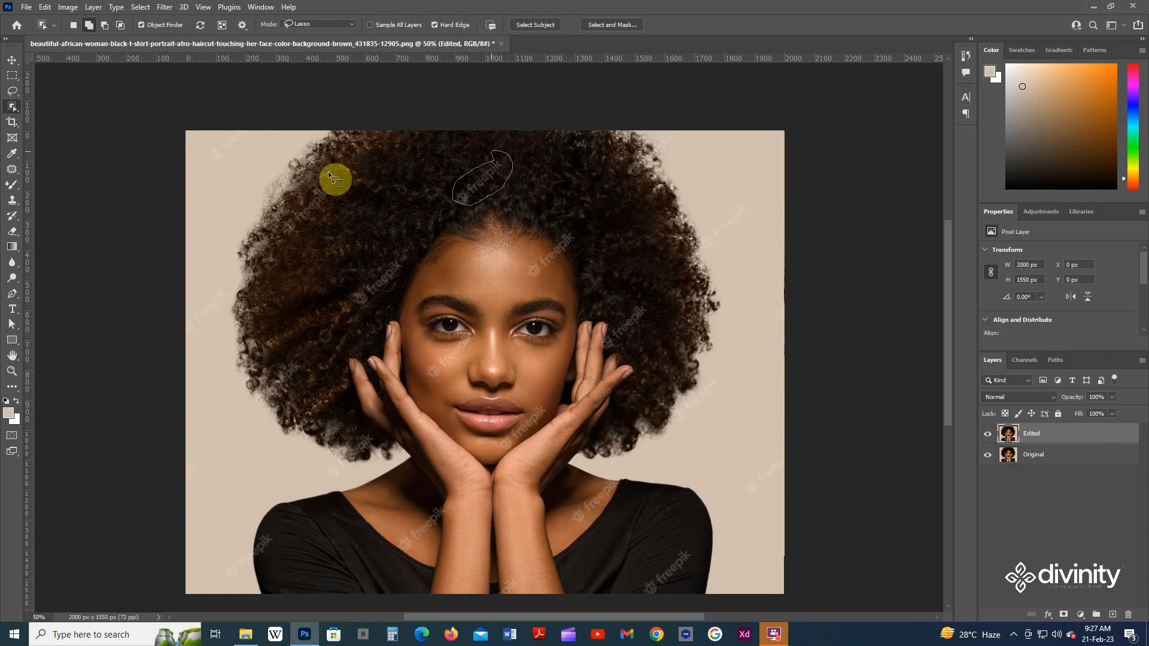
- Add the other watermarks across the hair and along its outer edges to the selection with further lasso outlines
left_click(88, 25)
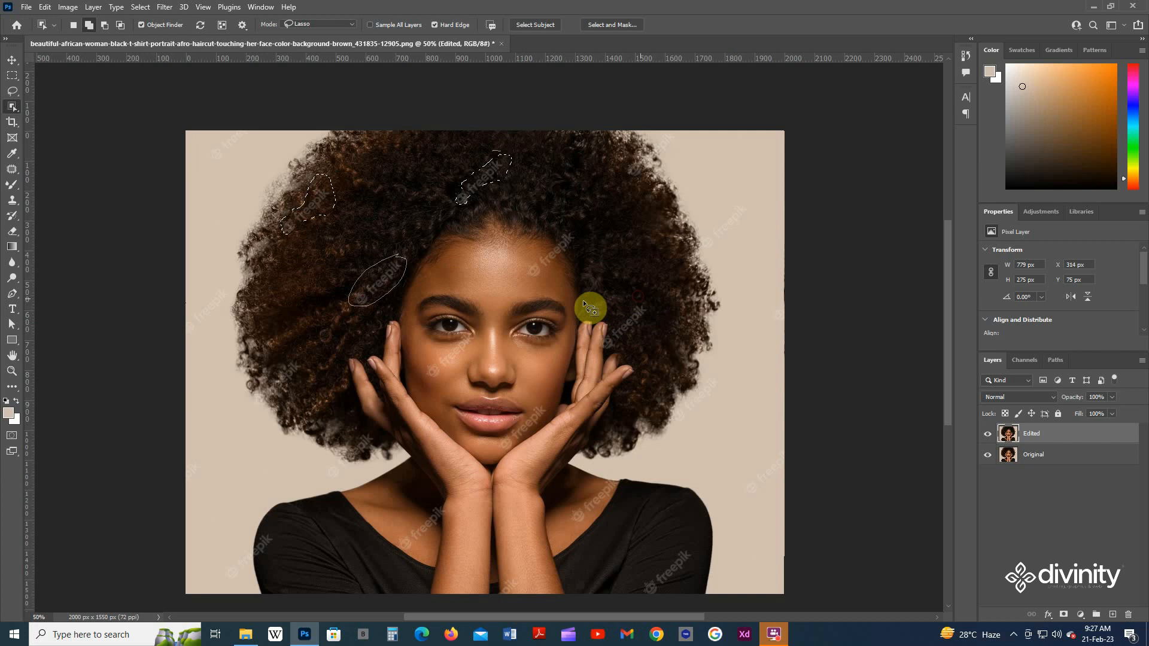
left_click(295, 357)
left_click(353, 434)
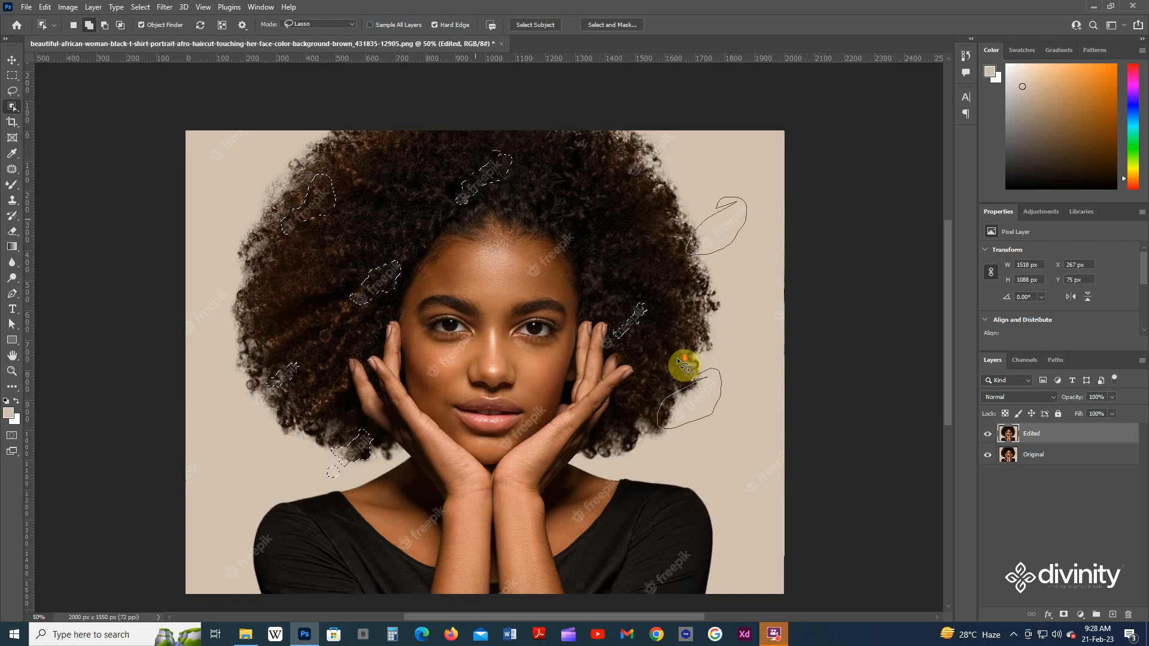
- Expand the watermark selection by 5 pixels
scroll(575, 349, "down", 1)
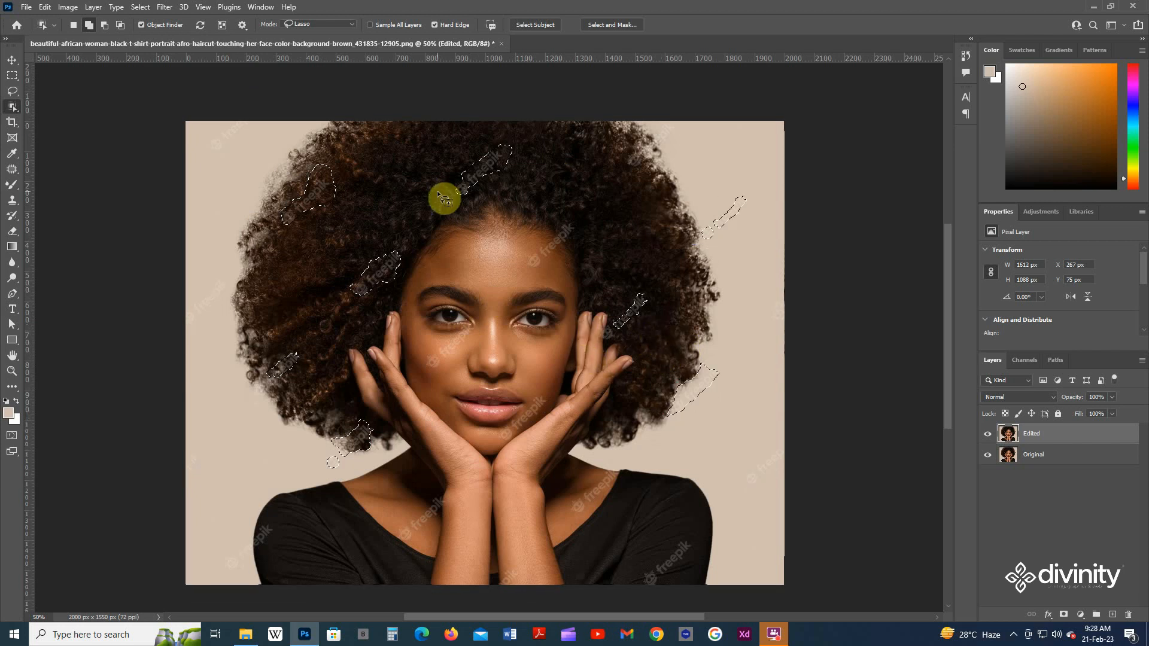
key("ctrl+plus")
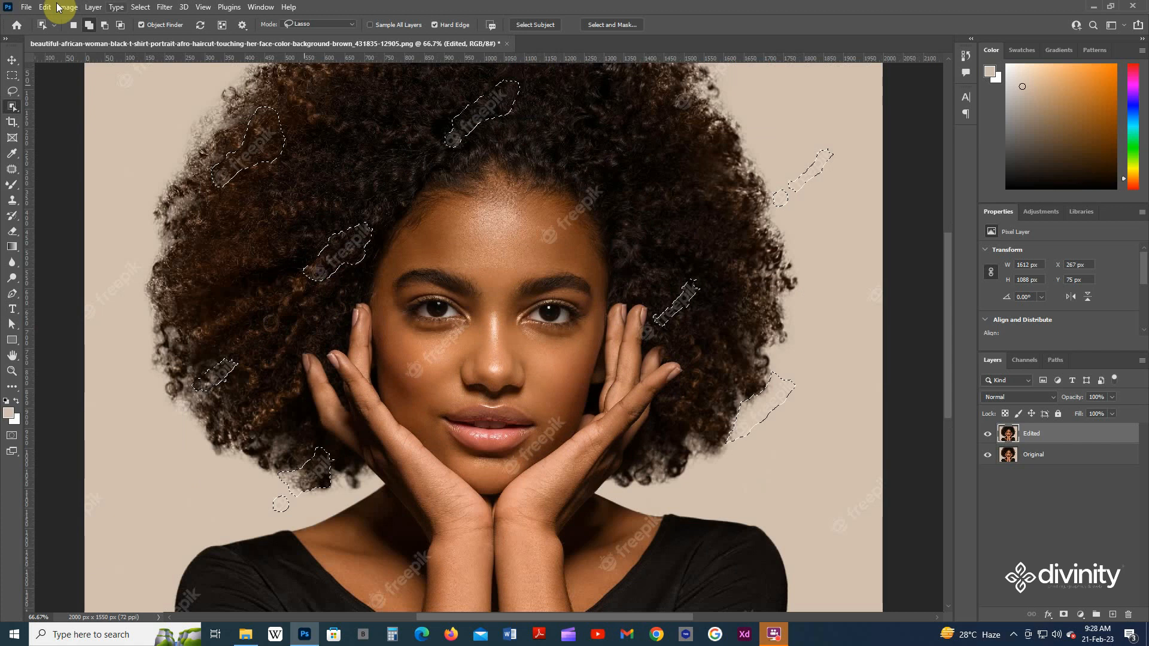
left_click(140, 6)
mouse_move(174, 188)
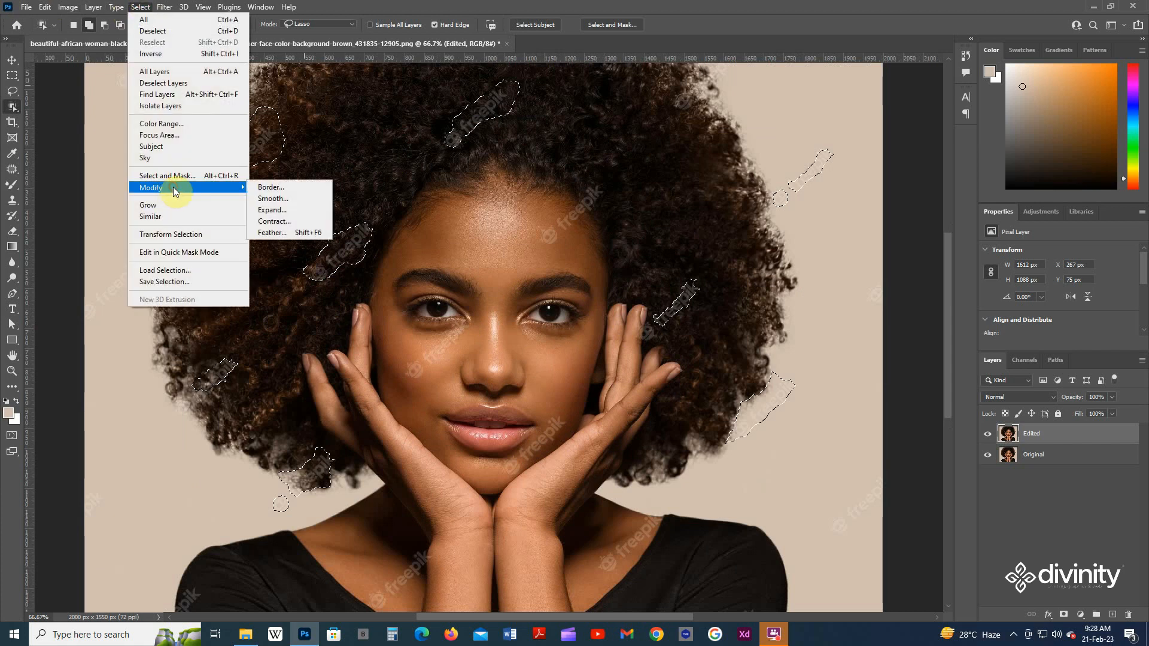
left_click(297, 210)
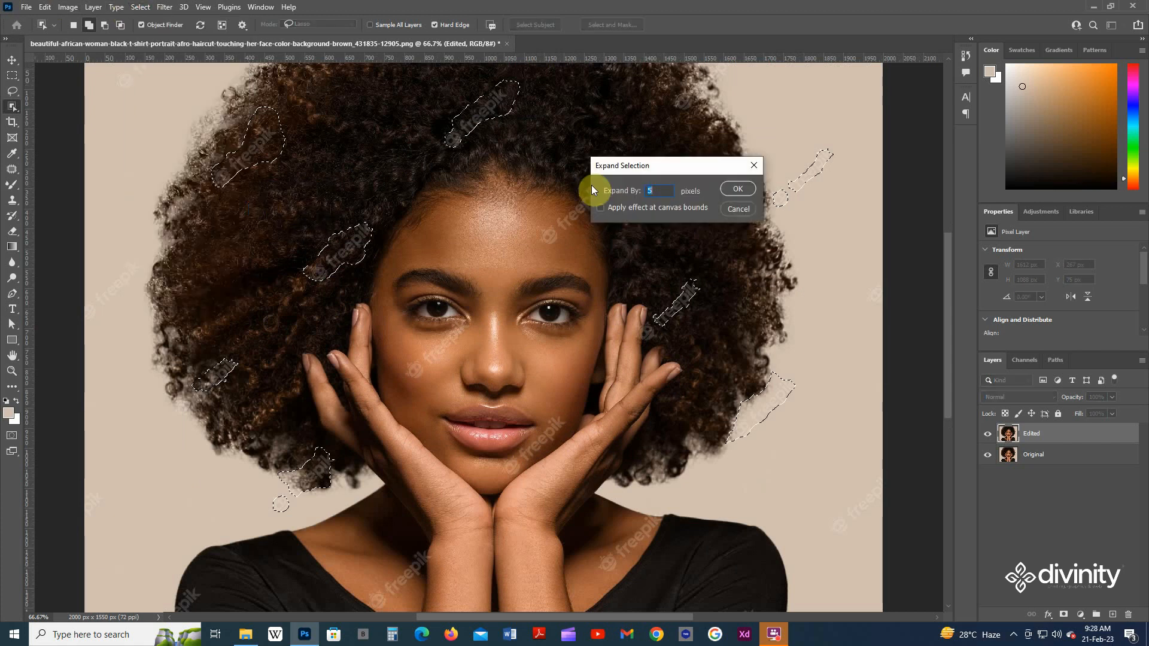
key("Return")
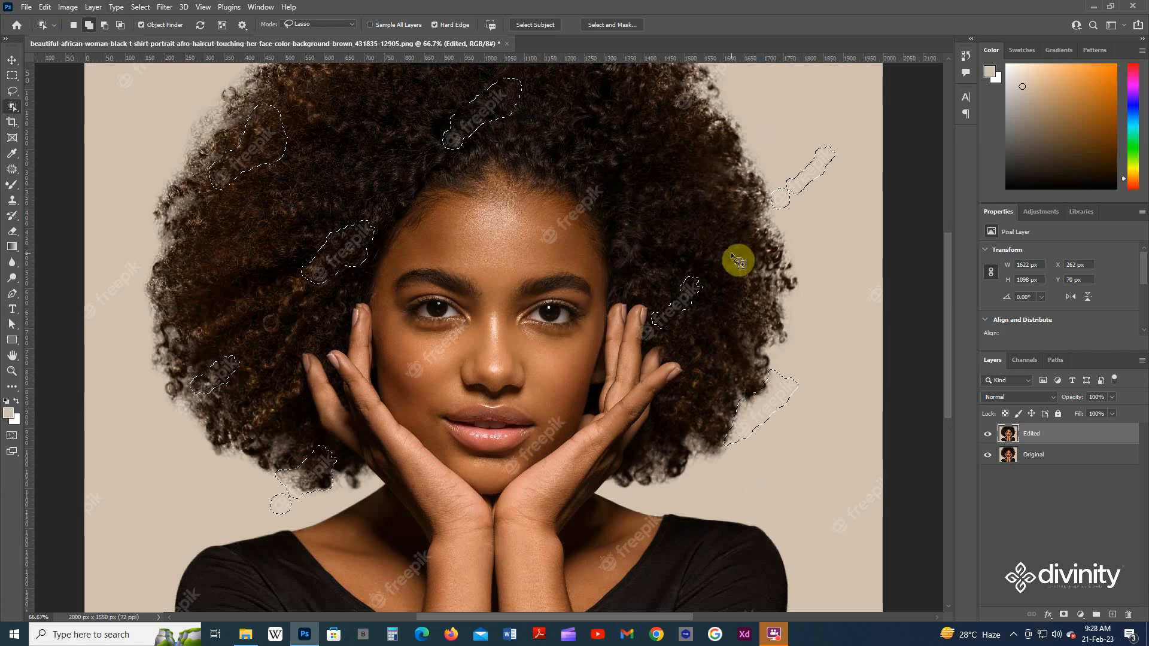
- Fill the expanded watermark selection in the hair and background using Content-Aware contents, and deselect
left_click(47, 8)
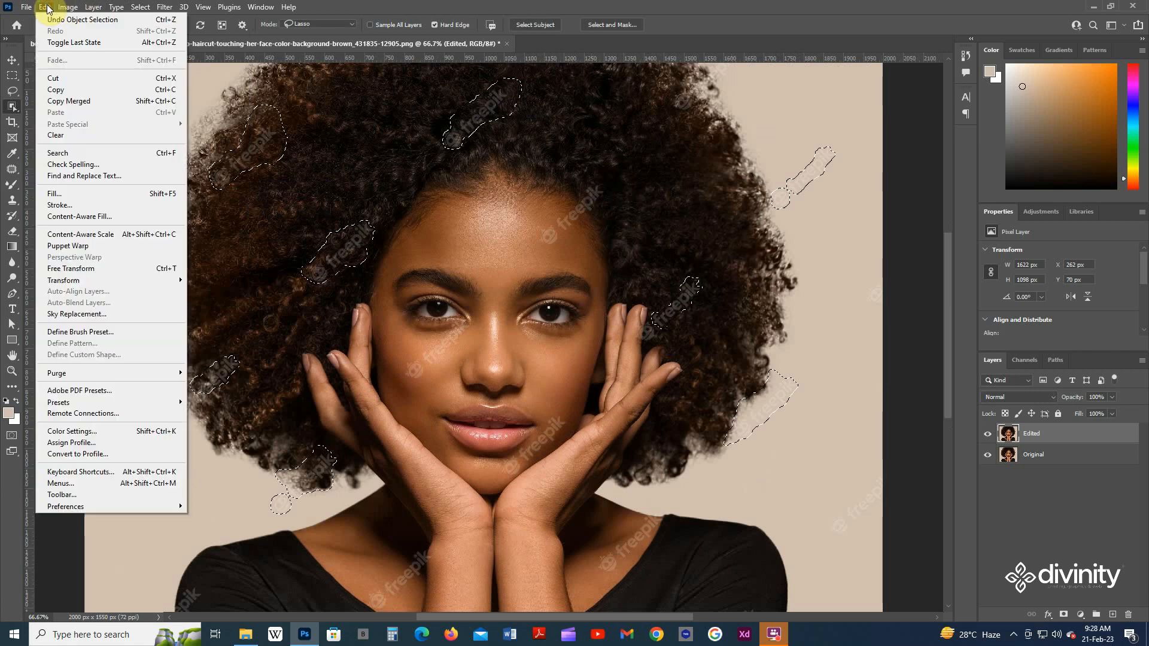
left_click(80, 193)
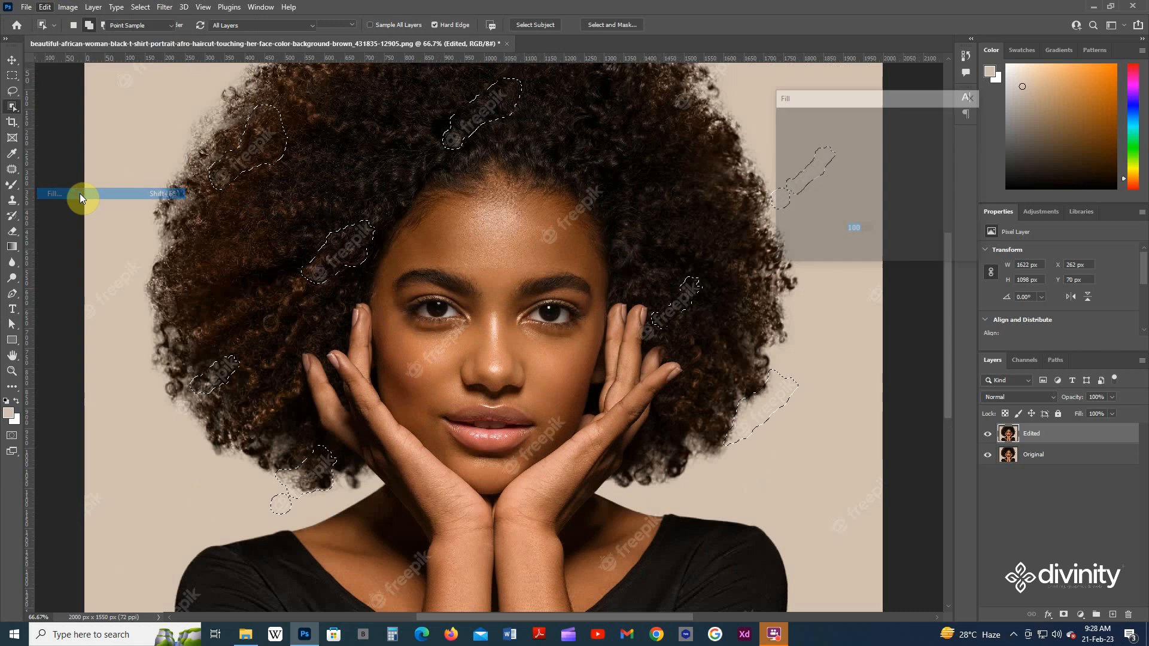
left_click(902, 120)
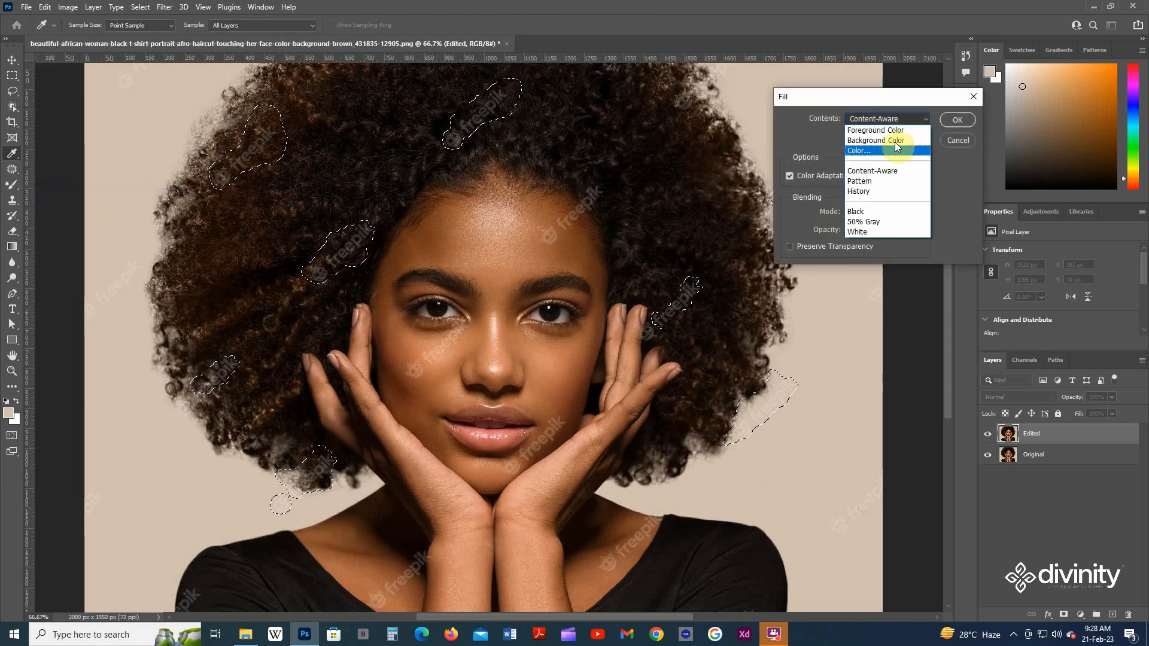
left_click(889, 172)
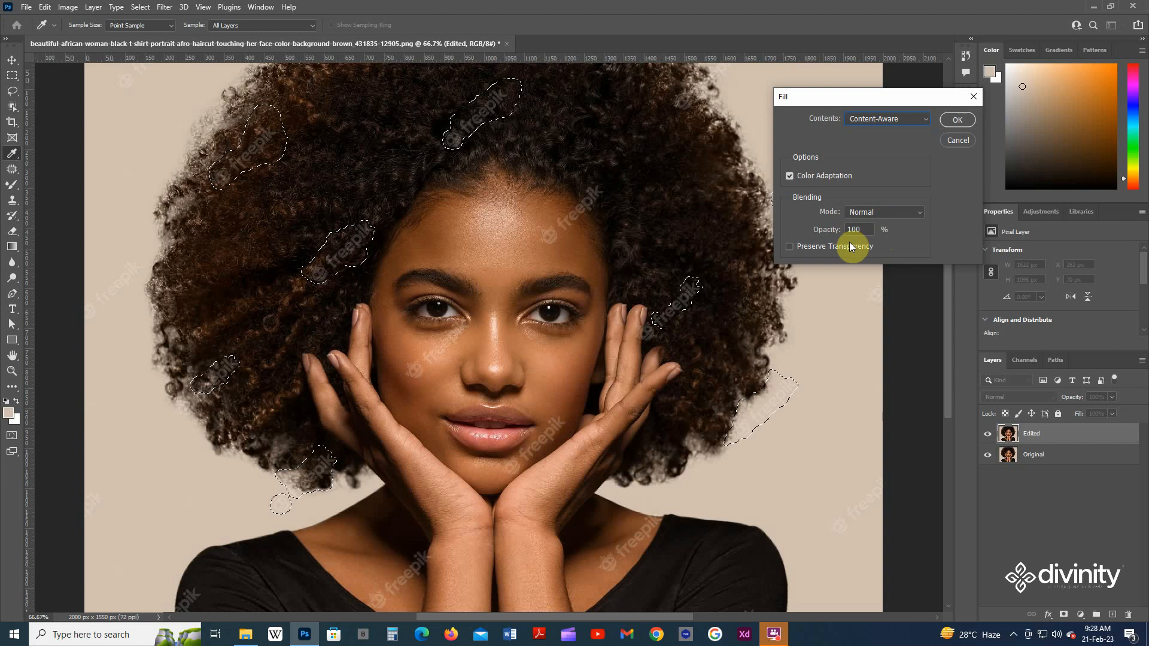
left_click(956, 122)
key("w")
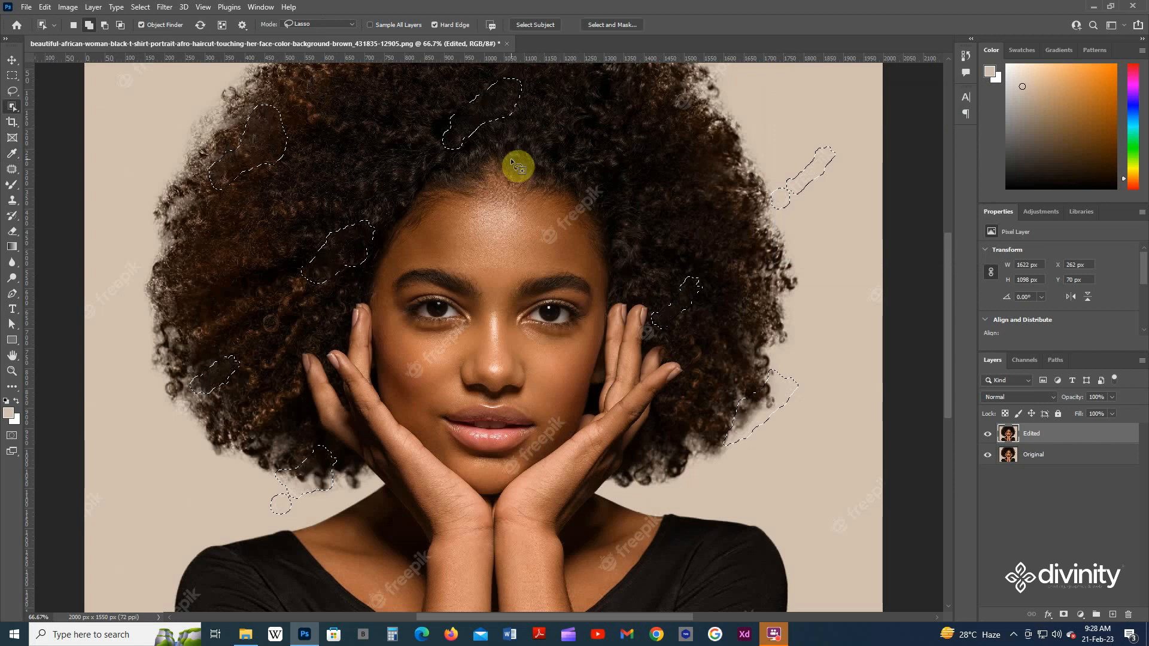
scroll(524, 162, "up", 1)
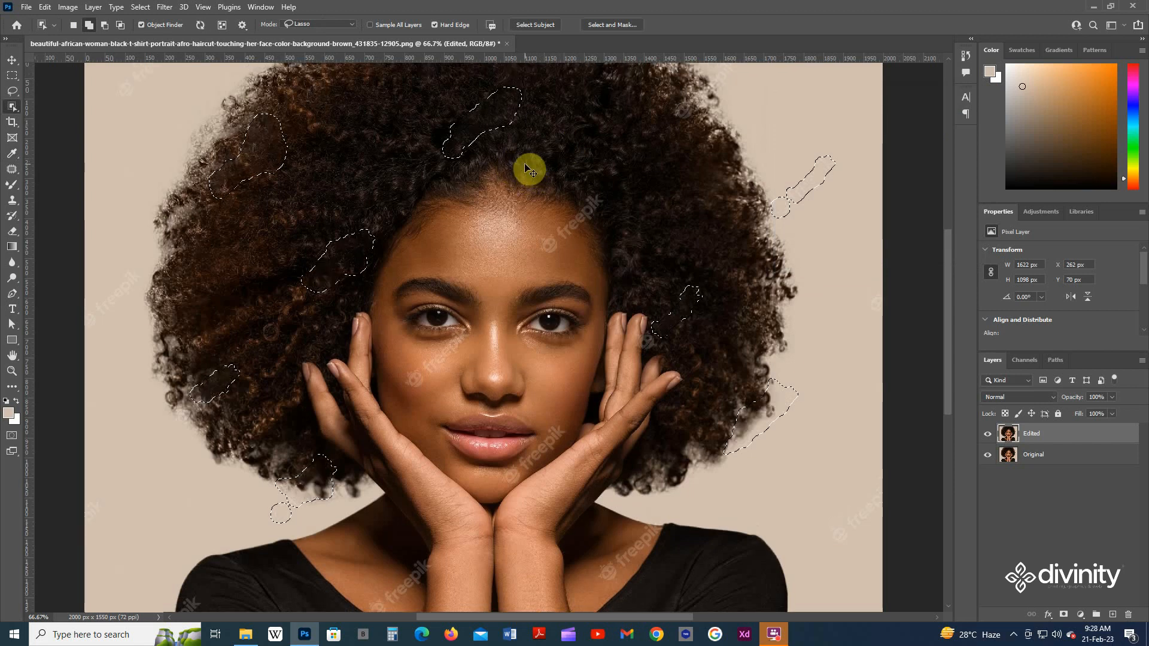
key("ctrl+d")
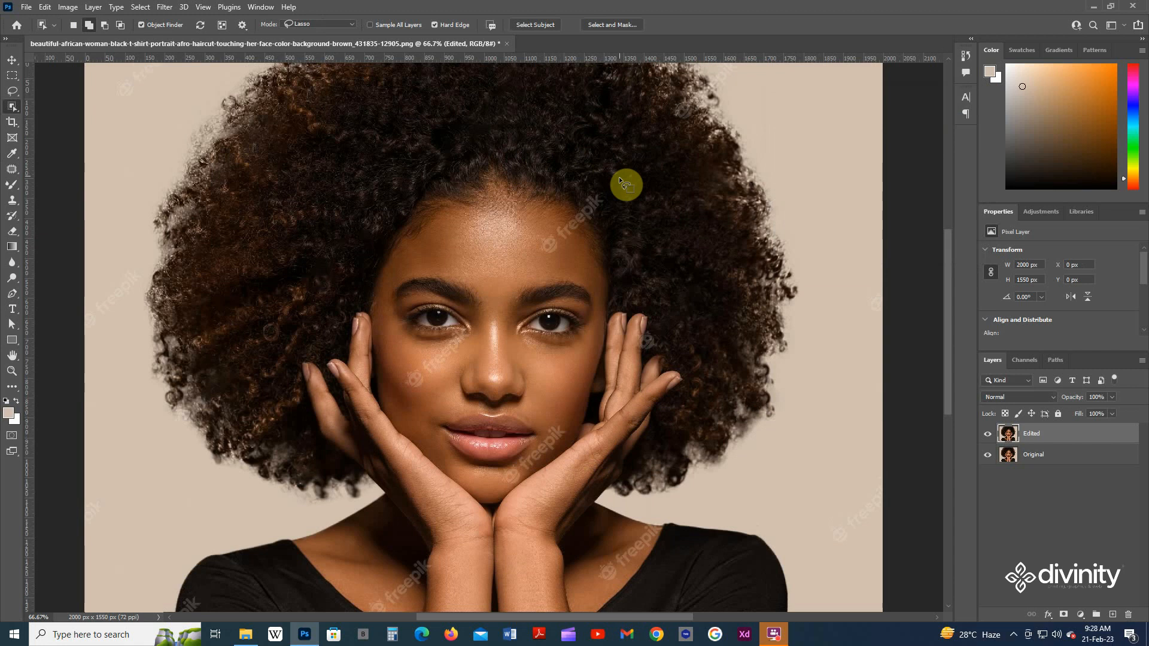
- Lasso the freepik text where the forehead meets the hair and expand the selection by 5 pixels
left_click_drag(518, 172, 482, 101)
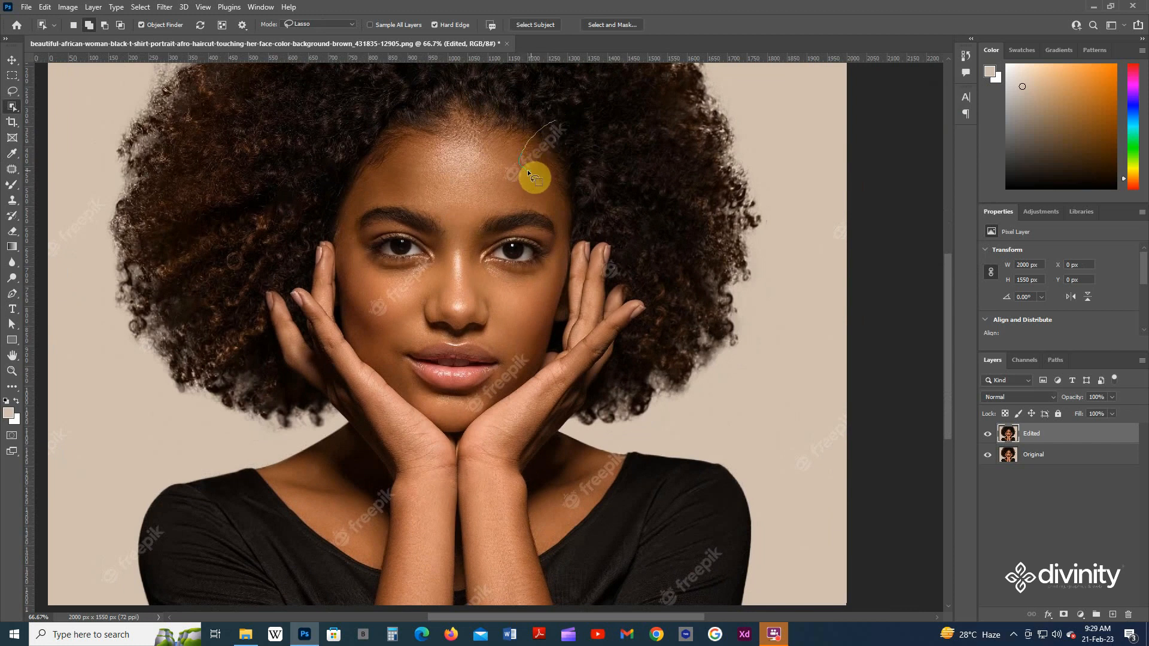
mouse_move(527, 170)
left_mouse_down()
mouse_move(561, 162)
mouse_move(562, 117)
left_mouse_up()
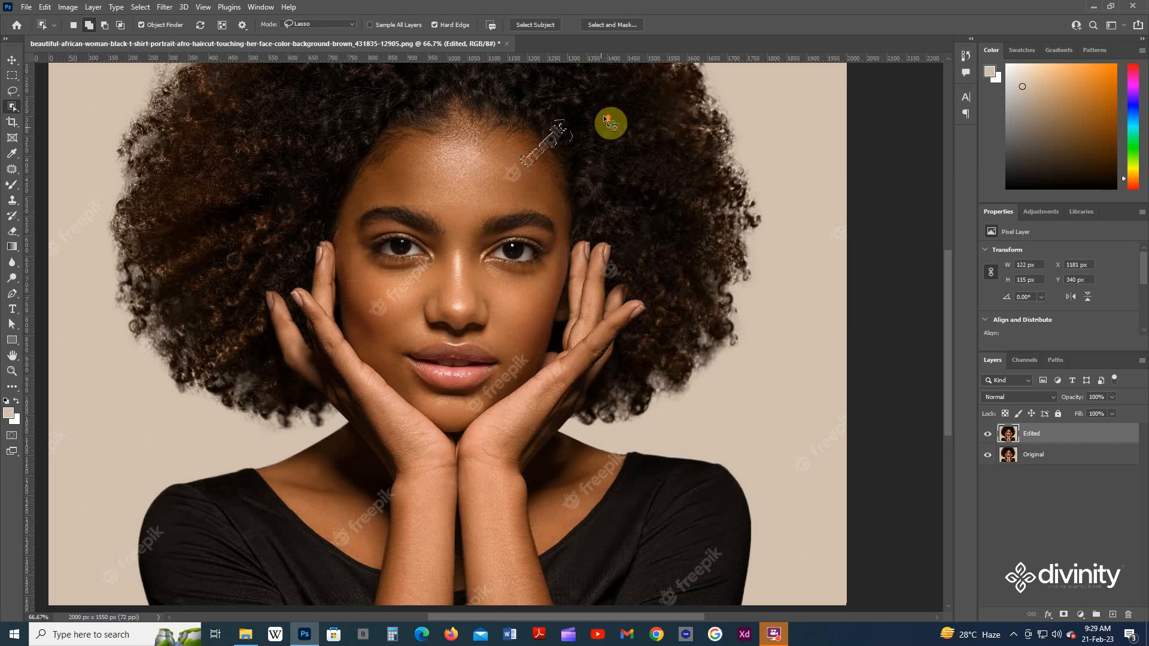
scroll(594, 119, "up", 1)
left_click(69, 7)
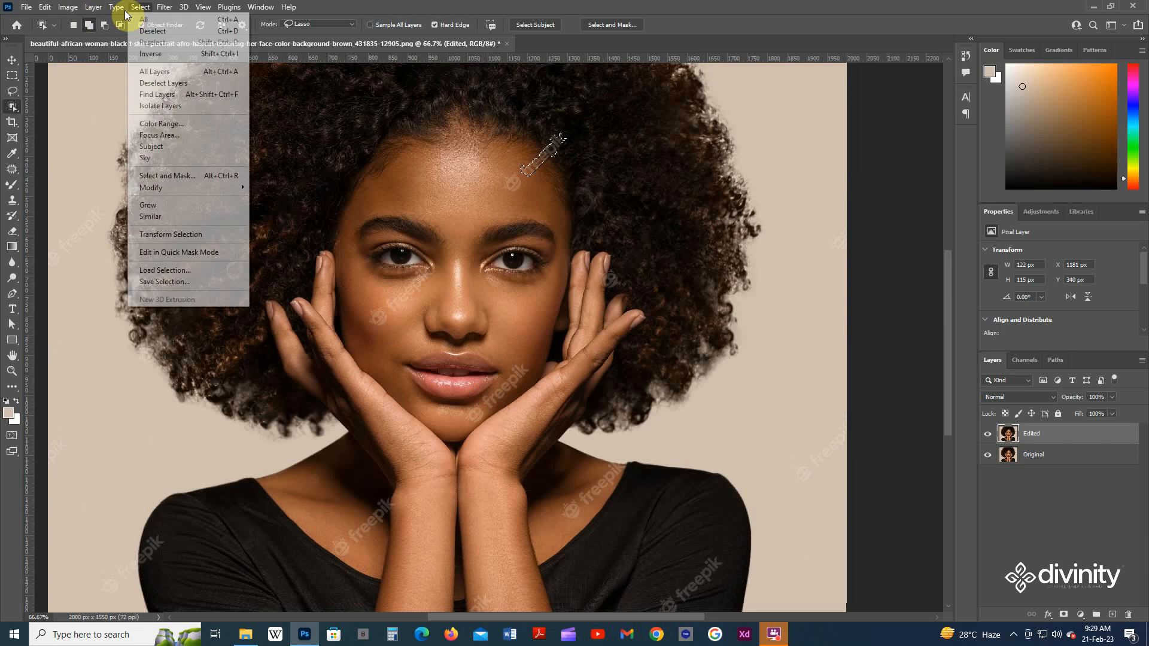
mouse_move(141, 10)
mouse_move(161, 187)
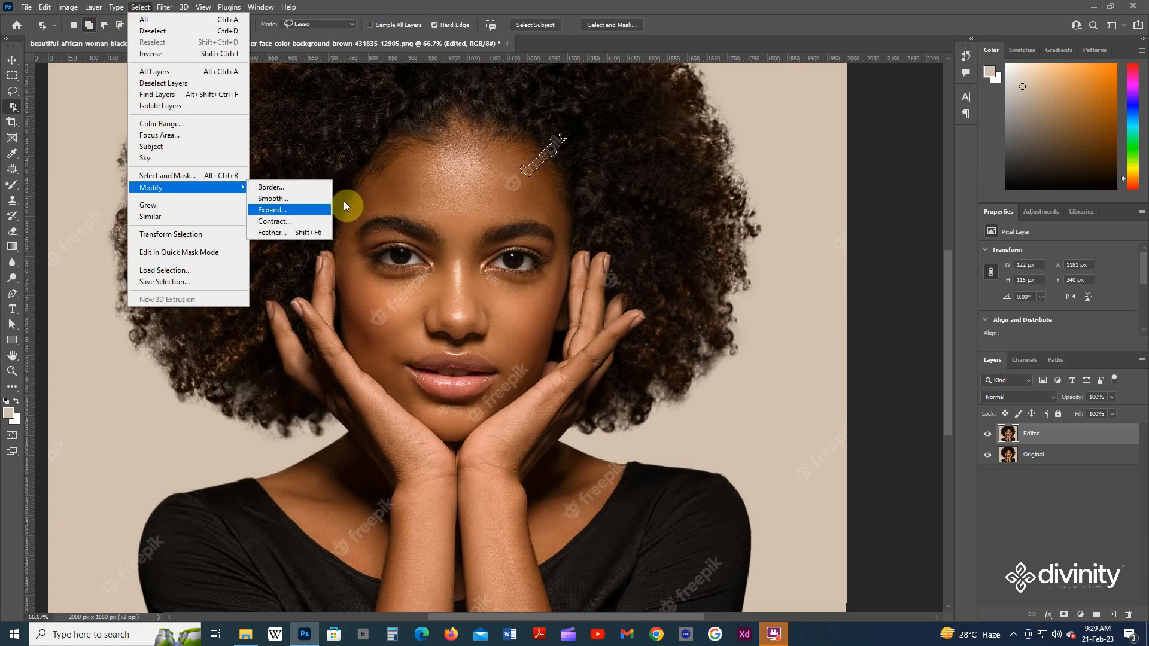
left_click(310, 210)
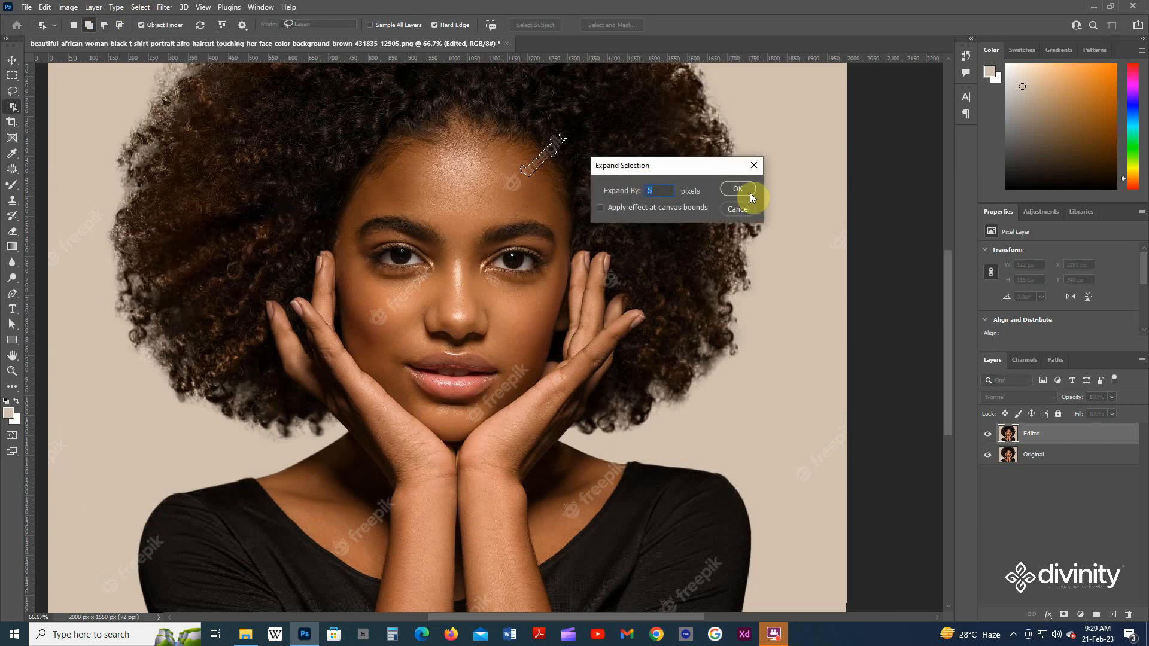
left_click(741, 190)
- Fill the selected hairline text using Content-Aware contents with Normal mode at 100% opacity, and deselect
left_click(45, 7)
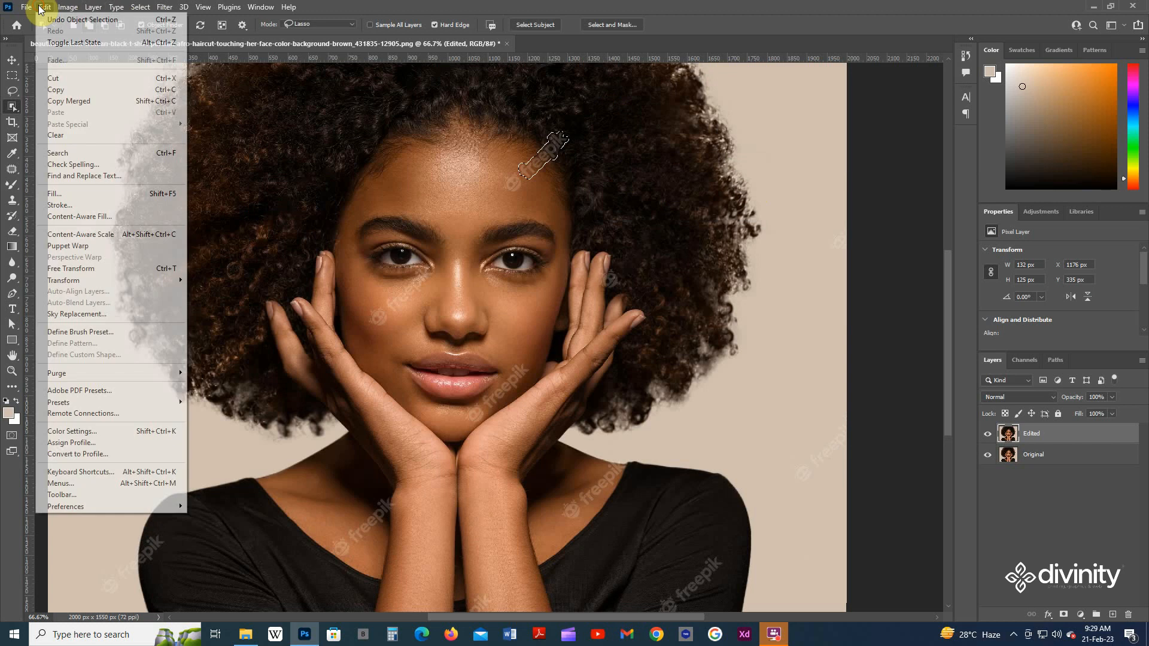
left_click(76, 193)
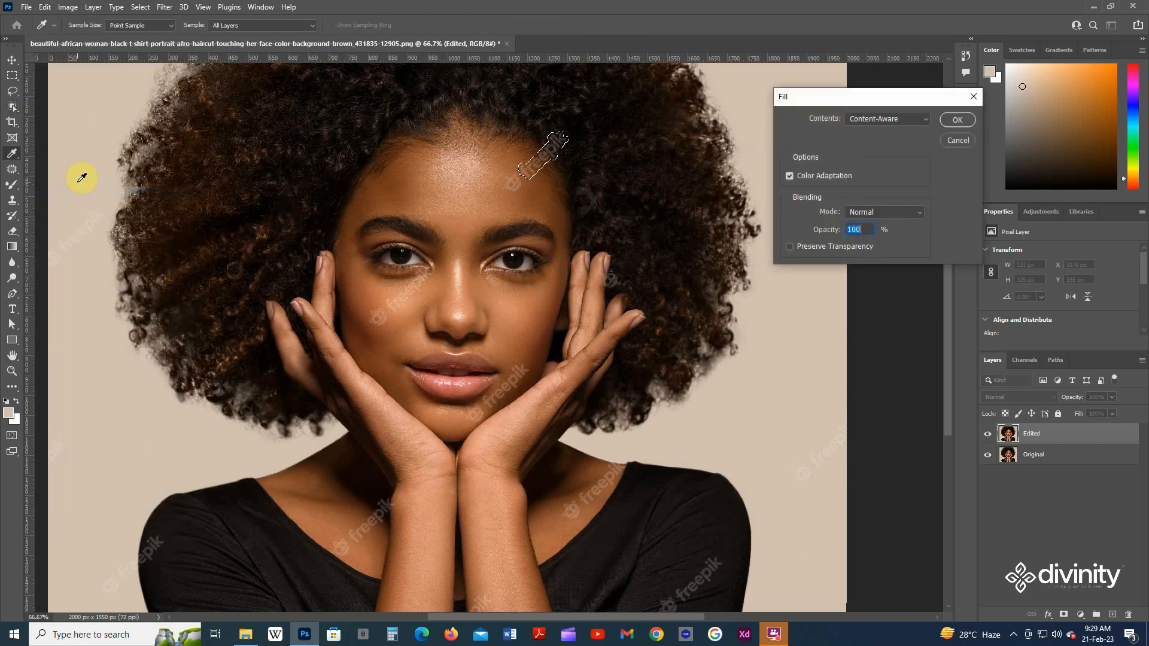
key("Return")
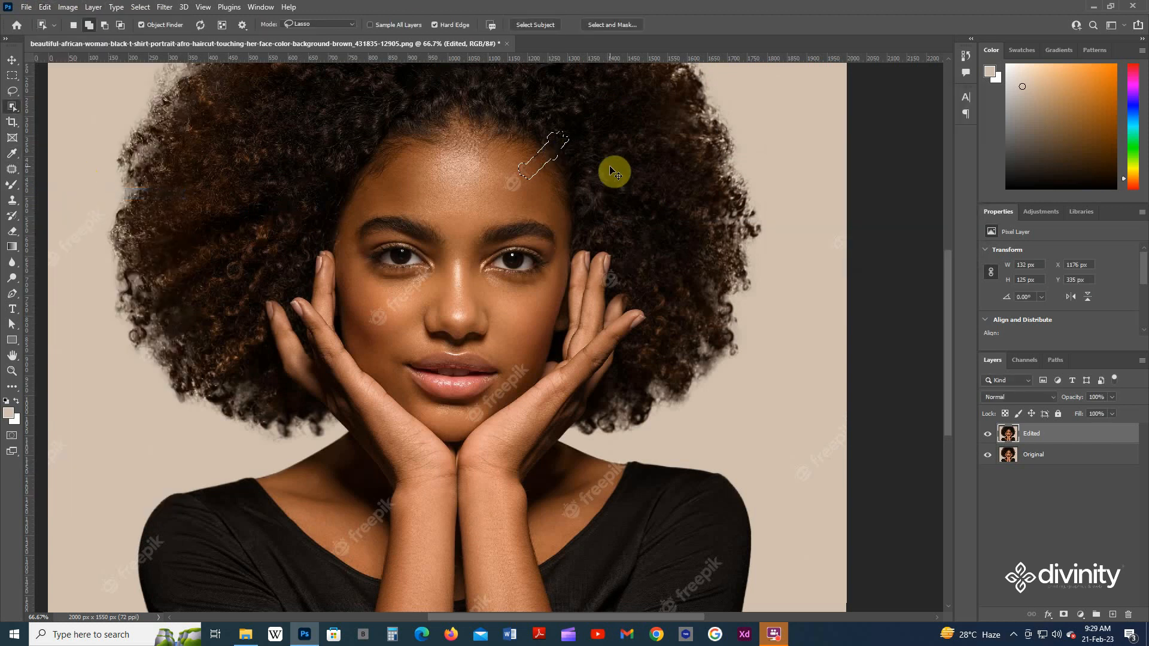
key("ctrl+d")
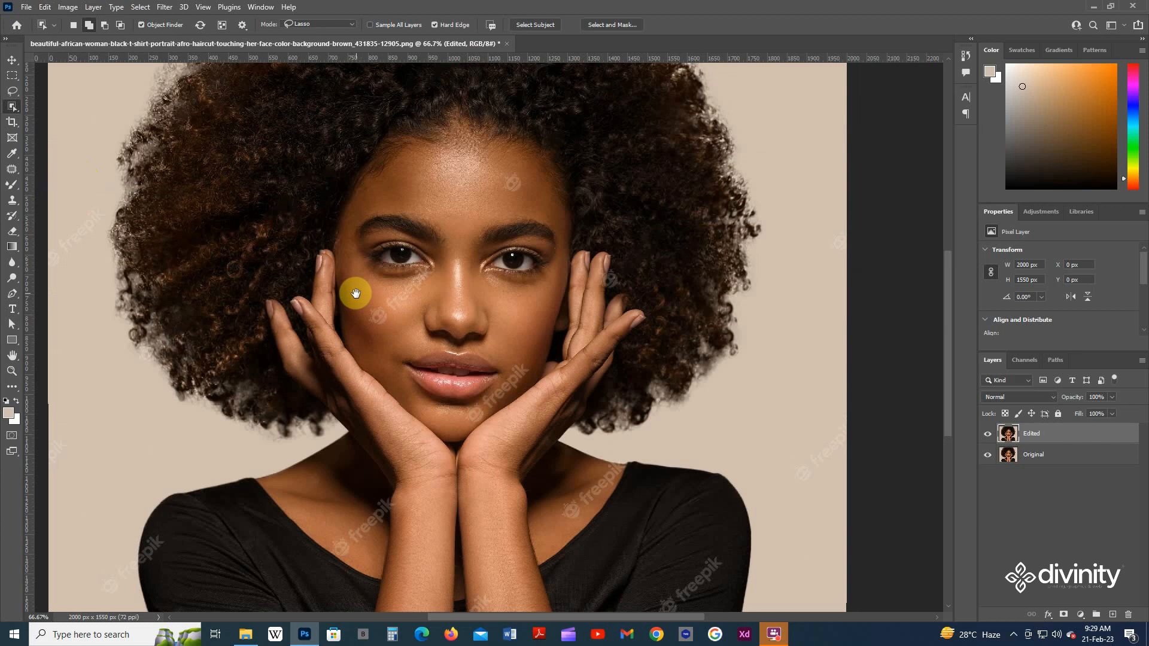
- Lasso the remaining watermark logo on the forehead and expand the selection by 5 pixels
left_click_drag(354, 295, 351, 249)
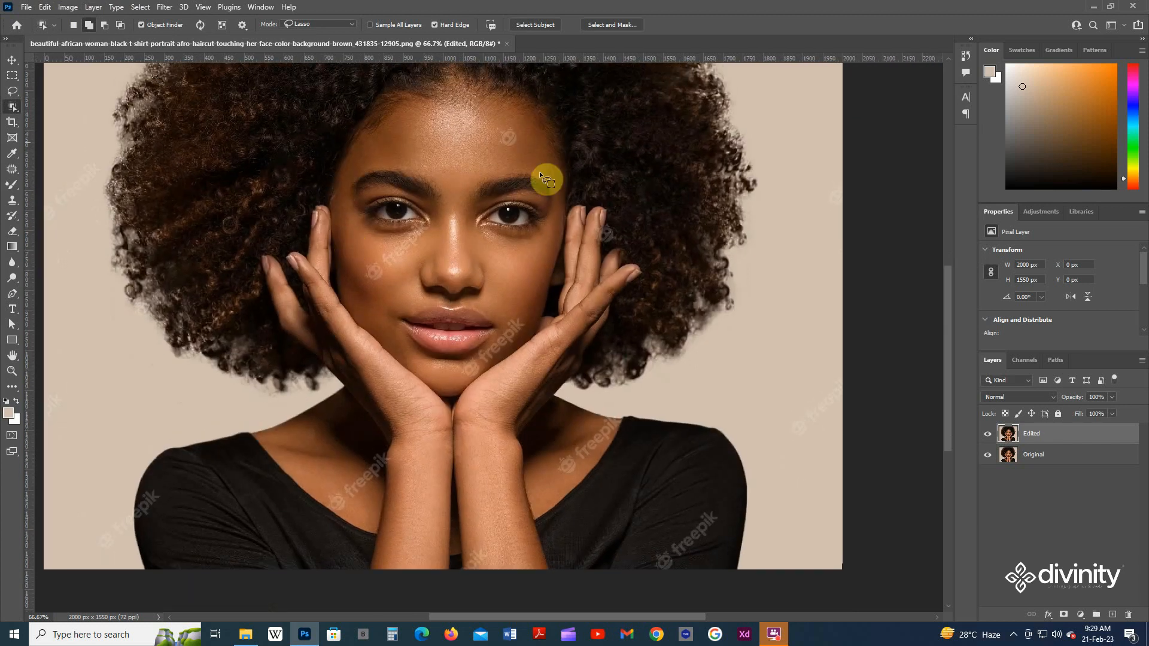
mouse_move(510, 121)
left_mouse_down()
mouse_move(498, 145)
mouse_move(516, 142)
mouse_move(520, 123)
left_mouse_up()
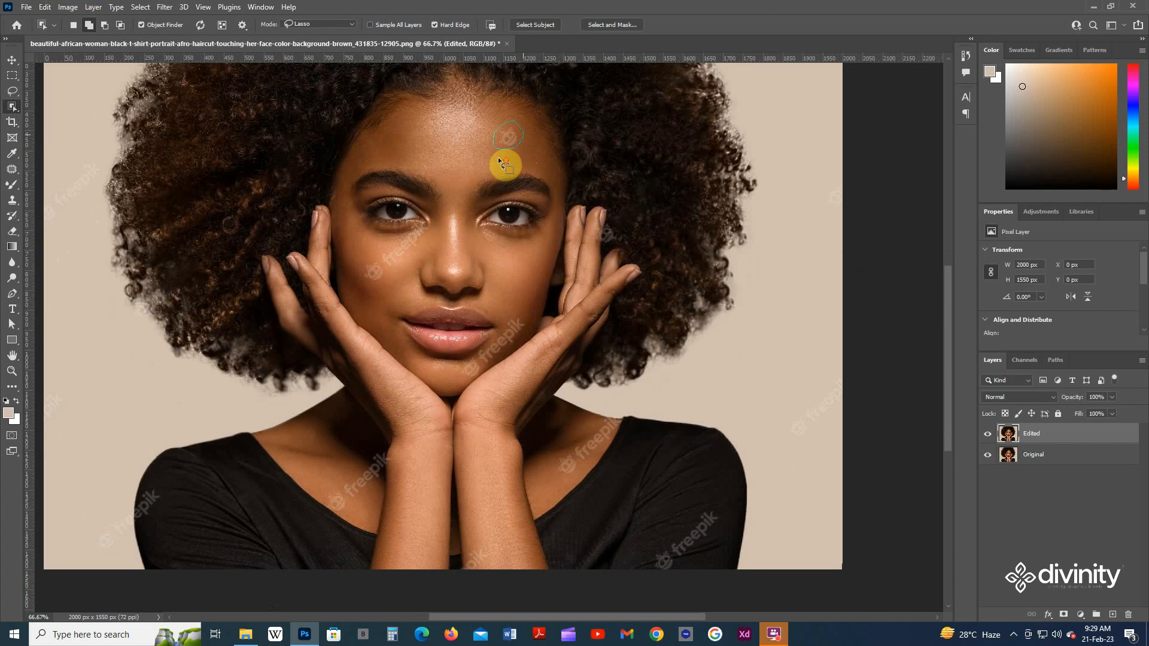
scroll(499, 160, "up", 1)
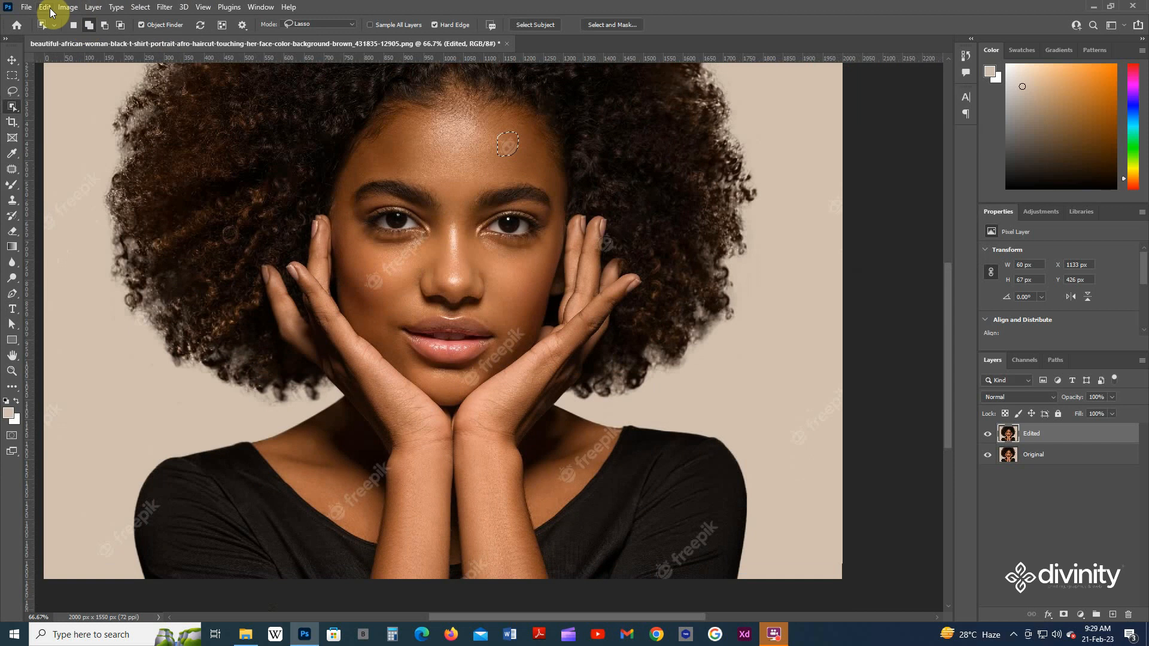
left_click(141, 7)
mouse_move(188, 189)
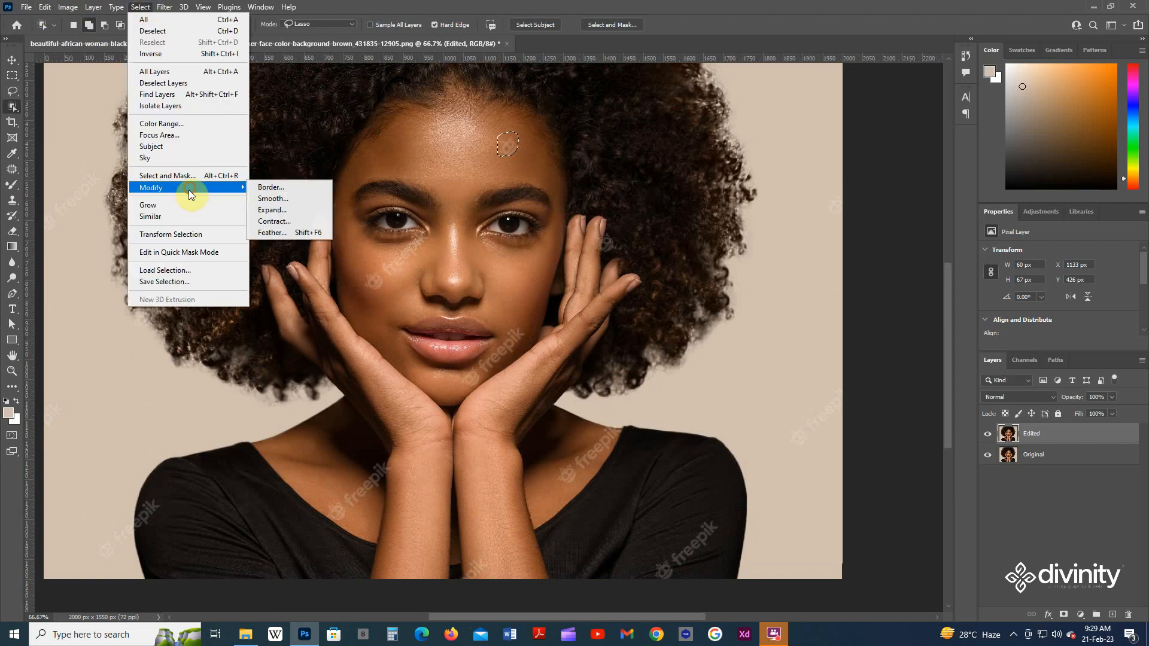
left_click(309, 208)
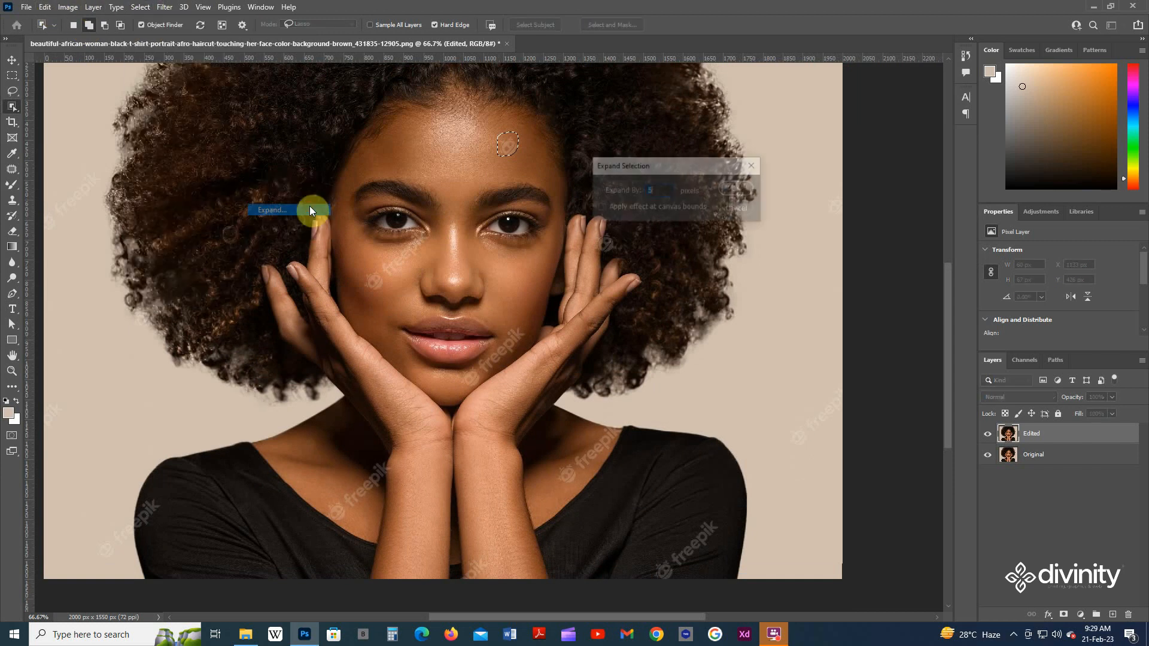
left_click(740, 188)
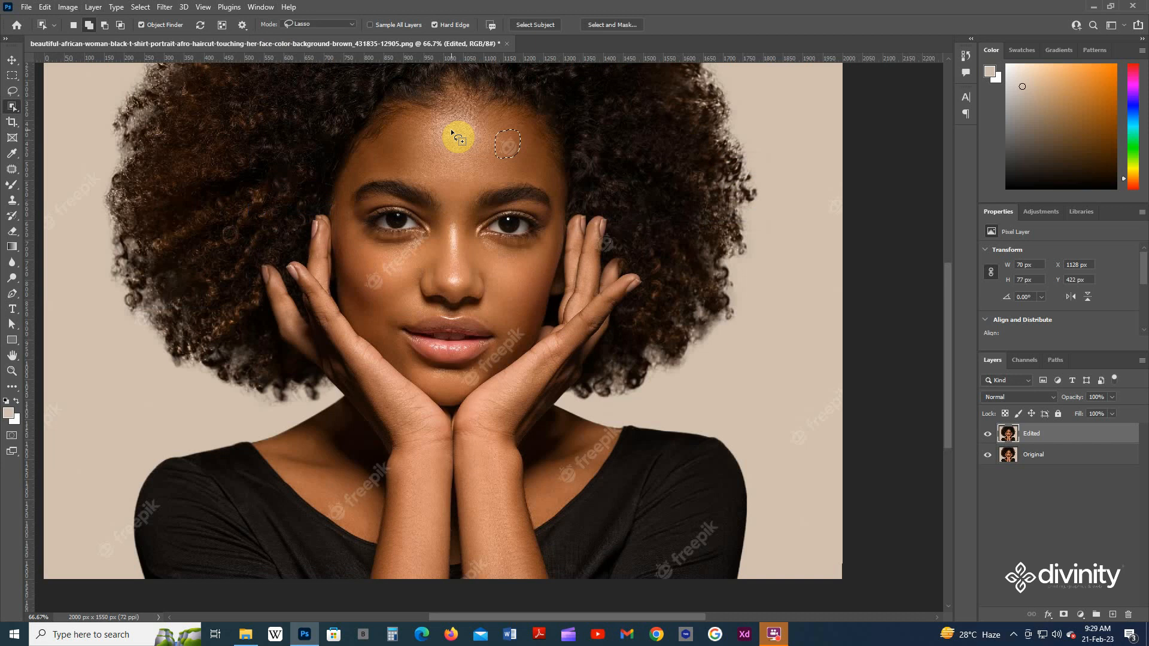
- Nudge the forehead selection a few pixels down and to the right over the watermark logo
key("Down")
key("Down")
key("Down")
left_click(45, 7)
left_click(73, 205)
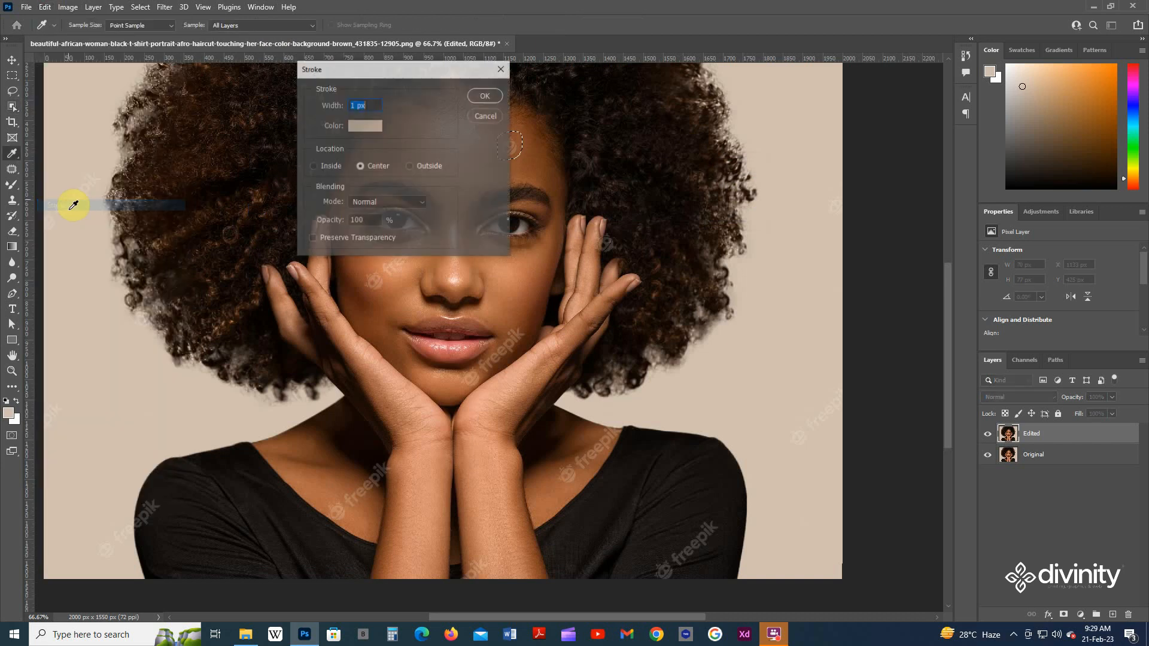
left_click(501, 69)
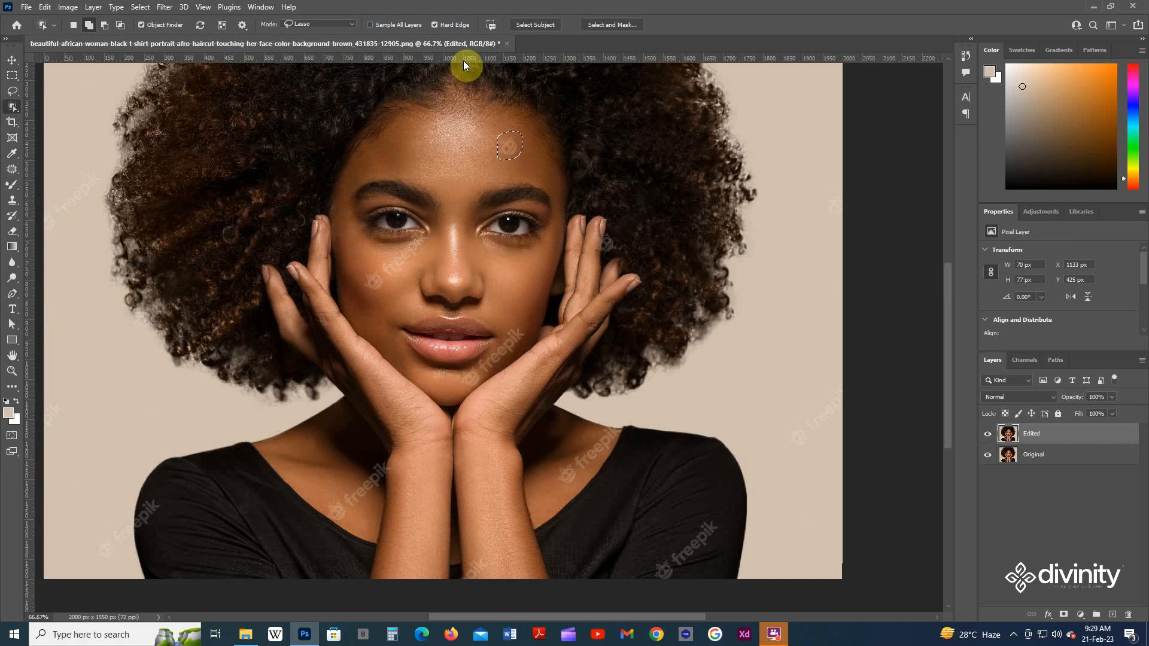
- Fill the selected forehead logo using the same Content-Aware settings and clear the selection
left_click(45, 7)
left_click(84, 192)
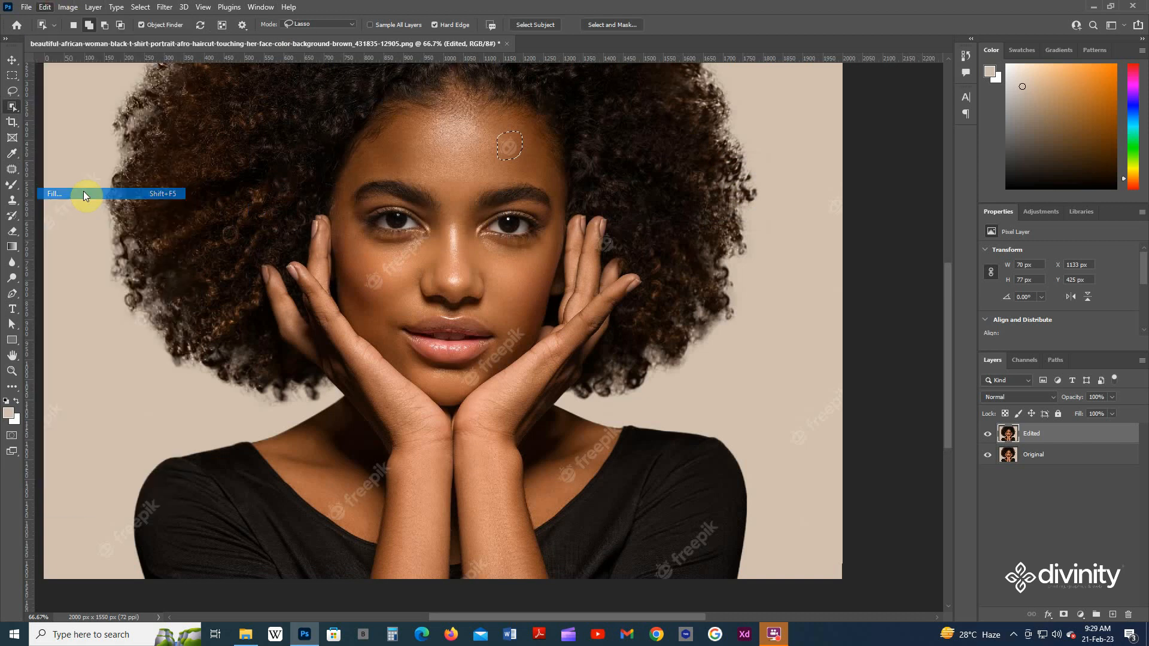
key("Return")
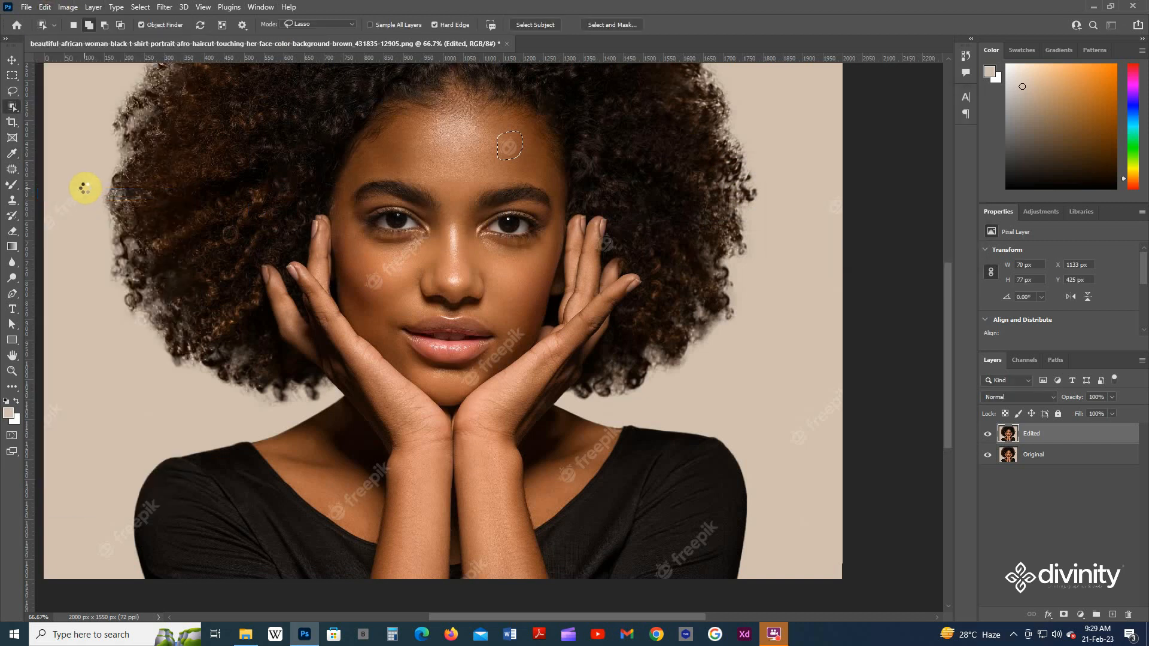
key("ctrl+d")
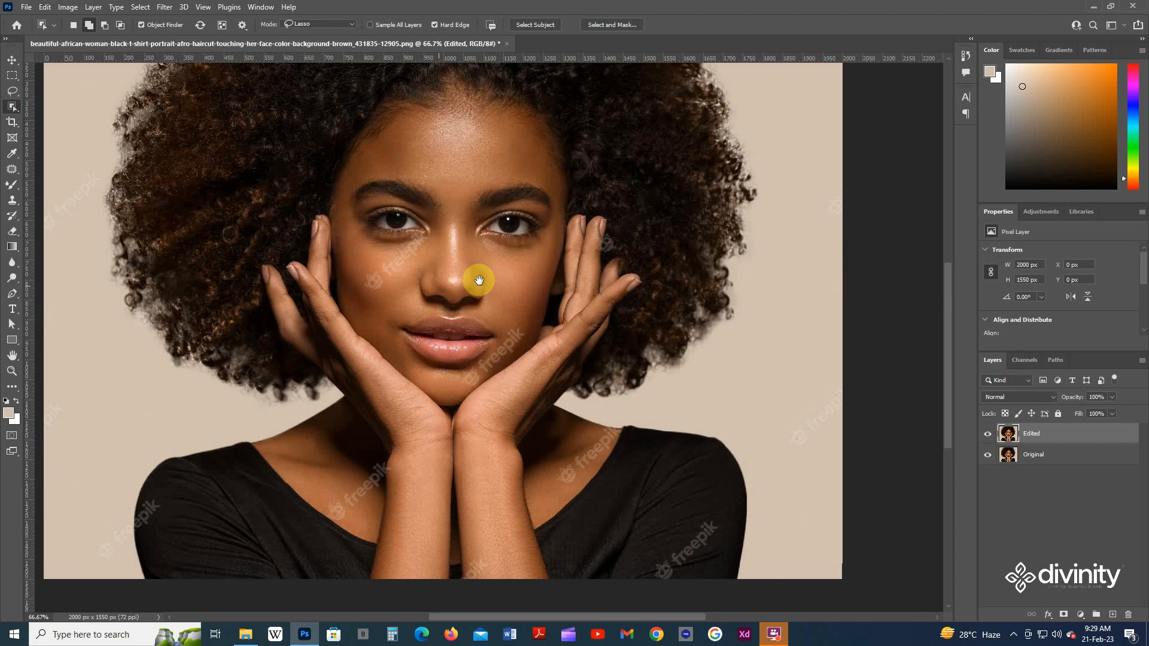
- At 100% zoom, lasso the watermark logo on the cheek and expand the selection by 5 pixels
left_click_drag(479, 280, 449, 221)
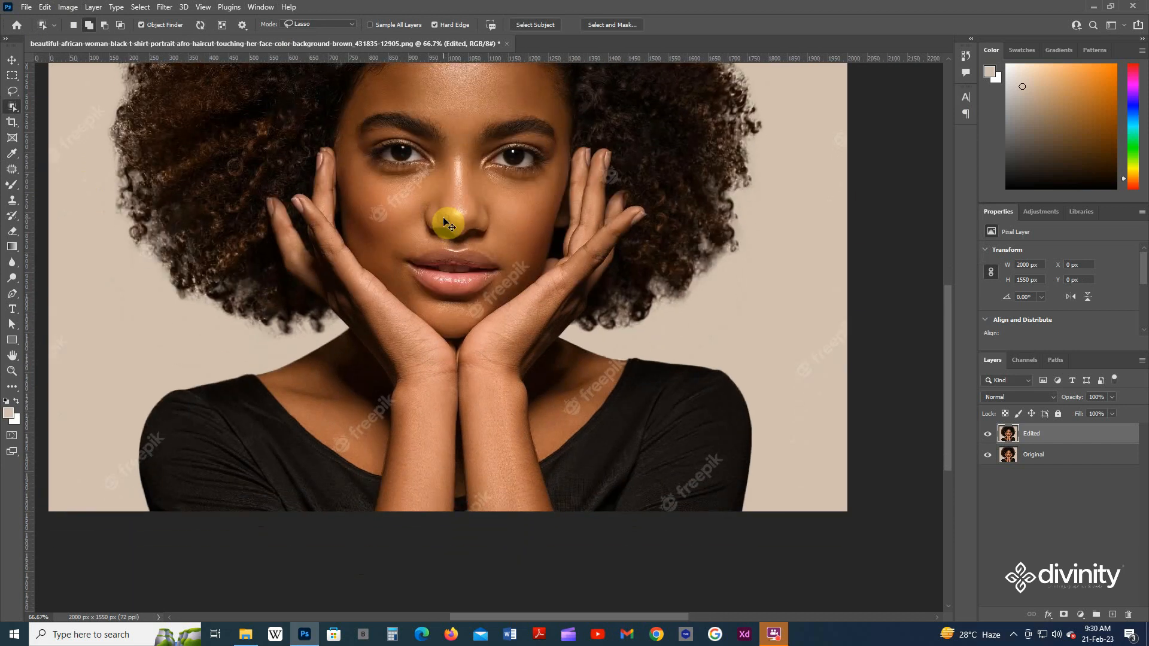
key("ctrl+1")
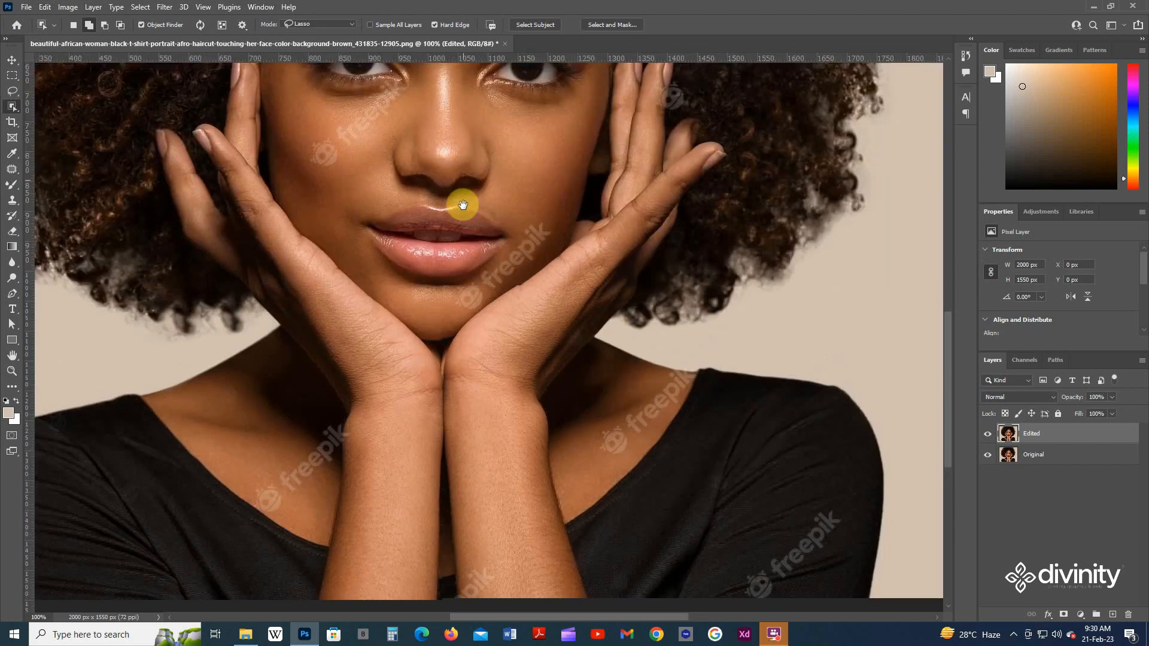
left_click_drag(463, 206, 461, 217)
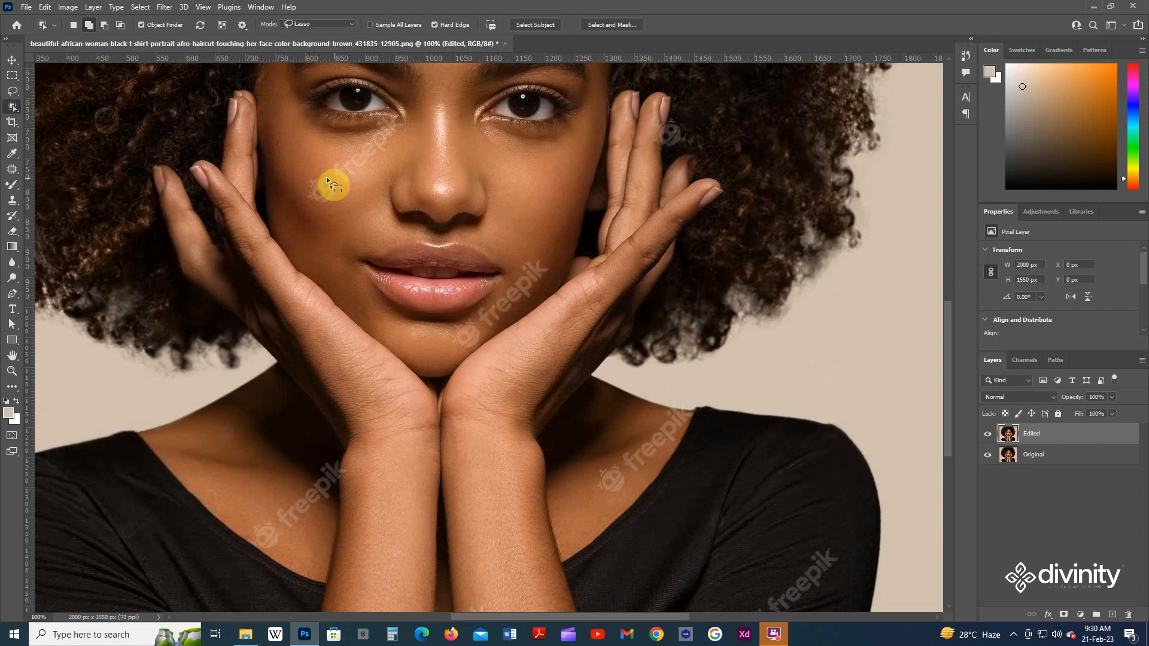
mouse_move(304, 194)
left_mouse_down()
mouse_move(327, 210)
mouse_move(333, 177)
left_mouse_up()
scroll(359, 173, "up", 1)
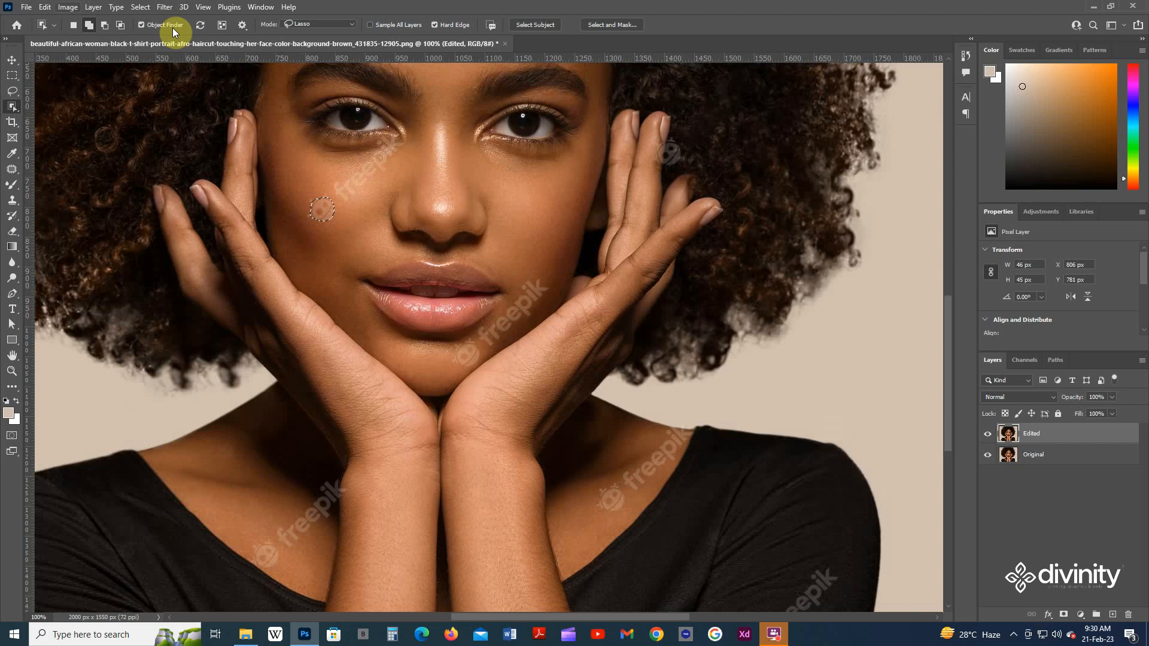
left_click(143, 8)
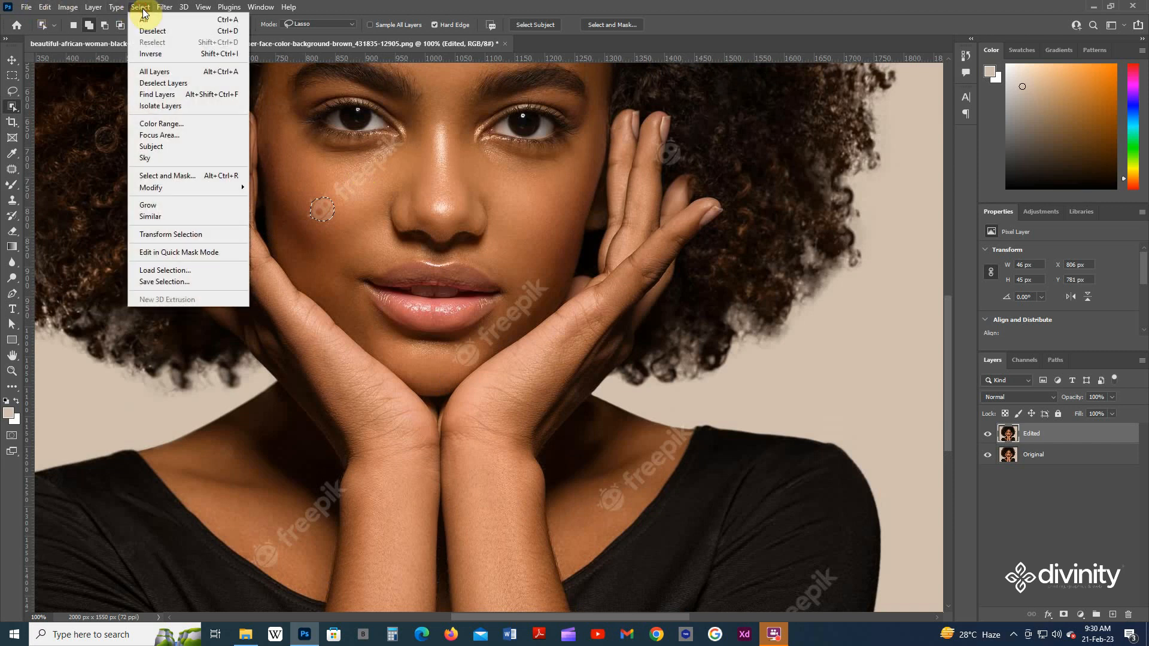
mouse_move(170, 190)
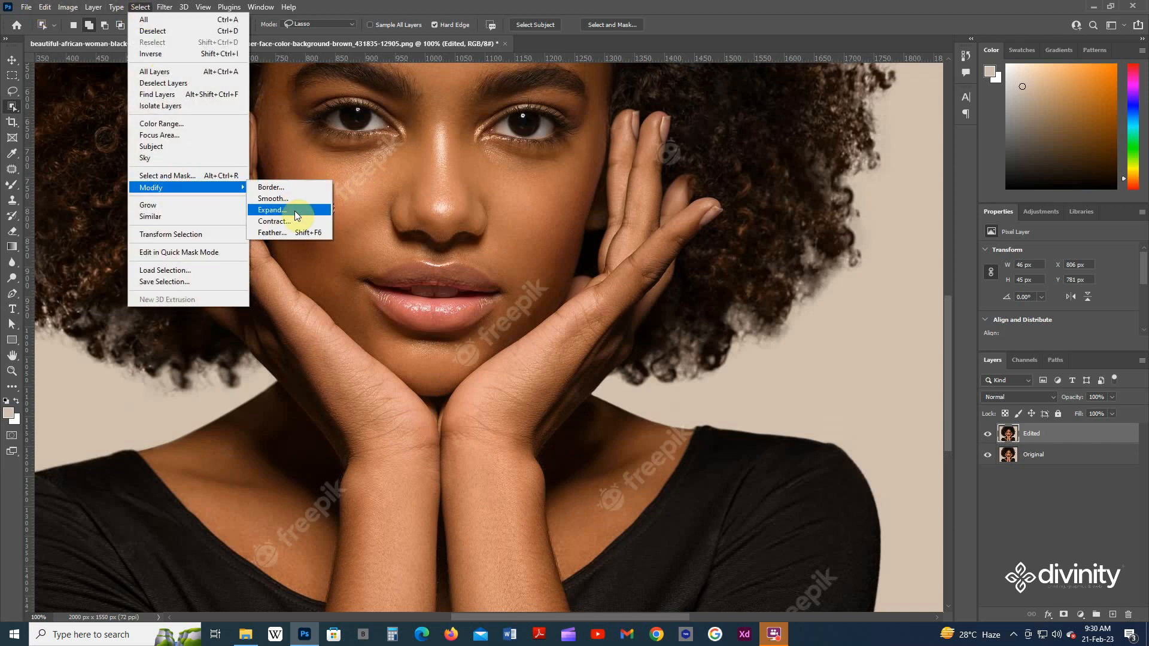
left_click(294, 210)
left_click(731, 189)
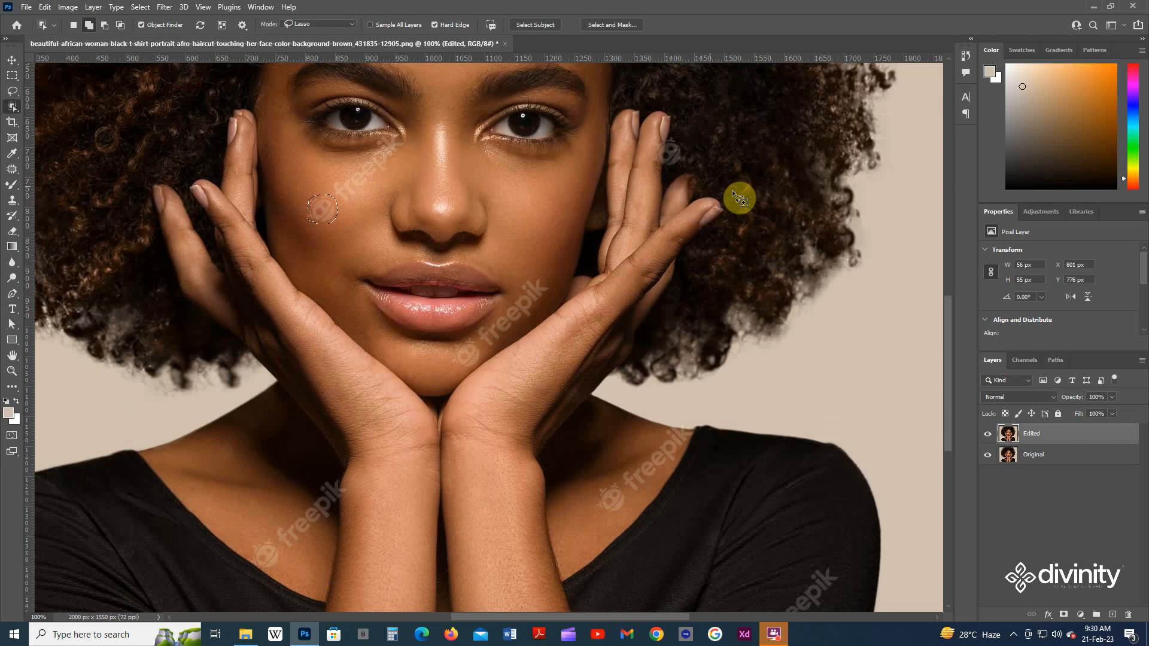
- Fill the selected watermark logo on the cheek using Content-Aware at Normal mode and 100% opacity, and clear the selection
scroll(239, 77, "up", 1)
left_click(45, 8)
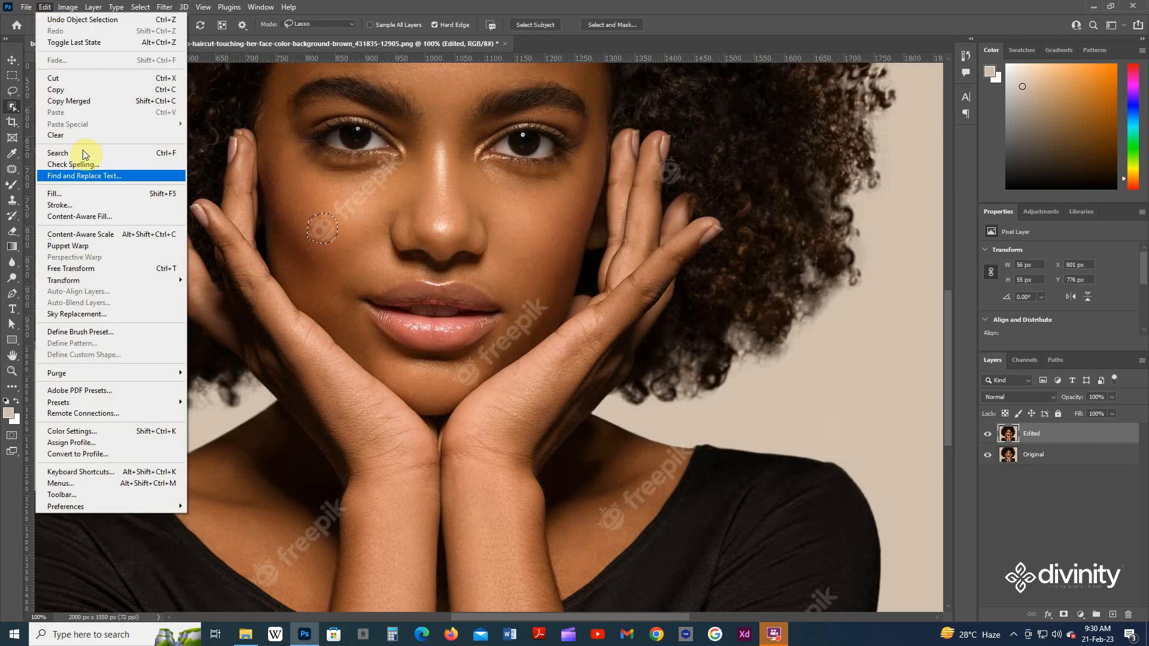
left_click(84, 192)
left_click(955, 121)
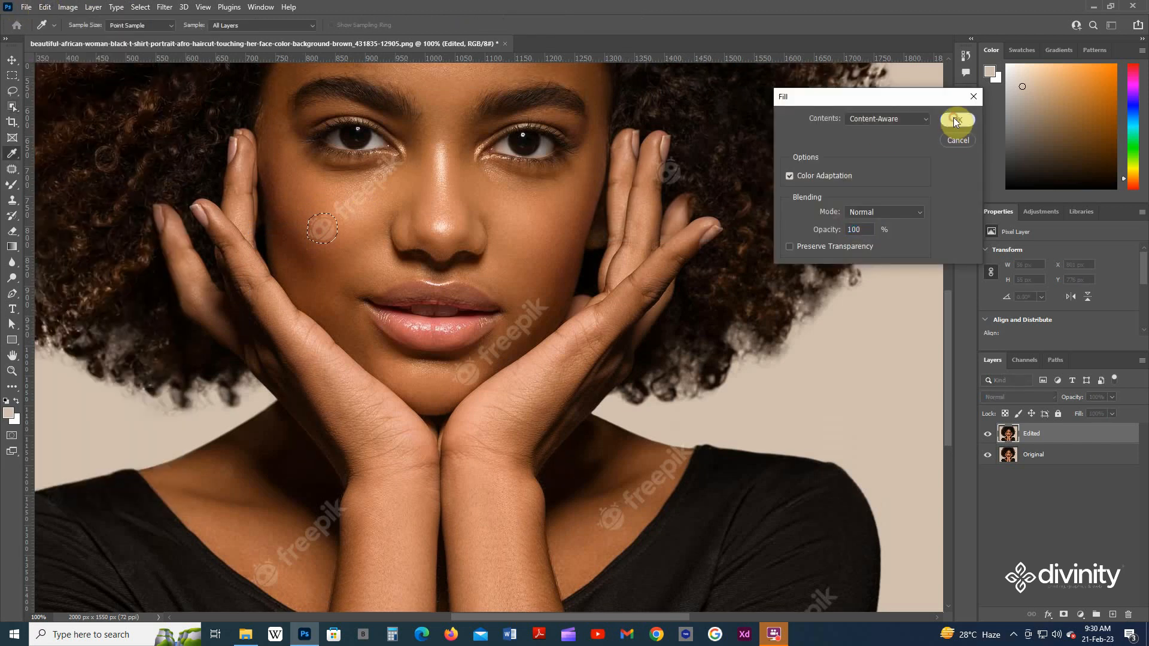
key("w")
key("ctrl+d")
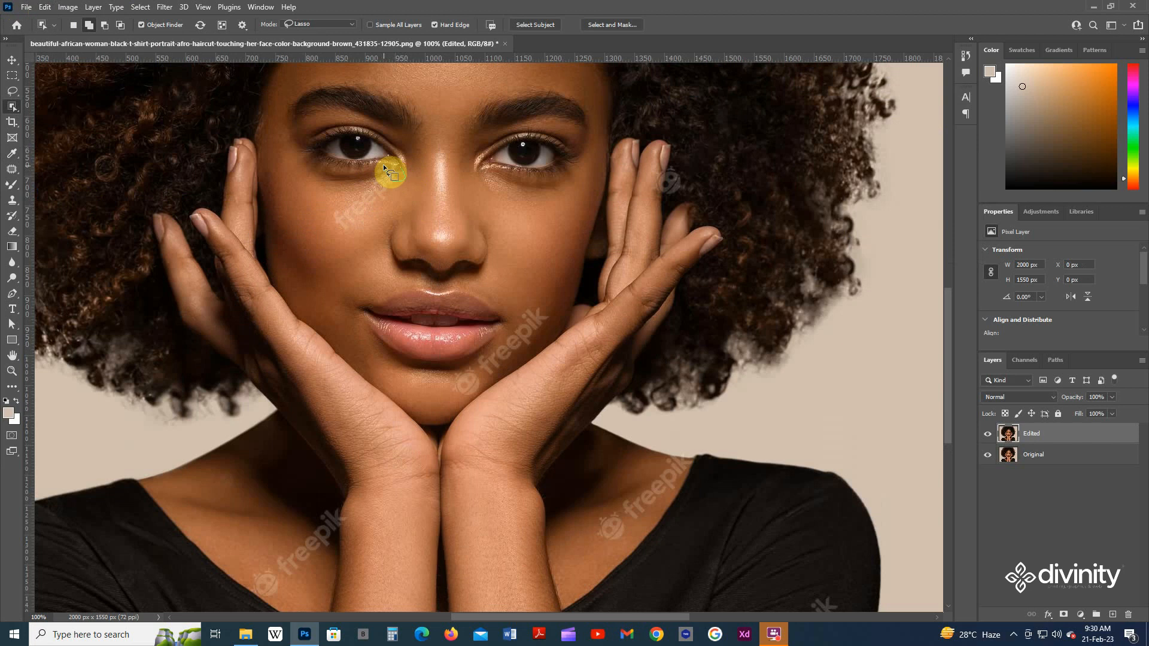
- Lasso the watermark letter below the inner eye corner, zoom to 200% and expand the selection by 10 pixels
scroll(435, 169, "up", 1)
scroll(422, 174, "up", 1)
scroll(406, 198, "up", 3)
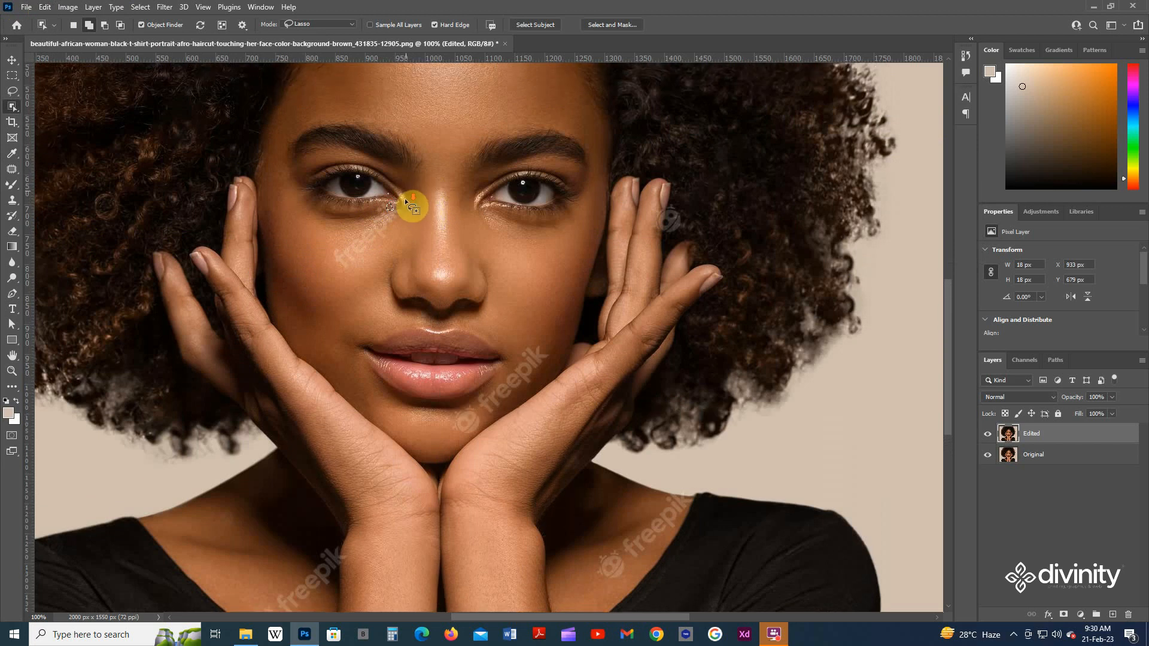
key("ctrl+plus")
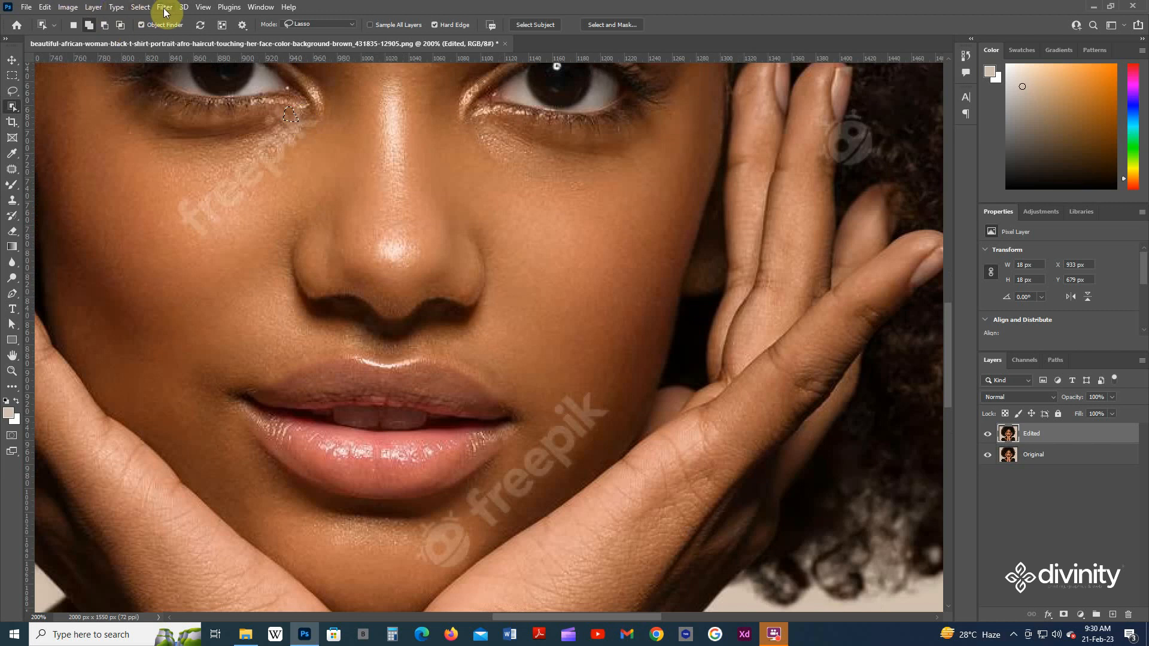
left_click(141, 8)
mouse_move(183, 187)
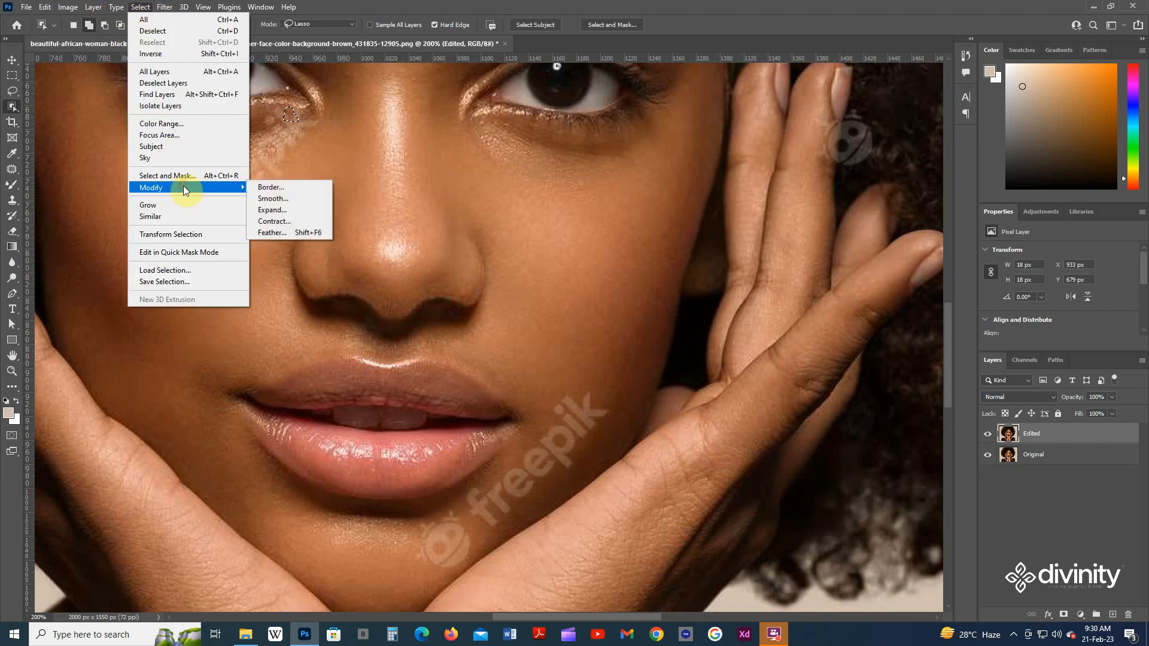
left_click(308, 212)
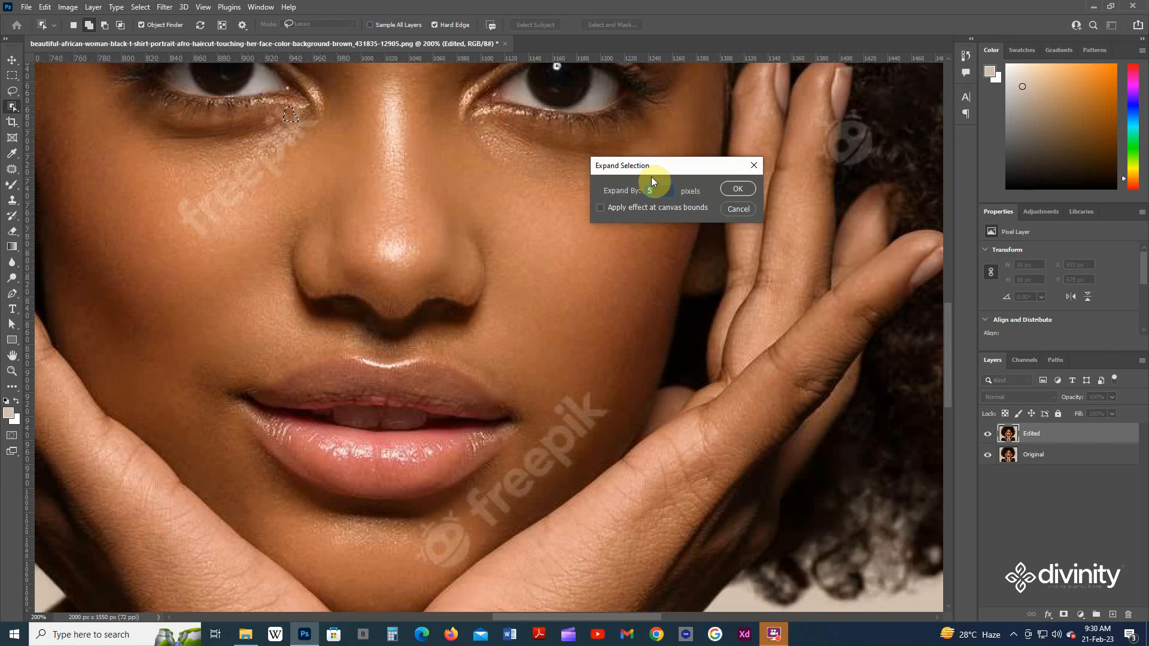
type("10")
key("Return")
right_click(677, 185)
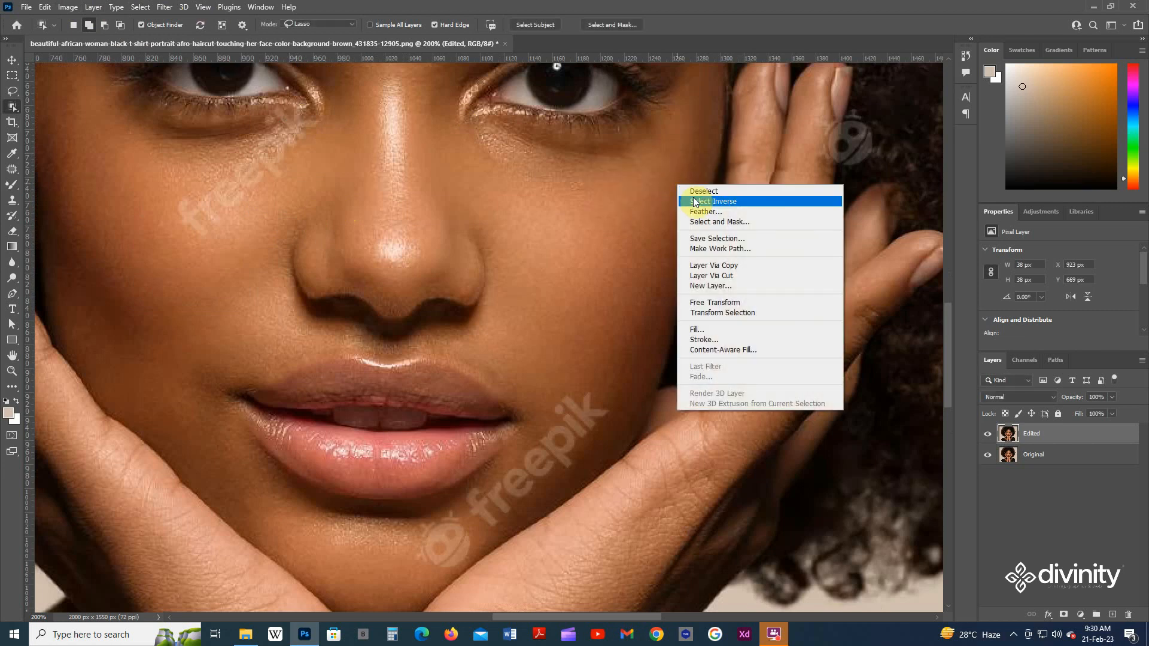
left_click(12, 66)
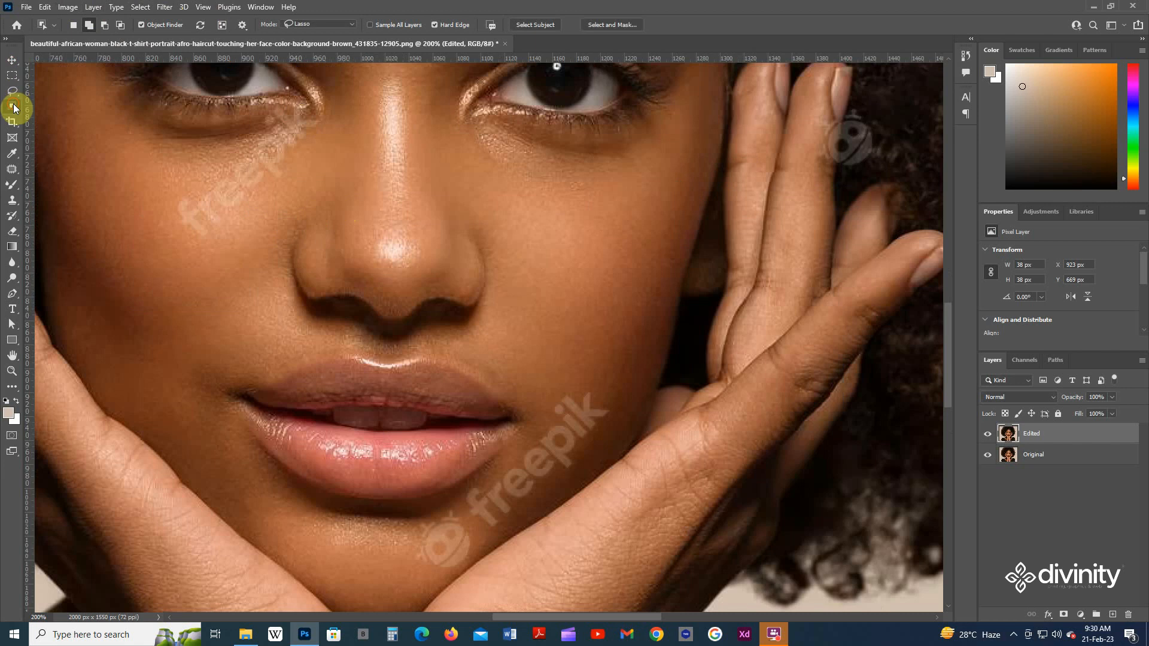
- Nudge the selection 7 pixels down and 2 pixels right over the watermark letter below the eye corner
scroll(311, 126, "up", 1)
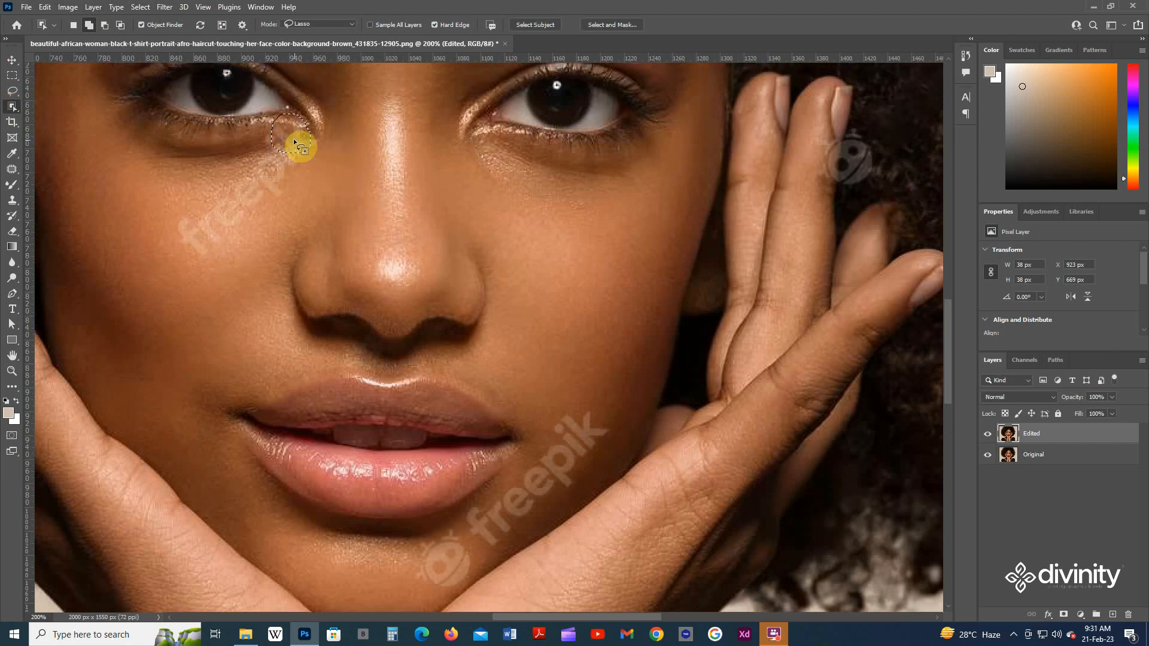
key("Down")
key("Down")
key("Down")
key("Down")
key("Down")
key("Down")
key("Down")
key("Right")
key("Right")
- Try a Content-Aware fill on the selected letter below the eye corner, and undo it back to the nudged selection
left_click(45, 7)
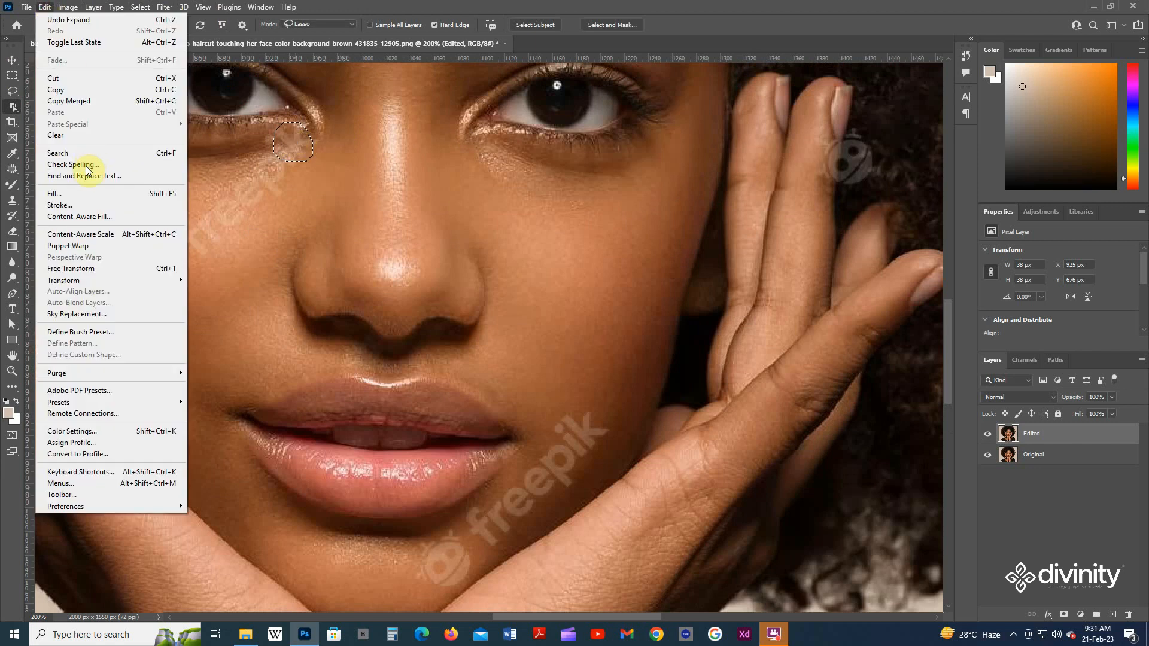
left_click(82, 190)
left_click(956, 116)
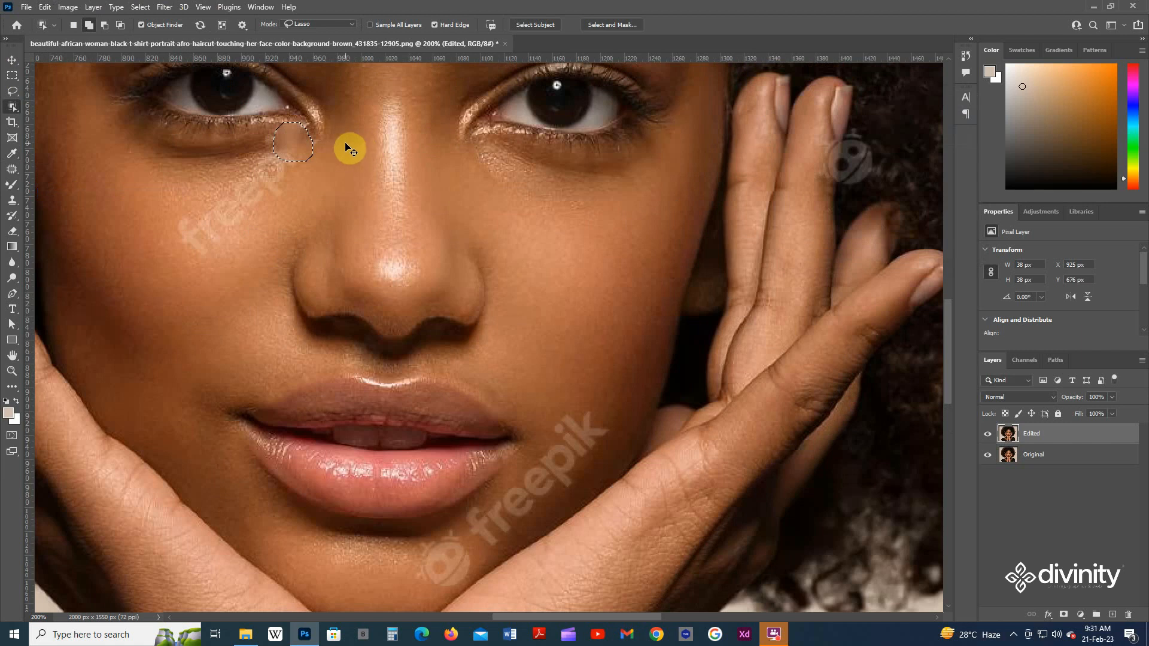
key("ctrl+d")
left_click_drag(305, 141, 307, 141)
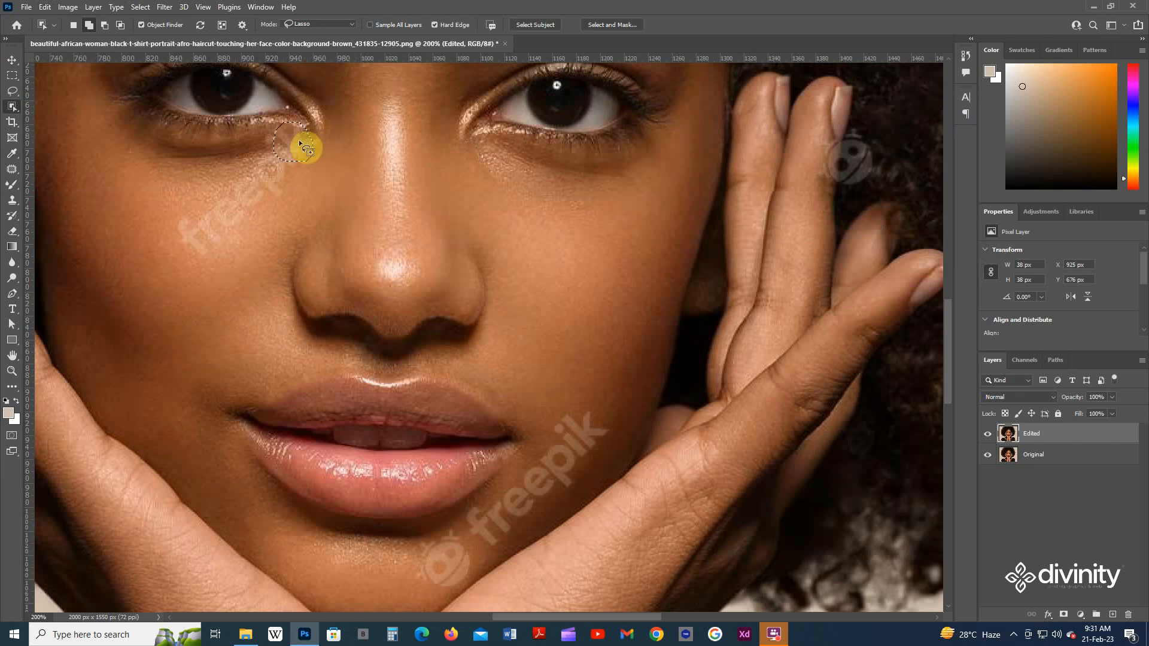
- Expand the selection around the letter below the eye corner by a further 4 pixels
left_click(142, 7)
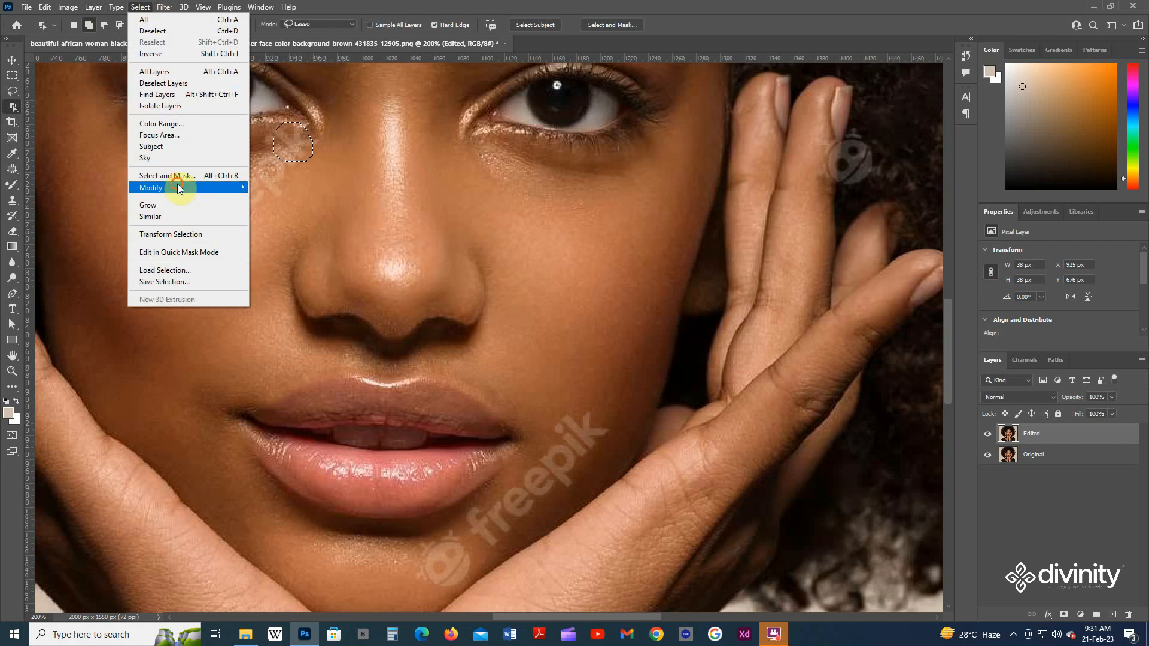
mouse_move(177, 185)
left_click(296, 209)
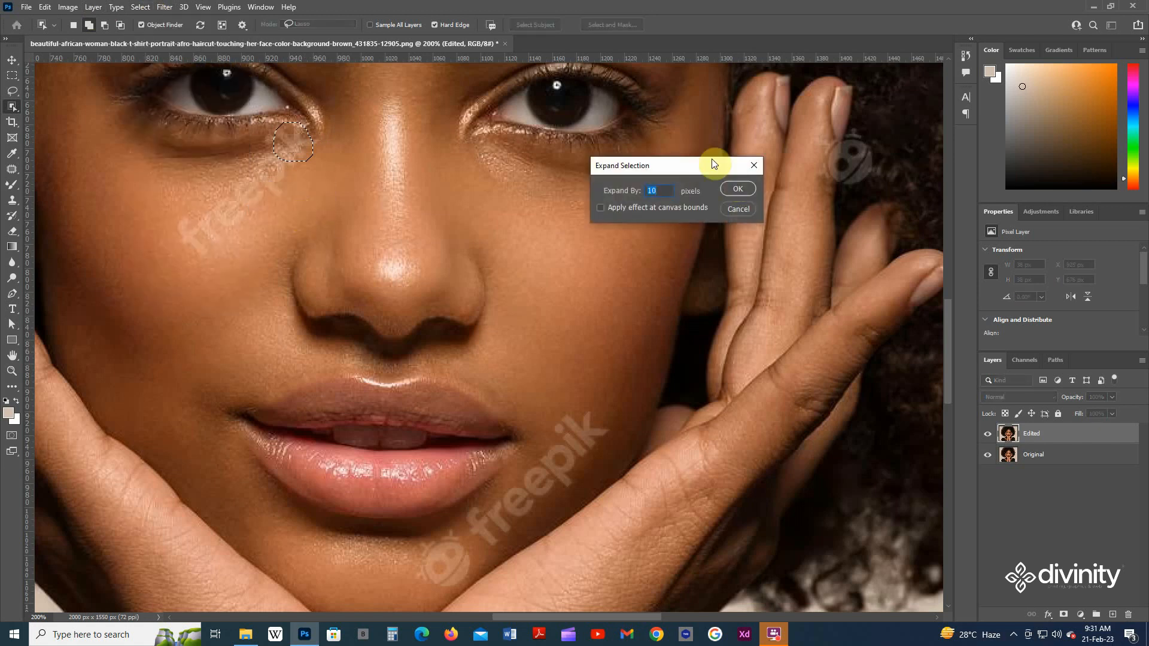
type("4")
key("Return")
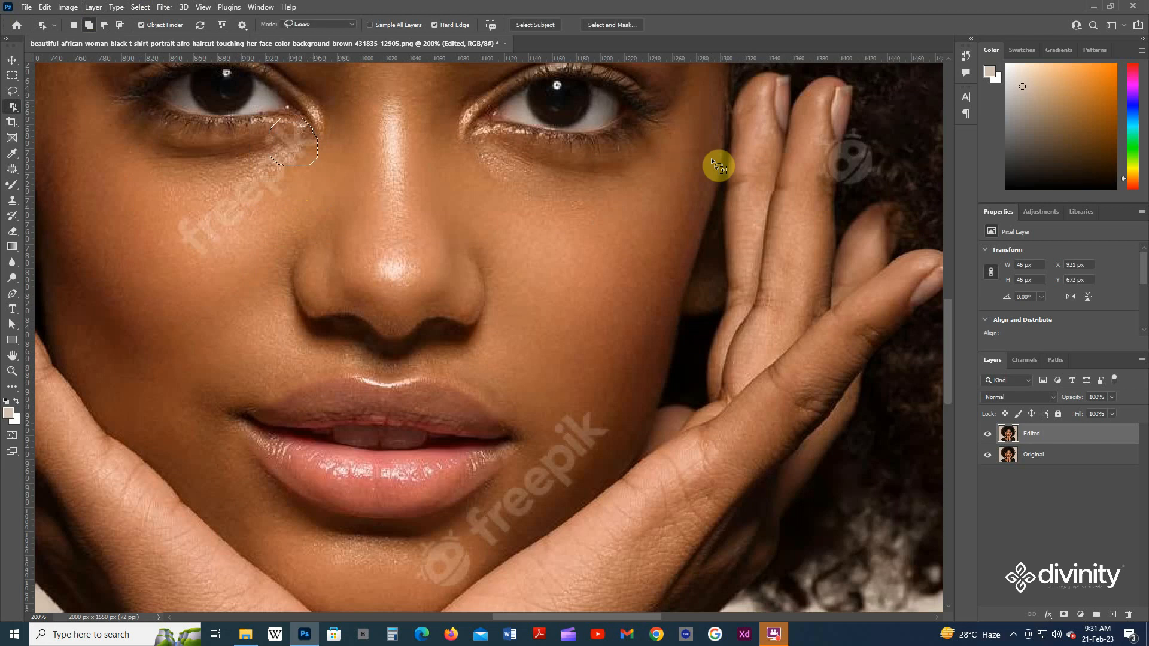
- Fill the enlarged selection below the eye corner using Content-Aware with color adaptation, and clear the selection
scroll(287, 142, "up", 2)
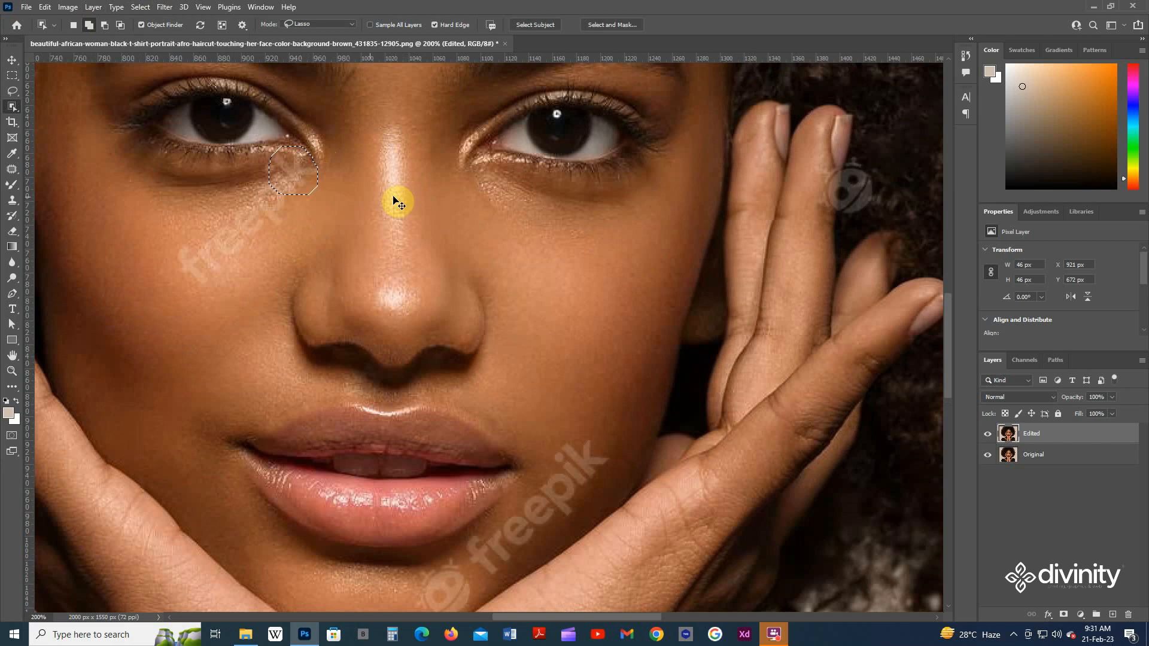
left_click(46, 7)
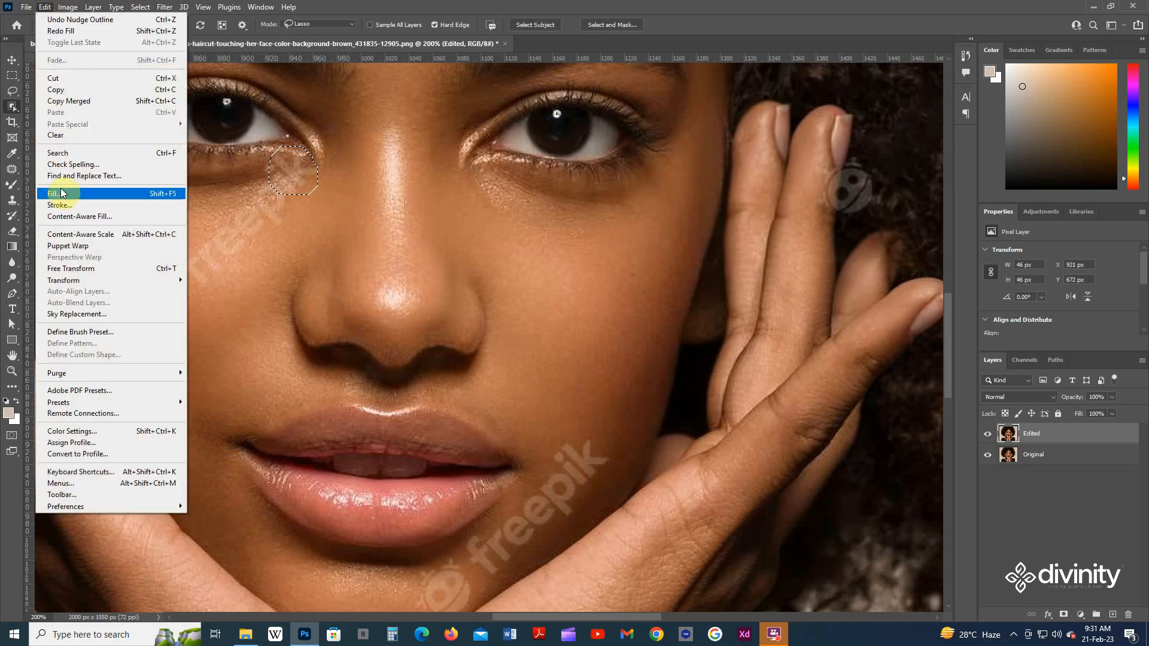
left_click(141, 194)
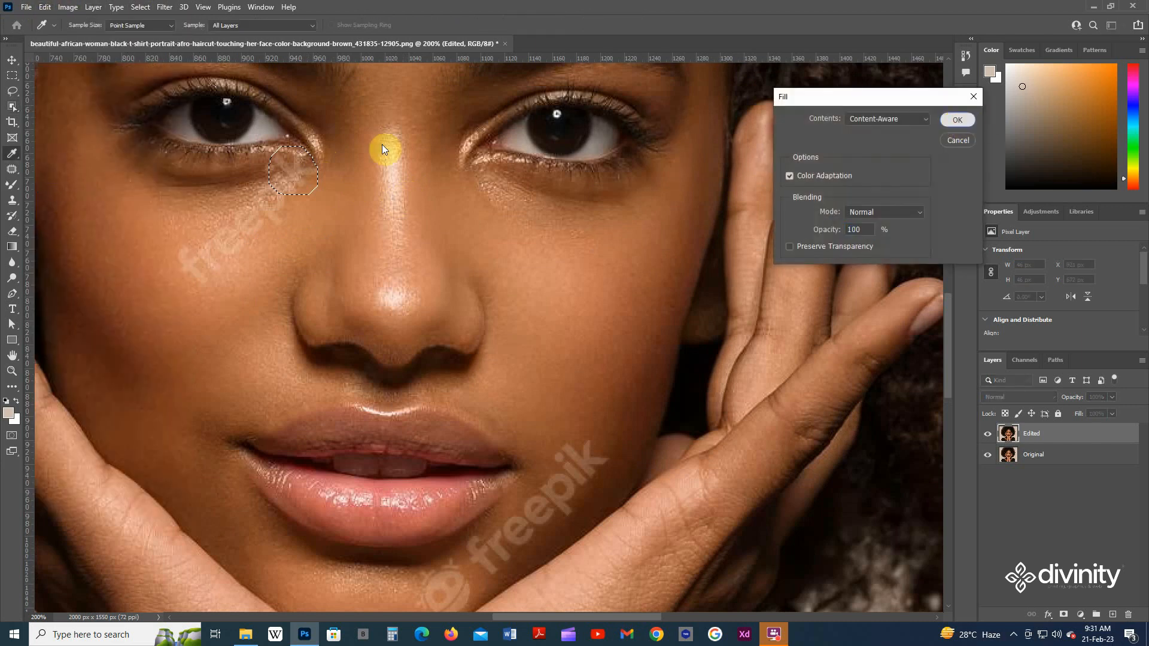
left_click(957, 120)
scroll(335, 171, "down", 1)
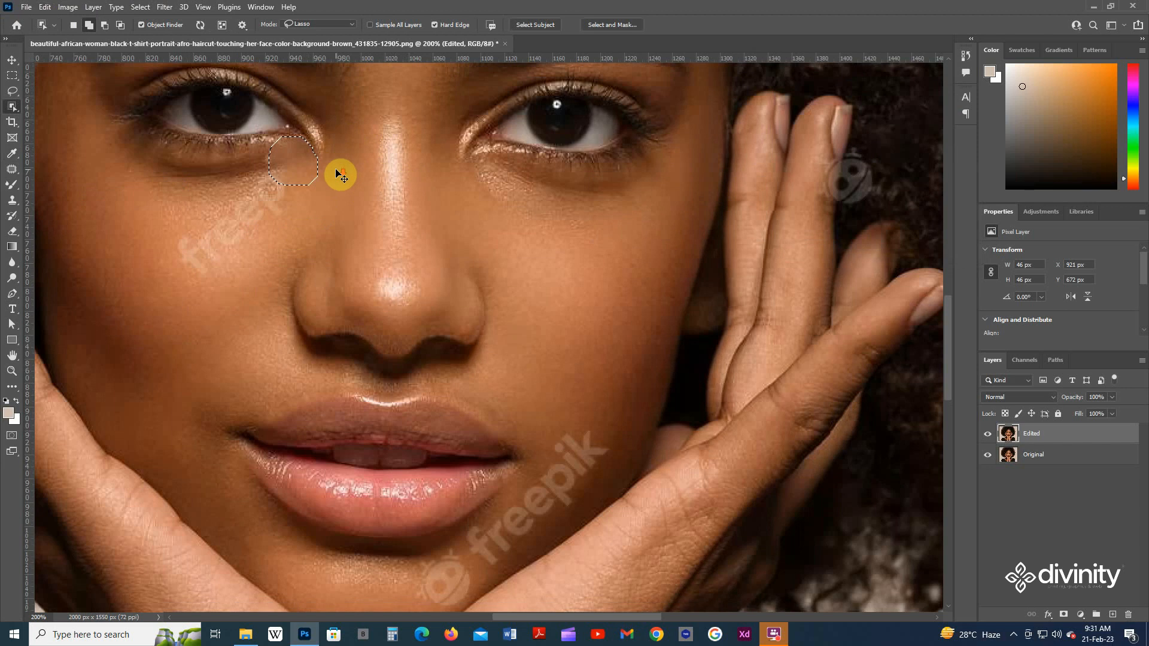
key("ctrl+d")
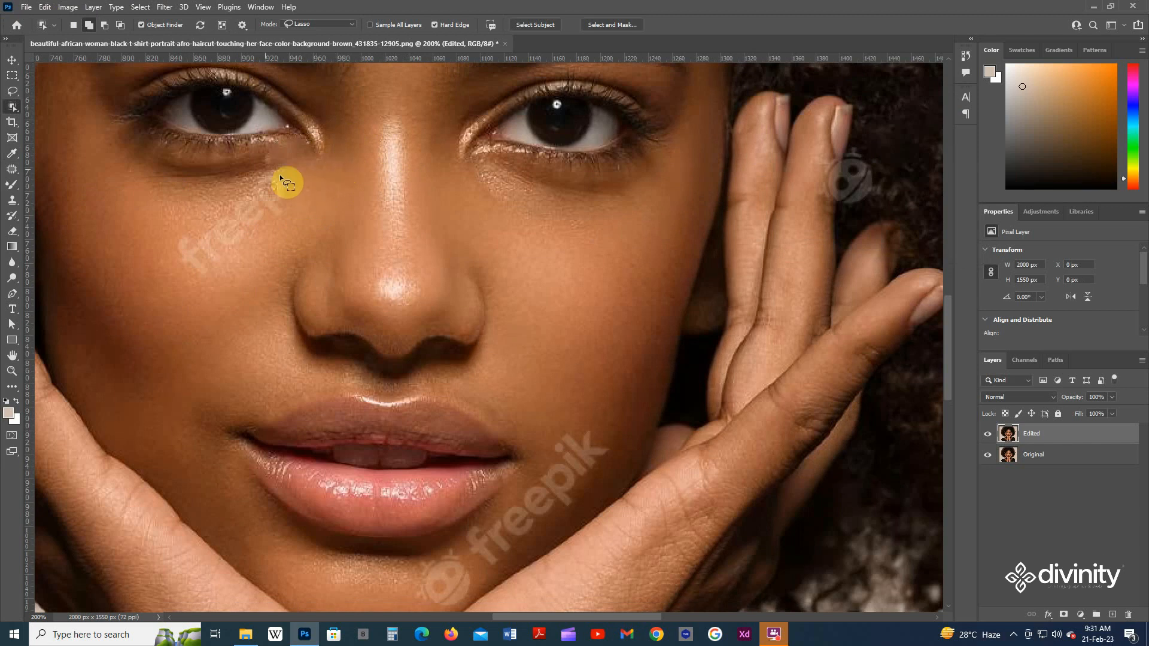
- Lasso the remaining freepik letters on the cheek under the eye
mouse_move(266, 173)
left_mouse_down()
mouse_move(204, 211)
mouse_move(282, 167)
left_mouse_up()
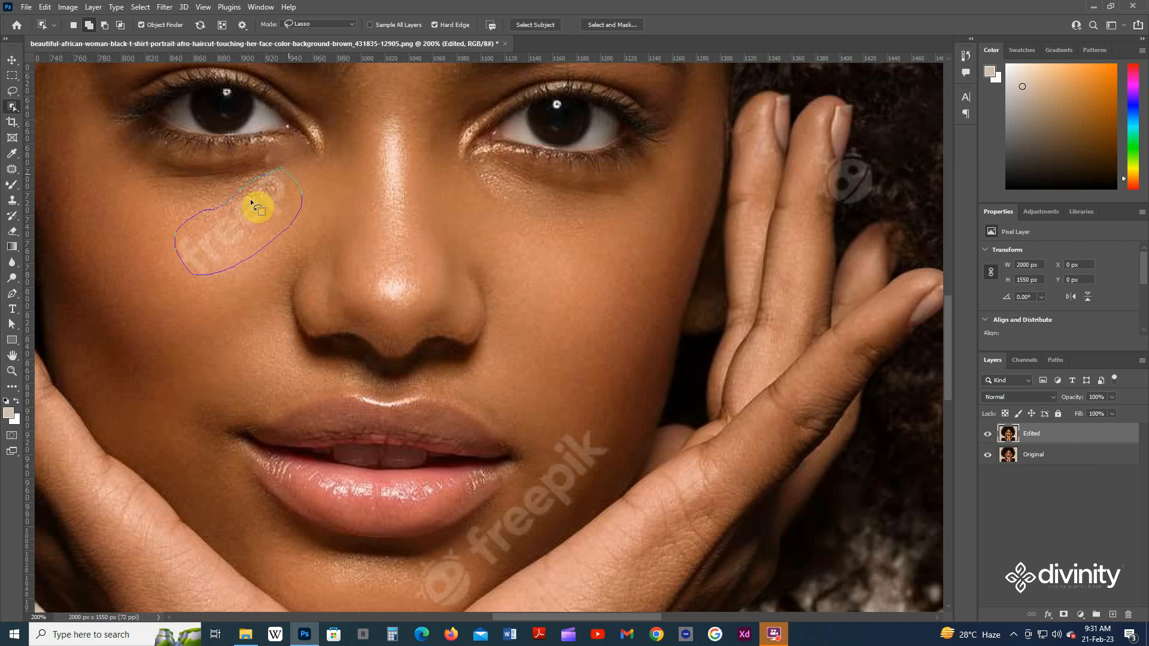
left_click_drag(257, 208, 258, 208)
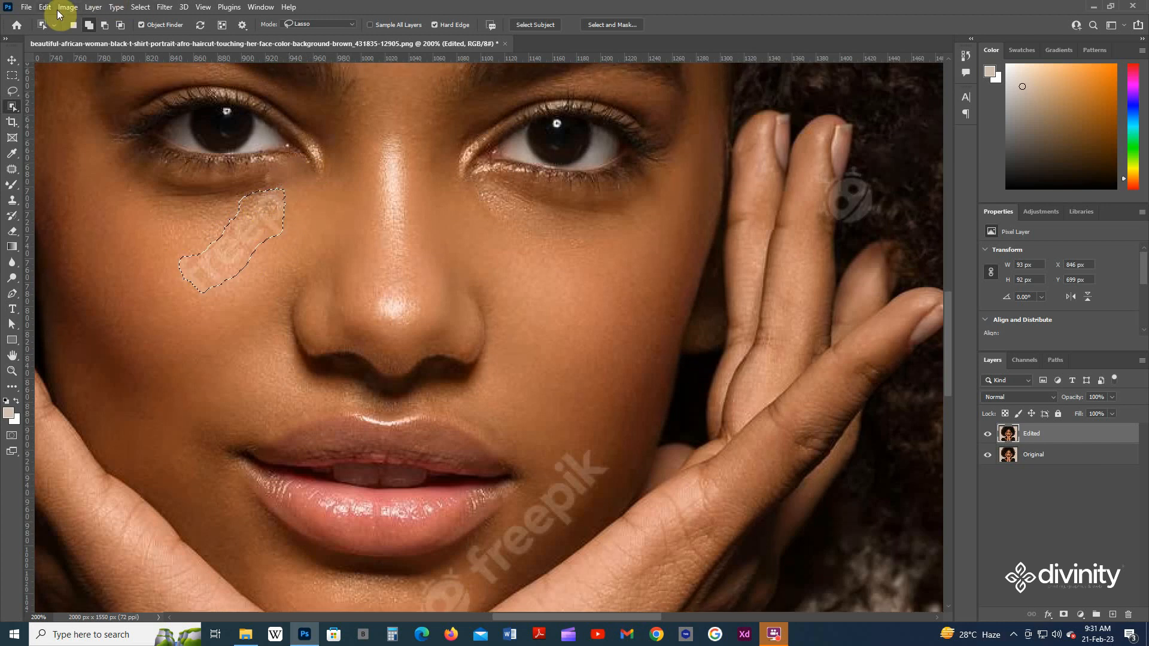
left_click(45, 7)
left_click(100, 192)
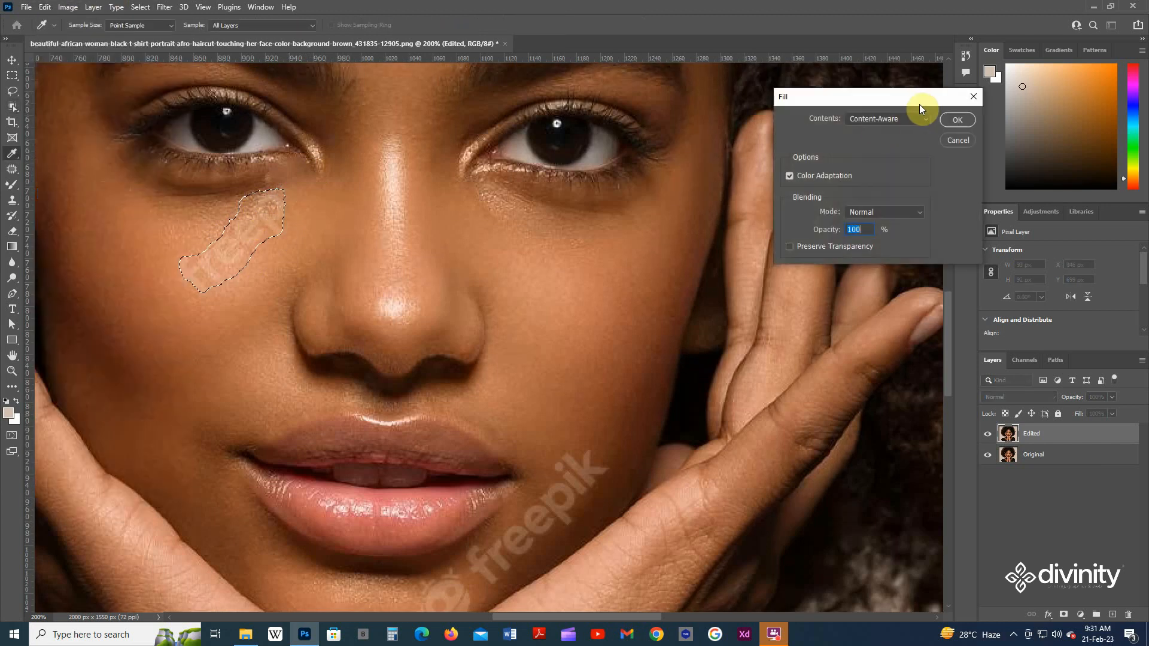
left_click(957, 120)
key("w")
- Expand the selection around the cheek letters by 4 pixels
left_click(145, 7)
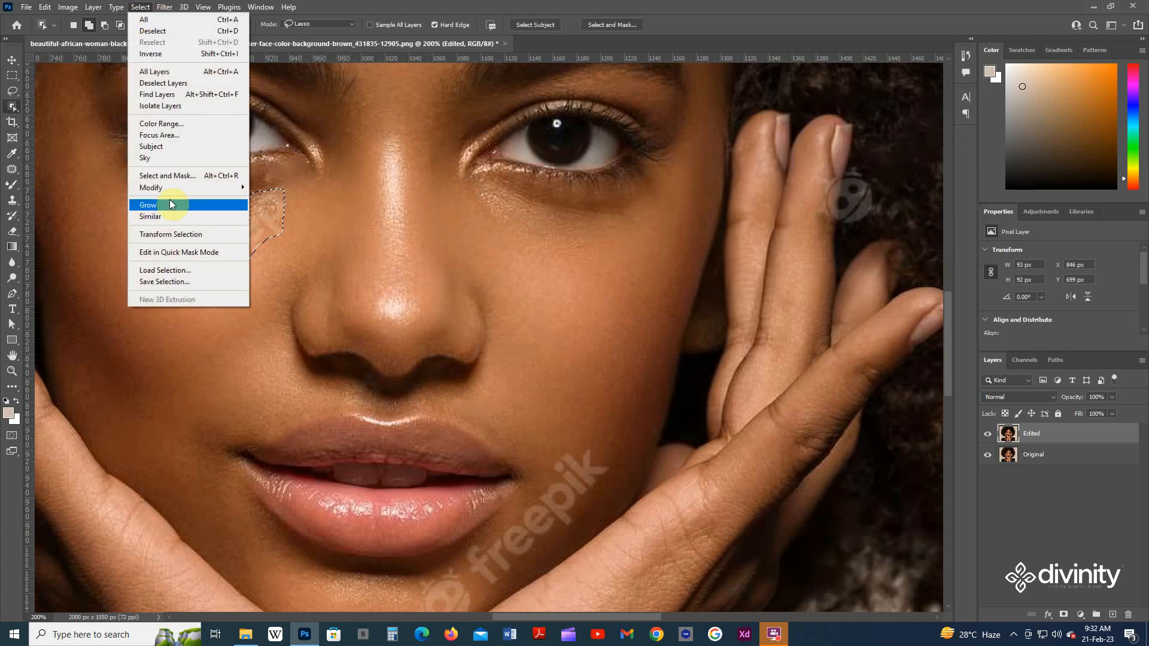
mouse_move(186, 188)
left_click(301, 210)
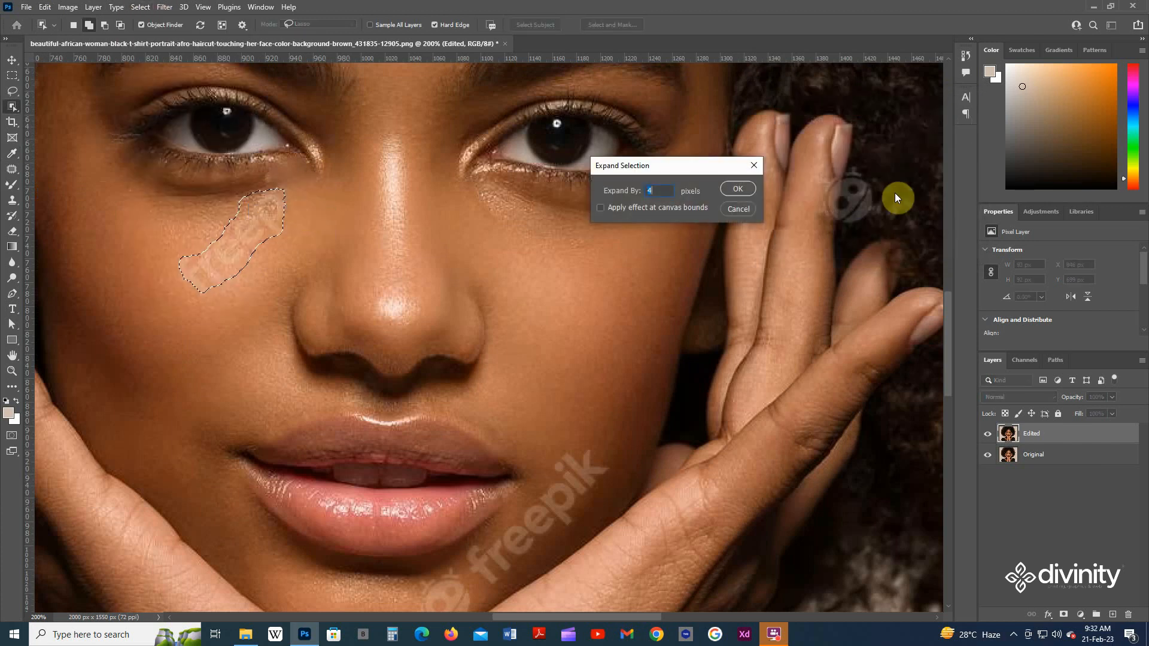
left_click(735, 188)
- Fill the selected cheek letters using Content-Aware in Normal mode at 100% opacity, and clear the selection
left_click(46, 7)
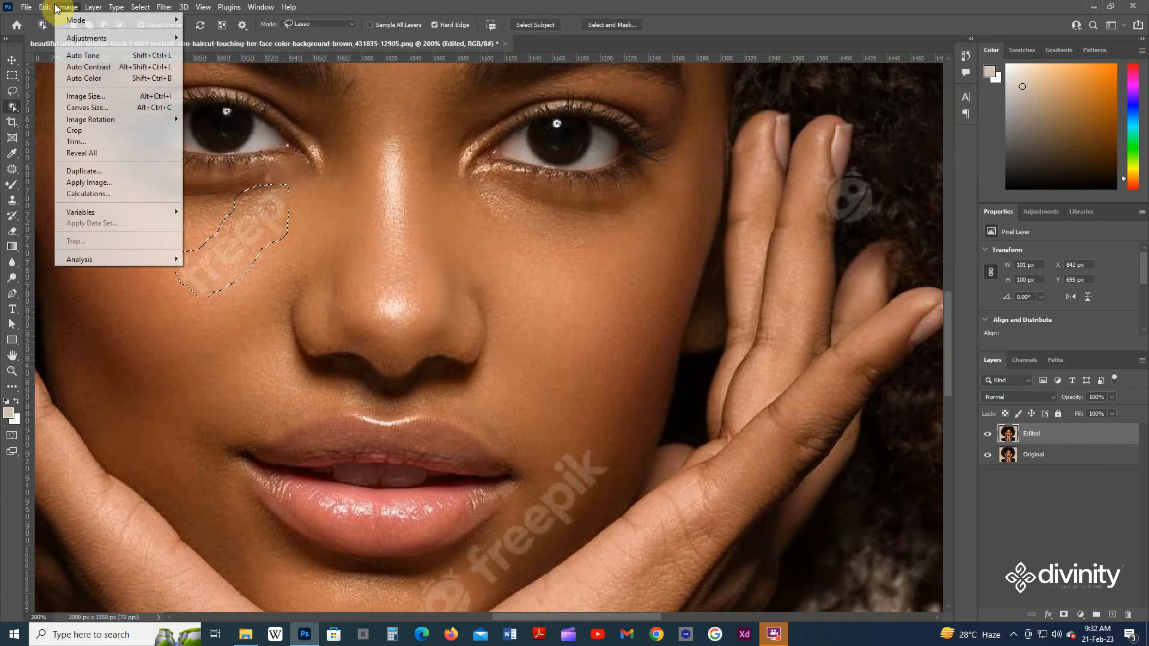
left_click(55, 193)
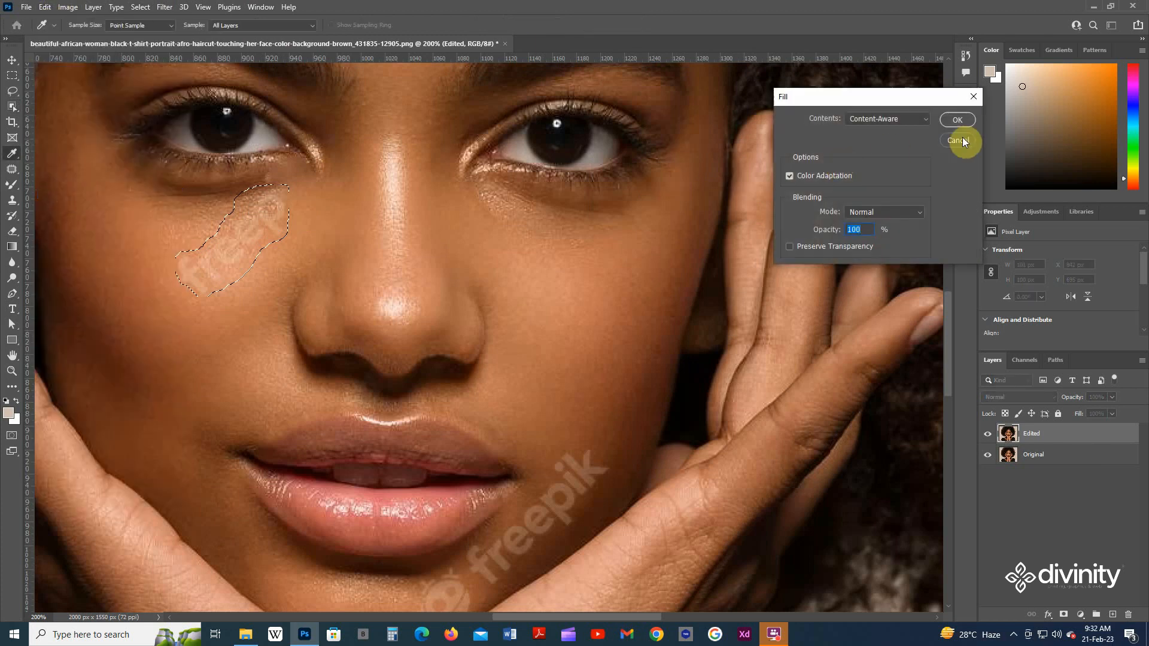
left_click(953, 120)
key("w")
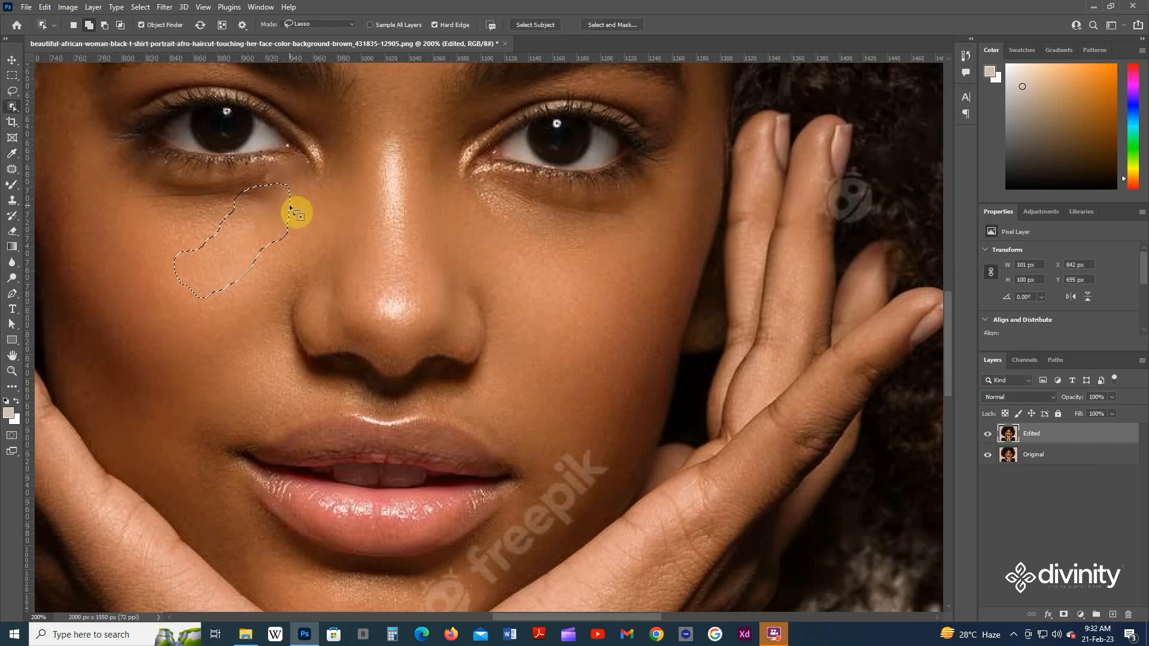
key("ctrl+d")
- Lasso the freepik letters on the skin beside the corner of the mouth
key("ctrl+minus")
key("ctrl+minus")
key("ctrl+minus")
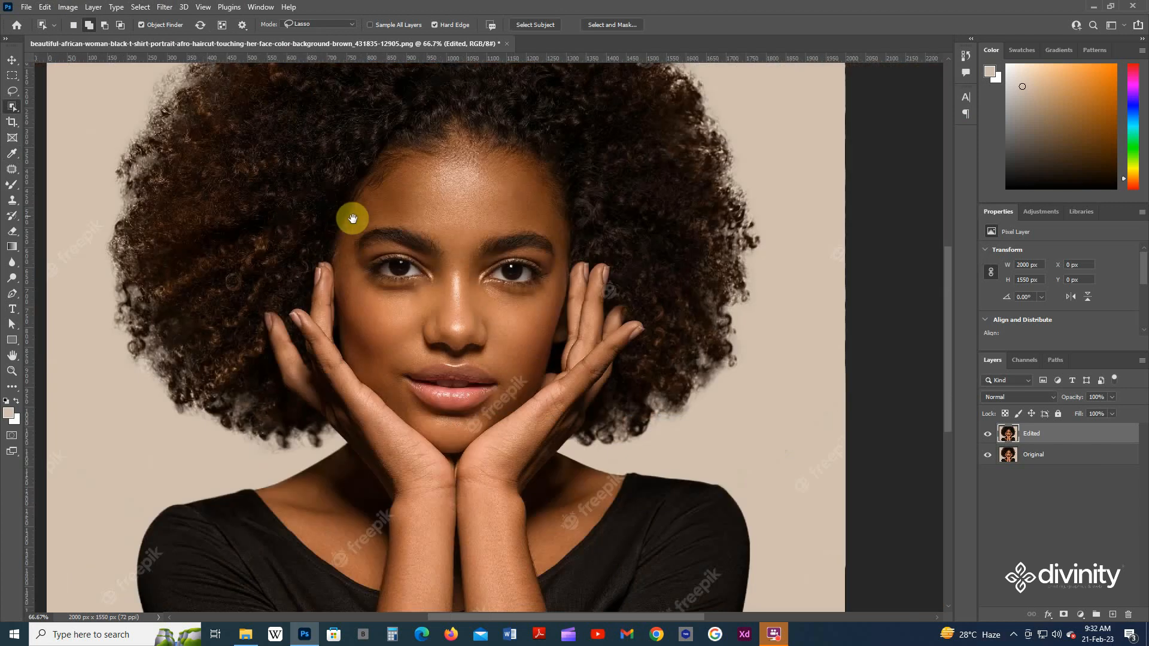
left_click_drag(482, 287, 464, 200)
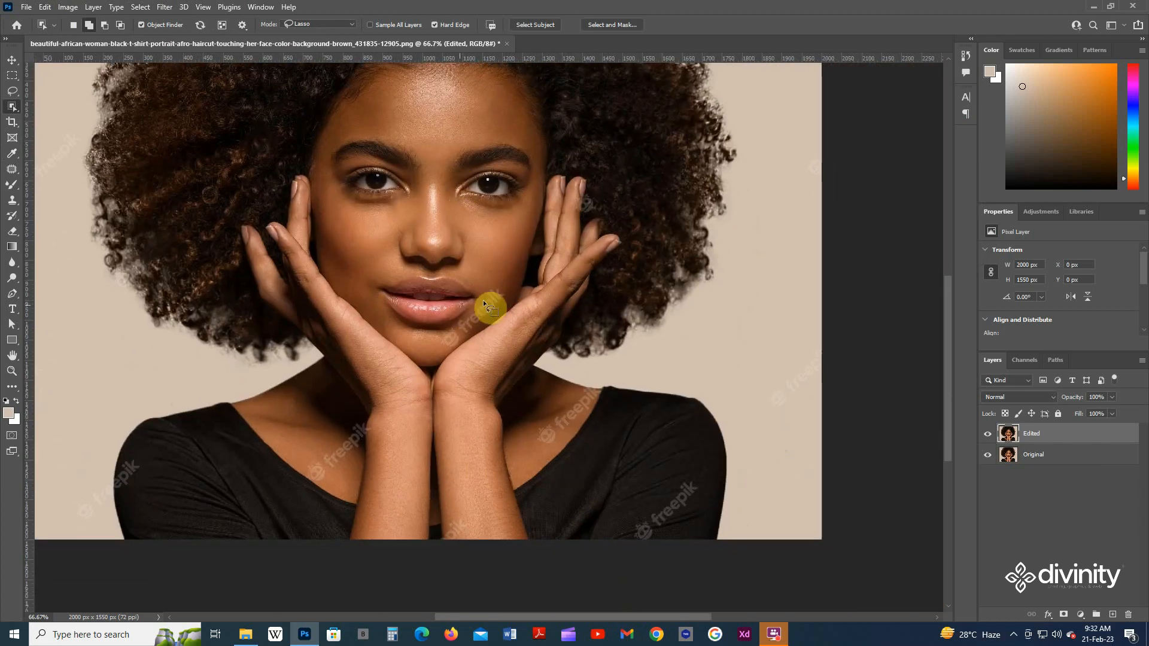
key("ctrl+plus")
key("ctrl+plus")
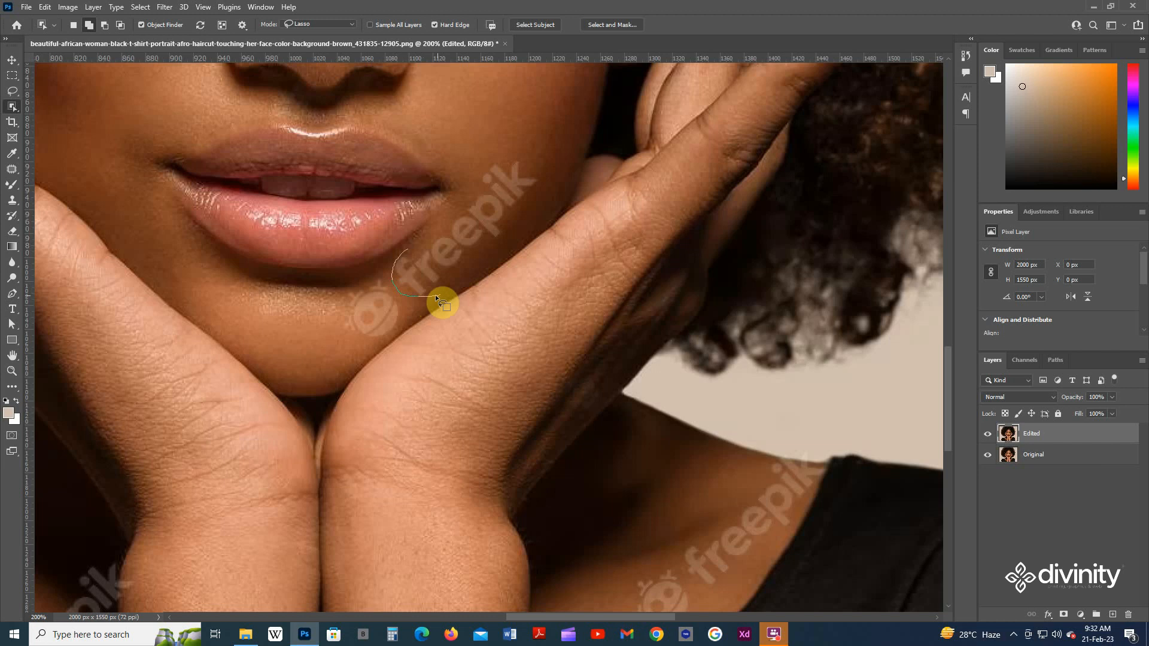
mouse_move(482, 253)
left_mouse_down()
mouse_move(531, 193)
mouse_move(539, 169)
mouse_move(527, 162)
mouse_move(490, 166)
mouse_move(412, 248)
left_mouse_up()
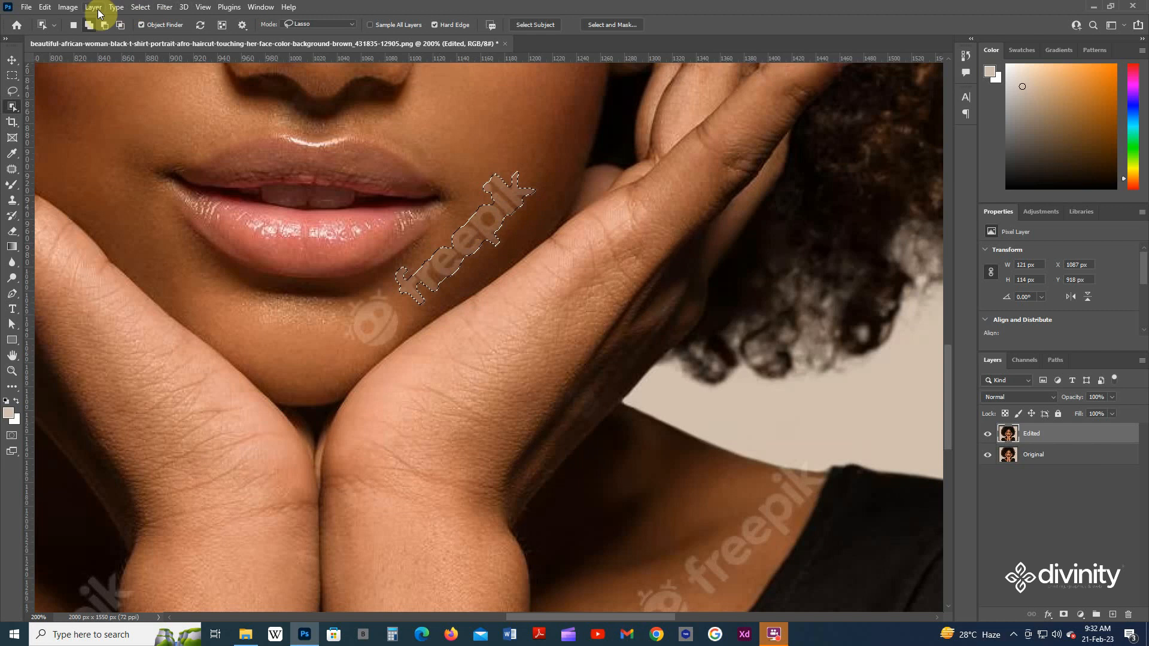
- Expand the selection around the letters beside the mouth by 2 pixels
left_click(141, 8)
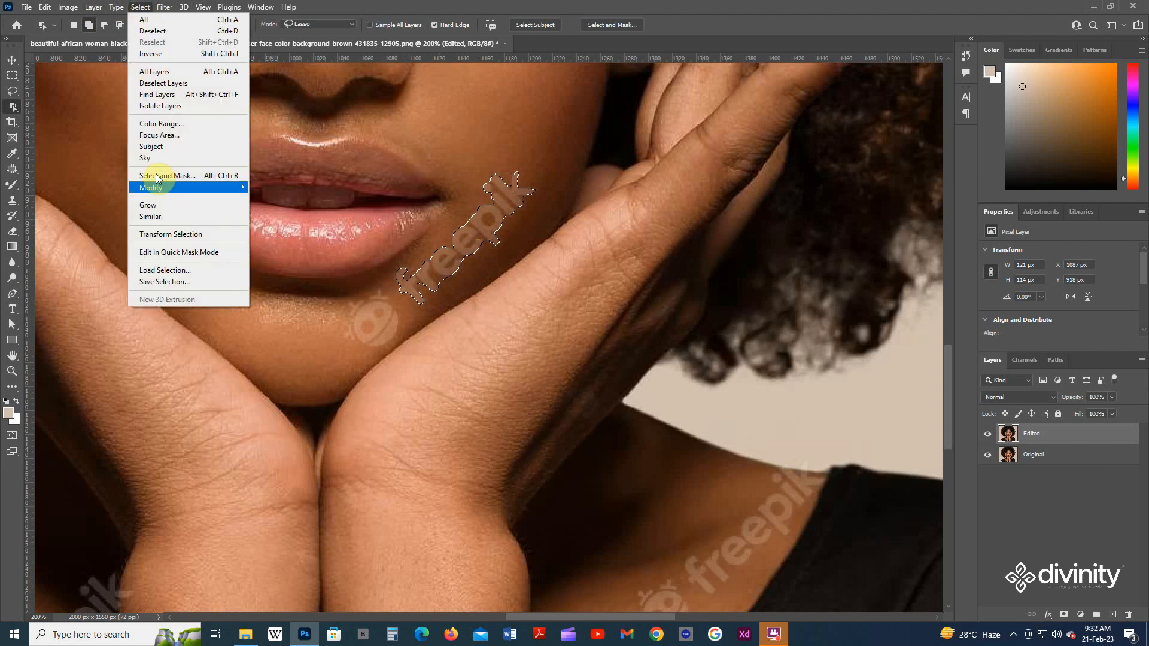
left_click(174, 188)
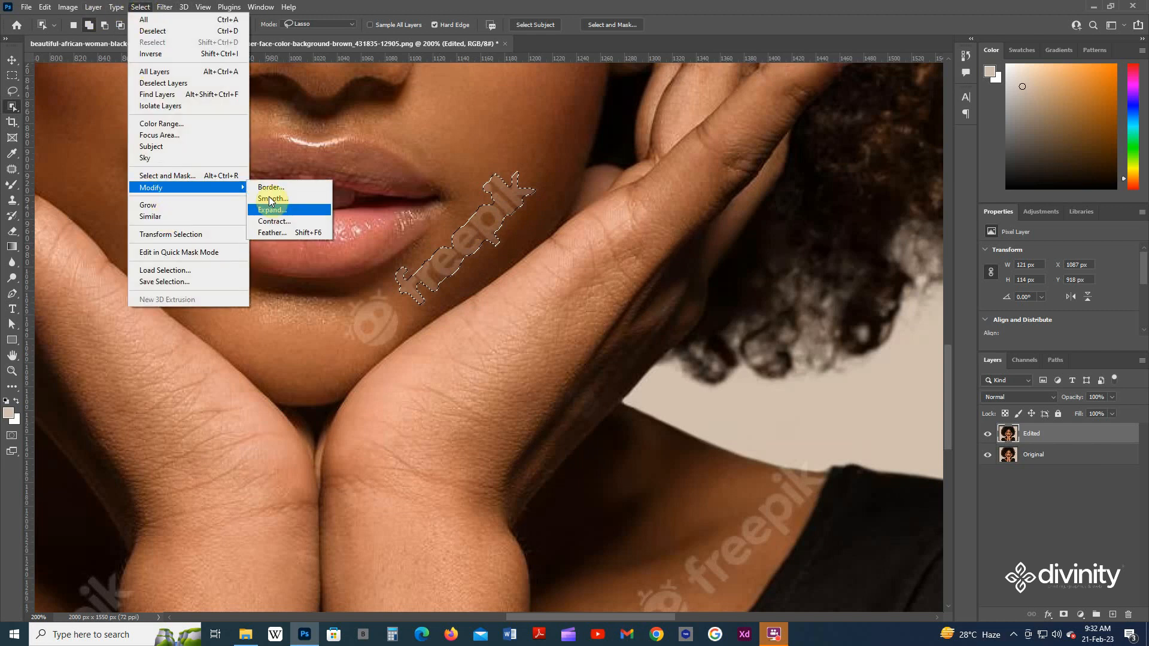
left_click(279, 211)
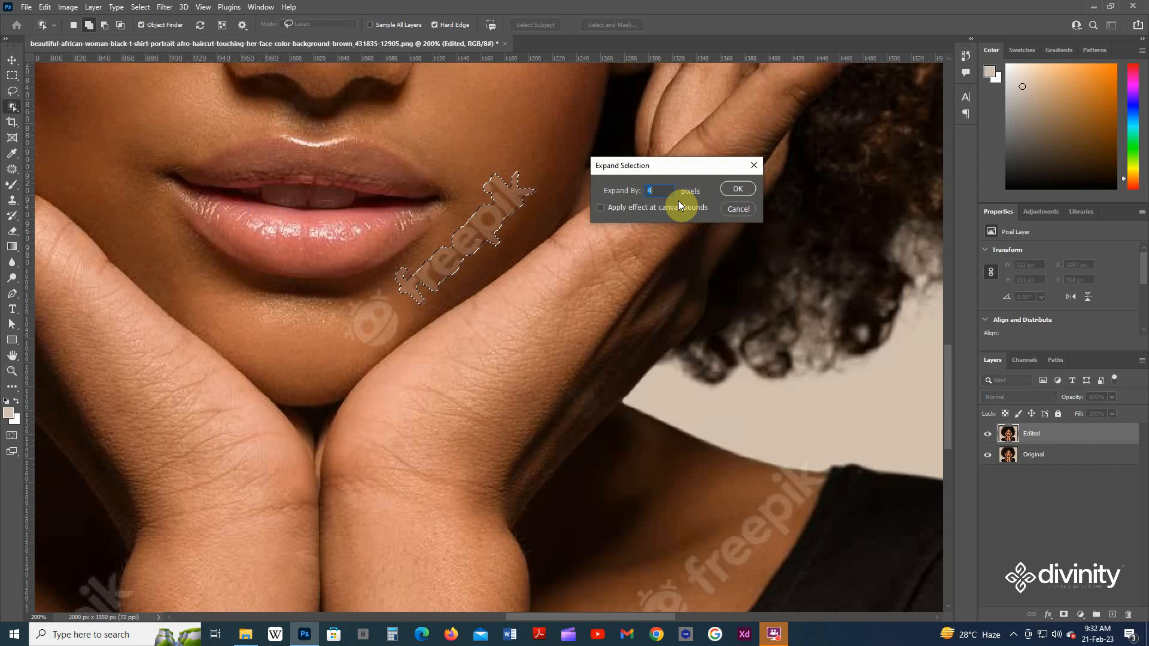
type("2")
key("Return")
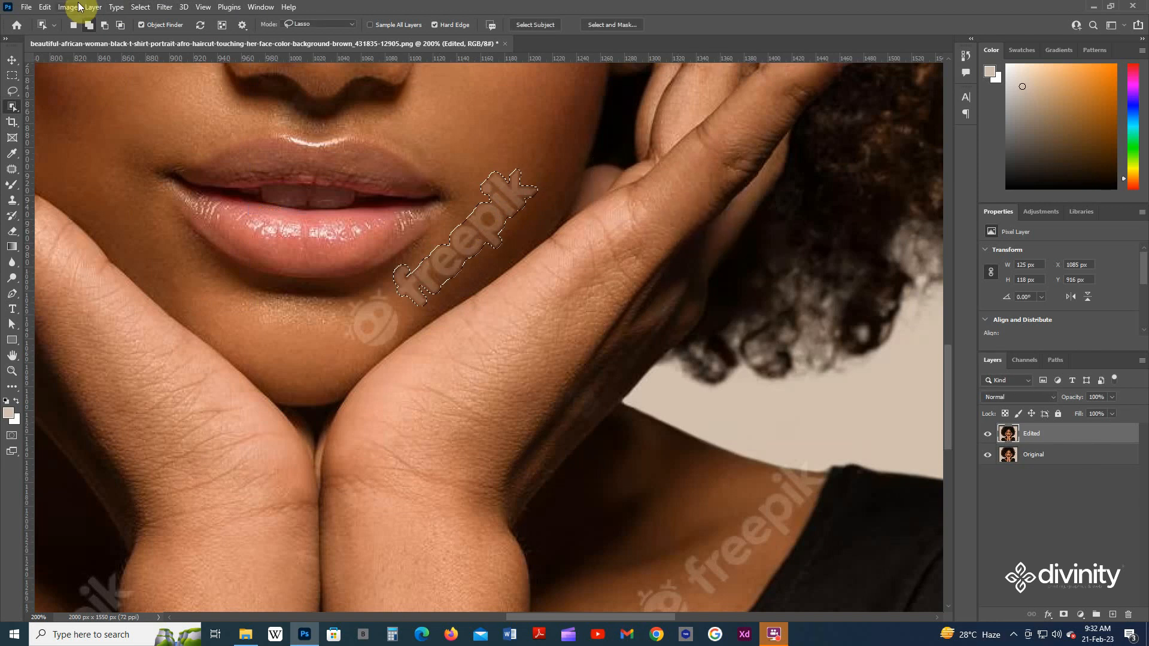
- Fill the selected letters beside the mouth using Content-Aware, and clear the selection
left_click(45, 7)
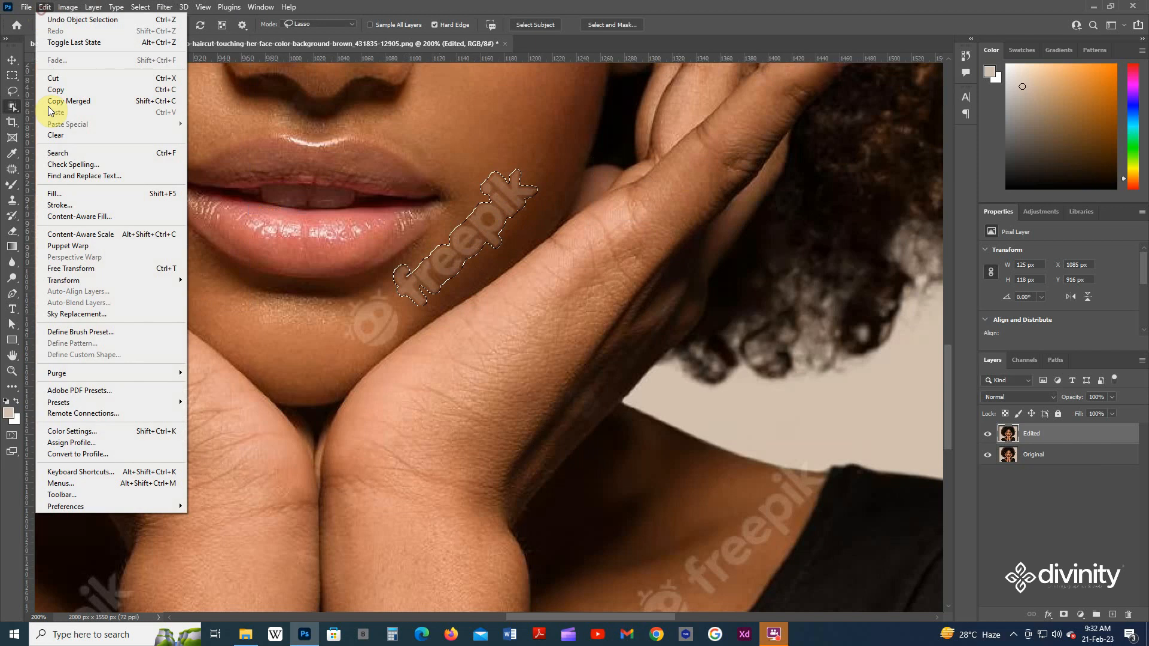
left_click(192, 193)
left_click(964, 118)
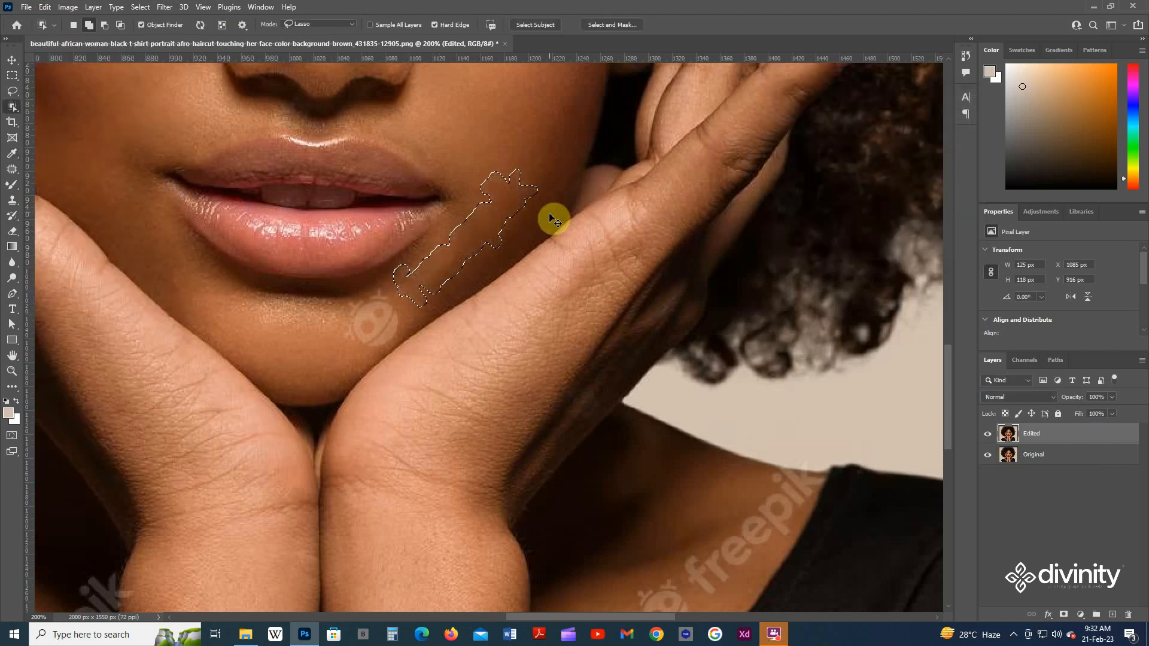
key("ctrl+d")
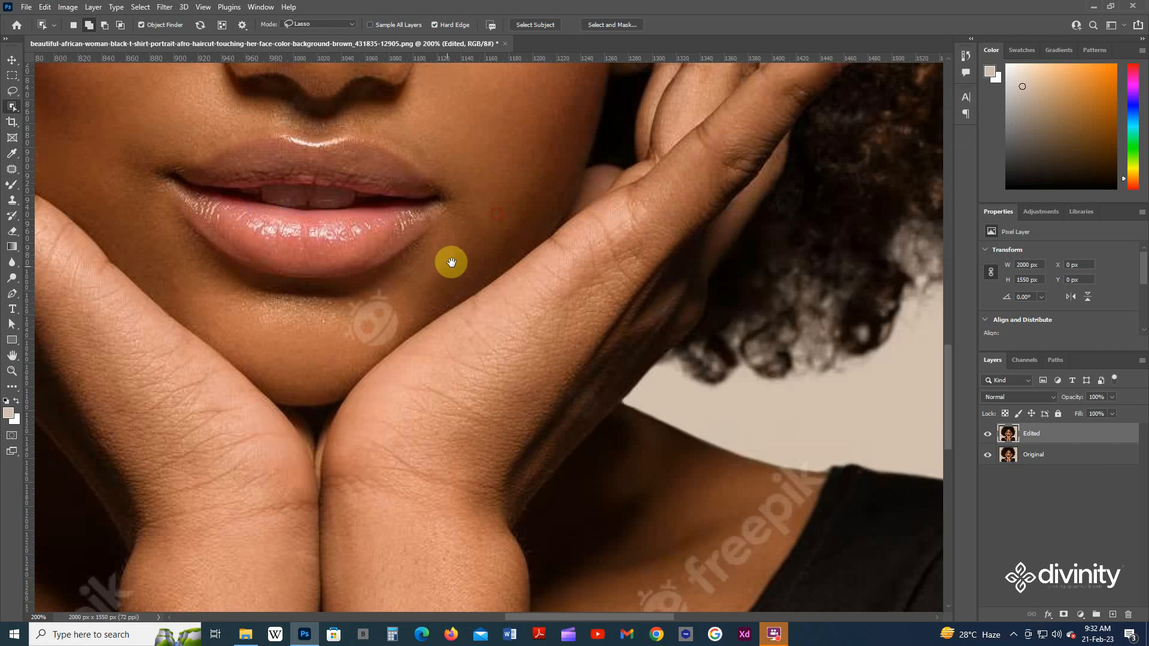
- Lasso the round freepik logo on the chin below the lower lip
left_click_drag(449, 261, 503, 208)
mouse_move(435, 235)
left_mouse_down()
mouse_move(398, 253)
mouse_move(402, 294)
mouse_move(437, 297)
mouse_move(446, 228)
left_mouse_up()
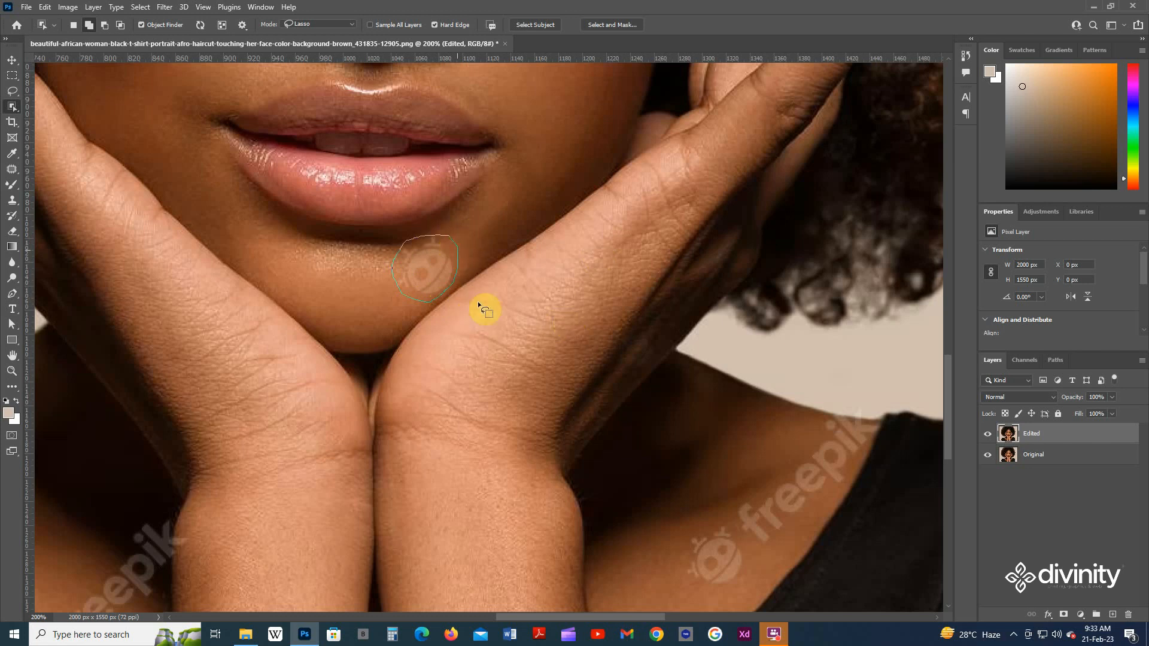
scroll(454, 290, "up", 1)
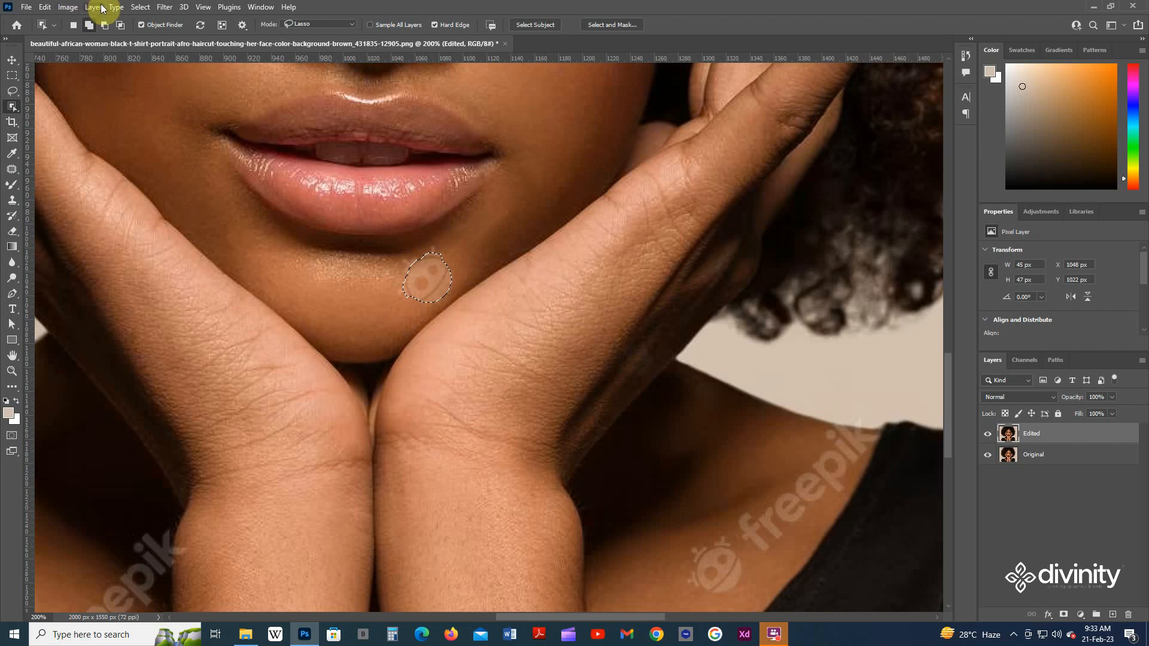
- Expand the selection around the chin logo by 3 pixels
left_click(139, 8)
mouse_move(161, 188)
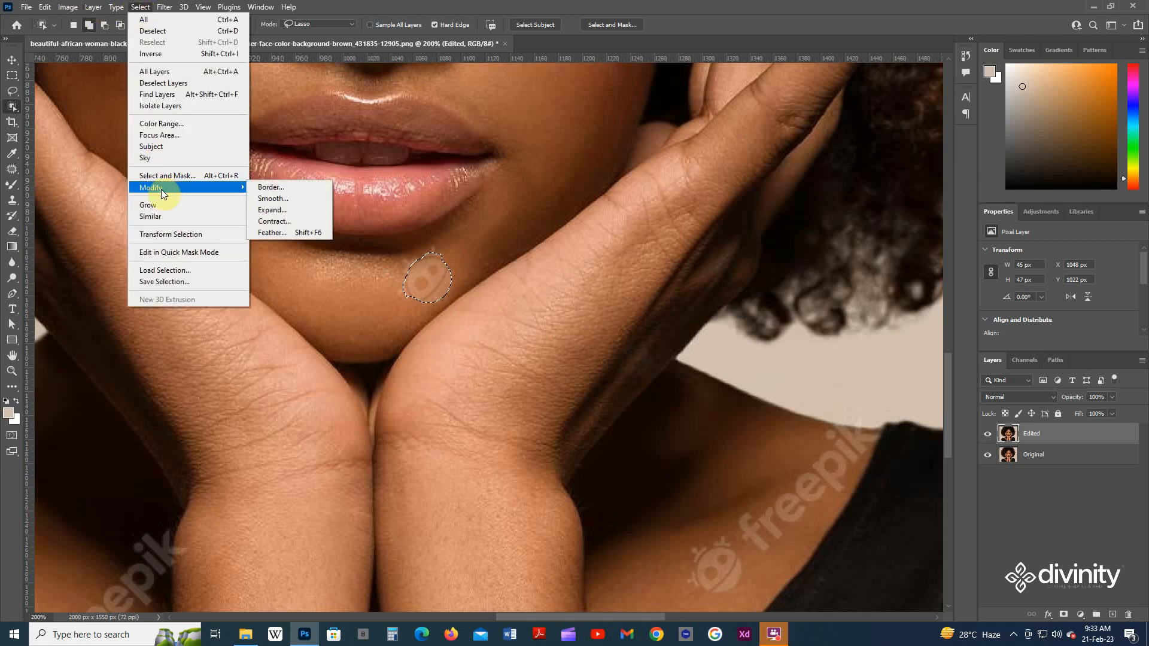
left_click(287, 210)
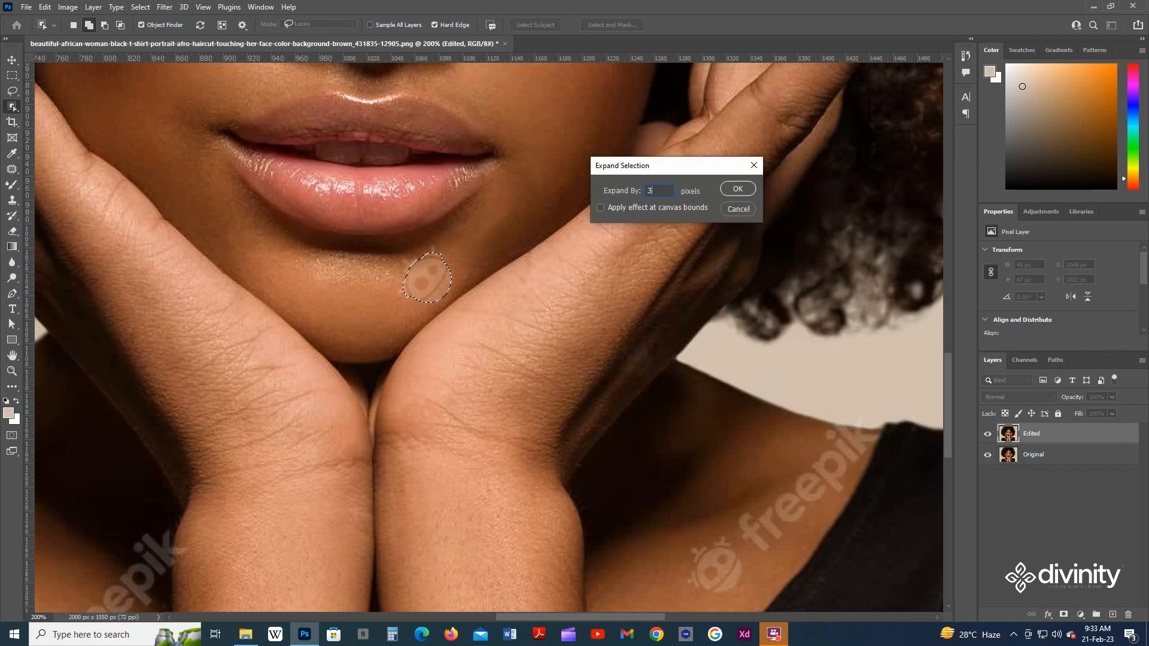
key("Return")
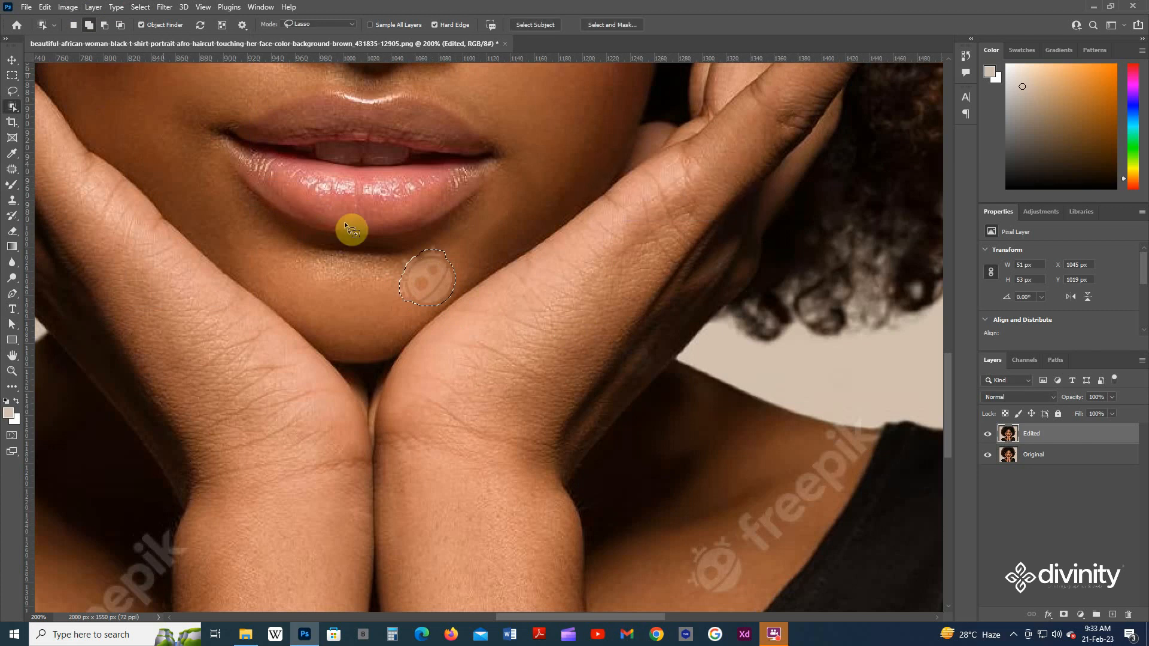
- Fill the selected chin logo using Content-Aware, and clear the selection
left_click(45, 7)
left_click(93, 194)
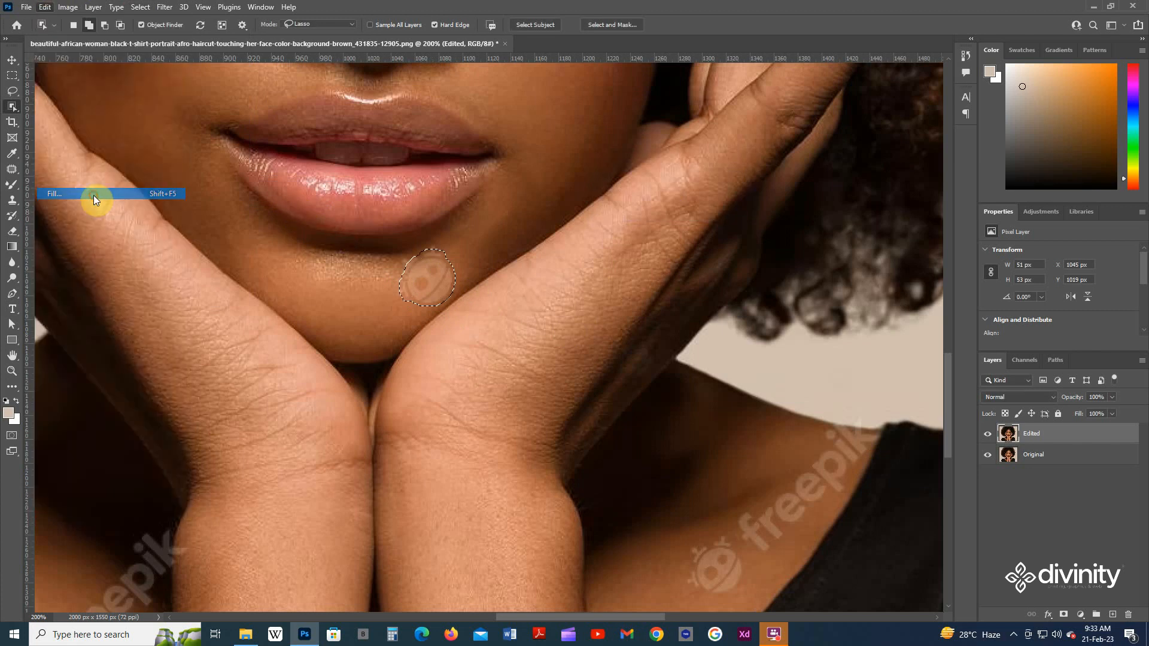
key("Return")
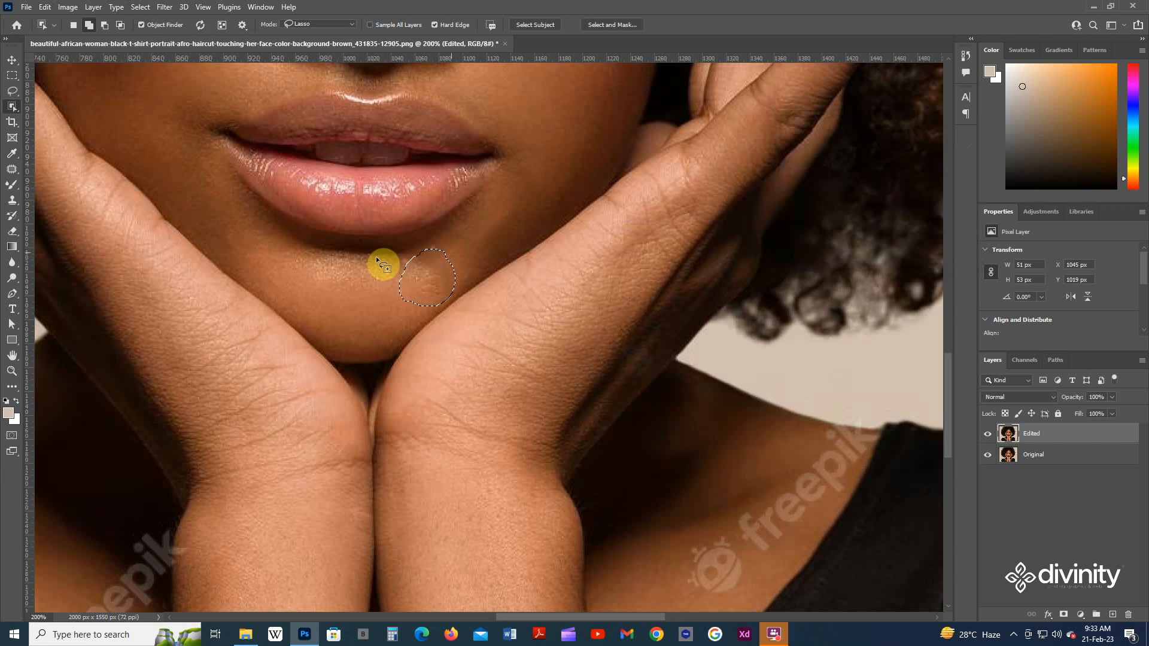
key("ctrl+d")
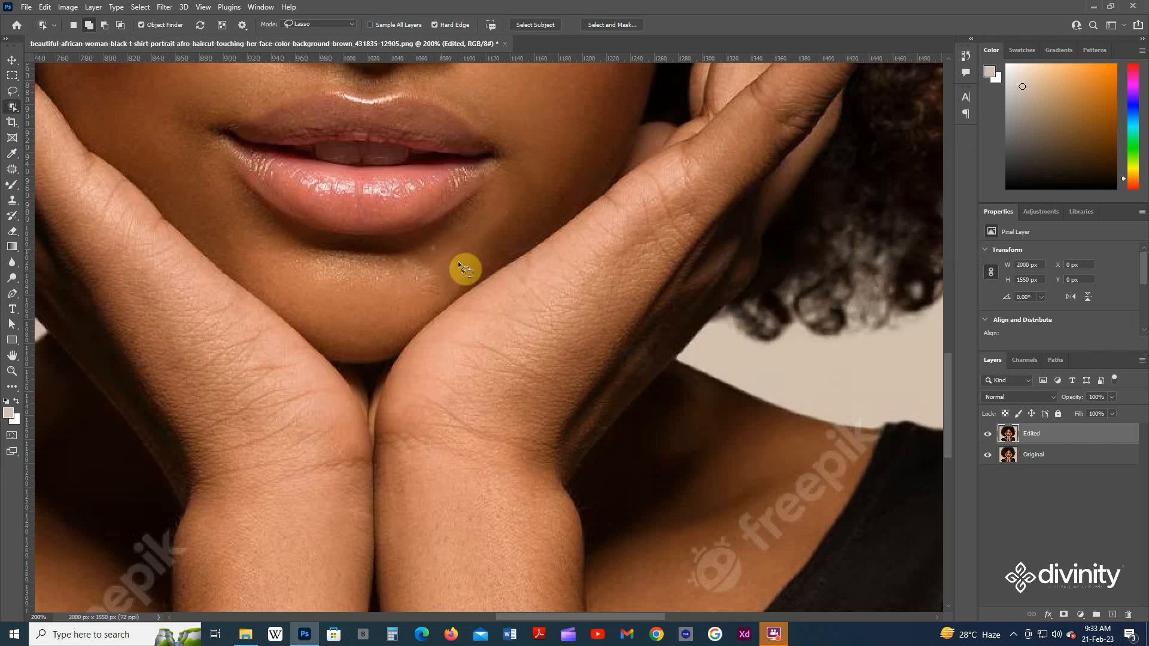
- Lasso the small leftover mark just below the lower lip, about 42 by 18 px
mouse_move(440, 245)
left_mouse_down()
mouse_move(403, 254)
mouse_move(436, 267)
mouse_move(465, 242)
mouse_move(419, 253)
left_mouse_up()
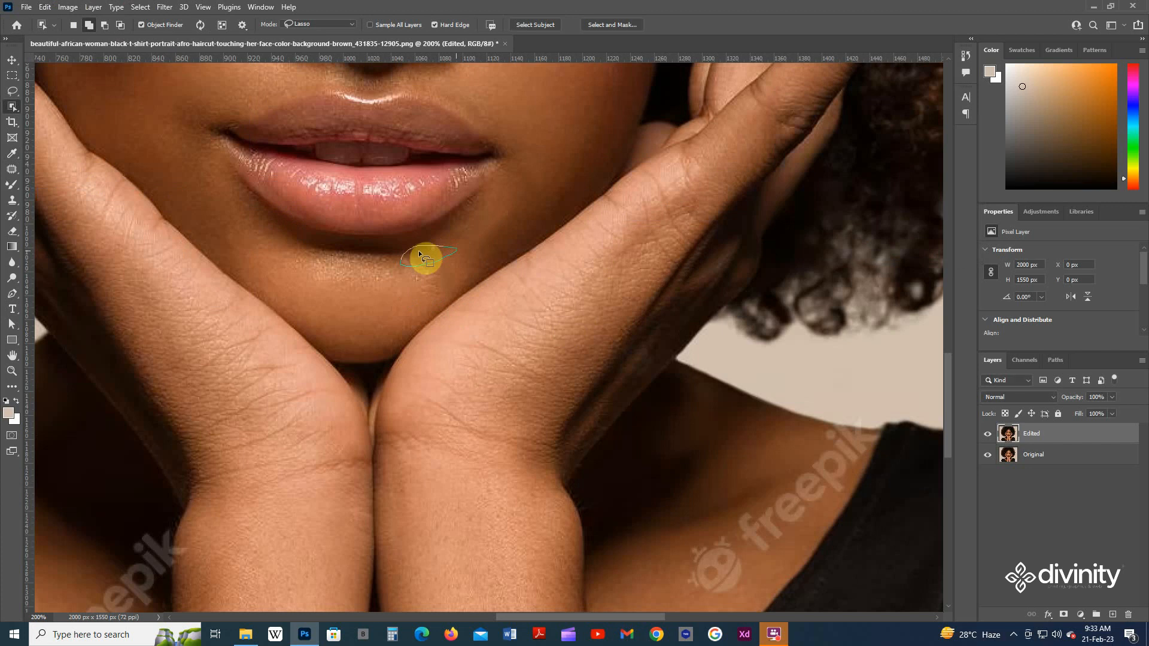
left_click_drag(419, 253, 456, 249)
scroll(515, 223, "up", 1)
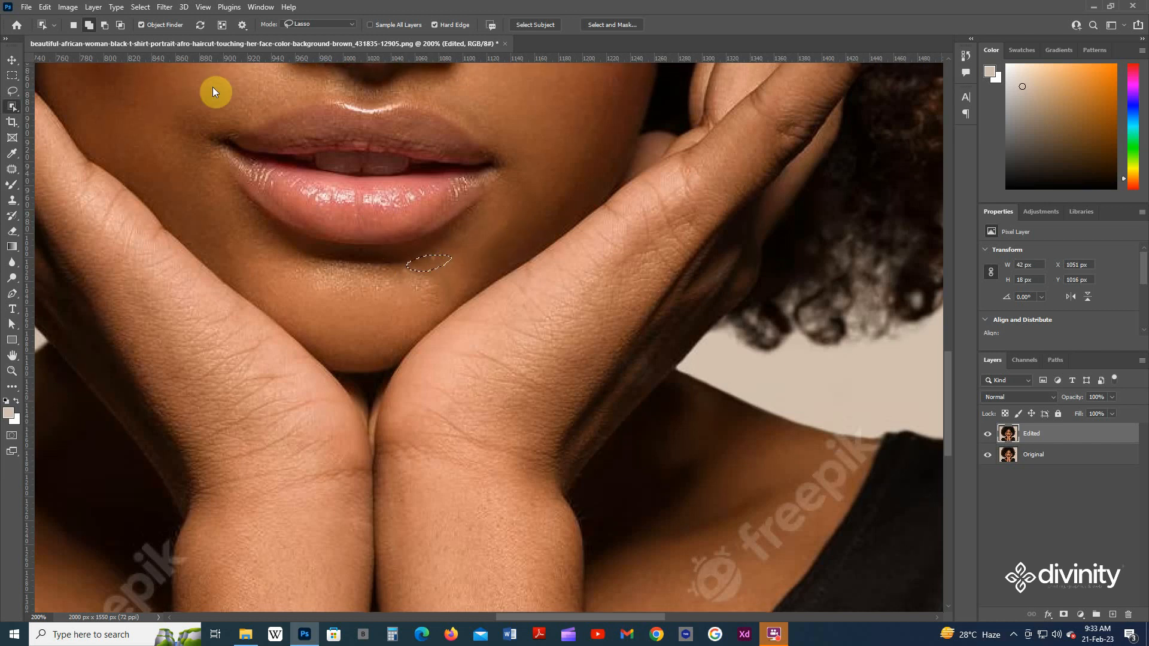
- Expand the small selection below the lower lip by 3 pixels
left_click(140, 7)
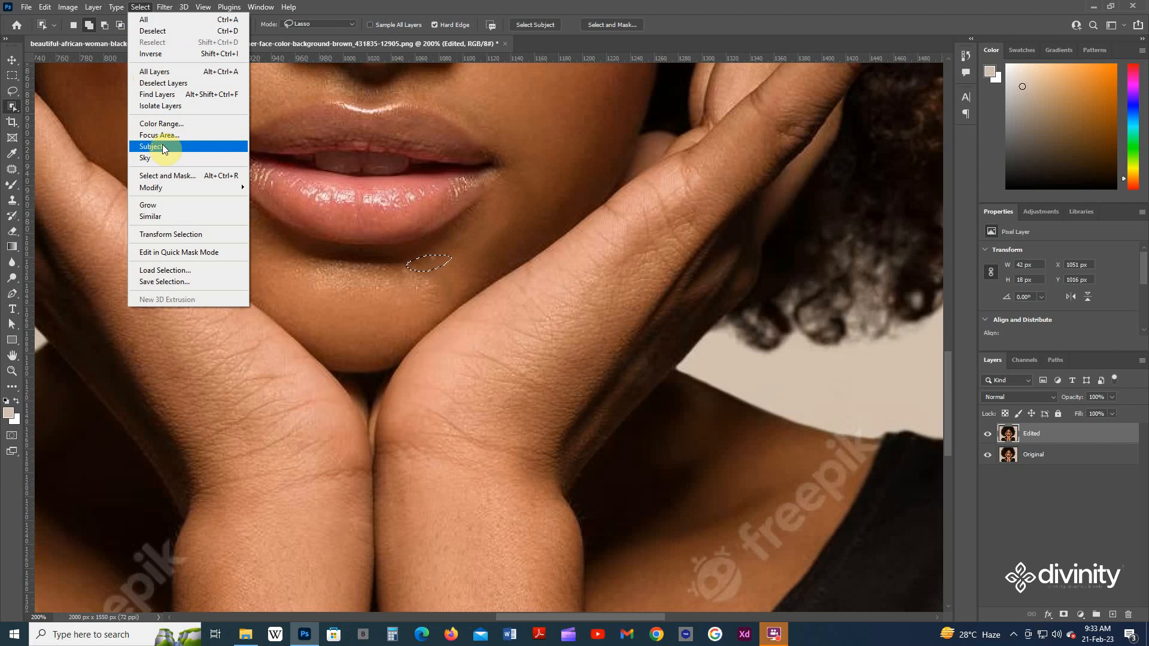
mouse_move(162, 187)
left_click(310, 207)
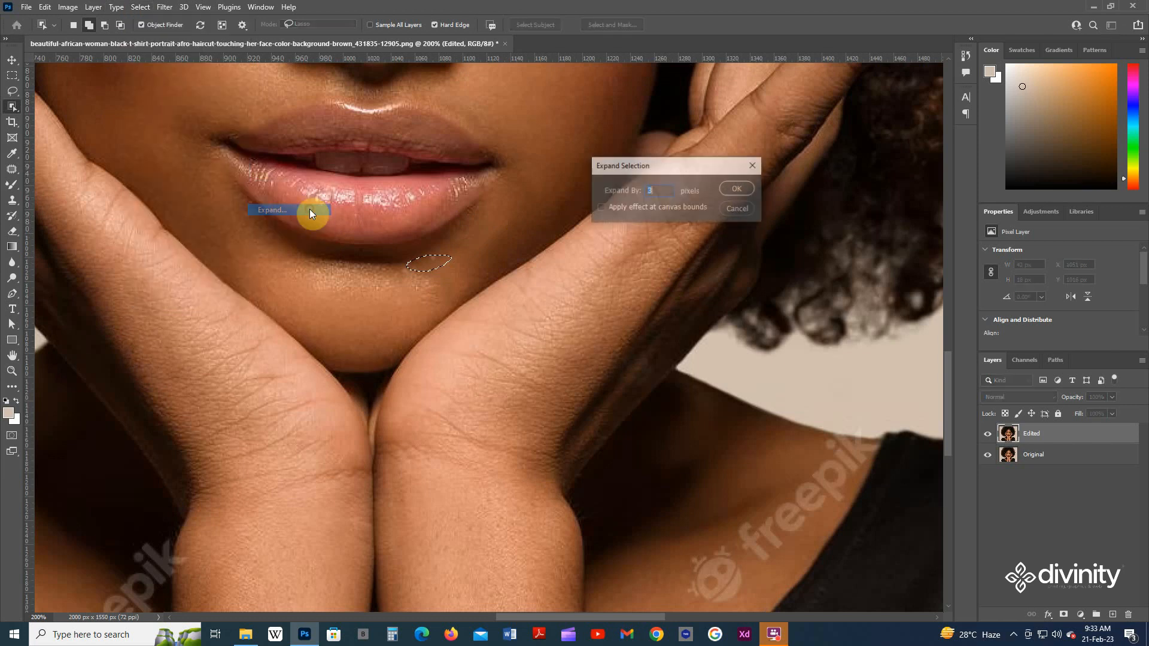
left_click(724, 192)
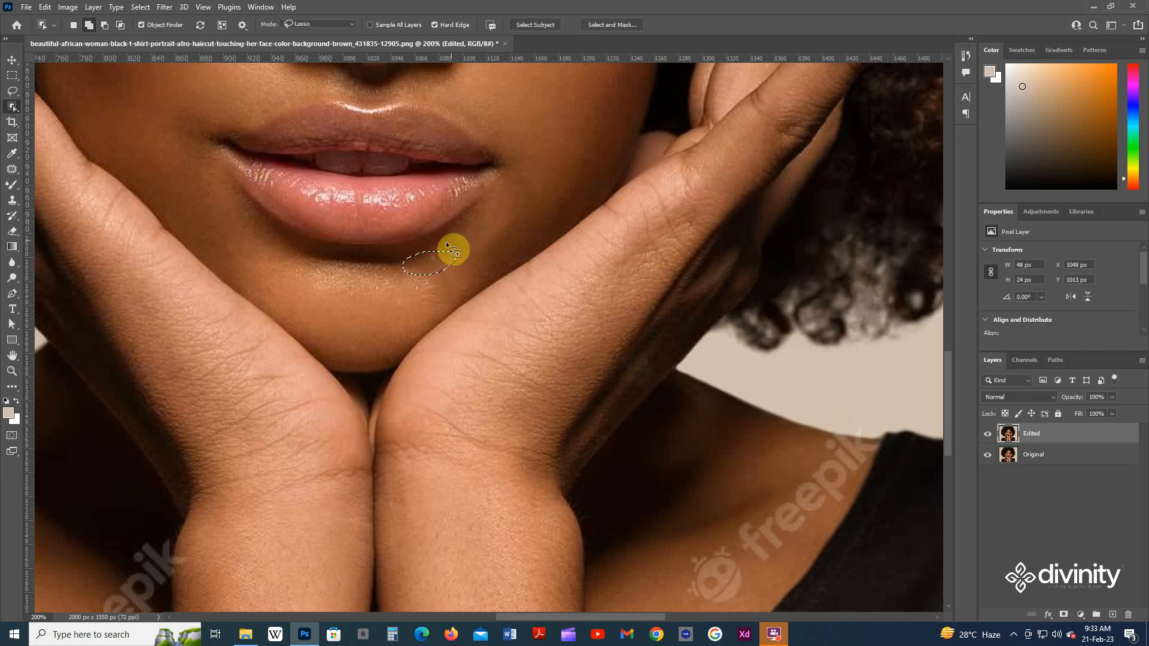
- Nudge the selection below the lower lip 5 pixels left and 1 pixel down
key("Left")
key("Left")
key("Left")
key("Left")
key("Left")
key("Down")
- Fill the nudged selection below the lower lip using Content-Aware, and clear the selection
left_click(46, 11)
left_click(60, 193)
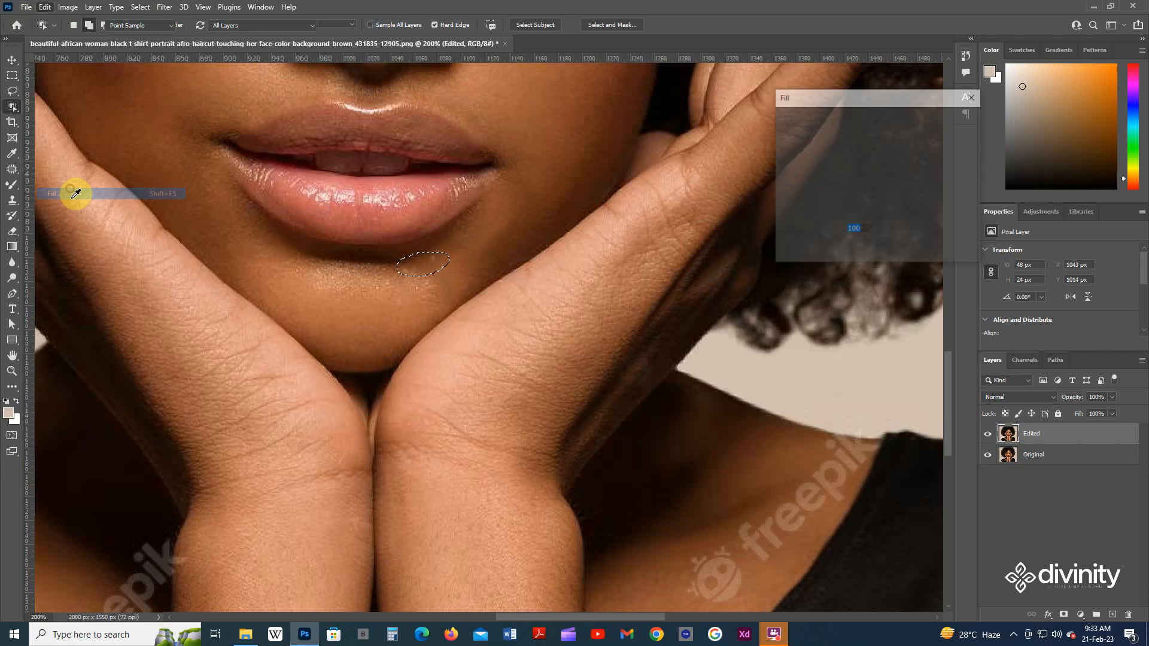
left_click(956, 123)
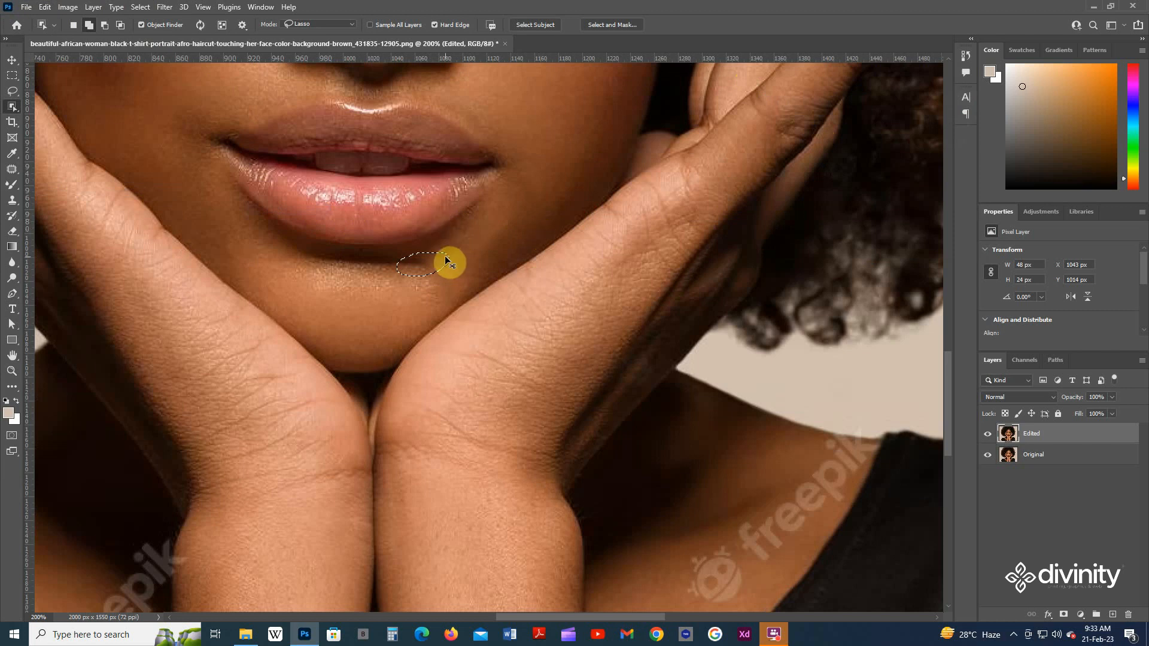
key("ctrl+d")
- Lasso a small spot of about 54 by 40 px on the bare shoulder beside the neck
key("ctrl+minus")
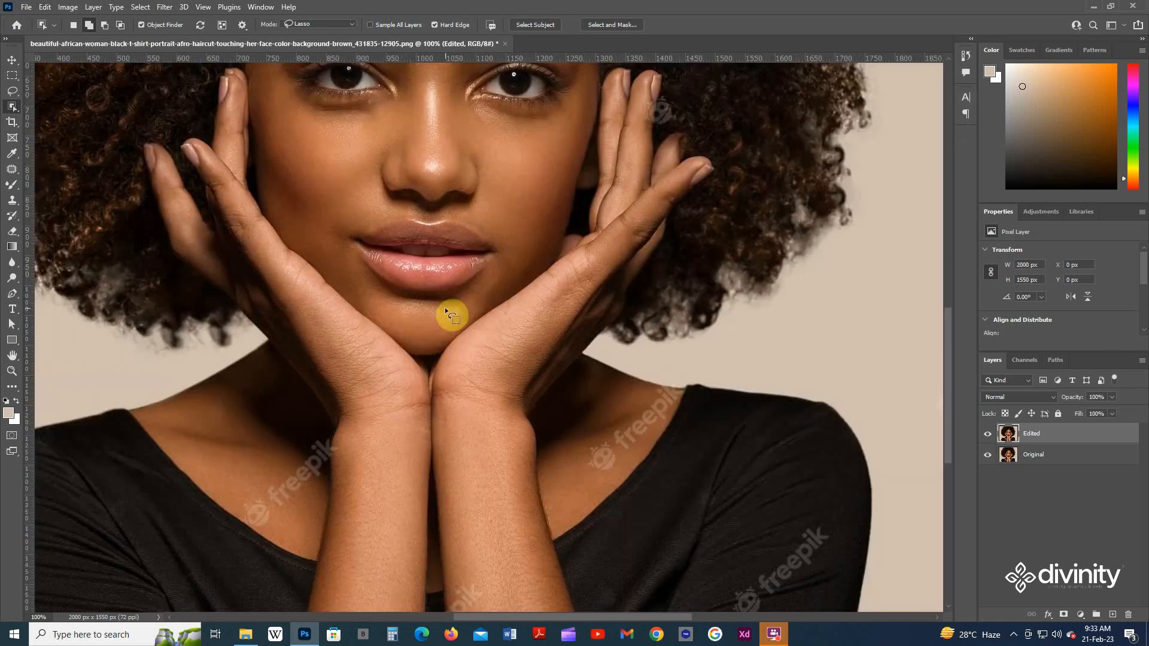
left_click_drag(445, 384, 454, 263)
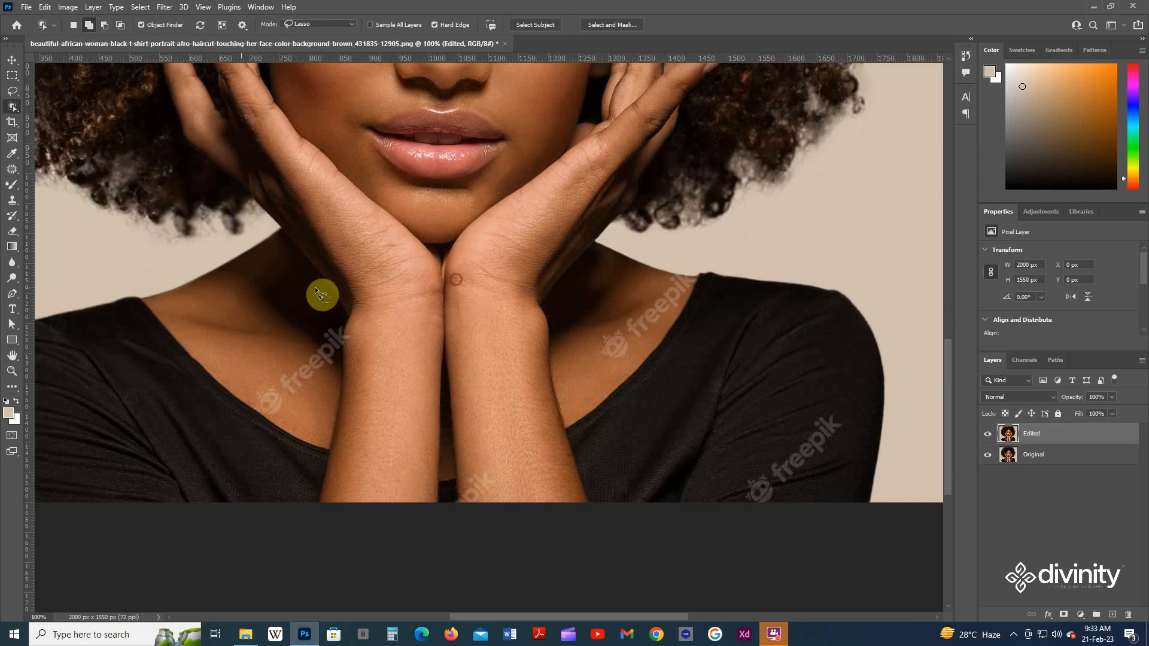
left_click_drag(214, 295, 237, 311)
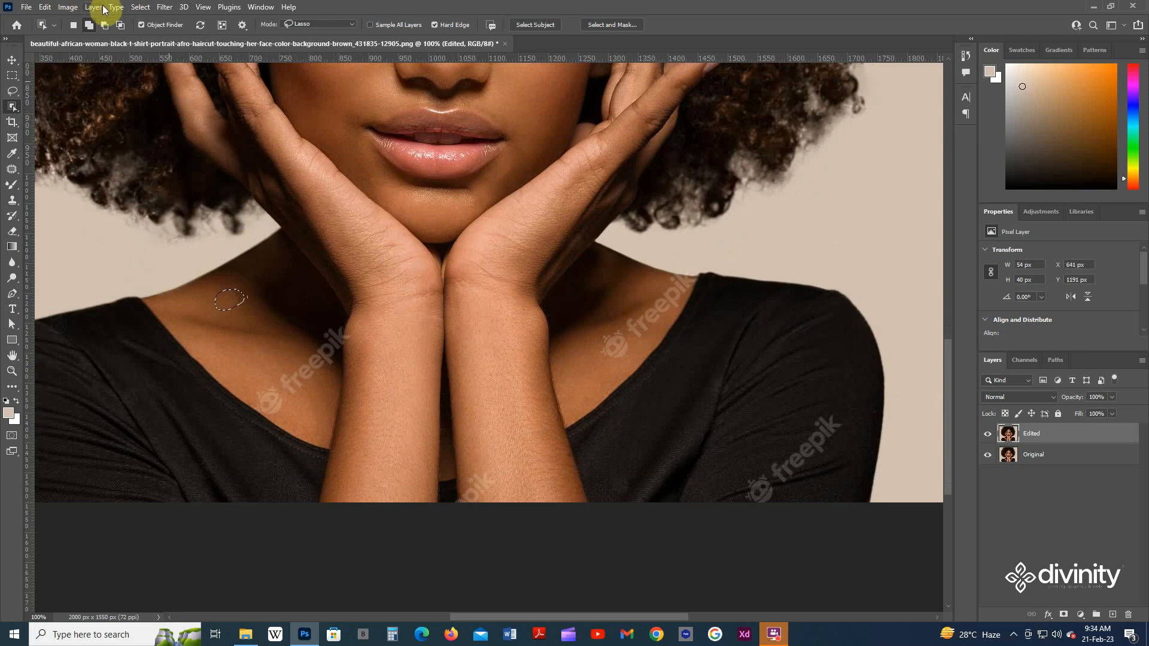
- Fill the selected shoulder spot using Content-Aware with color adaptation in Normal mode at 100% opacity
left_click(45, 7)
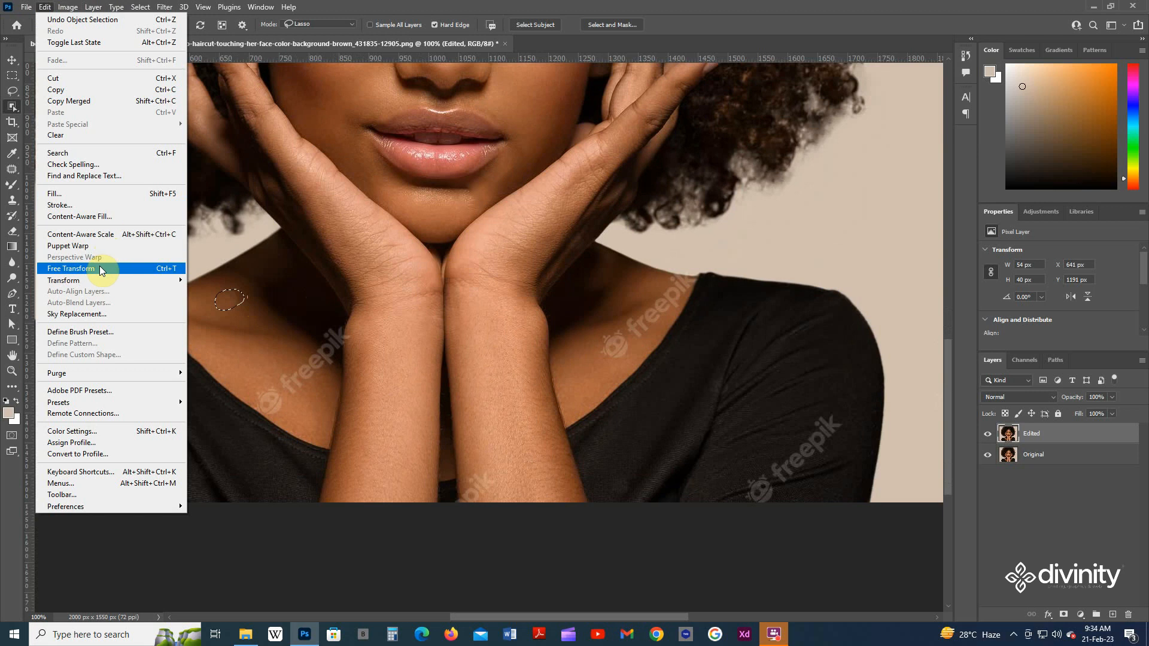
left_click(55, 193)
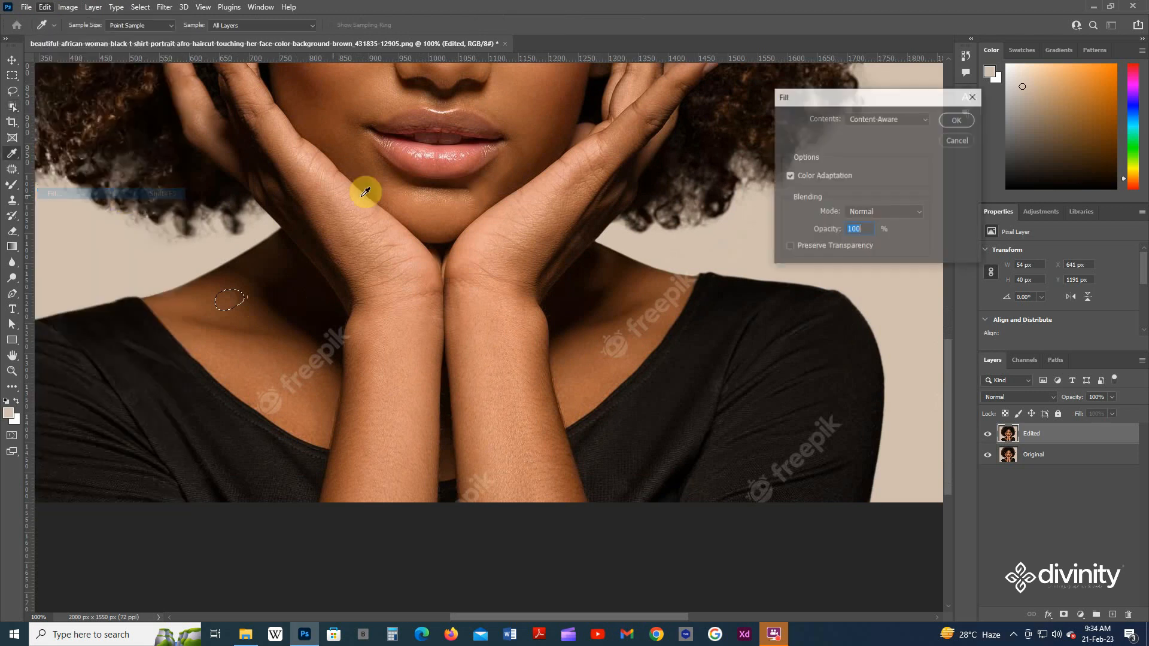
left_click(957, 120)
- Lasso the freepik logo and letters on the black sleeve, adding them to the existing shoulder selection
key("w")
scroll(293, 261, "down", 1)
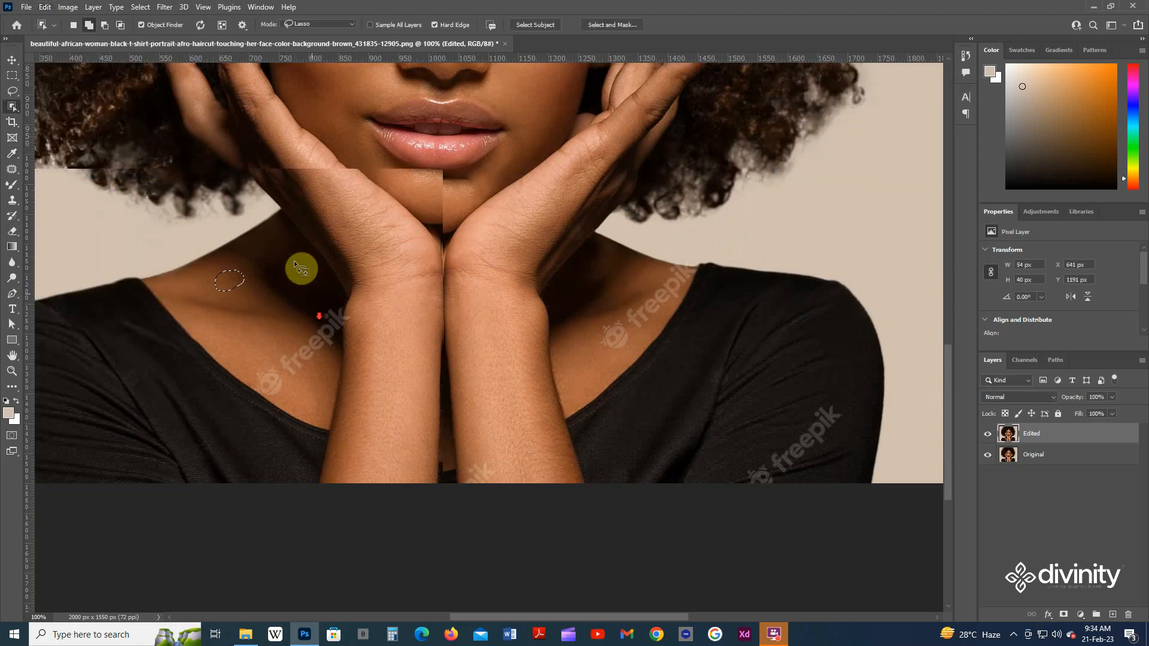
scroll(295, 263, "down", 1)
scroll(801, 388, "down", 1)
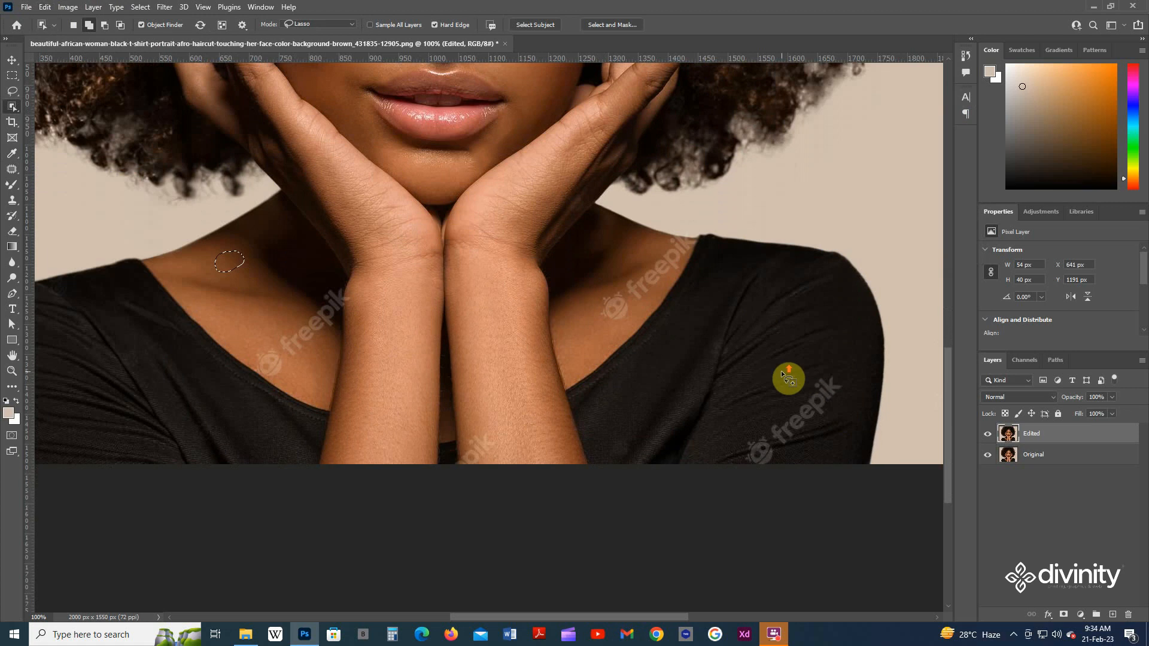
scroll(781, 370, "up", 2)
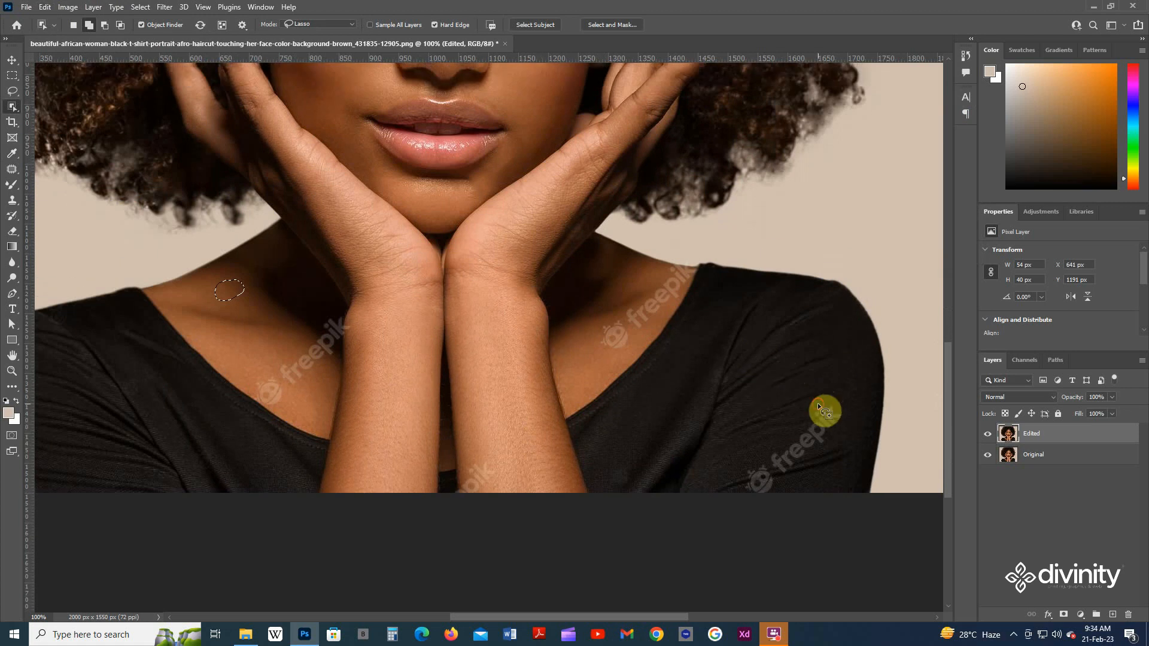
mouse_move(817, 403)
left_mouse_down()
mouse_move(763, 452)
mouse_move(788, 481)
left_mouse_up()
scroll(254, 303, "down", 1)
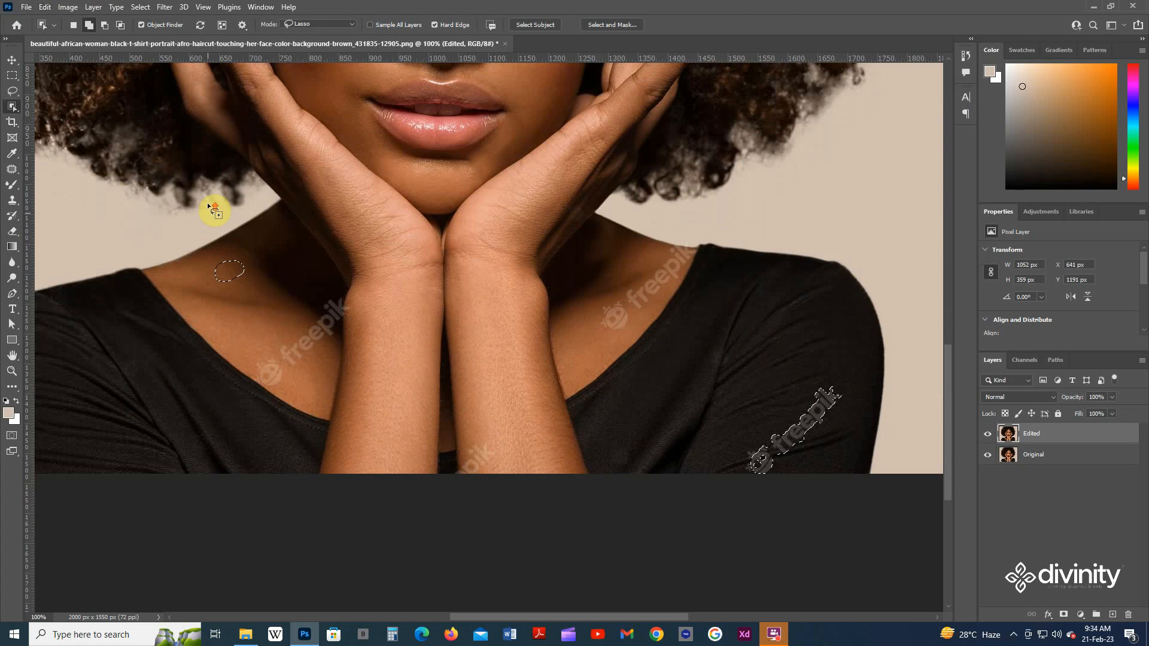
- Expand the combined selection of the shoulder spot and the sleeve watermark by 5 pixels
scroll(208, 206, "up", 1)
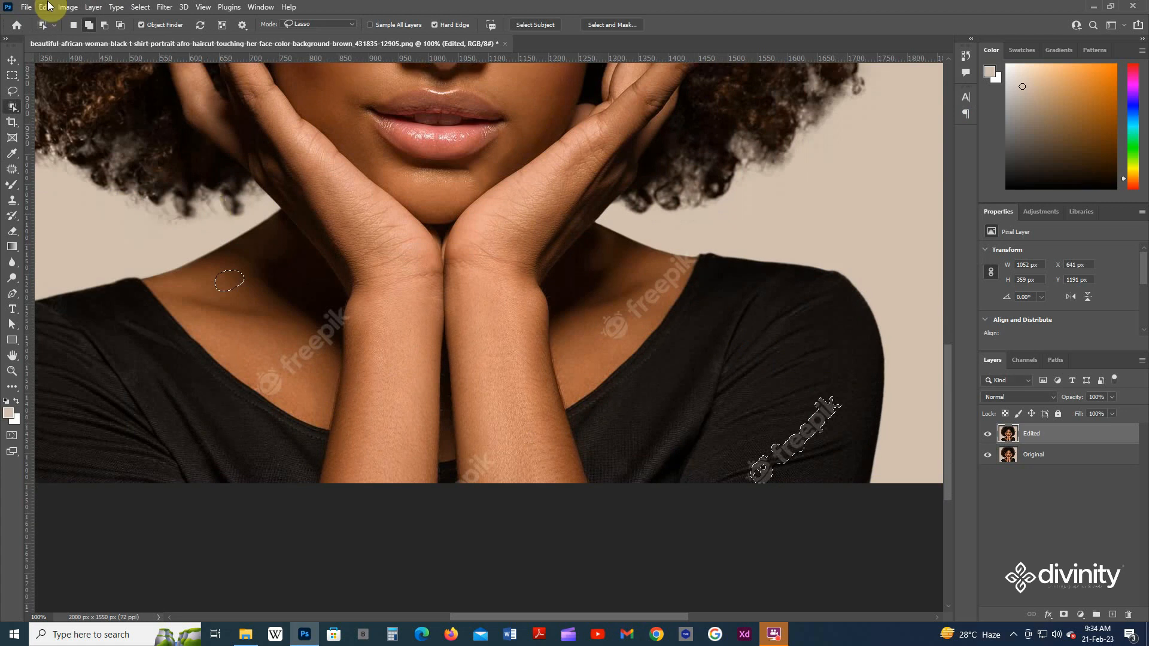
left_click(141, 6)
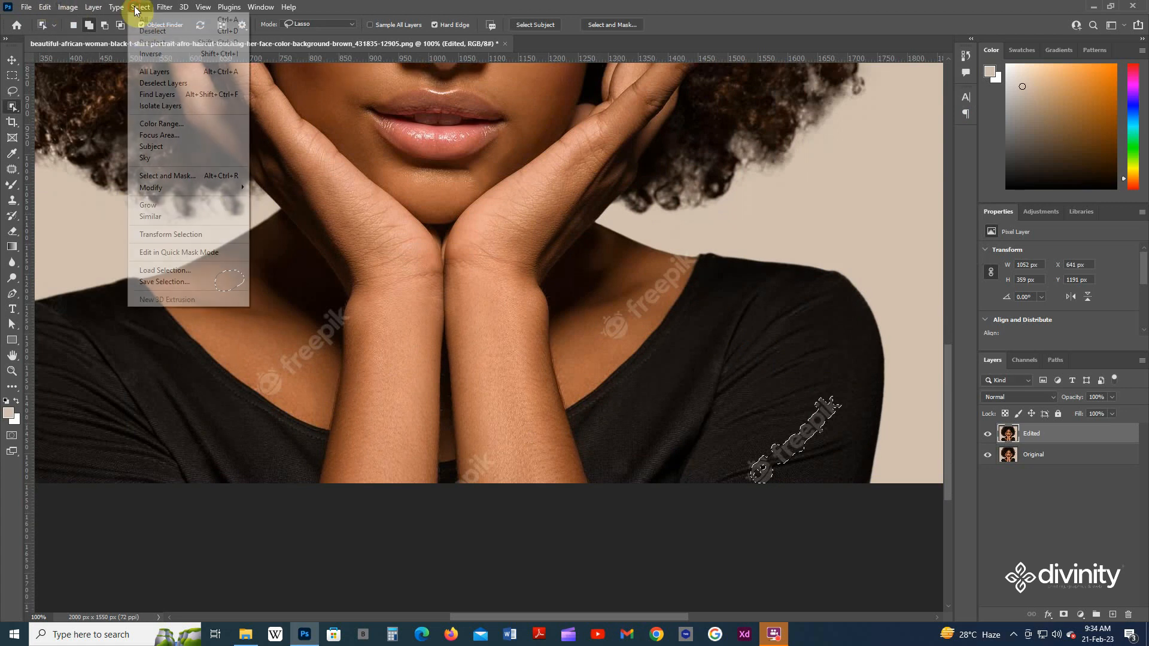
left_click(163, 191)
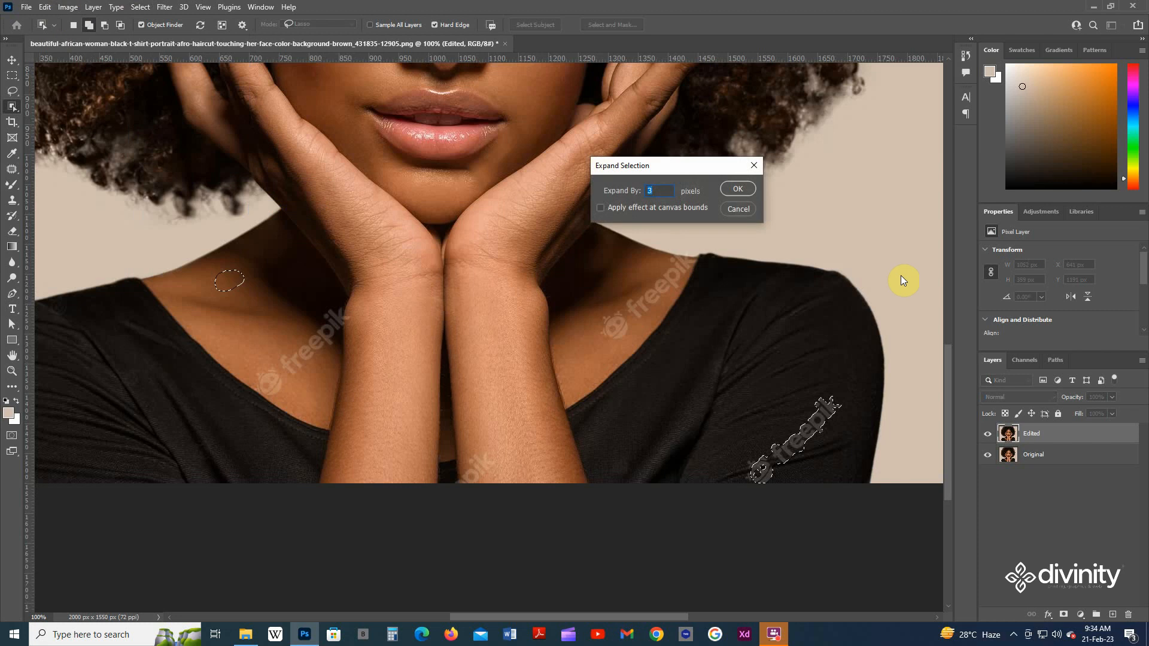
key("Return")
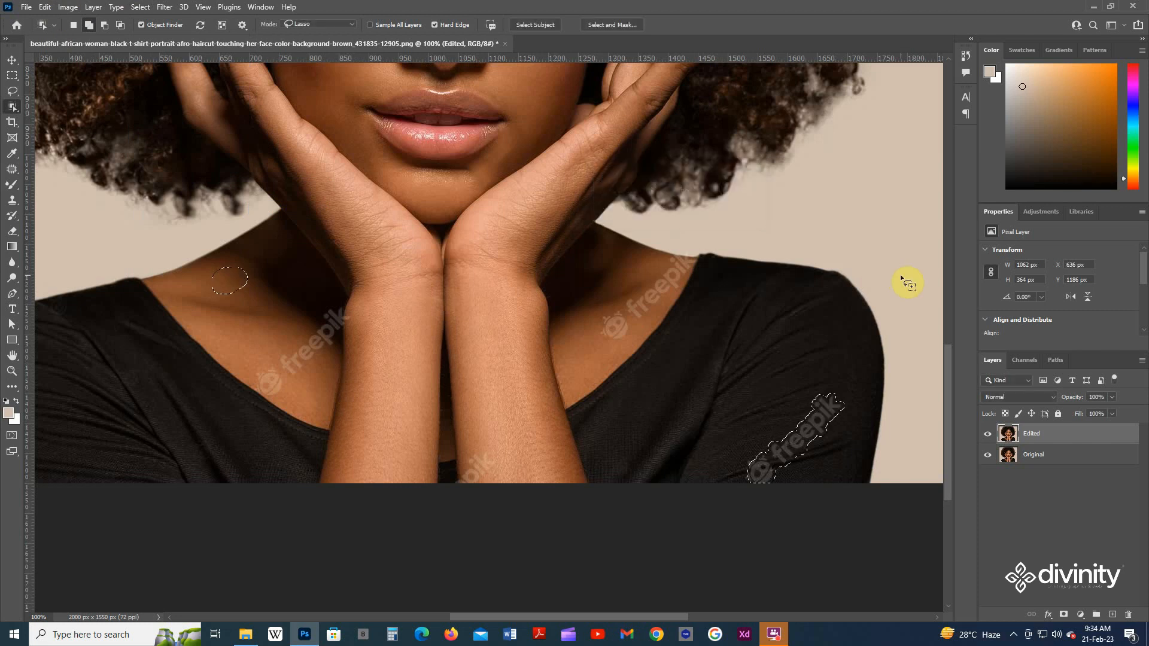
- Expand the shoulder and sleeve selection by a further 2 pixels to give the watermark letters more margin
left_click(44, 7)
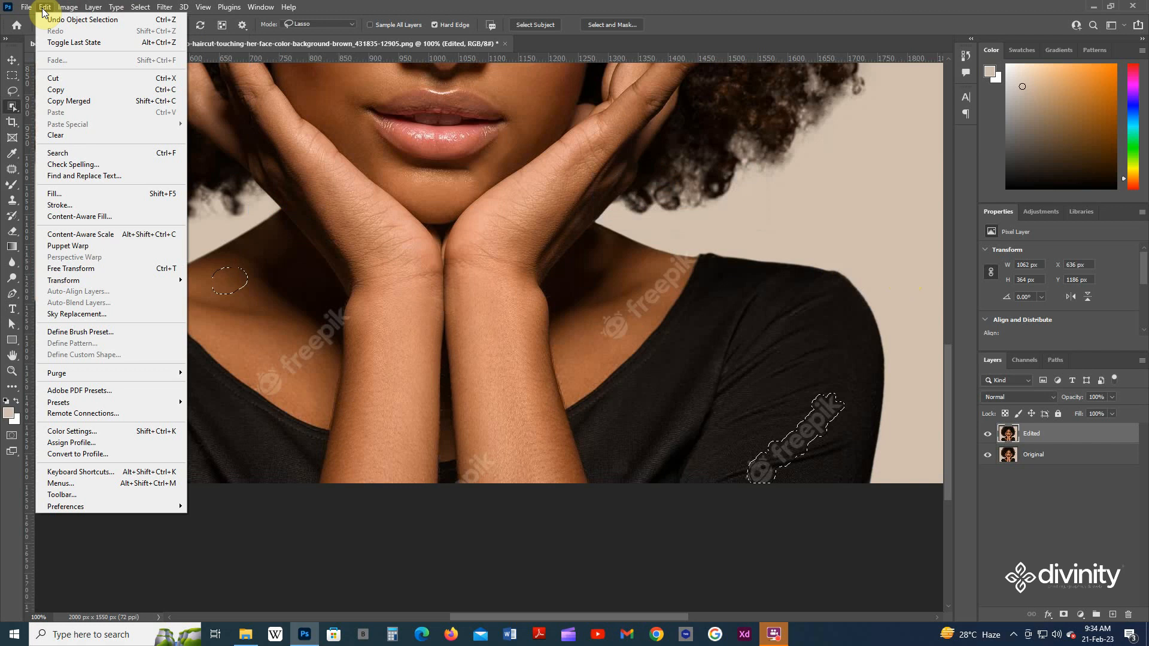
mouse_move(144, 10)
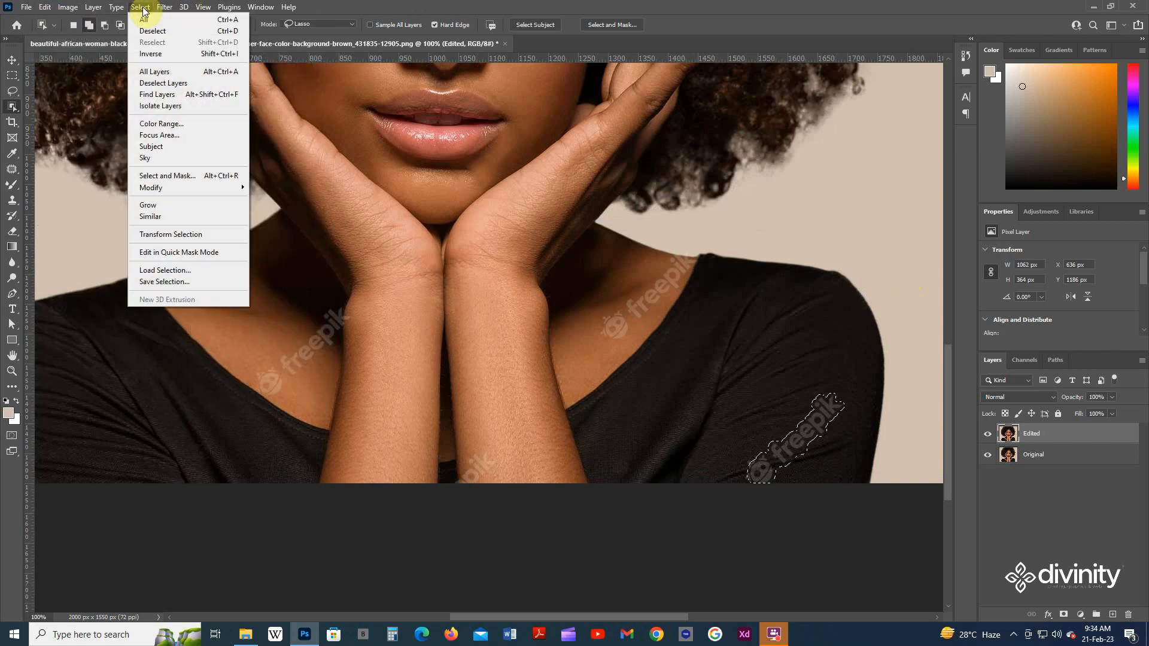
mouse_move(160, 187)
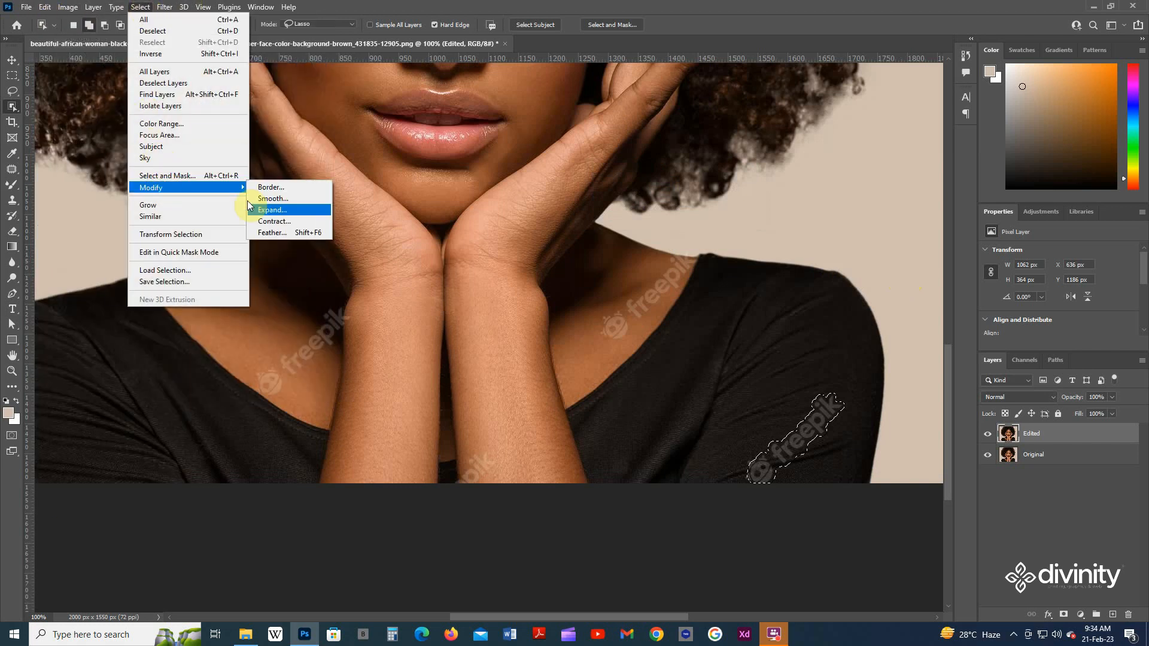
left_click(271, 210)
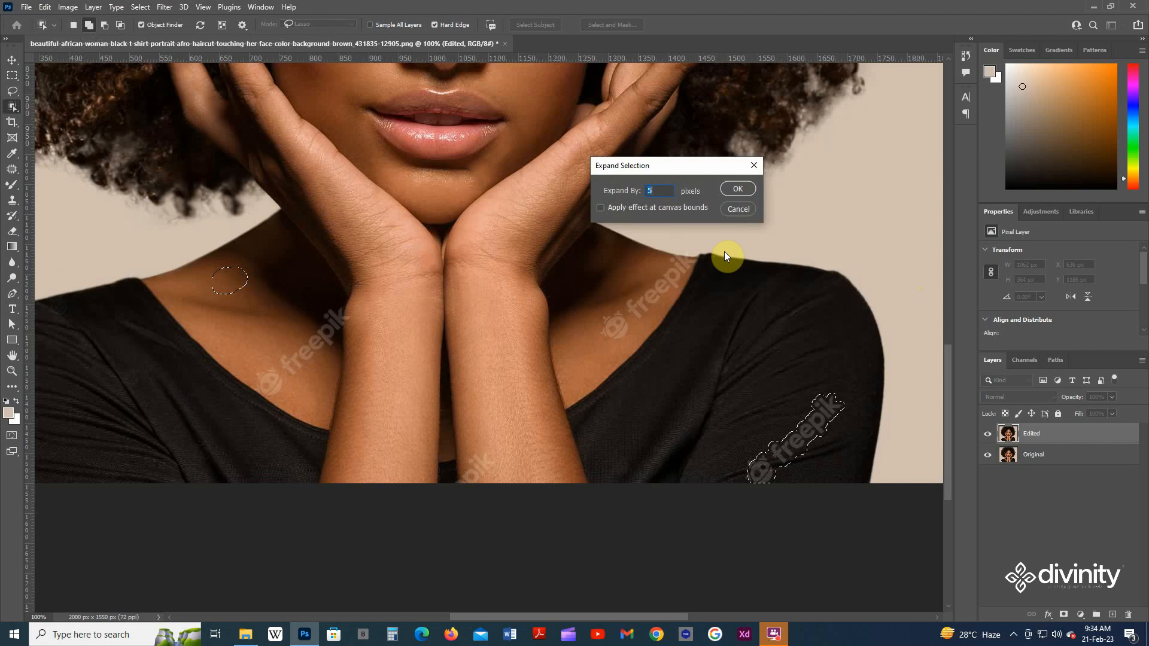
type("2")
key("Return")
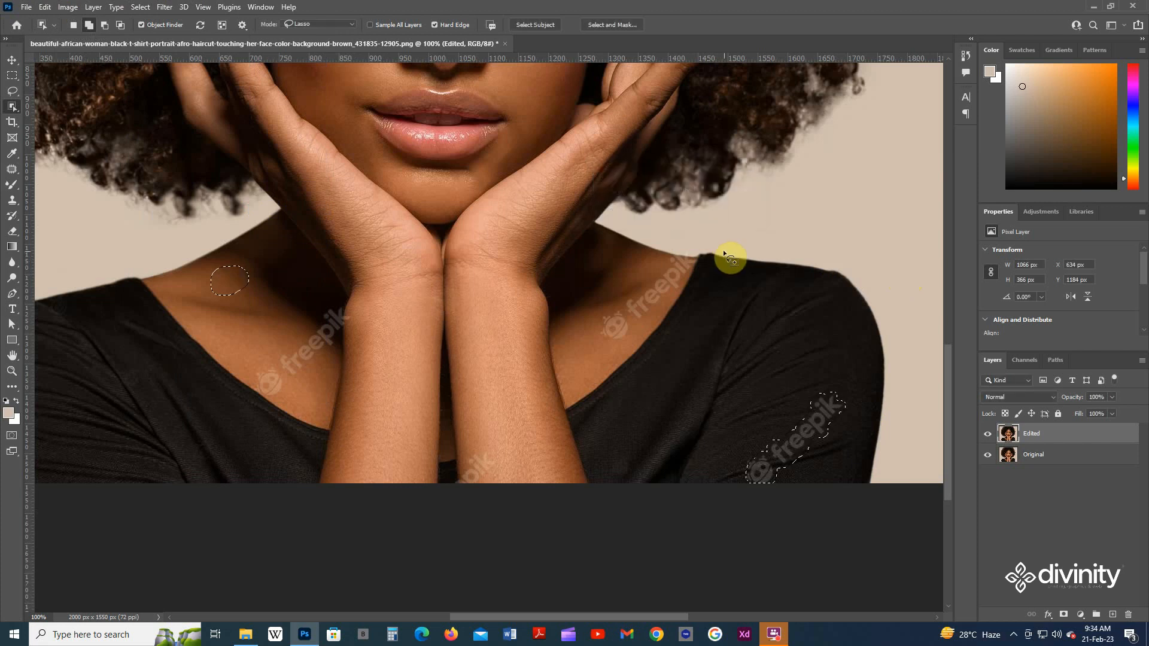
- Fill the expanded shoulder and sleeve selection using Content-Aware, and clear the selection
scroll(685, 275, "up", 2)
left_click(44, 6)
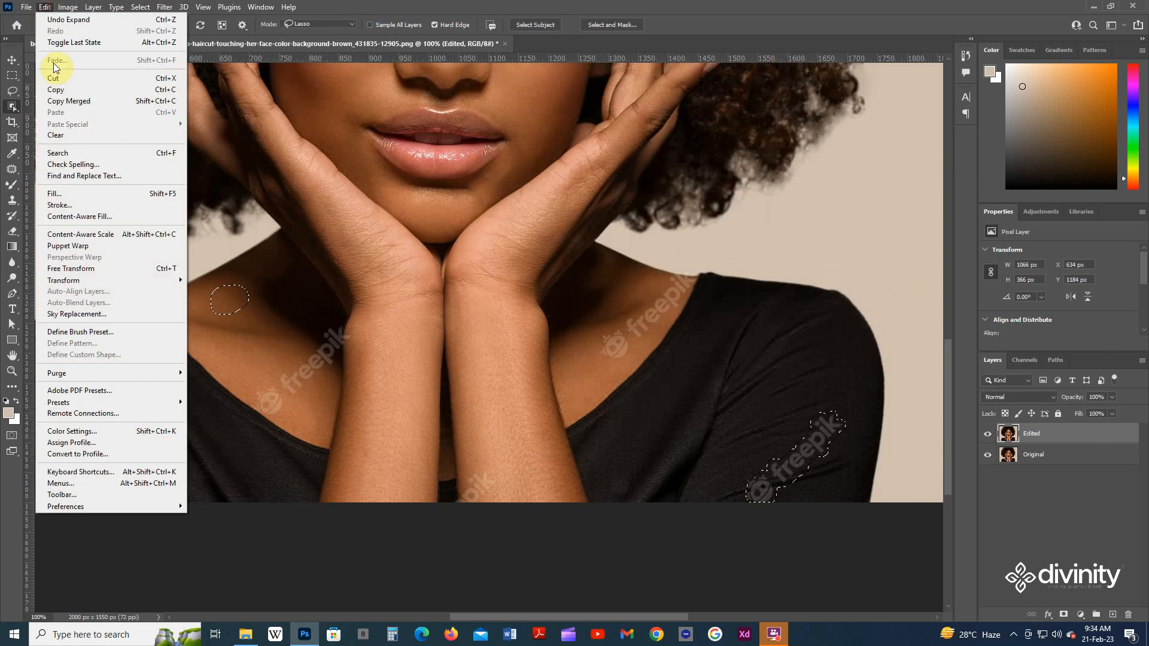
left_click(76, 195)
left_click(957, 122)
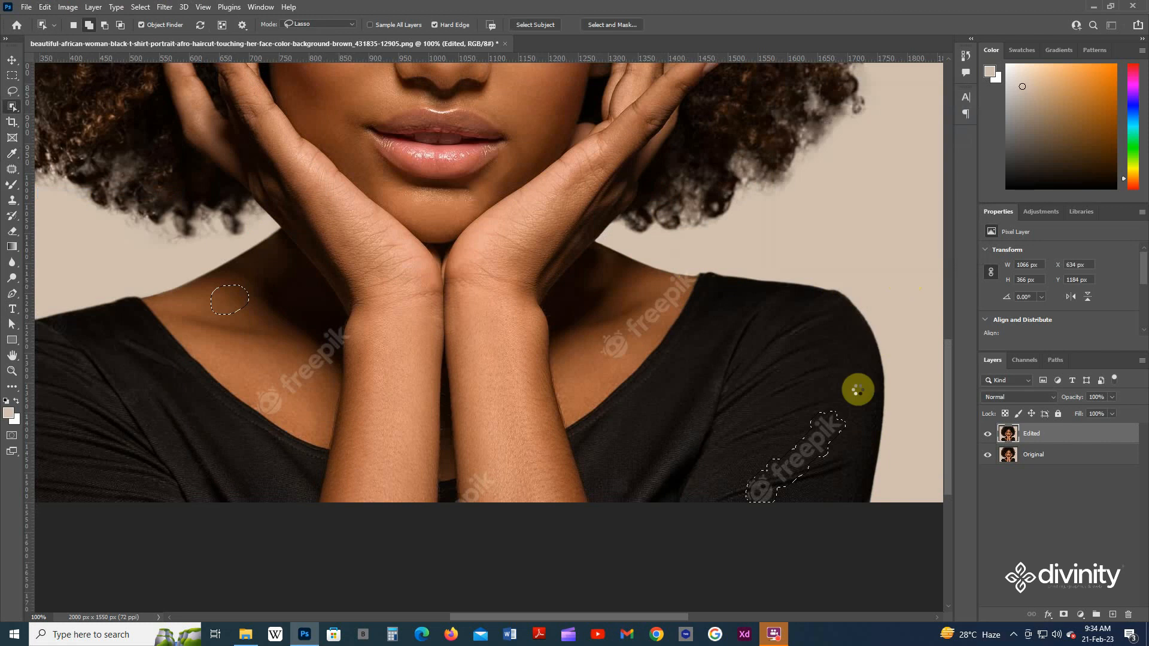
scroll(843, 442, "down", 2)
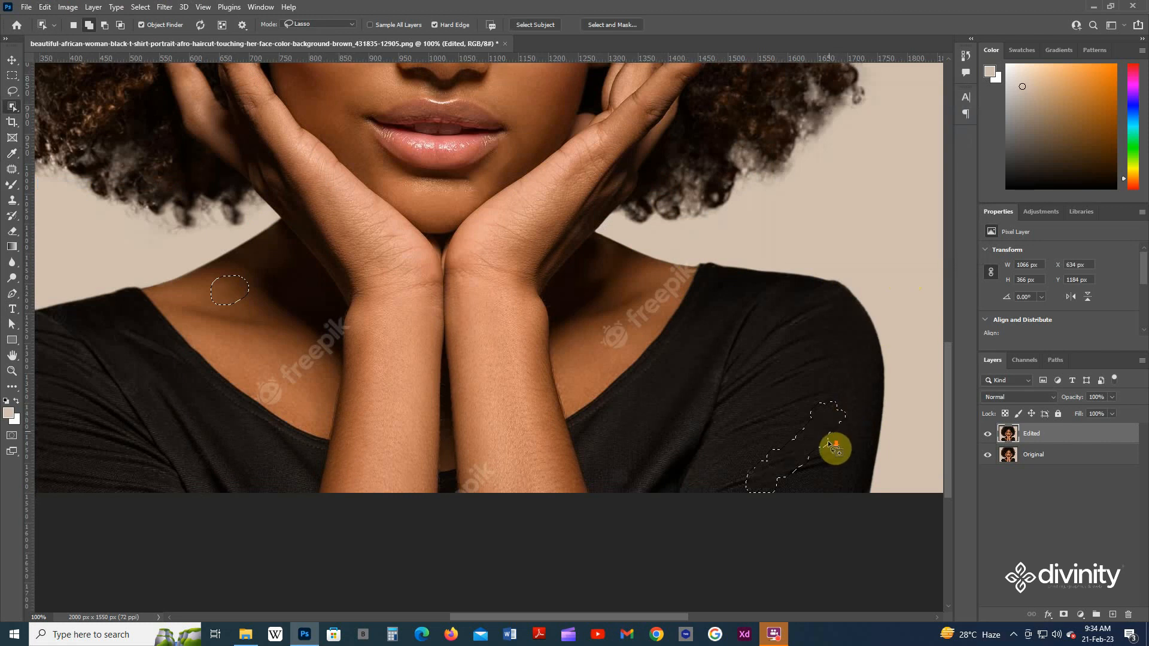
key("ctrl+d")
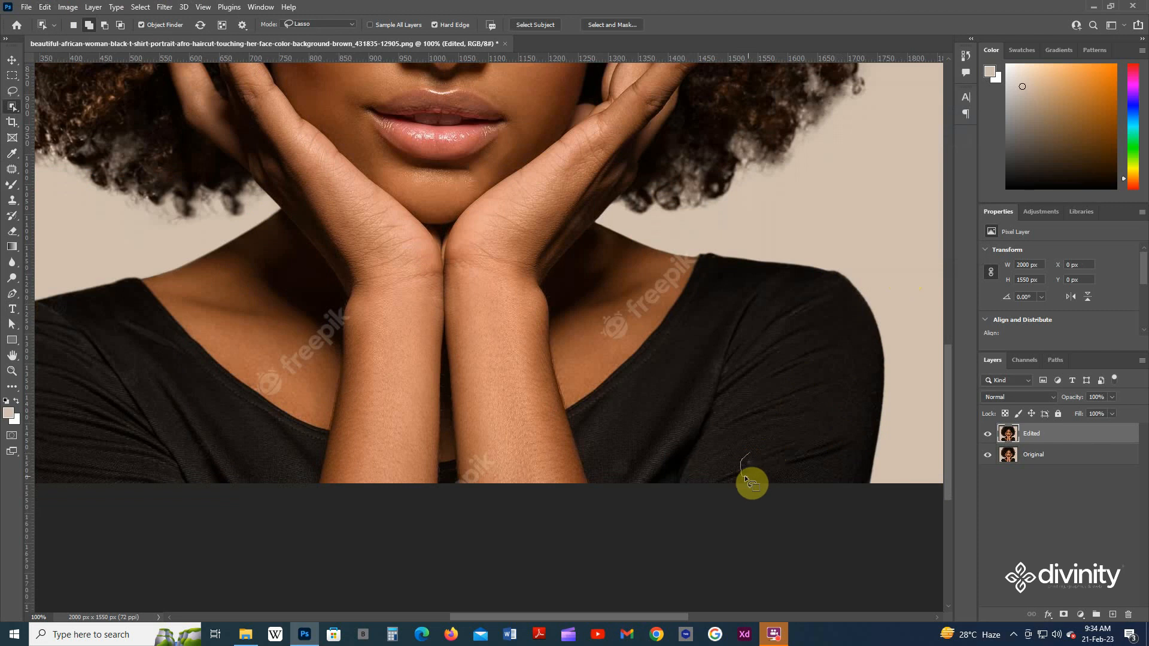
- Lasso a leftover spot of about 37 by 37 px low on the black sleeve and fill it using Content-Aware with color adaptation
mouse_move(749, 475)
left_mouse_down()
mouse_move(737, 476)
mouse_move(754, 477)
mouse_move(760, 458)
left_mouse_up()
left_click(45, 6)
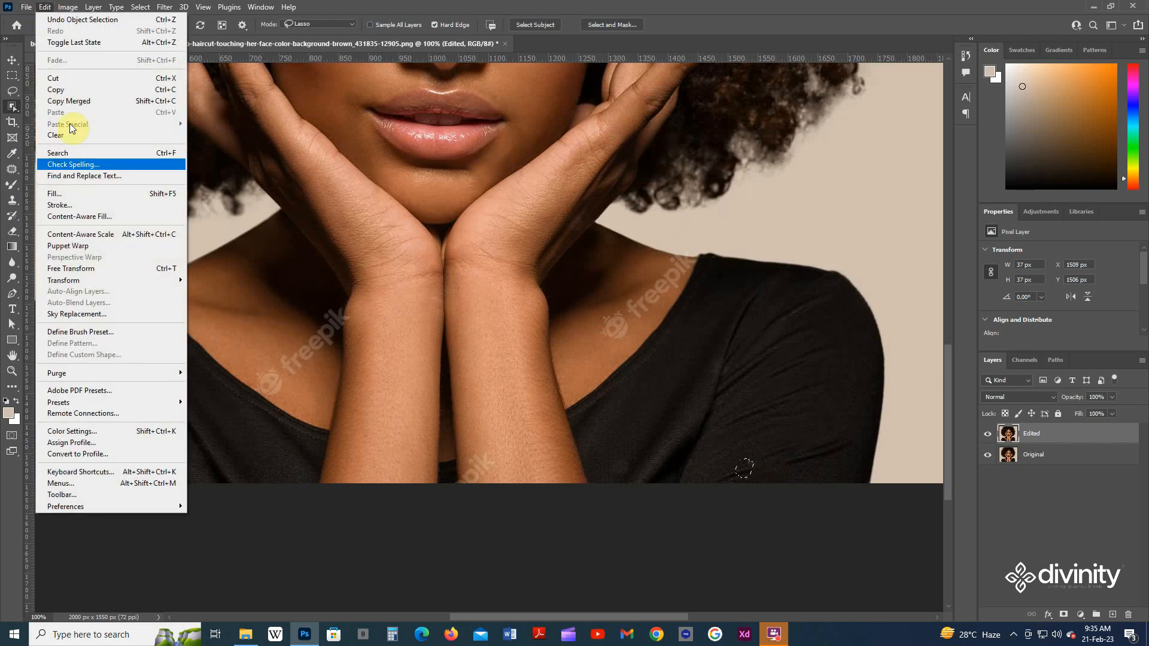
left_click(78, 193)
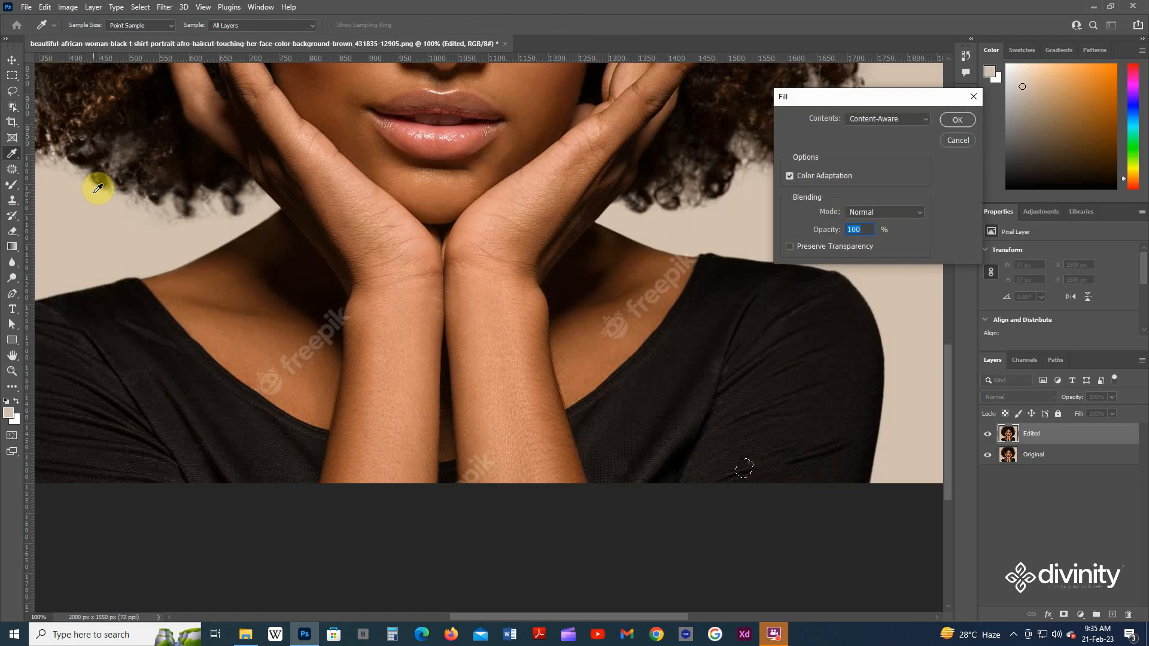
key("Return")
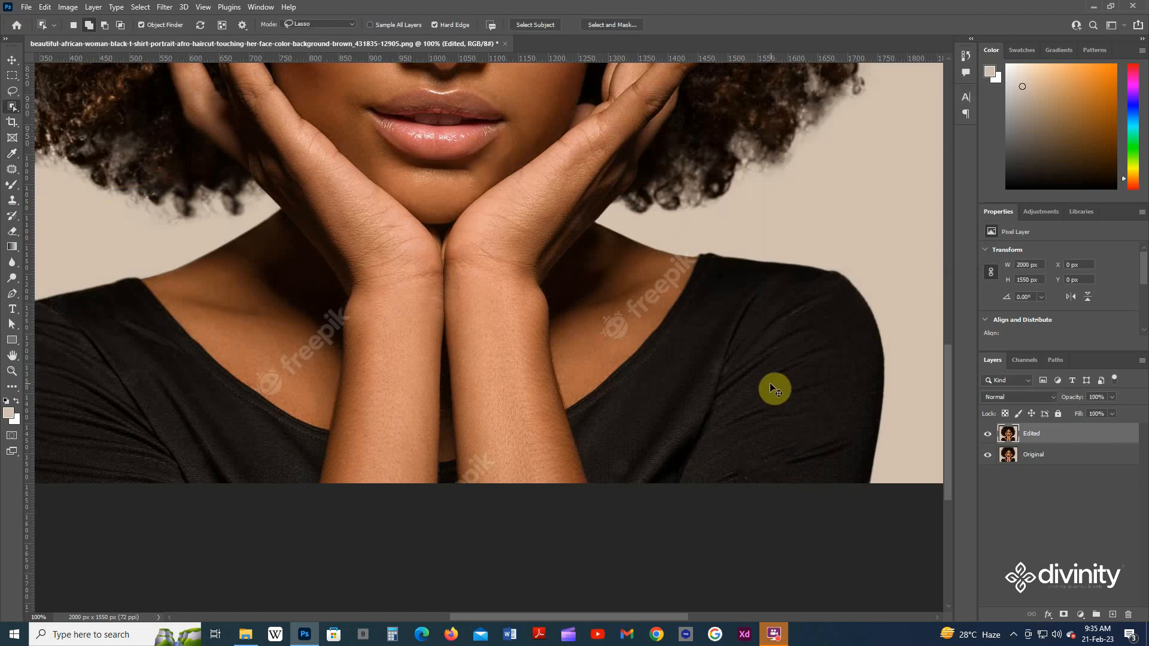
- Lasso the freepik watermark letters overlapping the edge of the opposite black sleeve, an area of about 68 by 76 px
left_click_drag(472, 212, 604, 360)
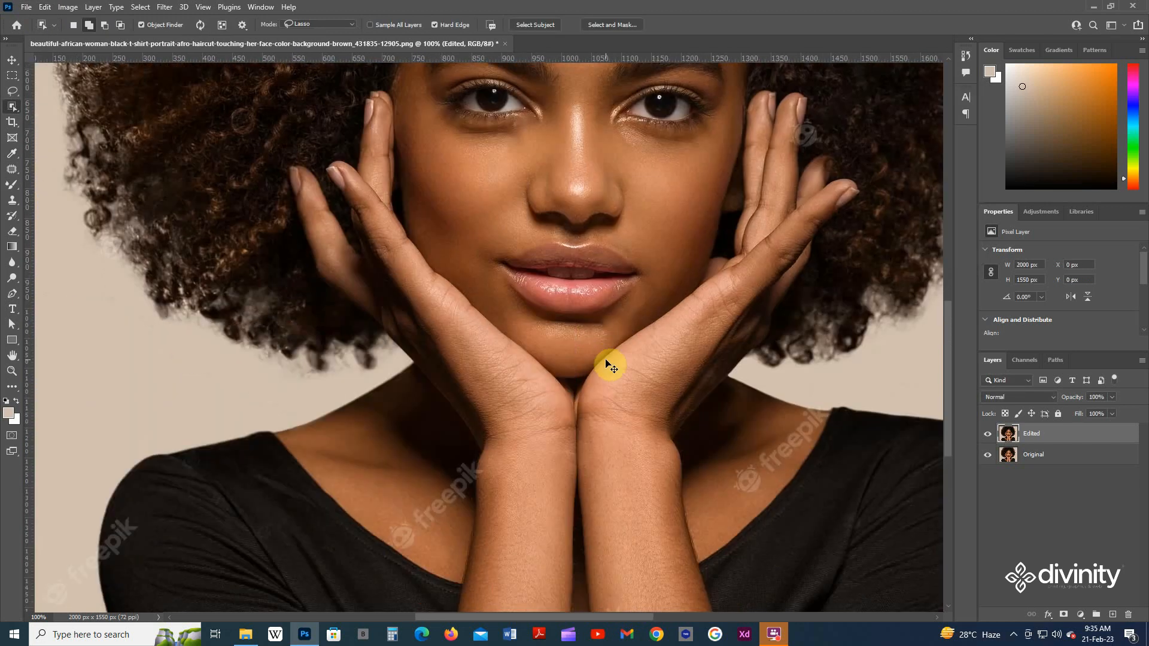
key("ctrl+minus")
key("ctrl+minus")
left_click_drag(523, 324, 505, 414)
left_click_drag(469, 335, 457, 187)
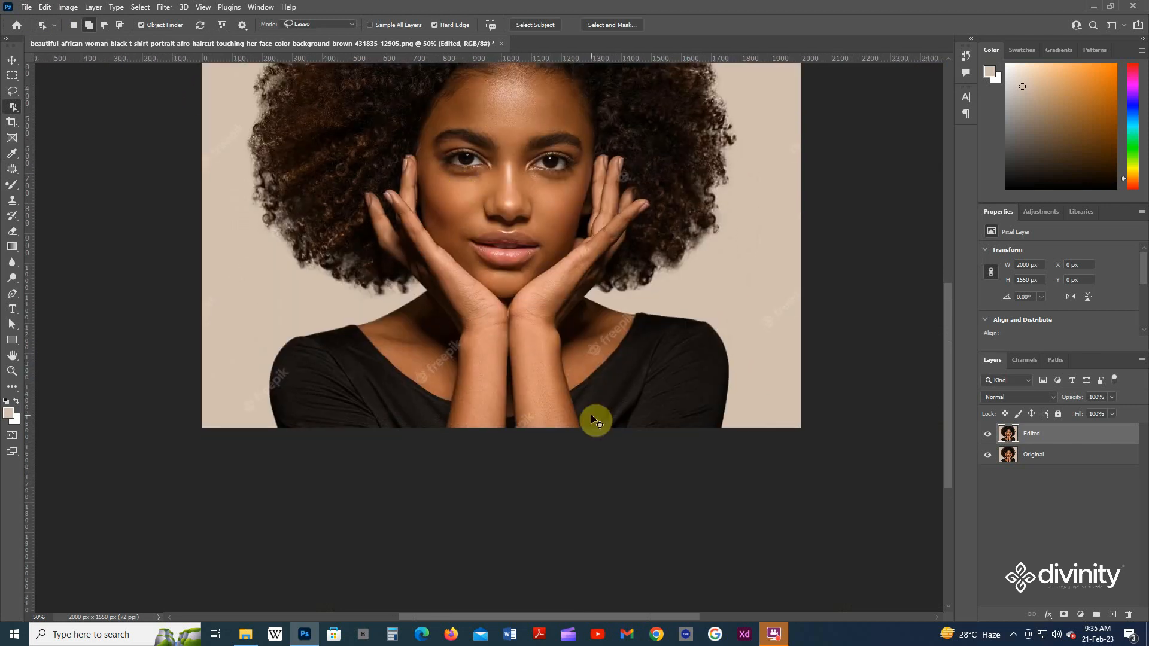
key("ctrl+plus")
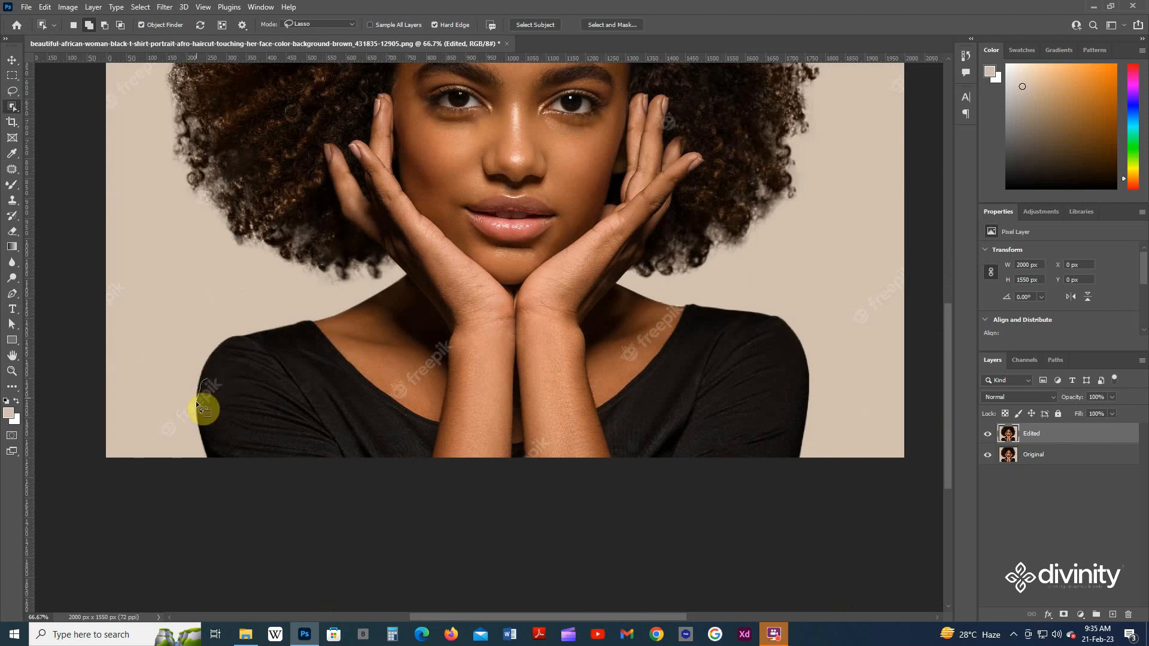
left_click_drag(204, 412, 231, 381)
scroll(321, 196, "up", 2)
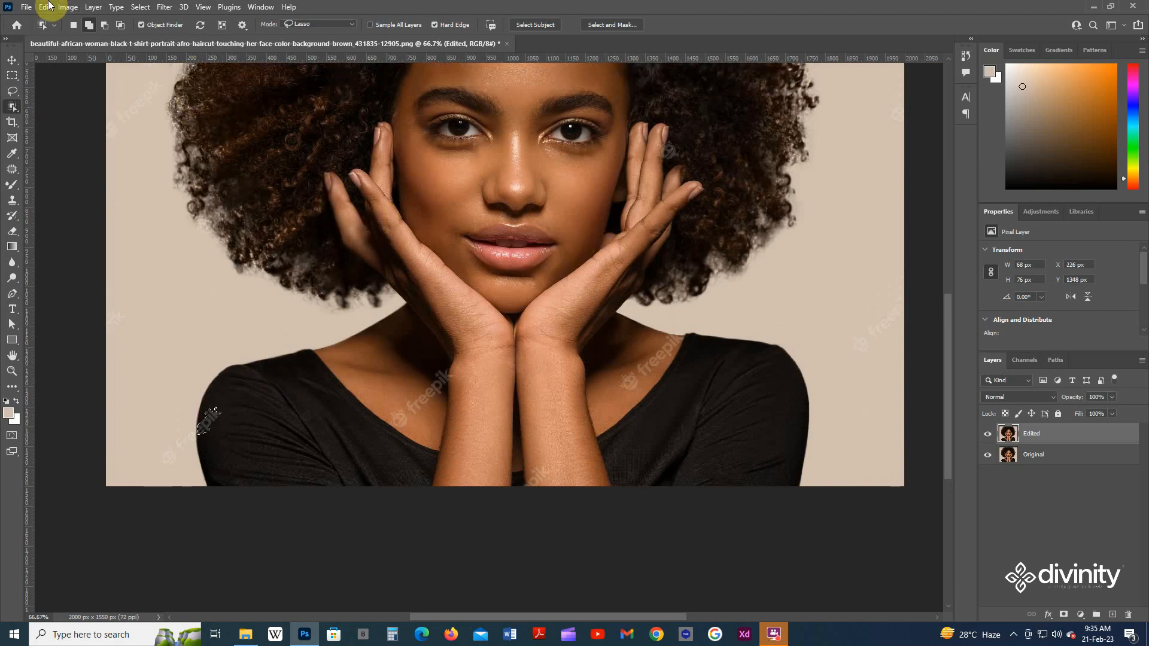
- Expand the selection around the letters on the sleeve edge by 5 pixels
left_click(140, 6)
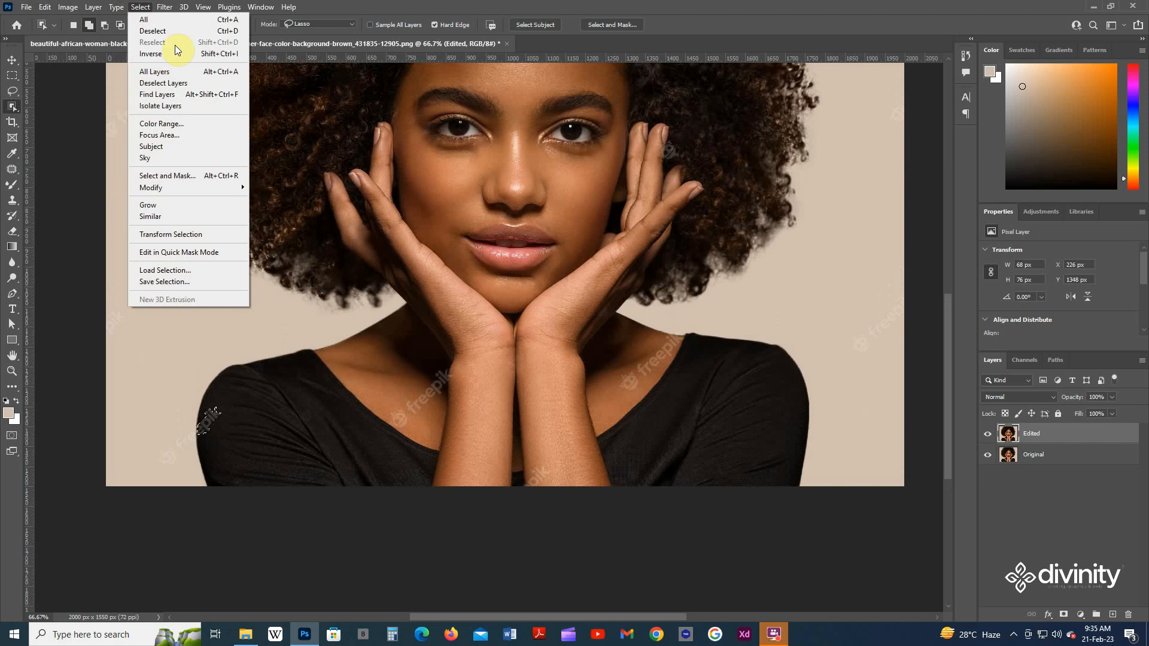
mouse_move(182, 190)
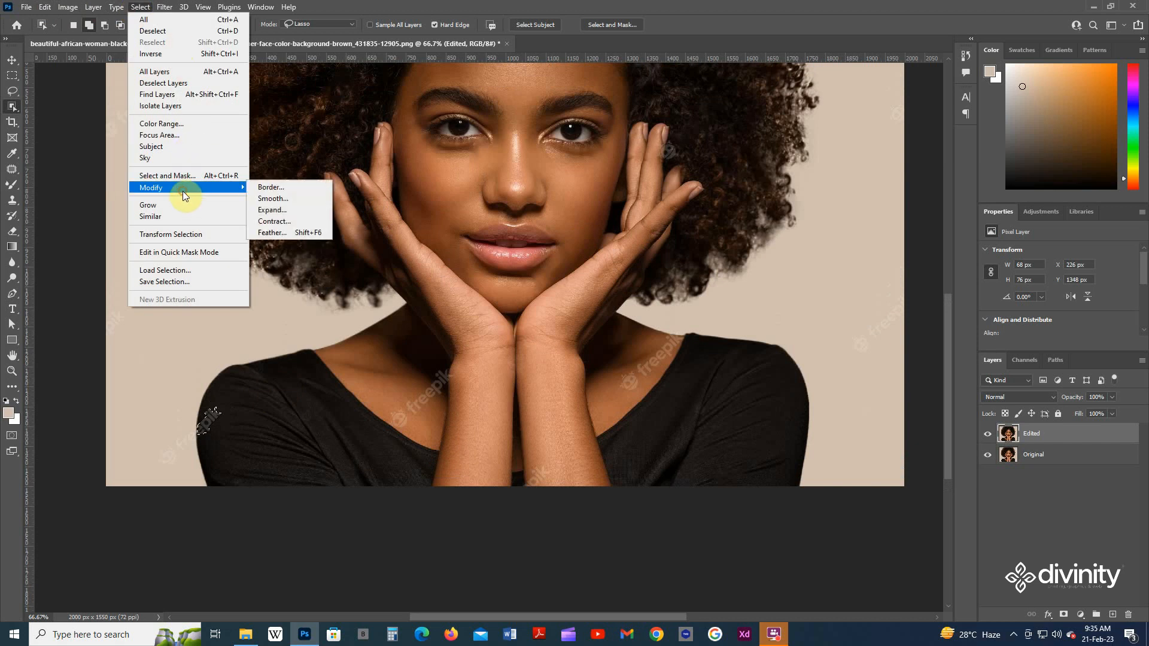
left_click(289, 207)
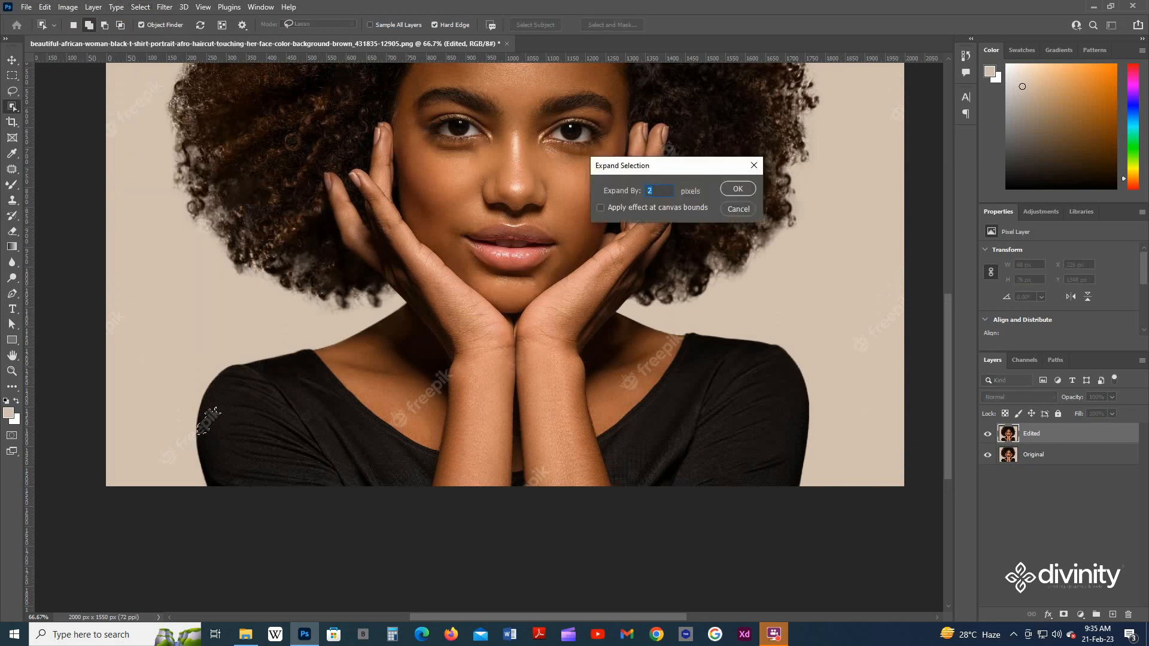
type("5")
key("Return")
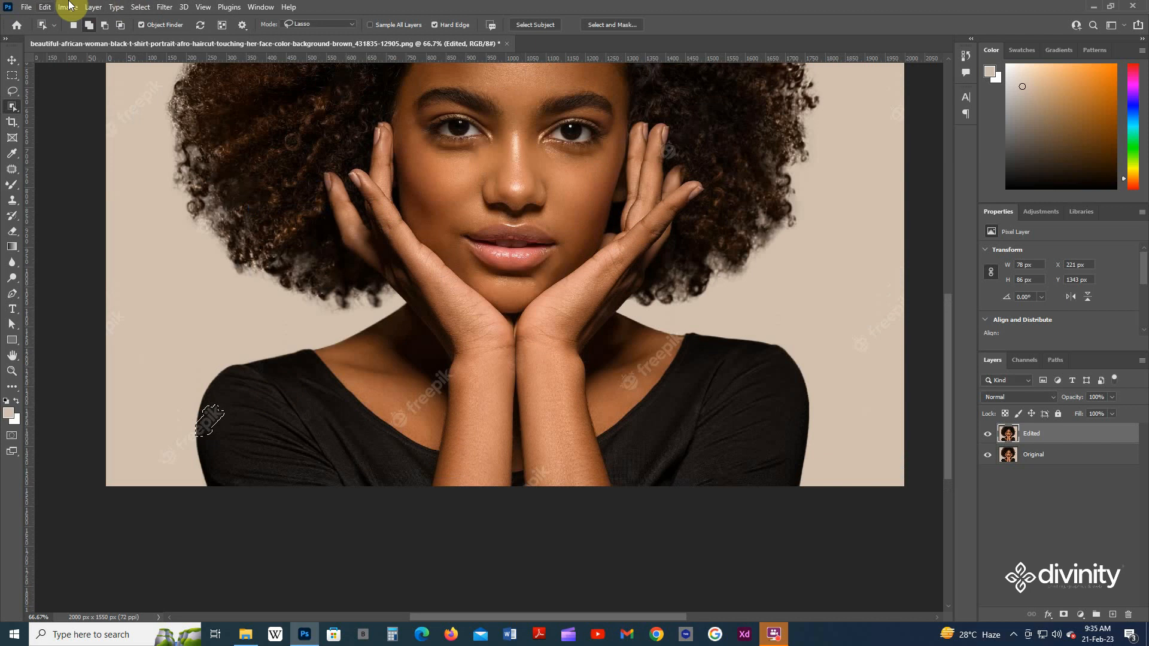
- Fill the sleeve-edge selection using Content-Aware with color adaptation in Normal mode at 100% opacity, and clear the selection
left_click(45, 7)
left_click(100, 192)
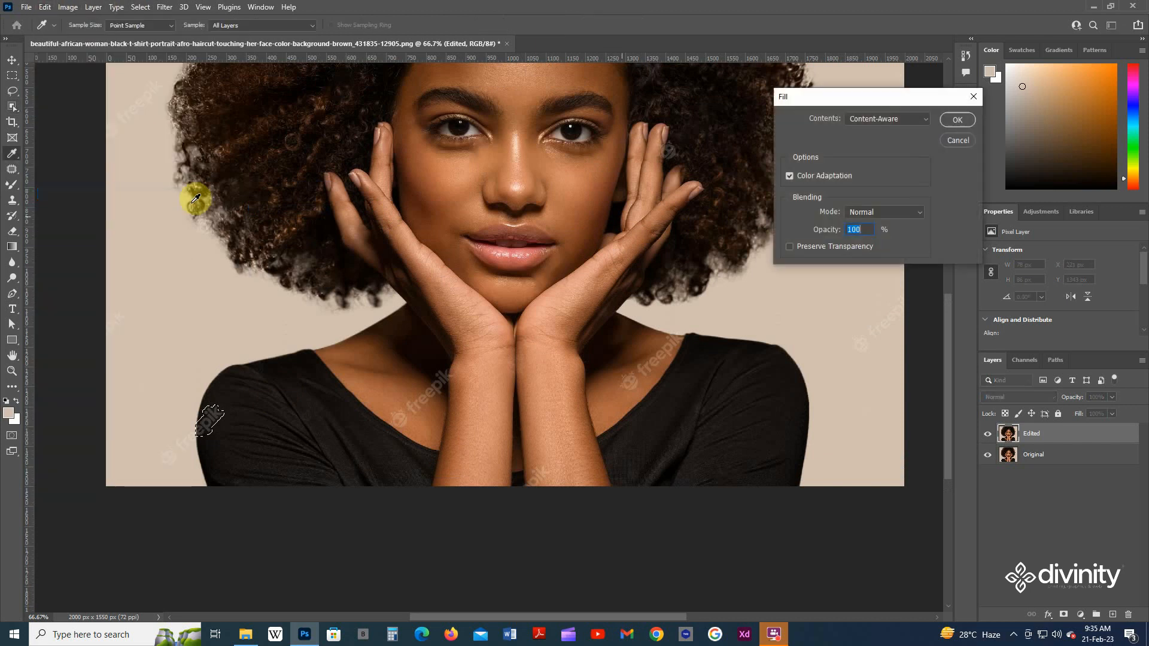
key("Return")
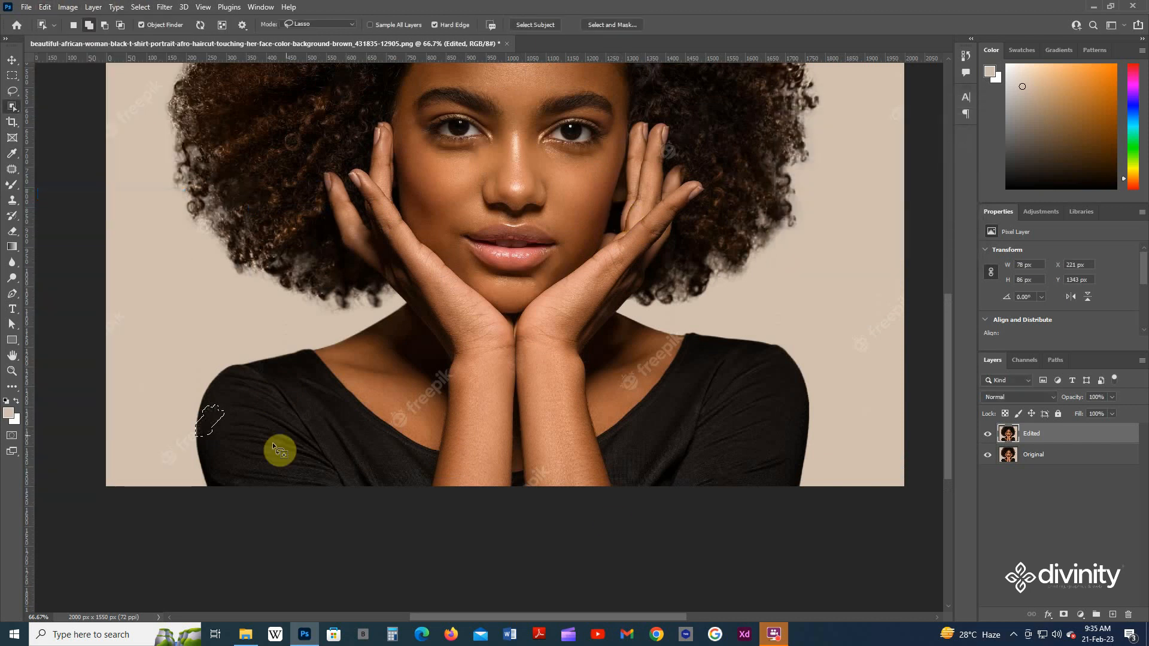
left_click(286, 433)
- Lasso the freepik logo and letters on the bare shoulder beside the neckline, about 168 by 145 px, and expand the selection by 5 pixels
scroll(461, 368, "down", 1)
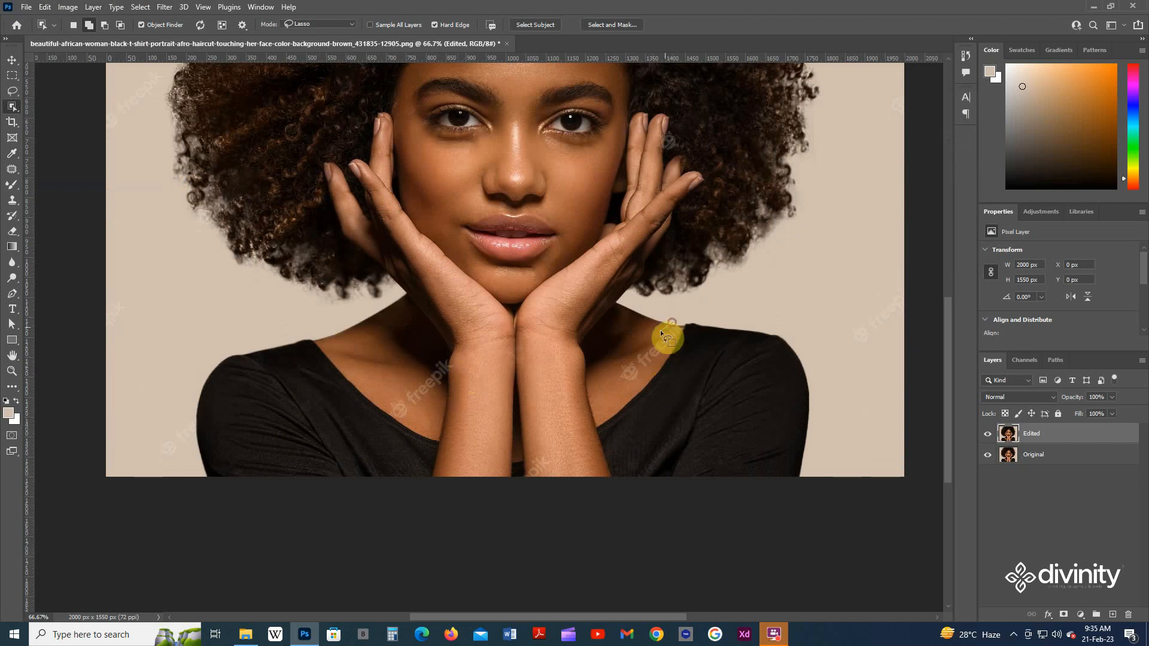
left_click_drag(624, 361, 619, 376)
scroll(645, 334, "up", 3)
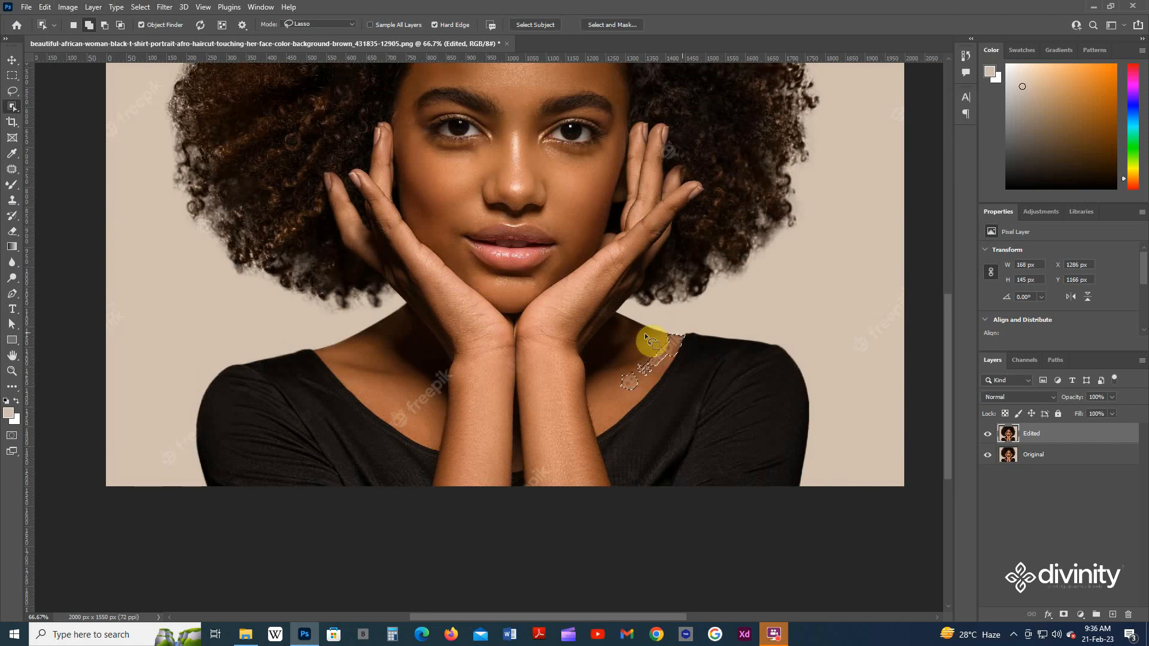
left_click(141, 7)
mouse_move(204, 189)
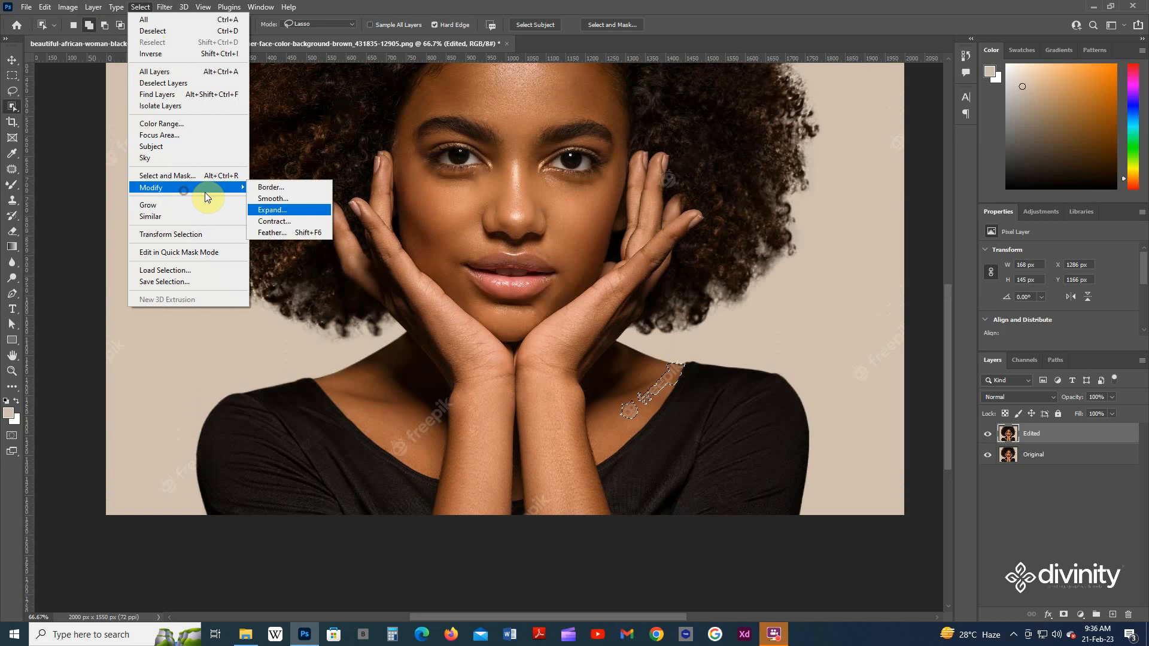
left_click(311, 209)
key("Return")
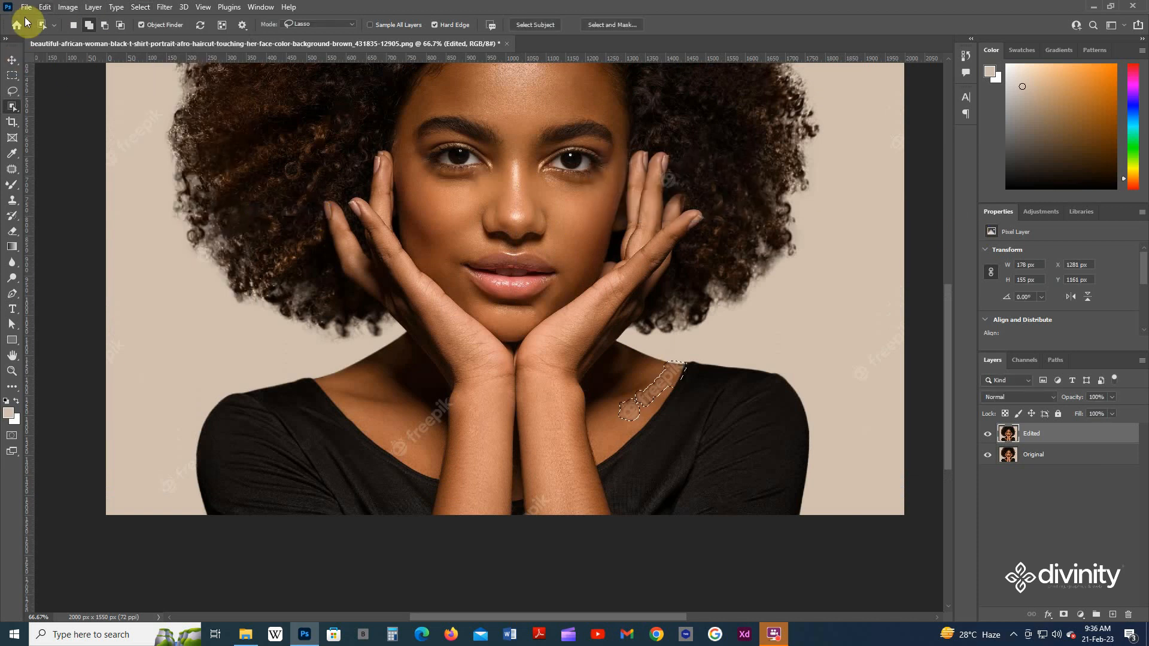
- Fill the bare-shoulder watermark selection using Content-Aware with color adaptation at 100% opacity, and clear the selection
left_click(44, 7)
left_click(96, 193)
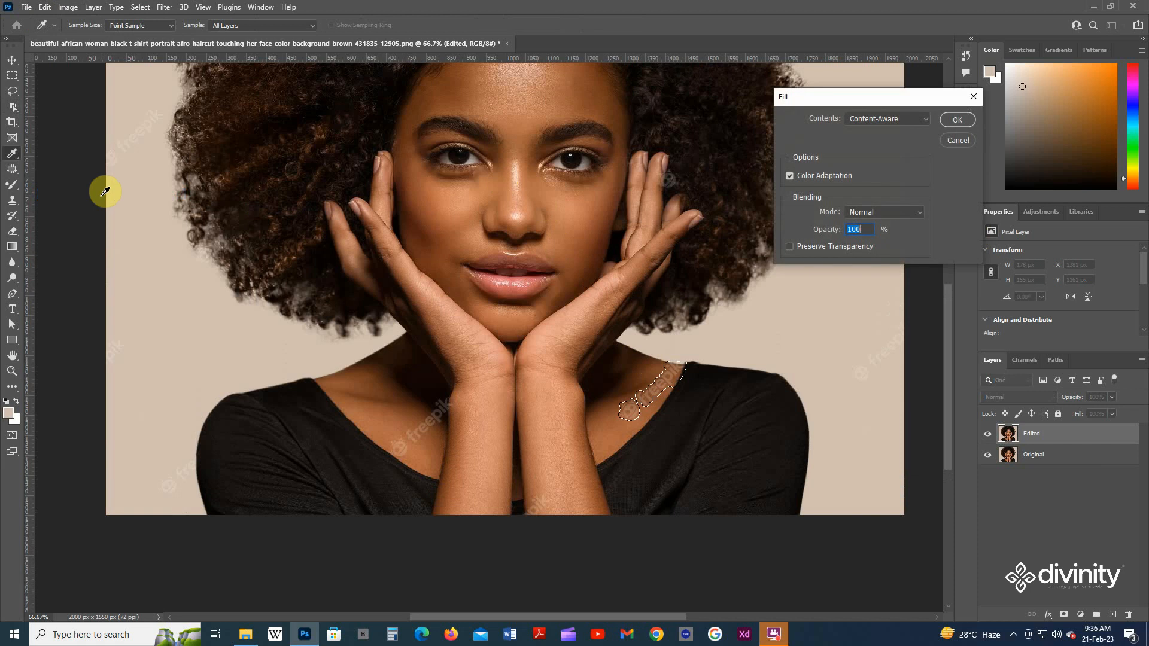
key("Return")
key("w")
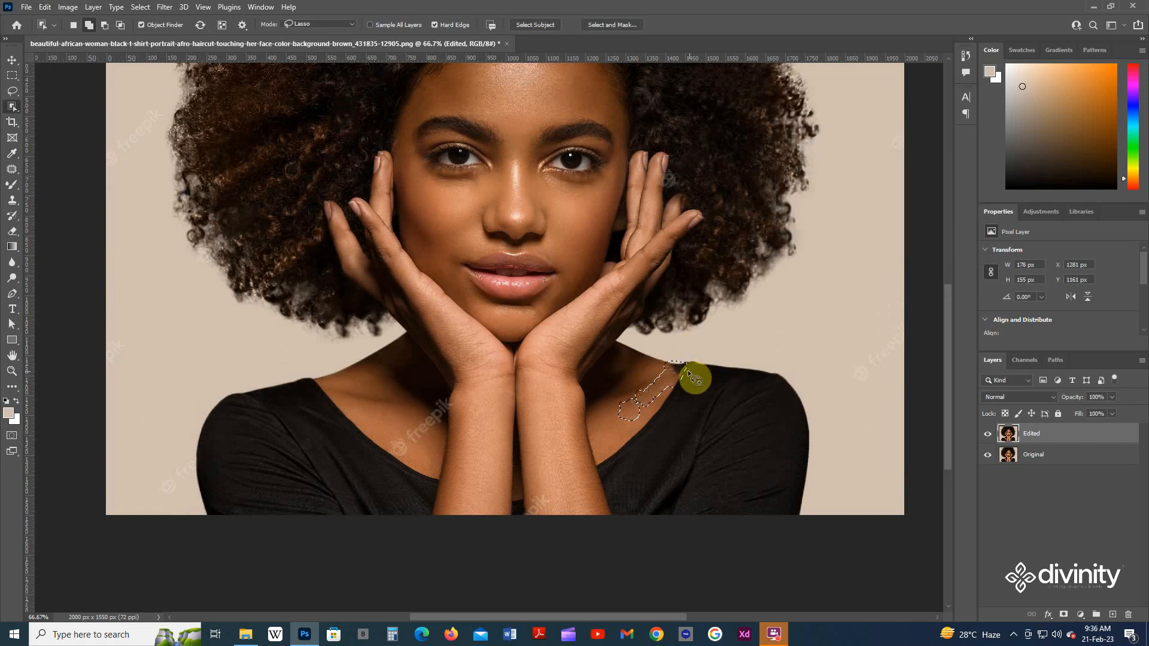
scroll(688, 372, "down", 1)
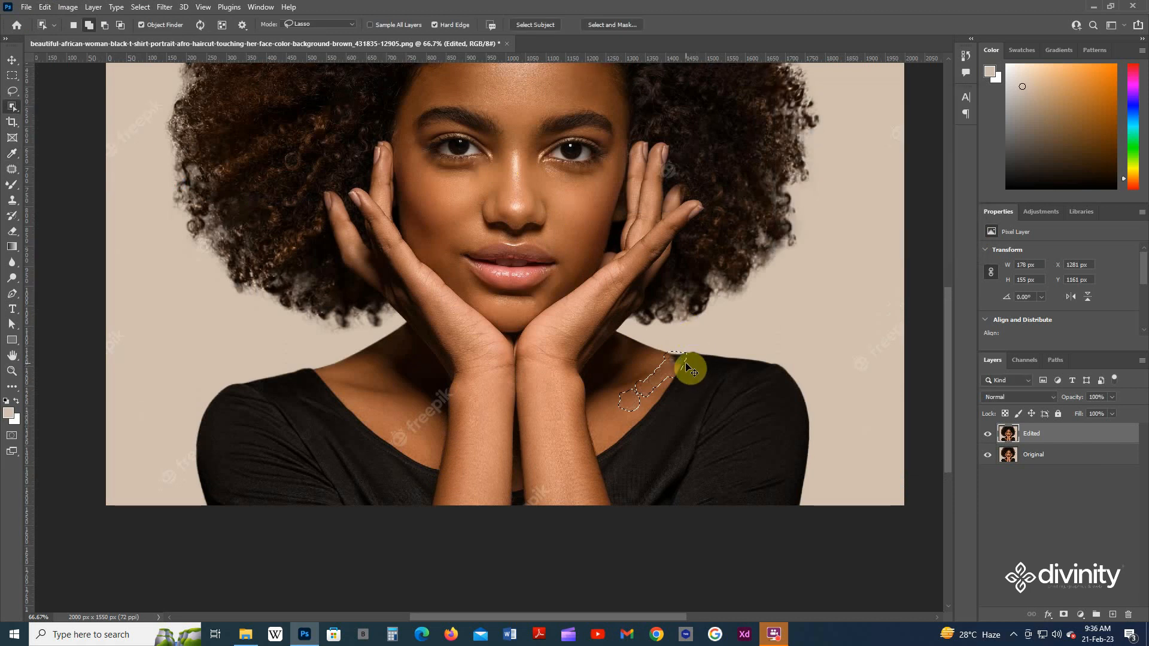
key("ctrl+d")
- Lasso the letter fragment on the forearm edge beside the upper chest watermark, about 15 by 17 px
left_click_drag(652, 402, 828, 313)
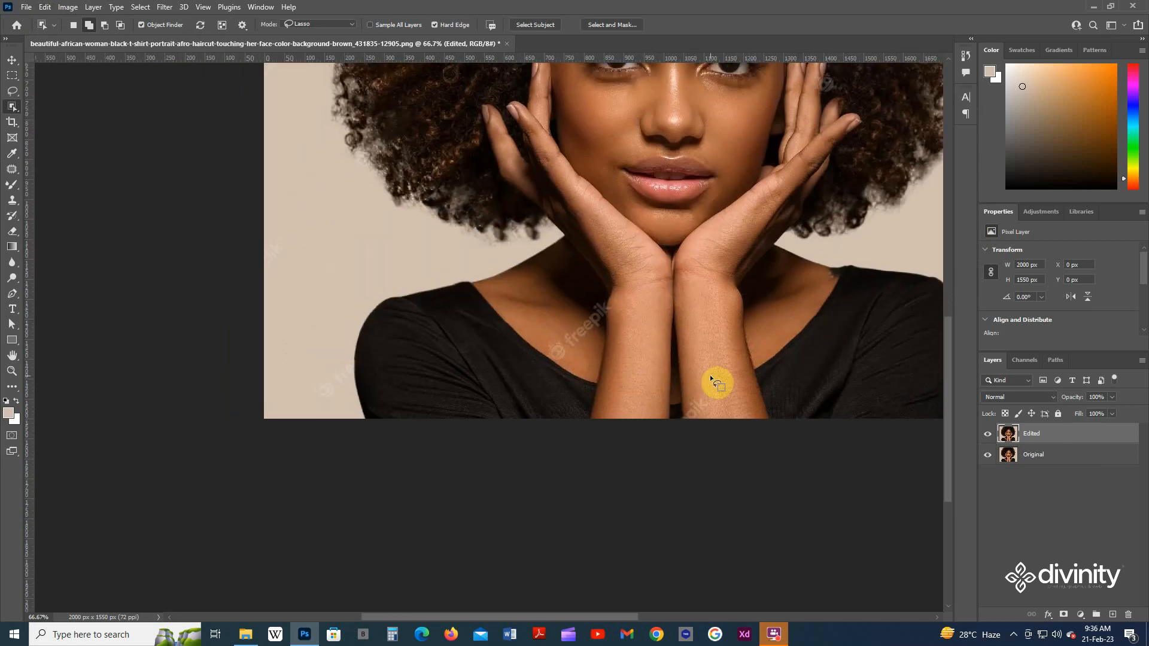
key("ctrl+plus")
key("ctrl+plus")
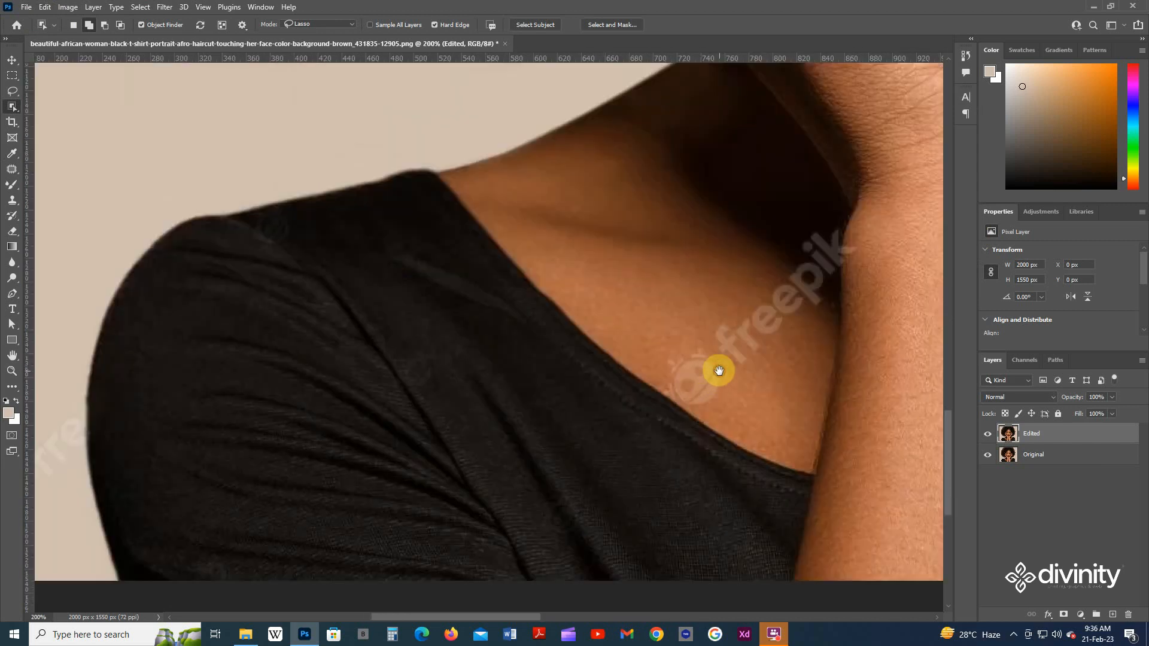
left_click_drag(719, 371, 495, 405)
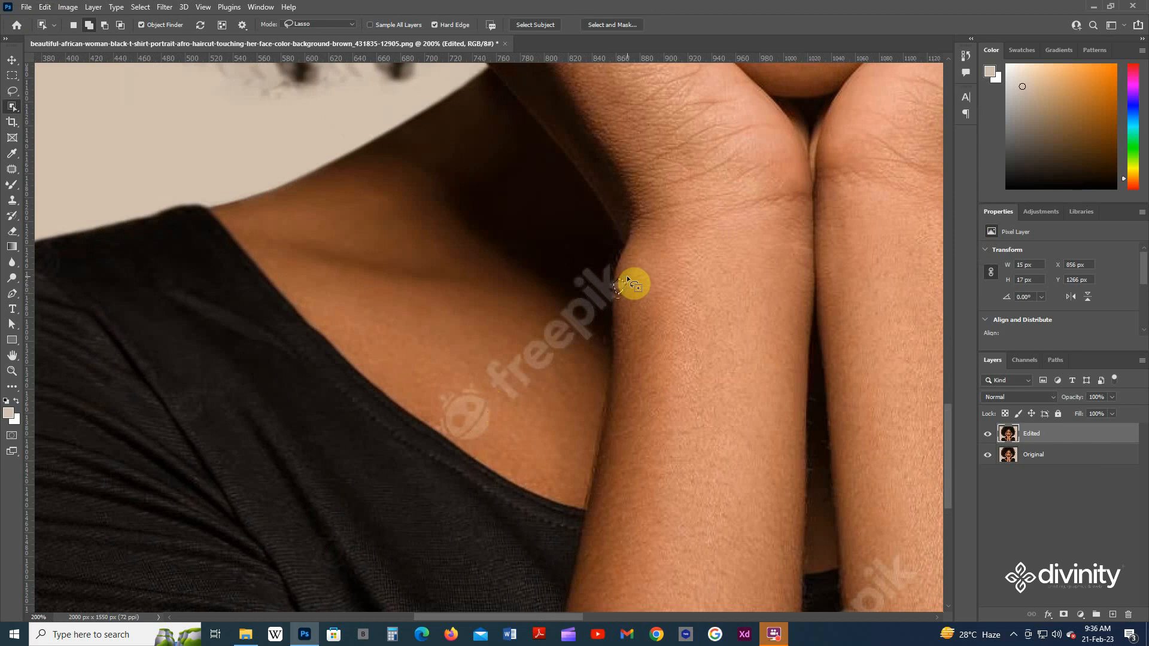
scroll(628, 278, "up", 1)
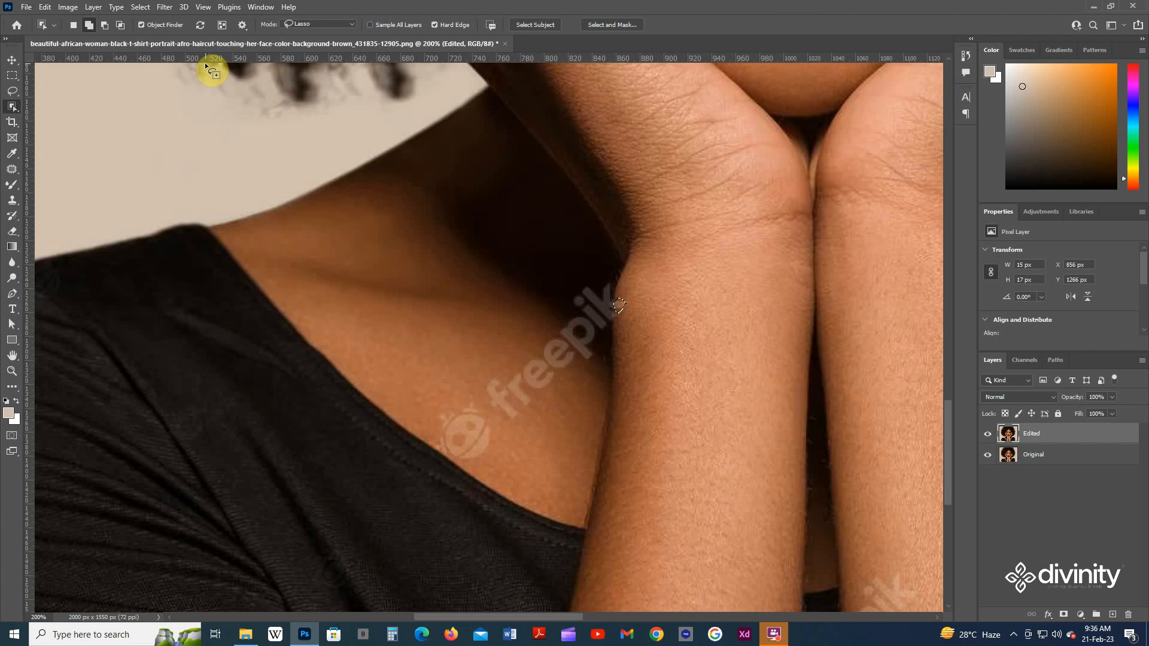
- Expand the selection around the letter fragment on the forearm edge by 5 pixels
left_click(140, 6)
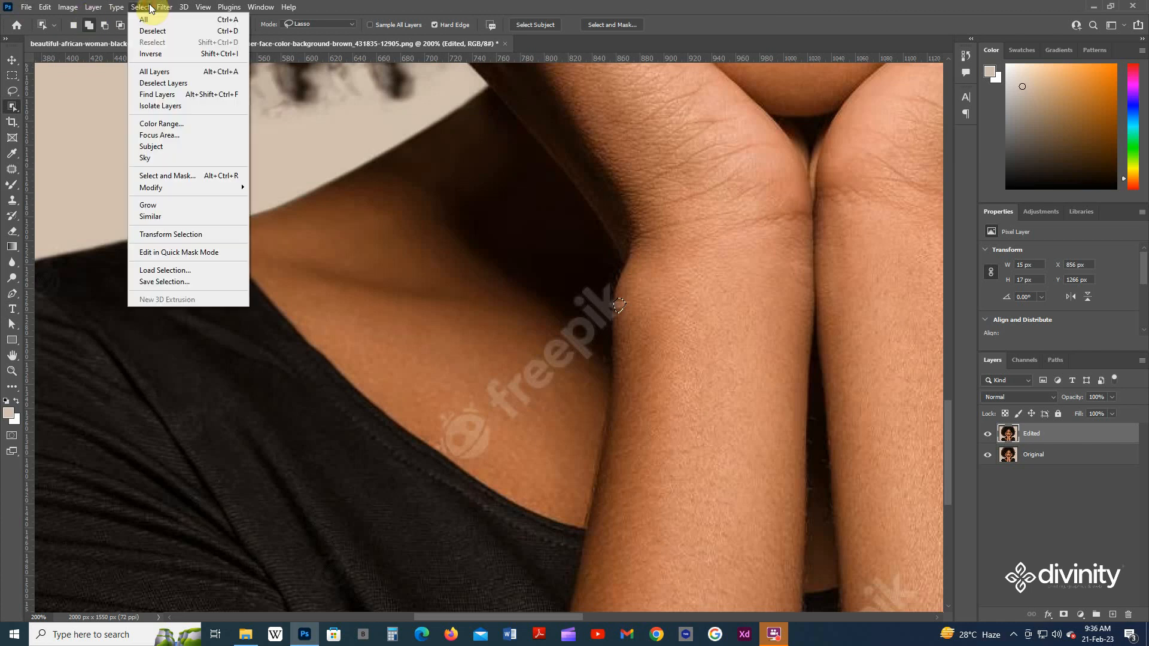
mouse_move(163, 187)
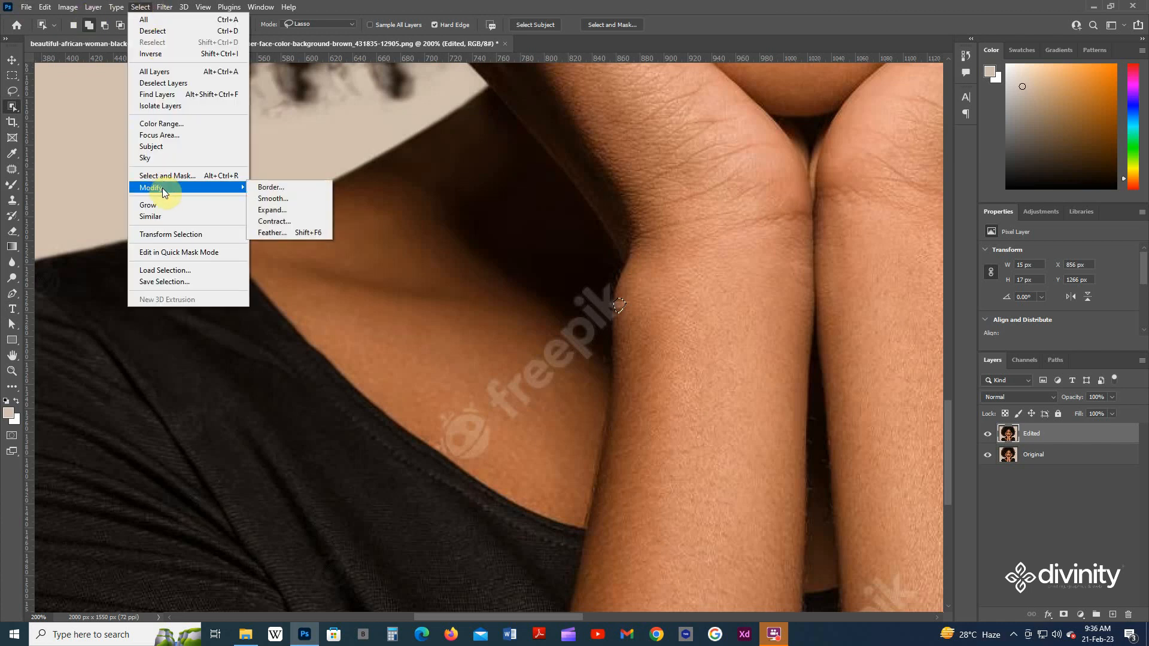
left_click(282, 213)
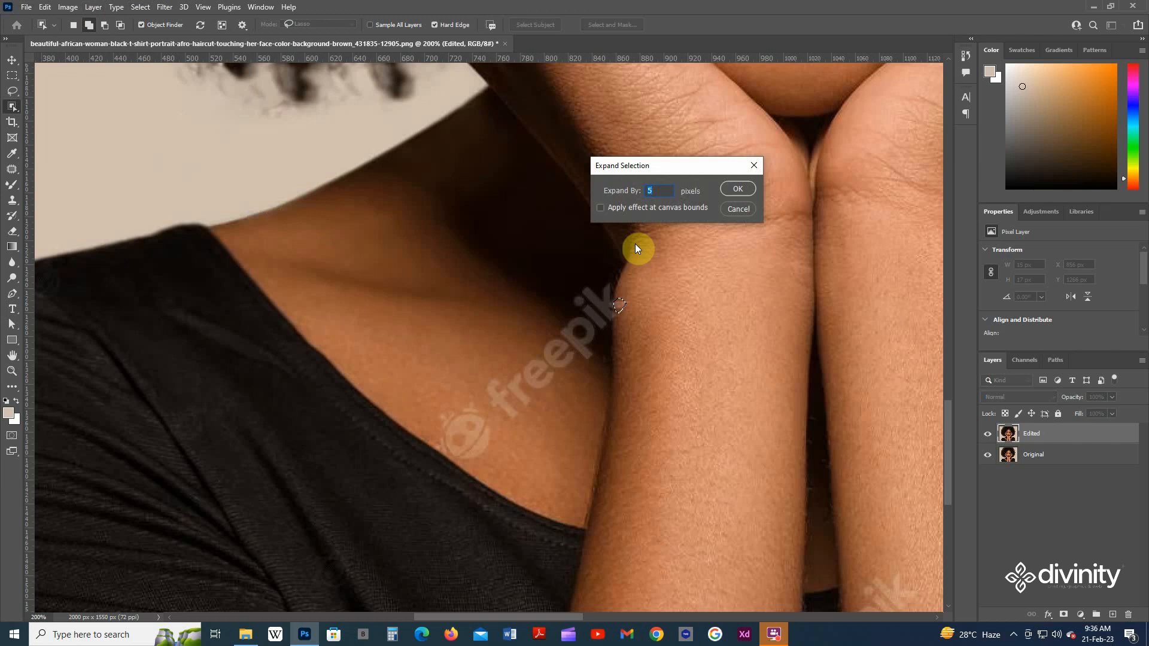
key("Return")
- Nudge the forearm-edge selection 3 px right and 1 px down
scroll(625, 254, "up", 2)
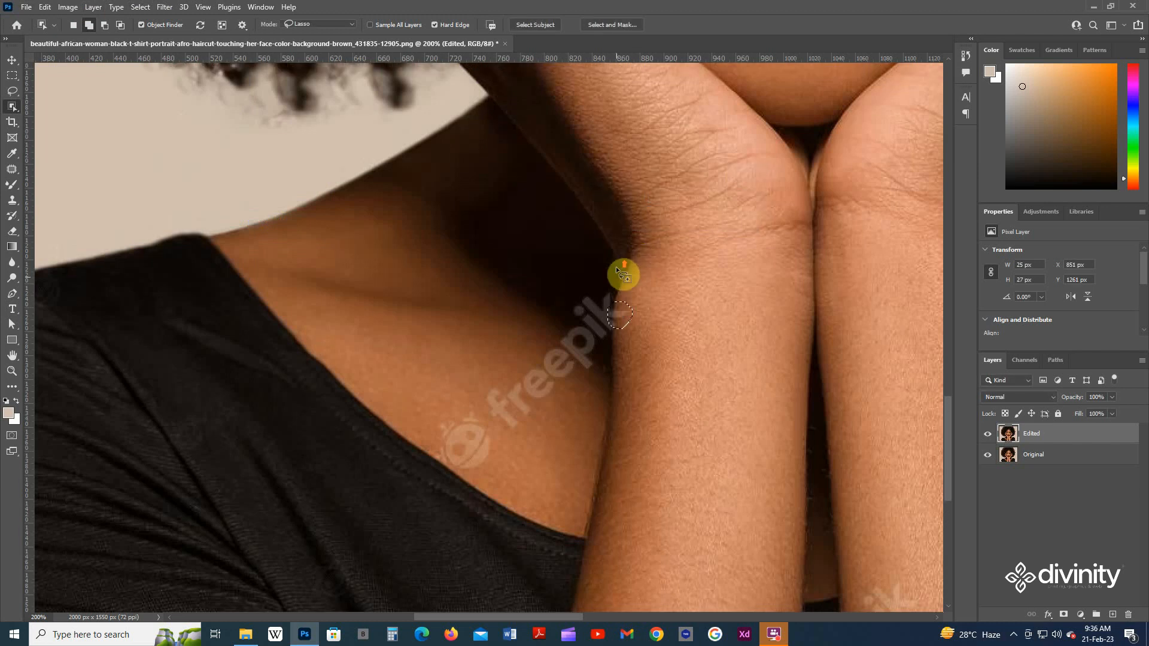
key("Right")
key("Right")
key("Right")
key("Right")
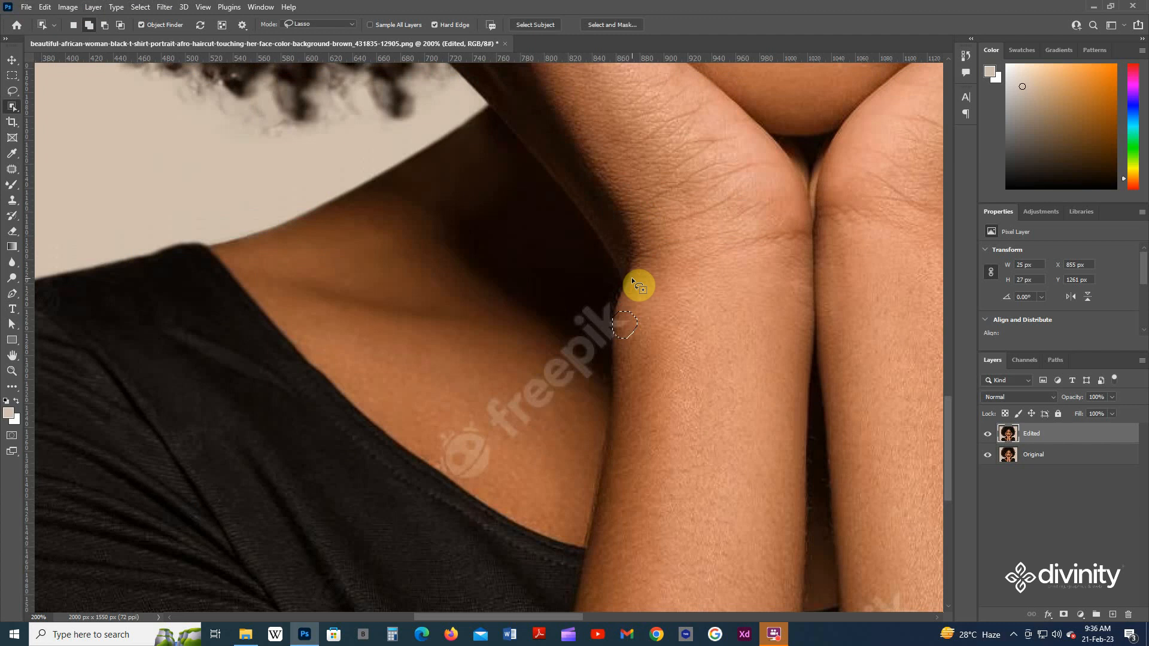
key("Left")
key("Down")
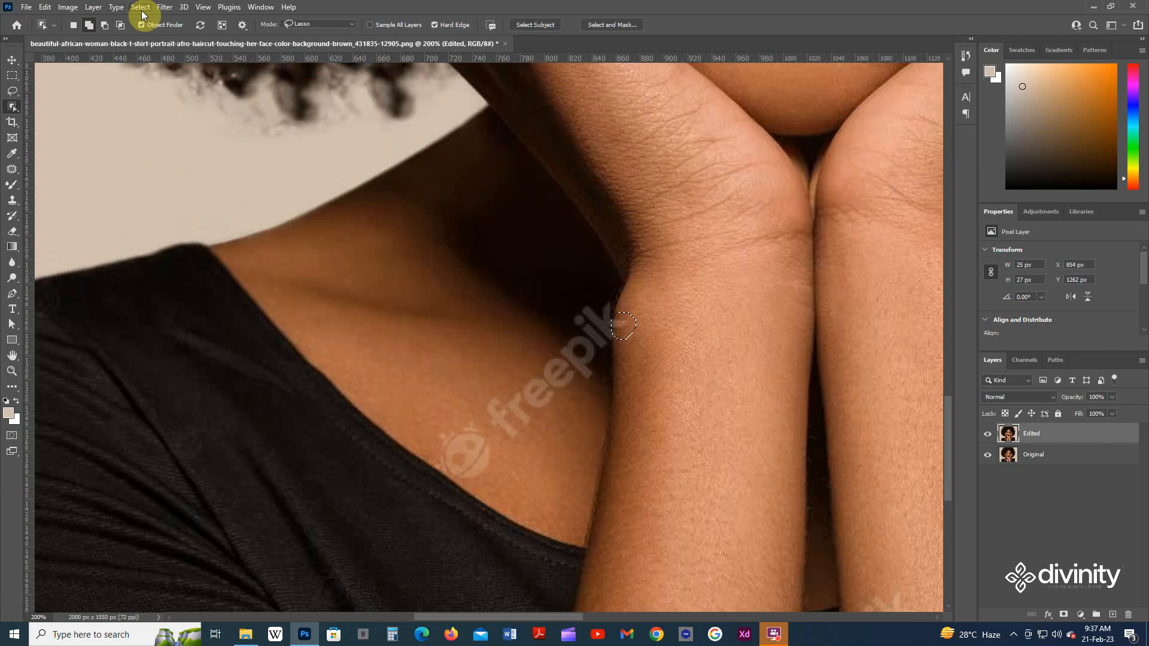
- Fill the forearm-edge selection using Content-Aware and clear the selection
left_click(45, 7)
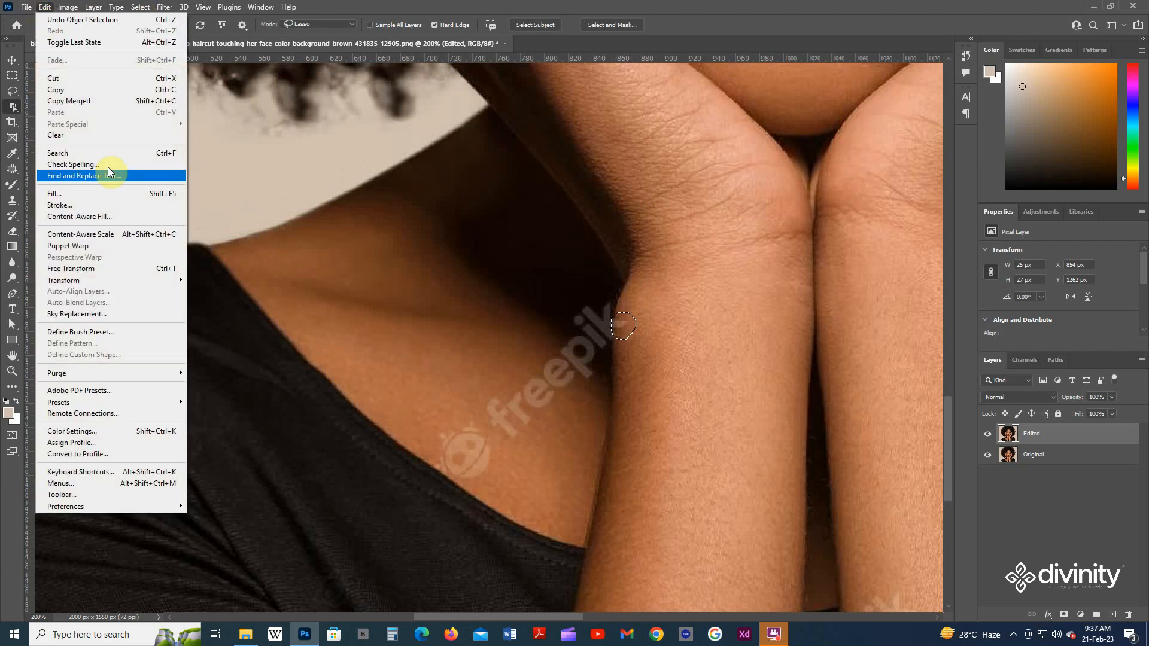
left_click(105, 193)
left_click(953, 118)
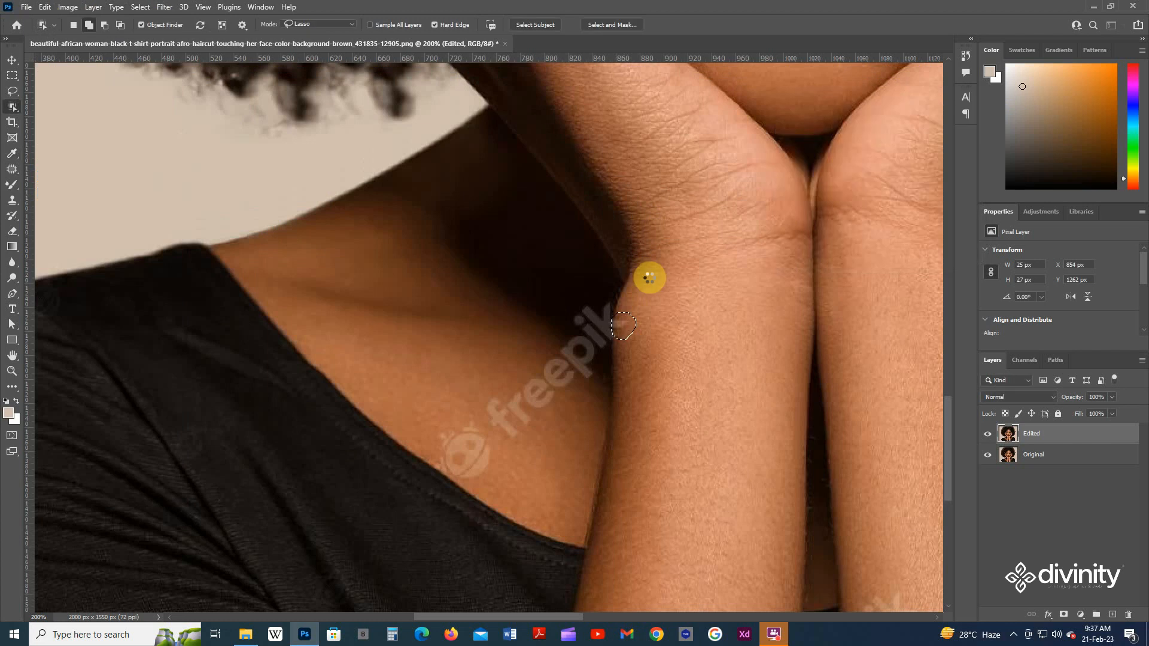
key("ctrl+d")
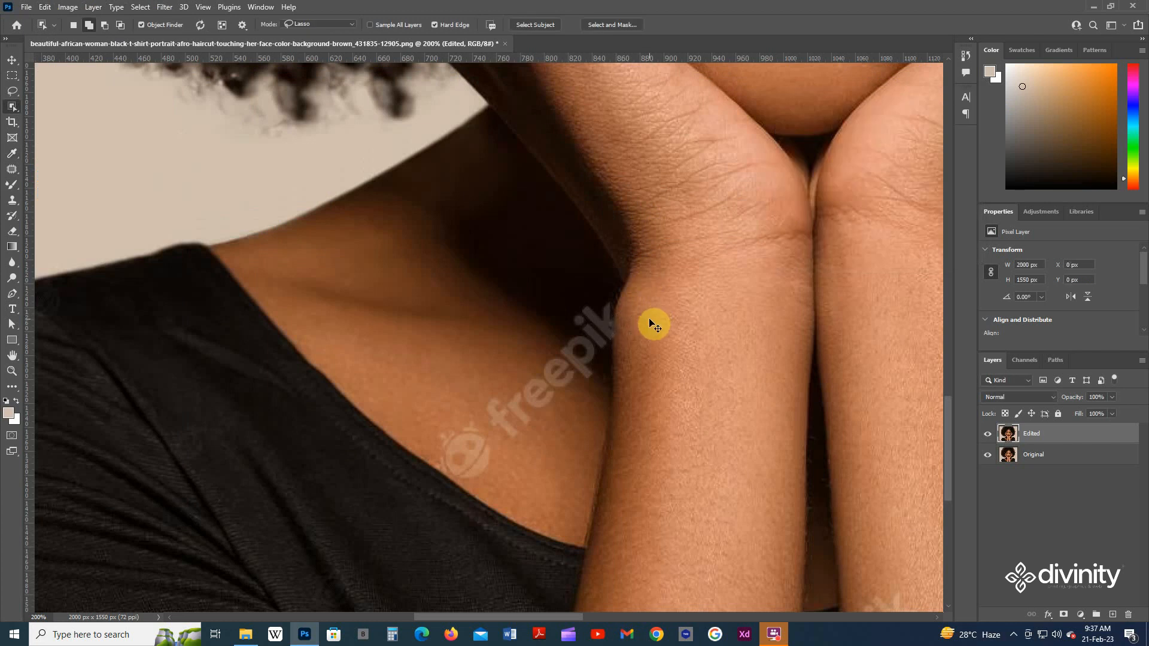
- Lasso the freepik logo and letters on the chest between neckline and forearm, about 150 by 151 px, and expand the selection by 2 pixels
mouse_move(611, 302)
left_mouse_down()
mouse_move(613, 325)
mouse_move(561, 424)
mouse_move(488, 482)
mouse_move(443, 405)
mouse_move(590, 301)
left_mouse_up()
scroll(537, 181, "up", 1)
scroll(536, 181, "down", 1)
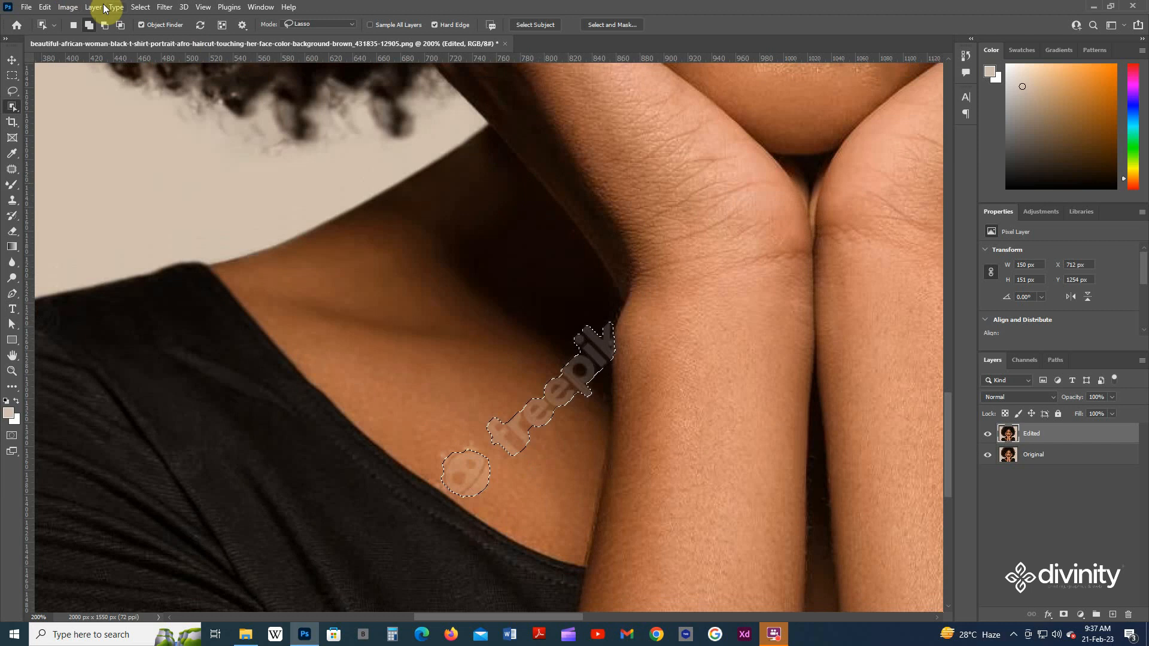
left_click(140, 7)
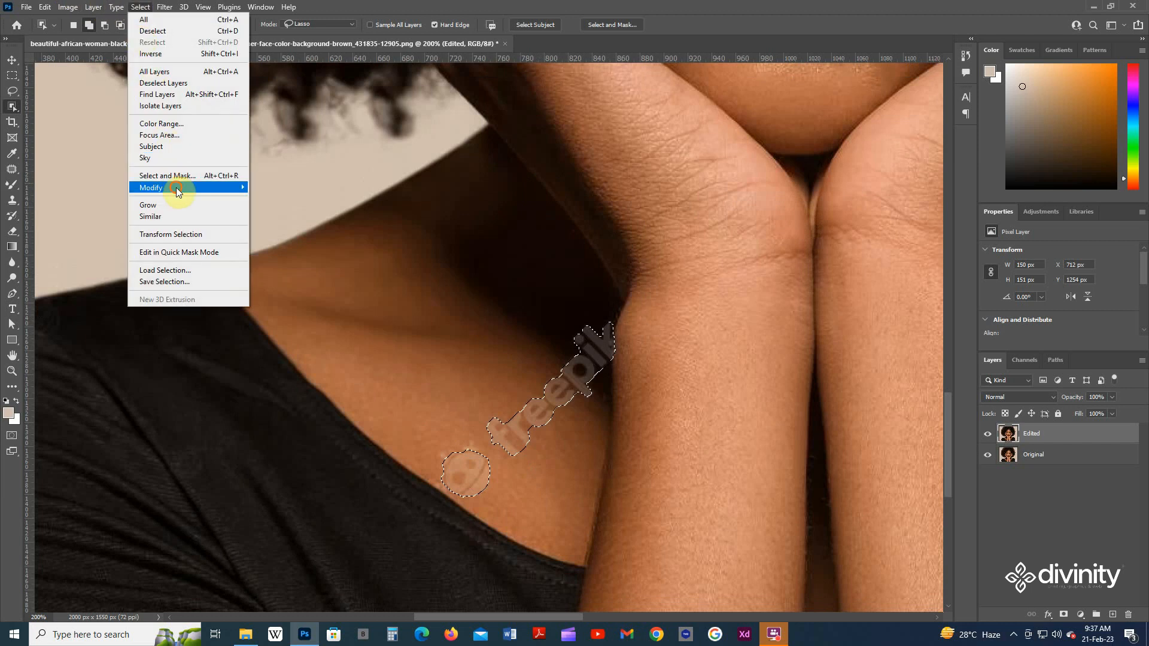
mouse_move(176, 188)
left_click(269, 210)
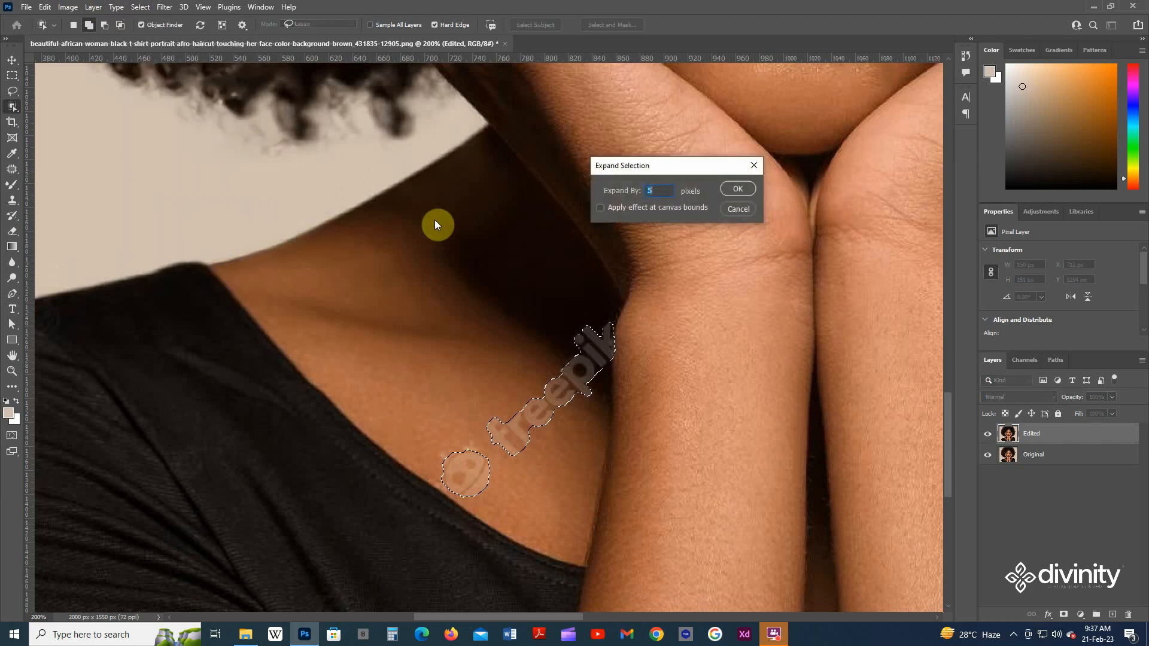
type("2")
key("Return")
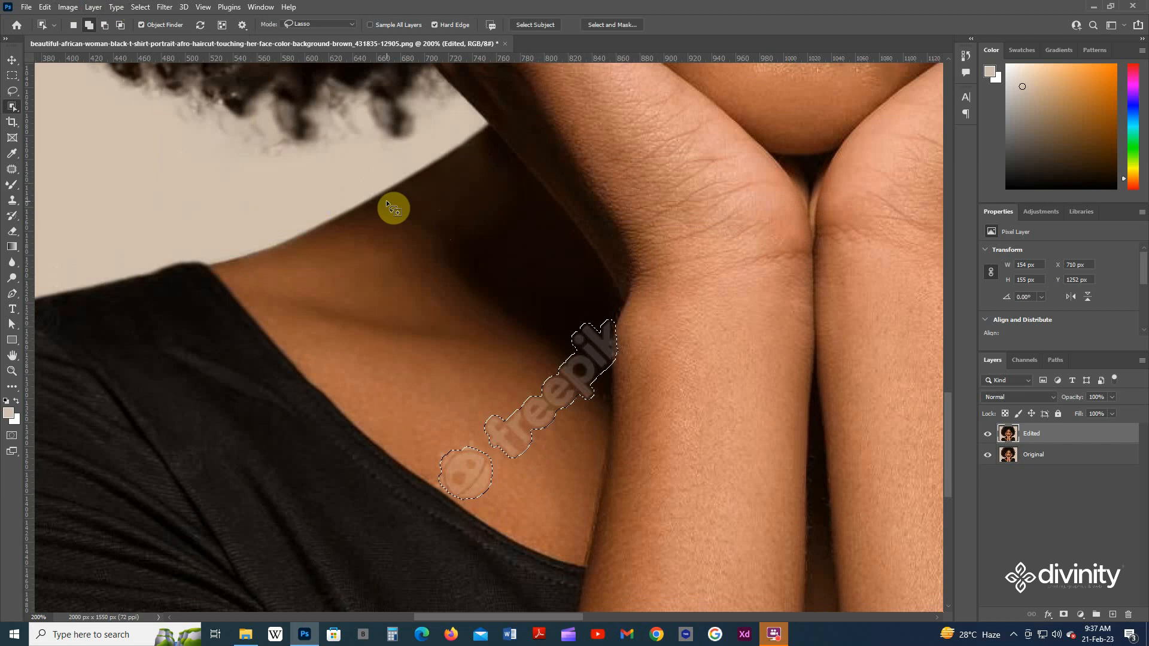
- Nudge the chest watermark selection 2 px left, fill it using Content-Aware with color adaptation at 100% opacity, and clear the selection
key("Left")
key("Left")
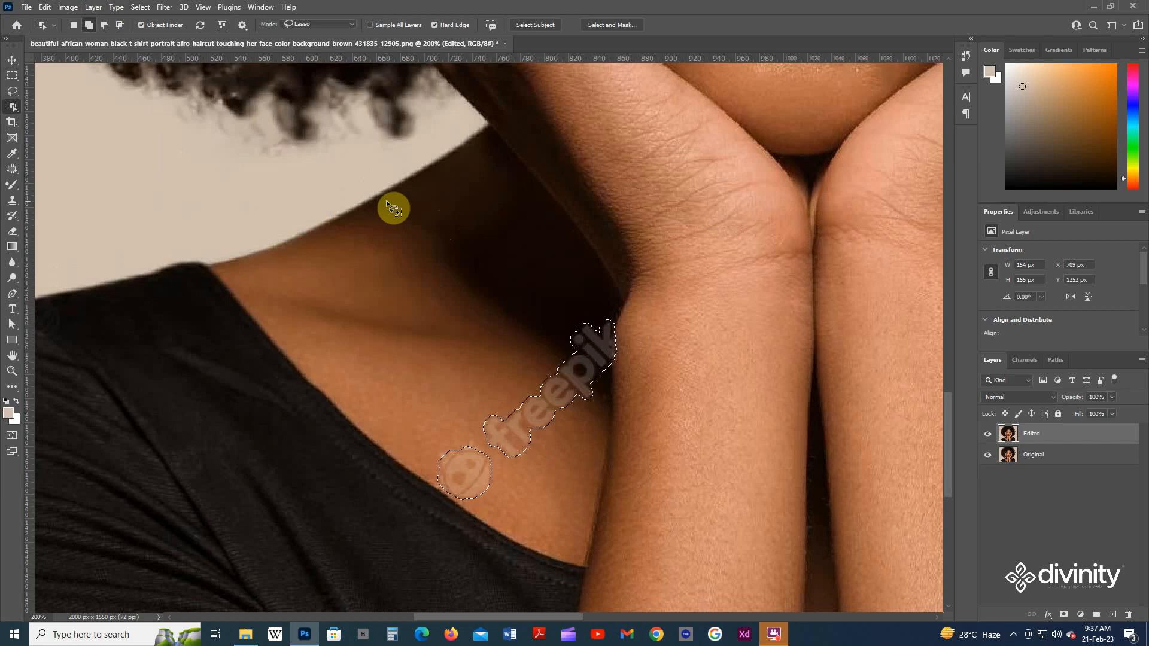
left_click(45, 6)
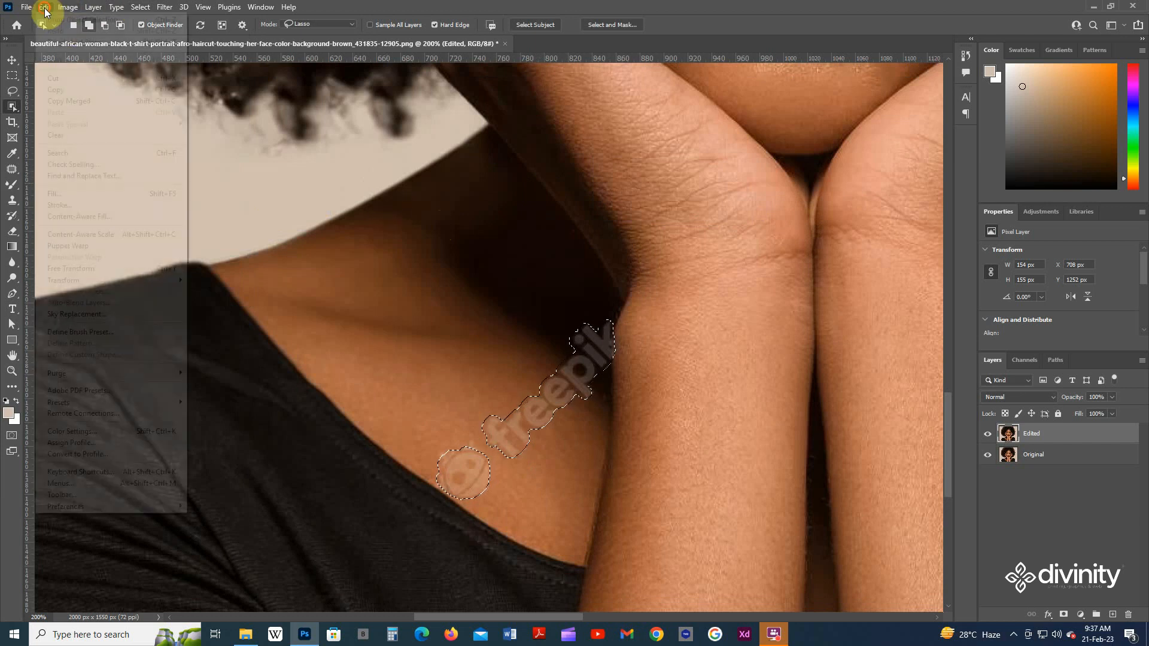
left_click(67, 193)
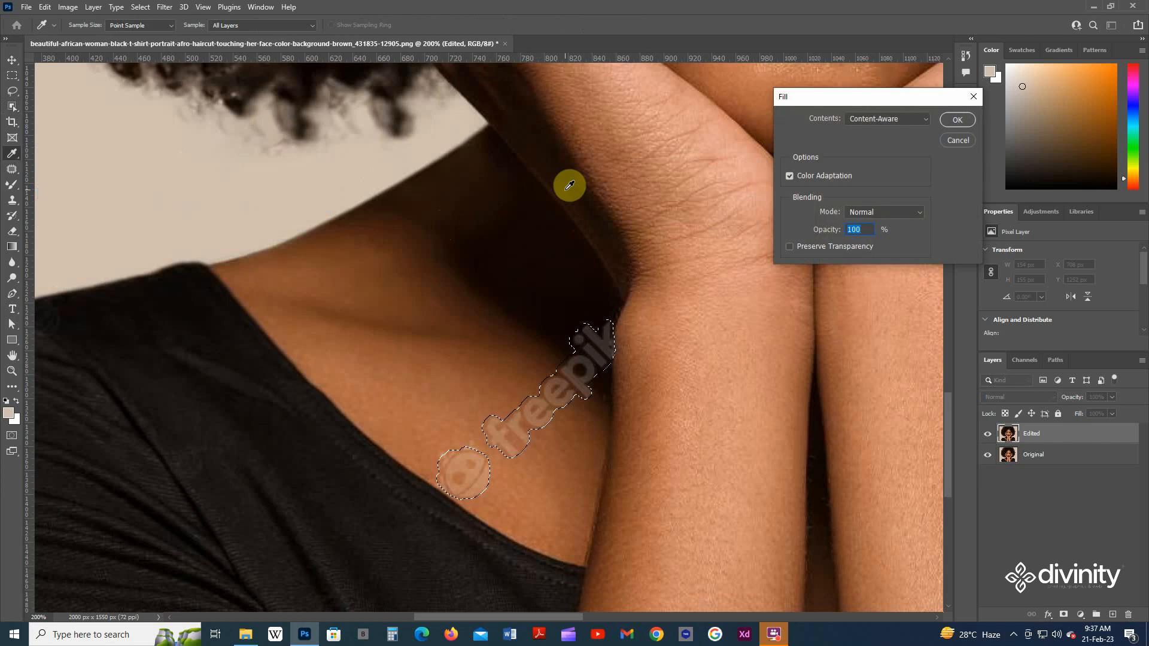
key("Return")
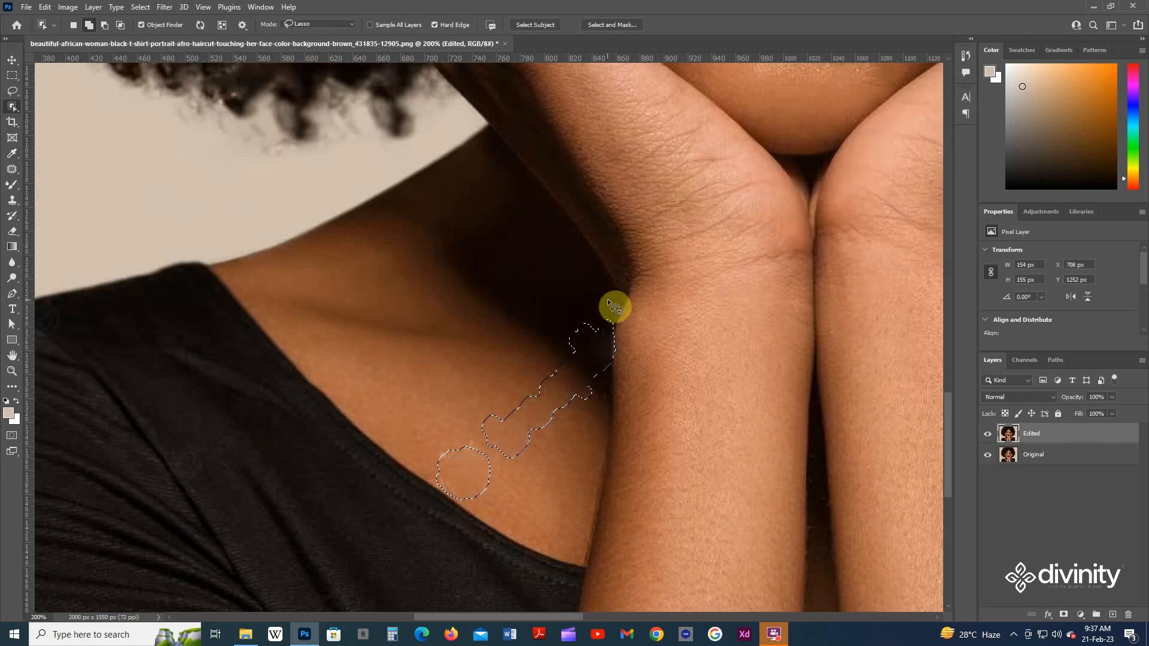
key("ctrl+d")
- Lasso the leftover logo traces on the chest, about 53 by 34 px, fill them using Content-Aware at 100% opacity, and clear the selection
mouse_move(443, 441)
left_mouse_down()
mouse_move(443, 474)
mouse_move(502, 488)
mouse_move(525, 434)
mouse_move(499, 435)
left_mouse_up()
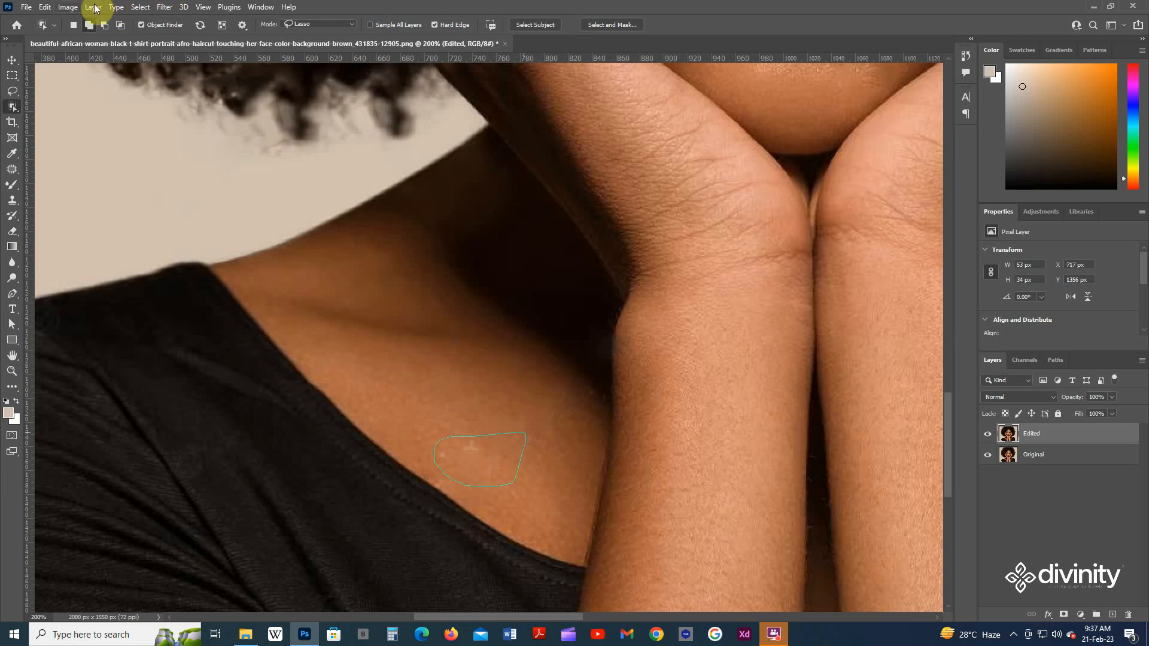
left_click(45, 8)
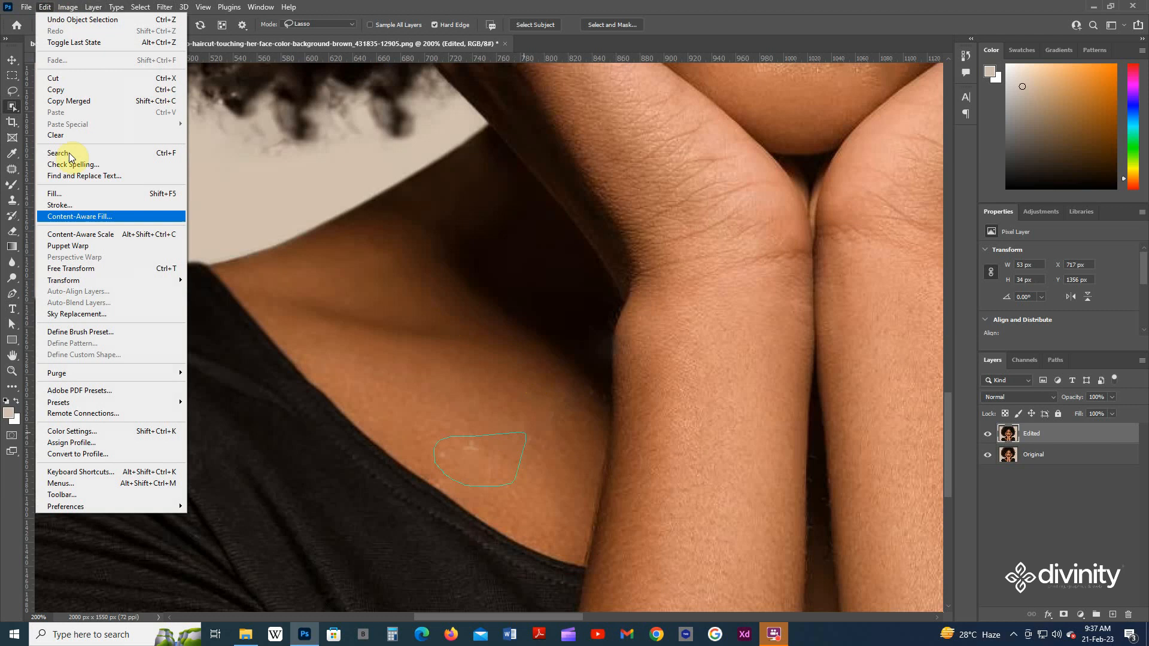
left_click(93, 199)
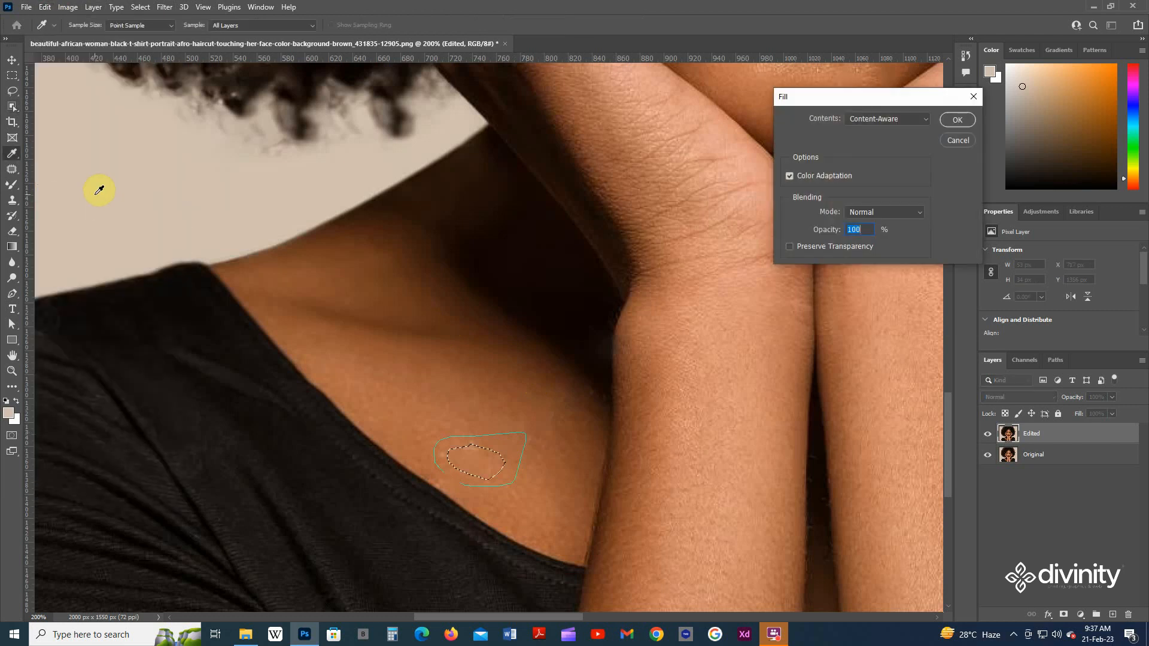
key("Return")
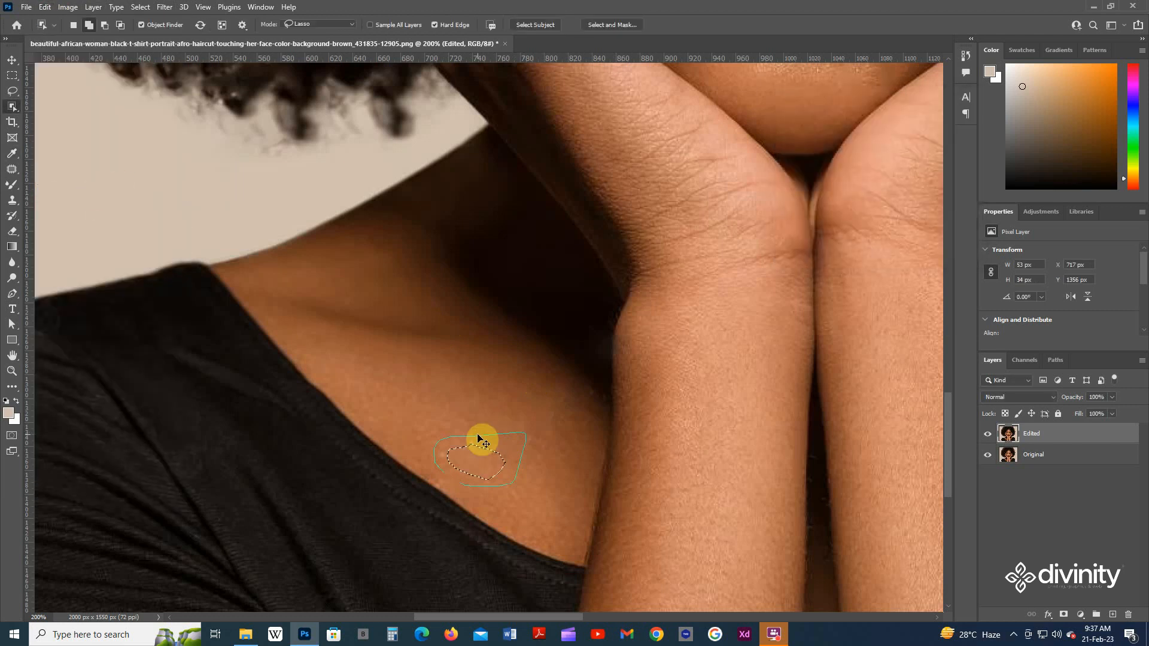
key("ctrl+d")
- Lasso the watermark letters on the other forearm near the image's bottom edge, about 36 by 46 px
scroll(477, 438, "down", 3)
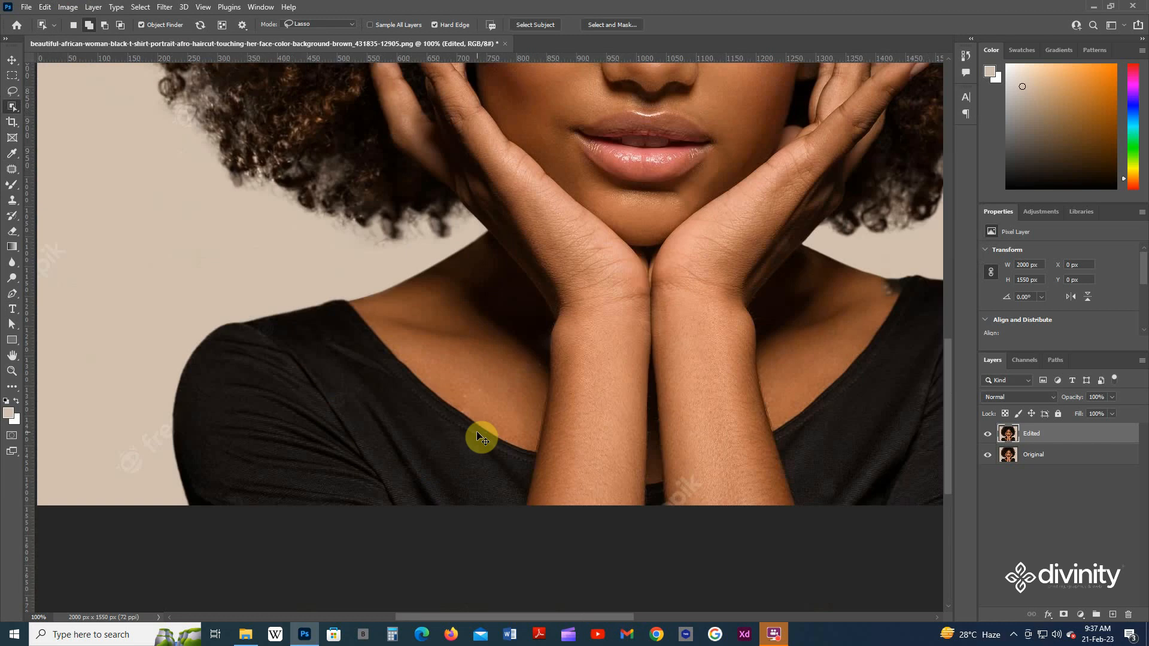
scroll(477, 439, "down", 1)
left_click_drag(661, 385, 659, 377)
scroll(556, 411, "up", 1)
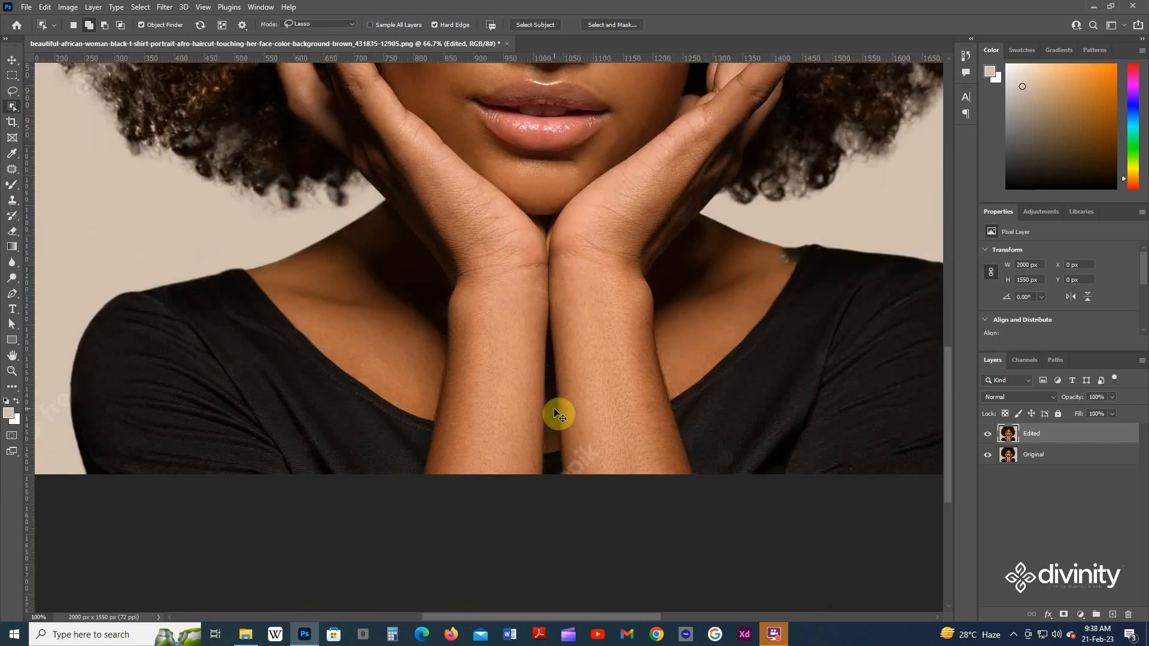
scroll(556, 410, "up", 1)
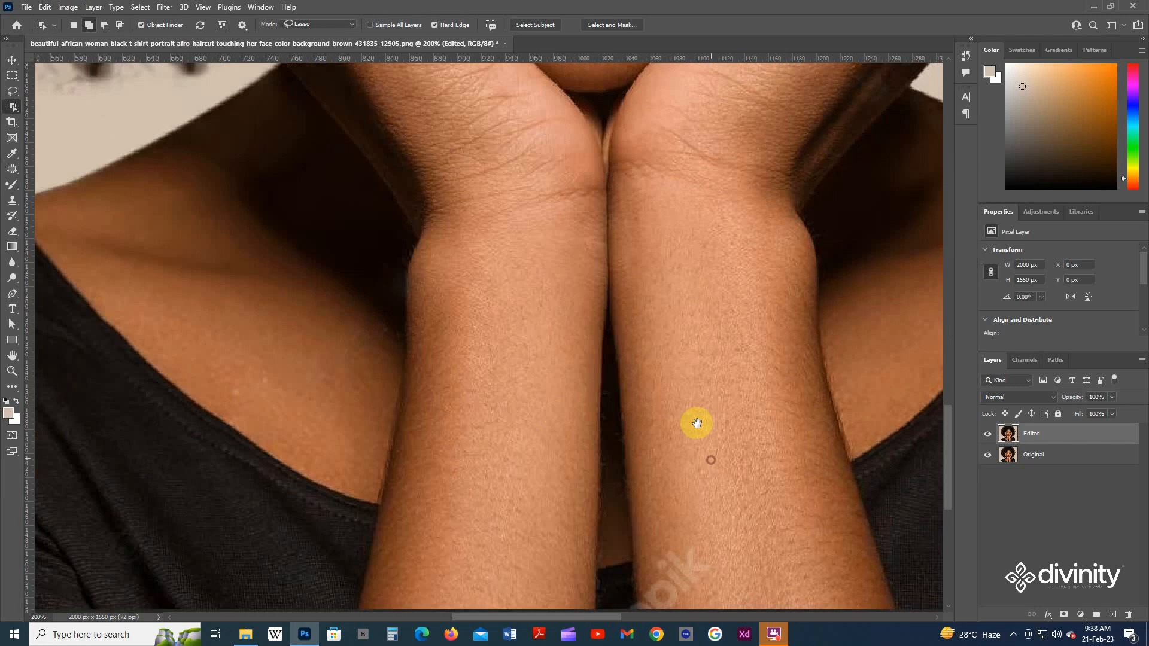
left_click_drag(692, 418, 676, 389)
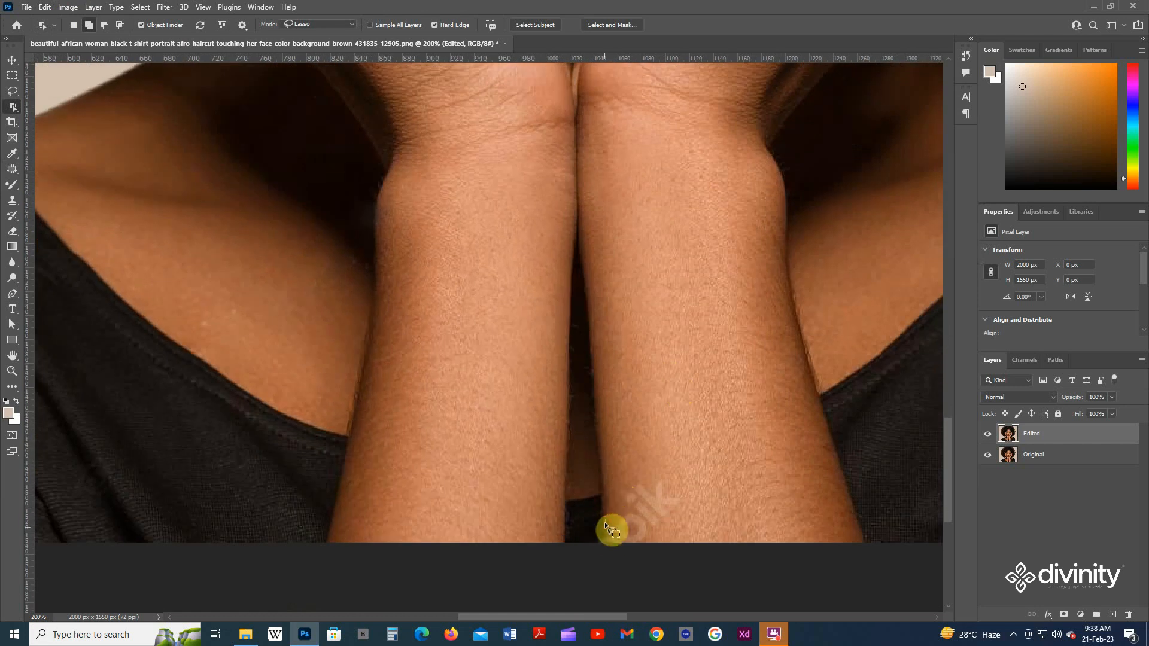
mouse_move(621, 546)
left_mouse_down()
mouse_move(676, 510)
mouse_move(674, 477)
mouse_move(648, 467)
mouse_move(606, 516)
left_mouse_up()
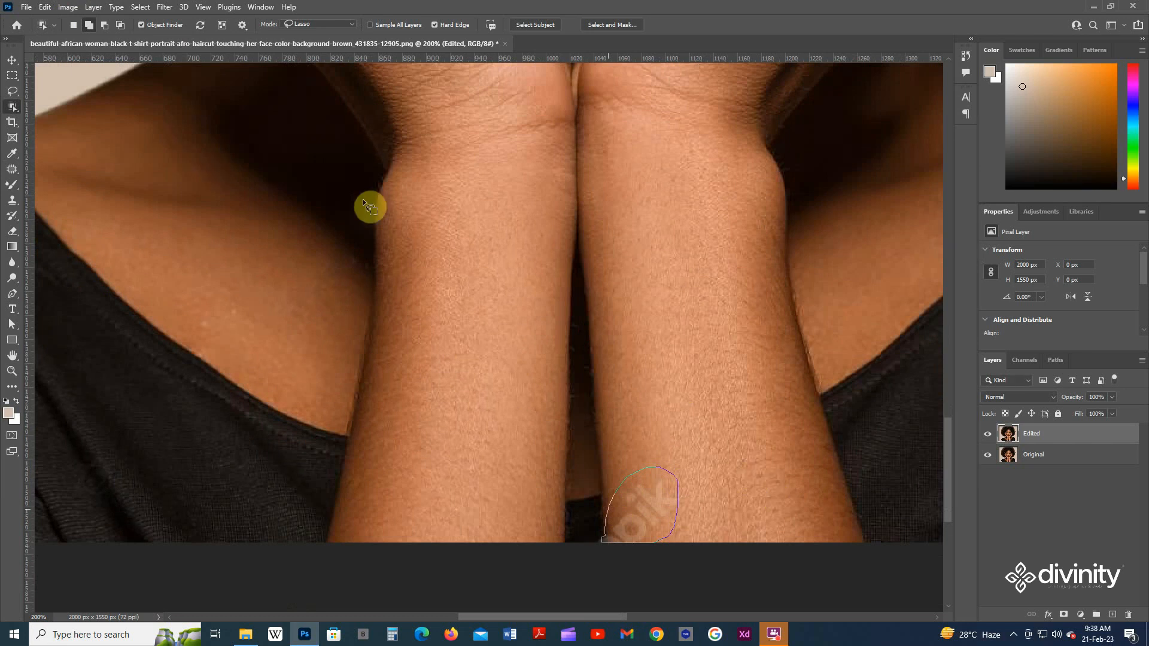
scroll(682, 472, "up", 1)
scroll(666, 479, "down", 3)
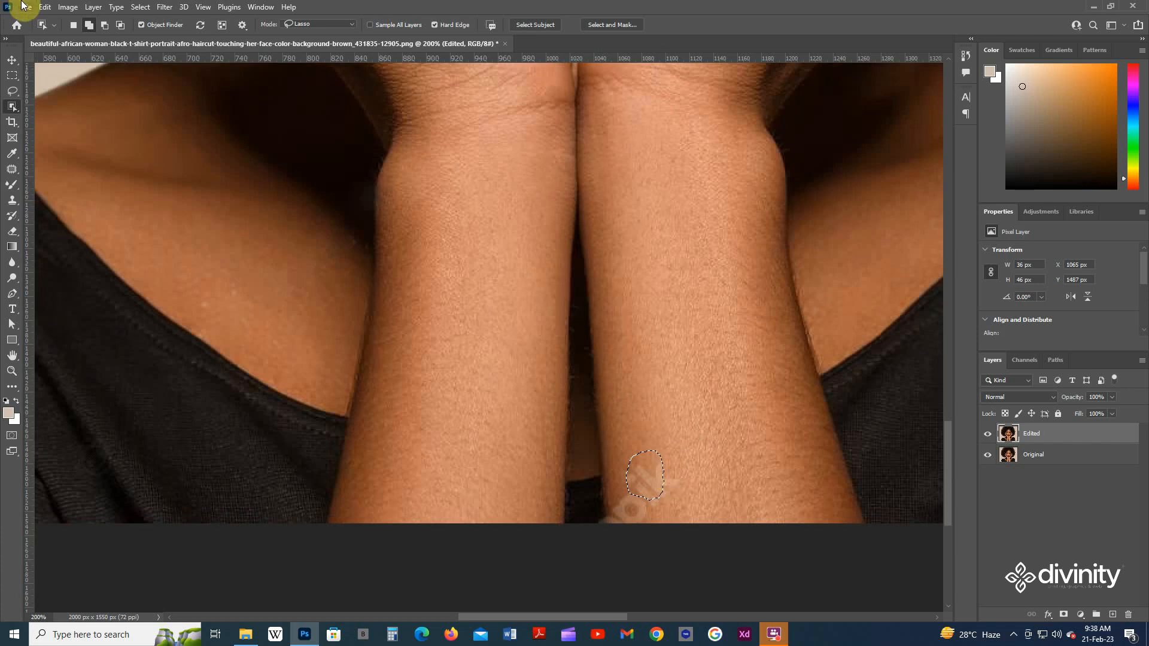
- Expand the selection around the forearm letters by 10 pixels
left_click(142, 8)
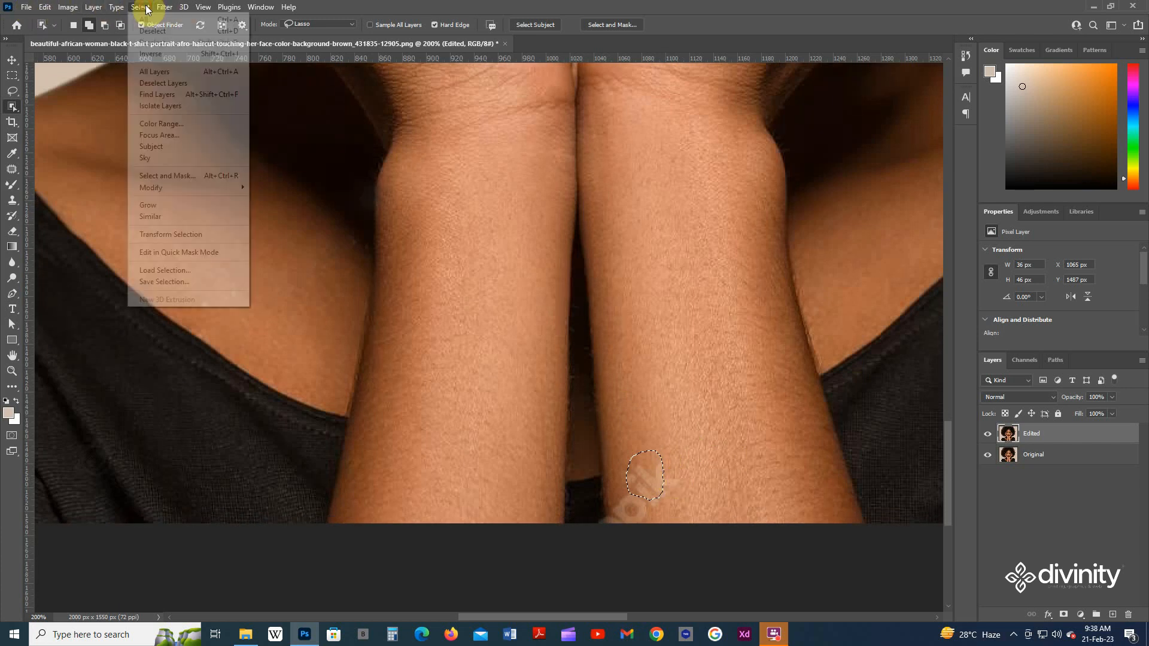
mouse_move(208, 191)
left_click(289, 211)
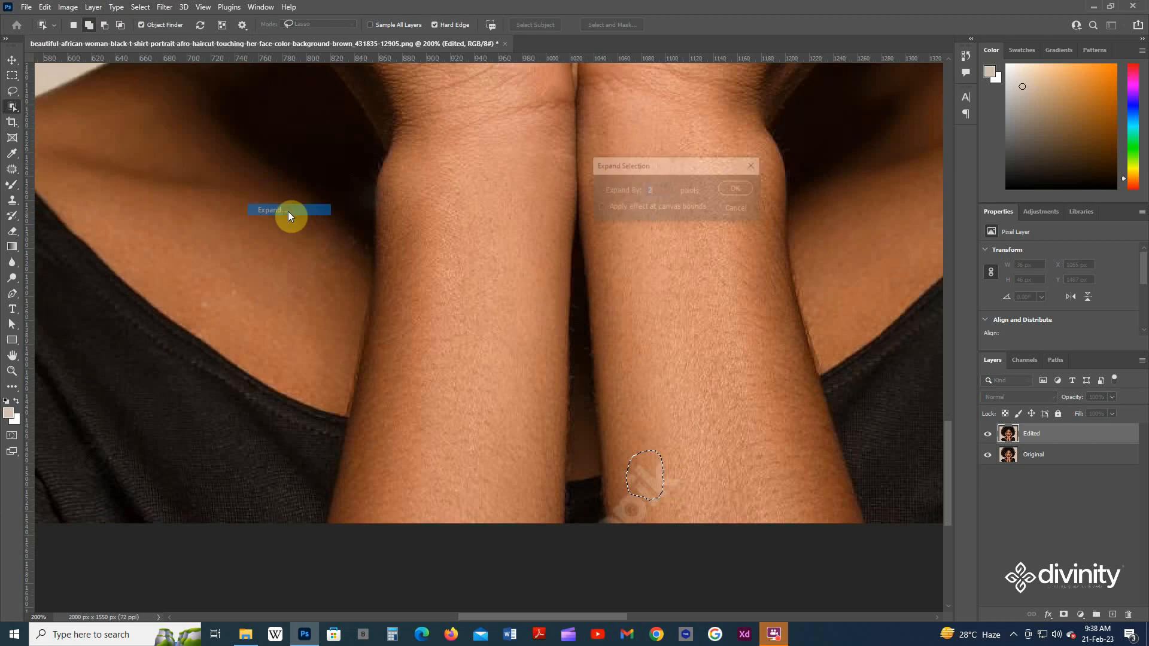
type("10")
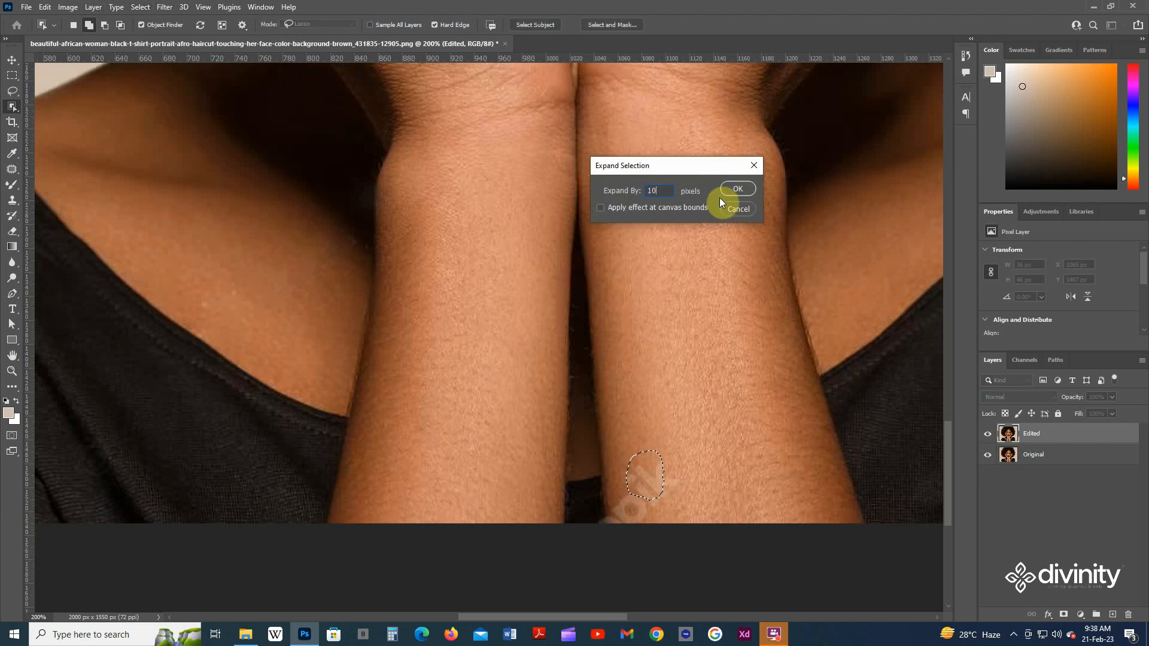
key("Return")
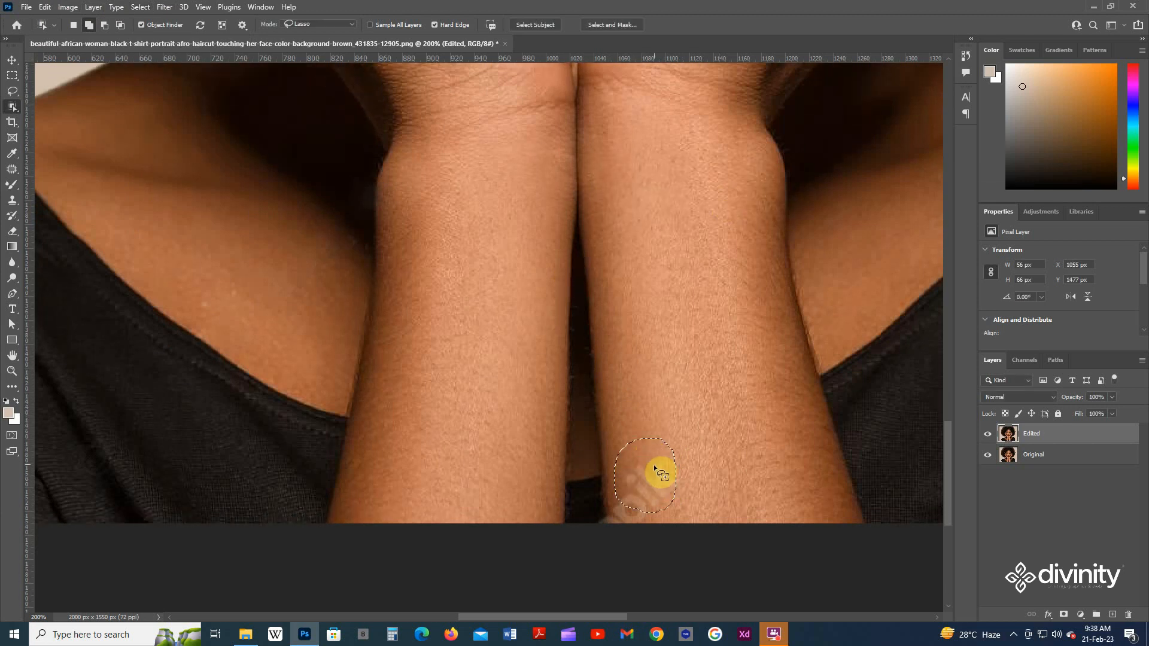
- Nudge the expanded forearm selection 8 px left and 26 px down over the watermark letters at the image's bottom edge
key("Down")
key("Down")
key("Down")
key("Down")
key("Down")
key("Down")
key("Down")
key("Down")
key("Down")
key("Down")
key("Down")
key("Down")
key("Down")
key("Left")
key("Left")
key("Left")
key("Left")
key("Left")
key("Left")
key("Left")
key("Left")
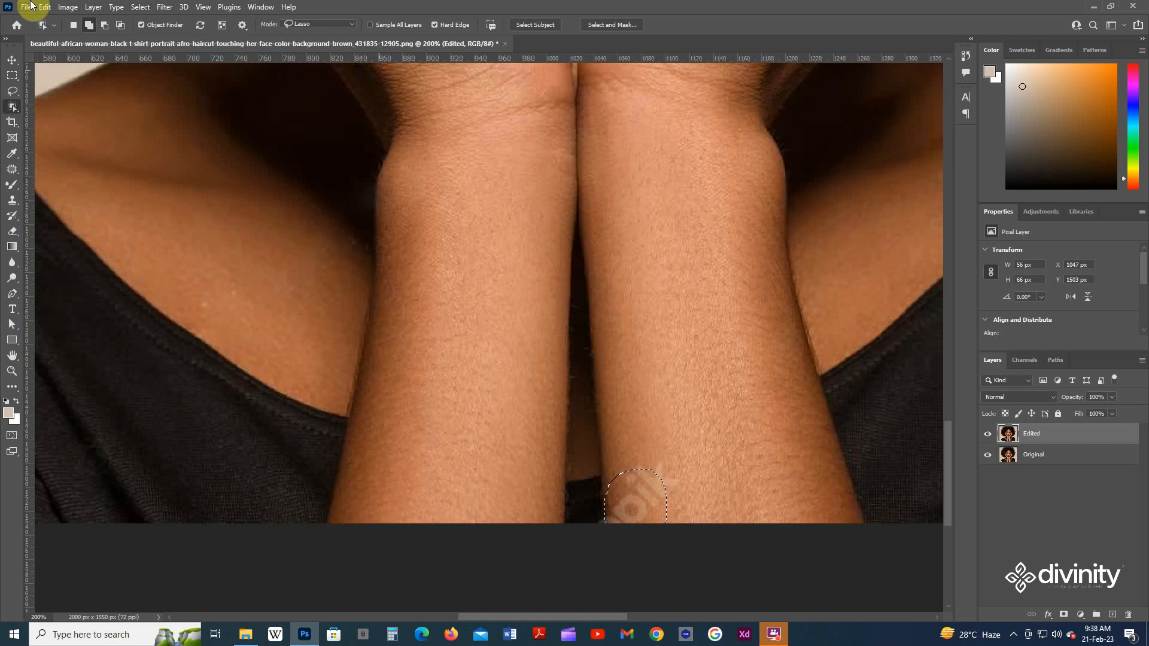
- Expand the selection around the forearm letters by 5 pixels and nudge it 4 px right
left_click(138, 7)
mouse_move(163, 187)
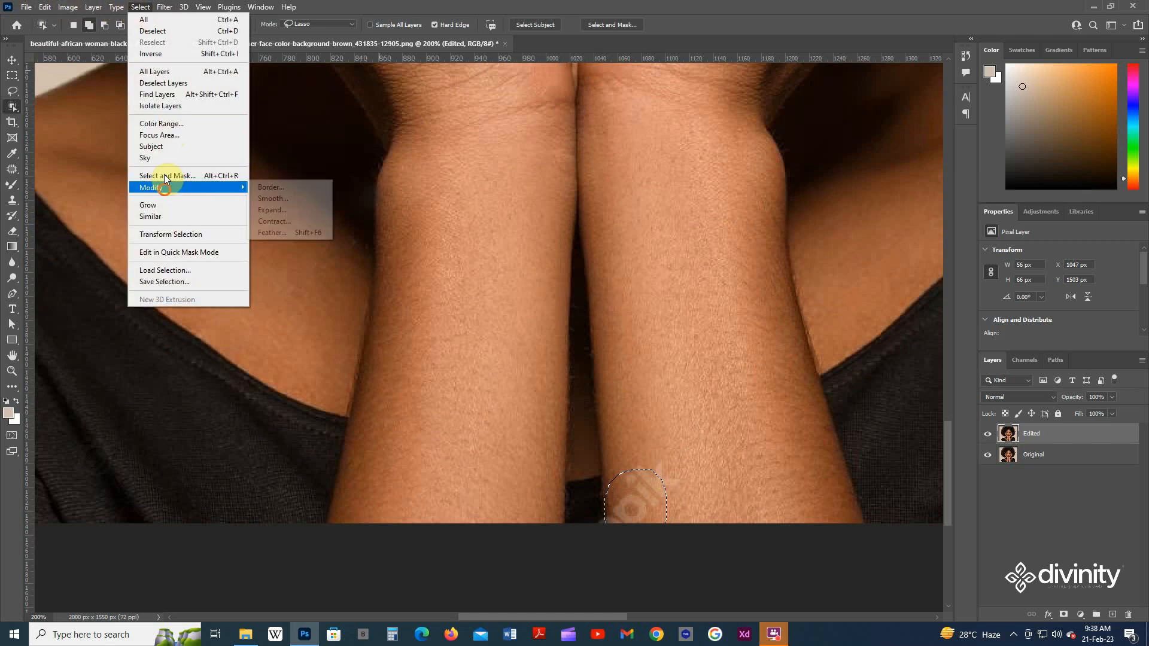
left_click(293, 210)
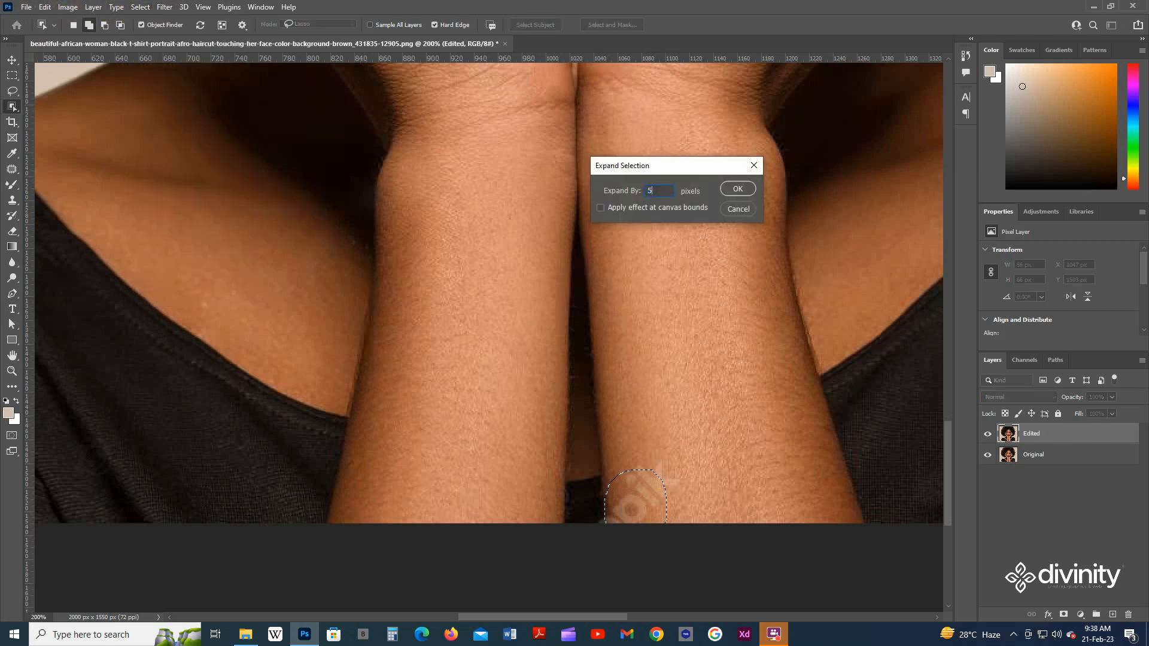
type("5")
key("Return")
scroll(526, 410, "down", 1)
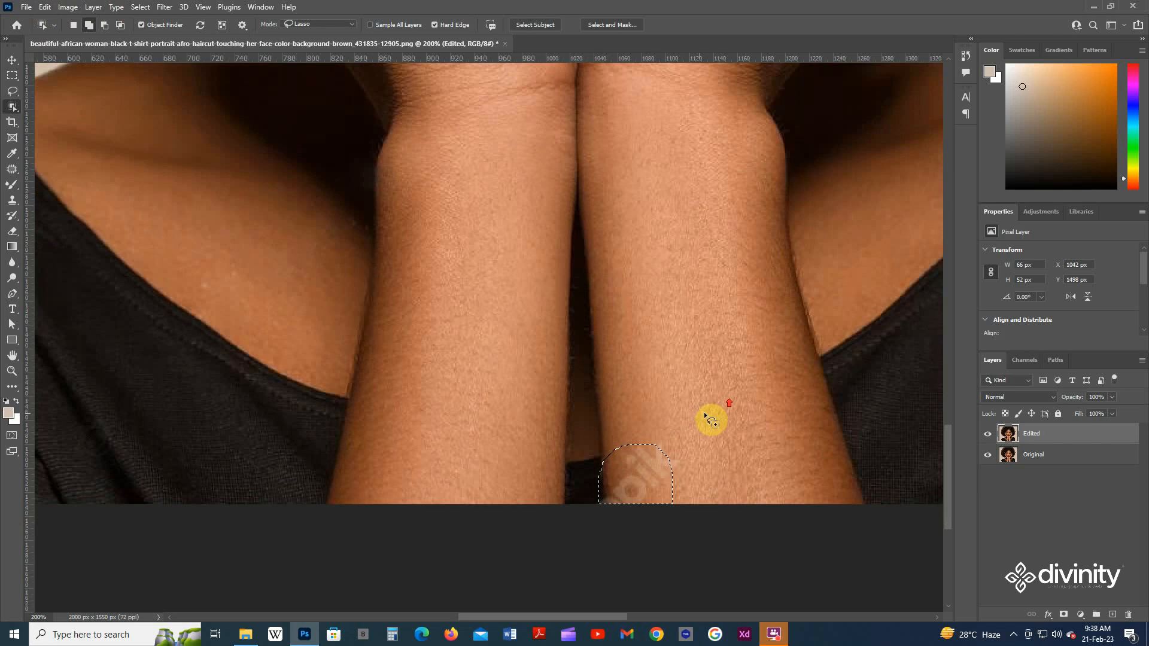
key("Right")
key("Right")
key("Right")
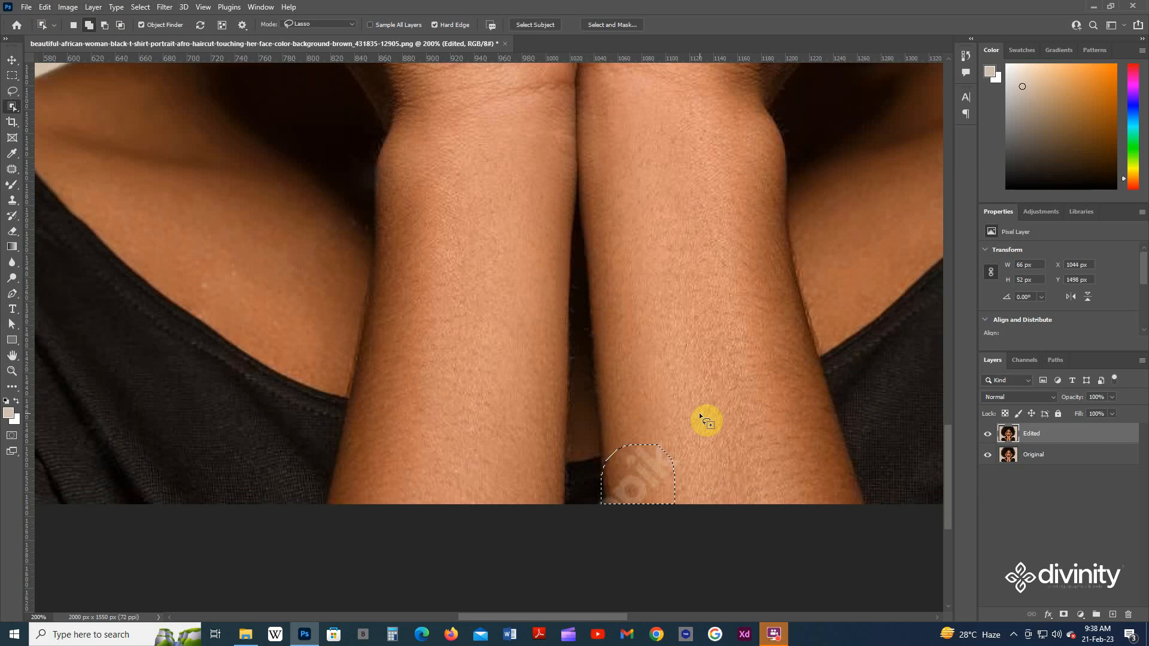
key("Up")
key("Up")
key("Up")
key("Down")
key("Down")
key("Down")
- Fill the forearm letters selection using Content-Aware with color adaptation at 100% opacity, and clear the selection
left_click(45, 7)
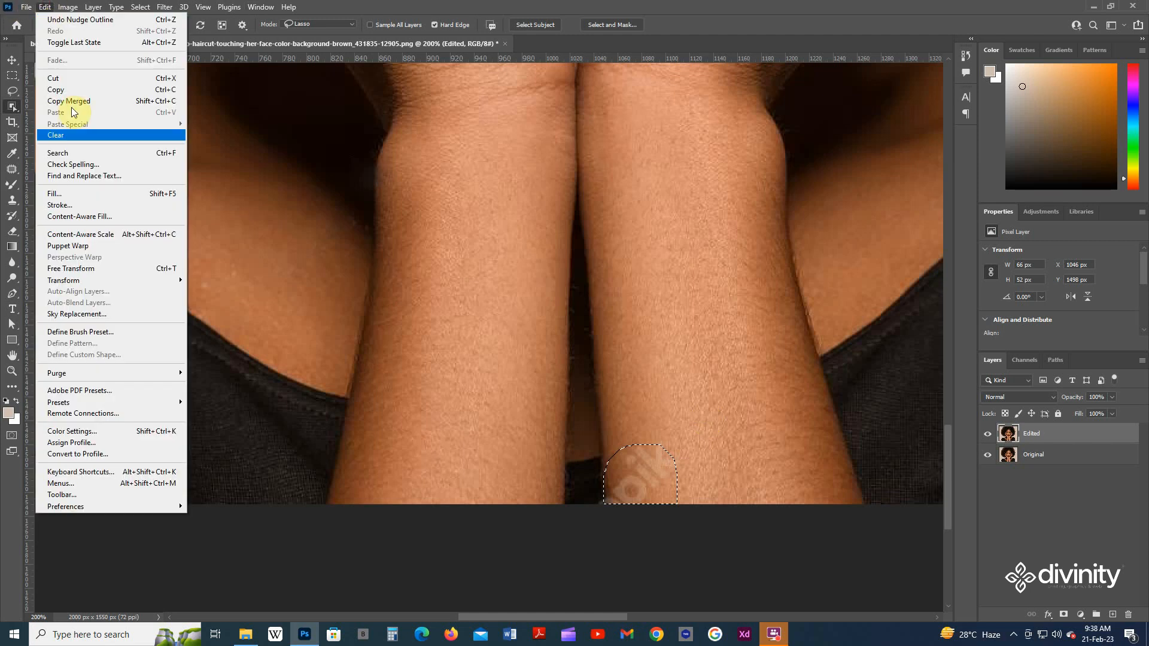
left_click(75, 191)
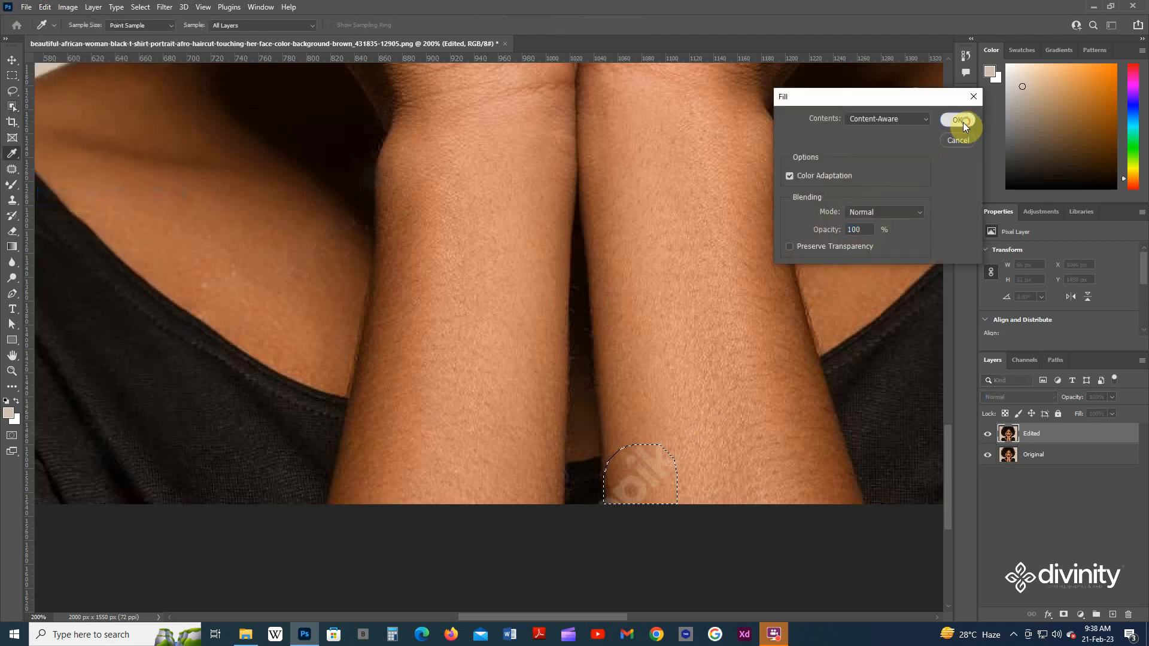
left_click(964, 122)
scroll(671, 464, "down", 2)
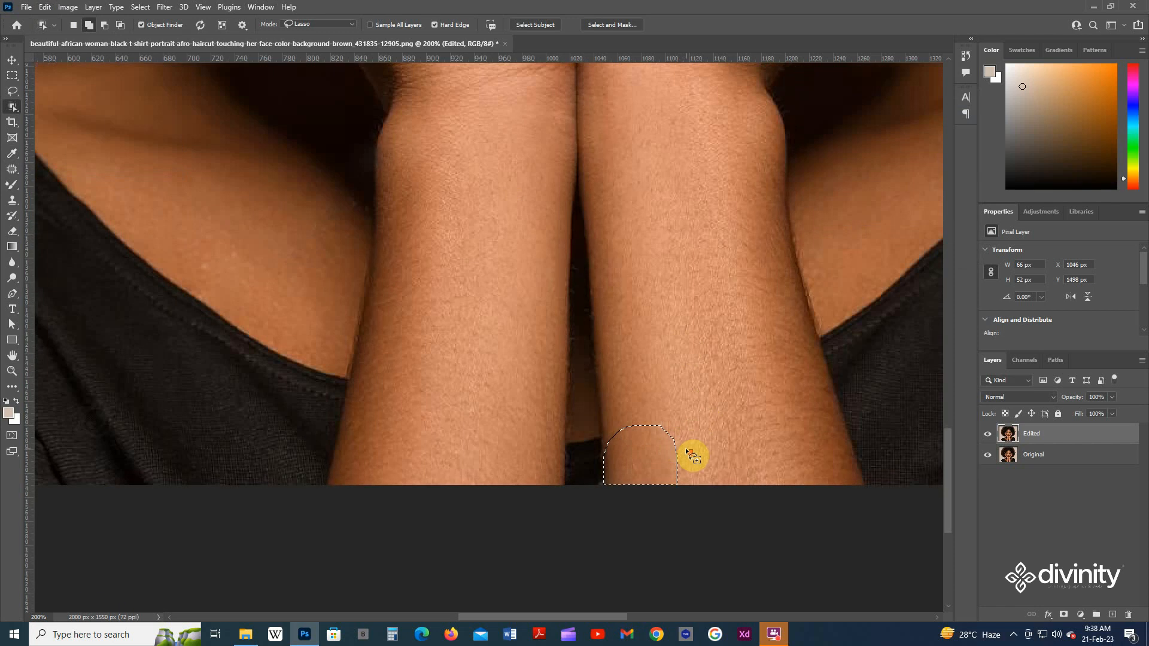
left_click(689, 450)
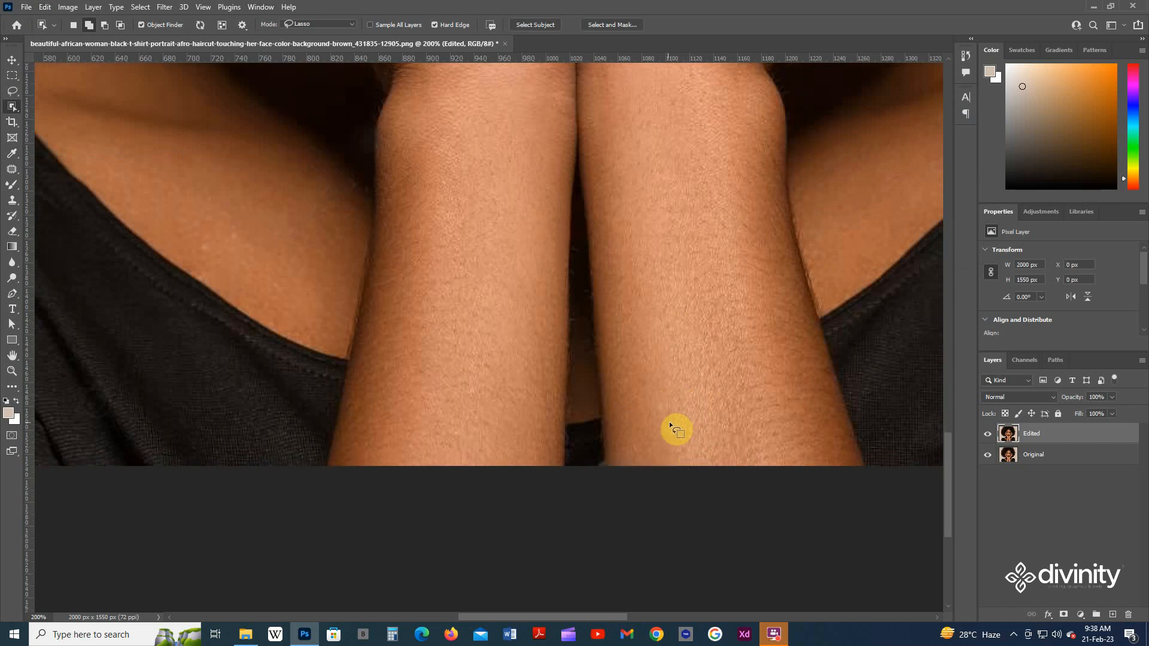
mouse_move(657, 397)
left_mouse_down()
mouse_move(661, 436)
mouse_move(691, 385)
left_mouse_up()
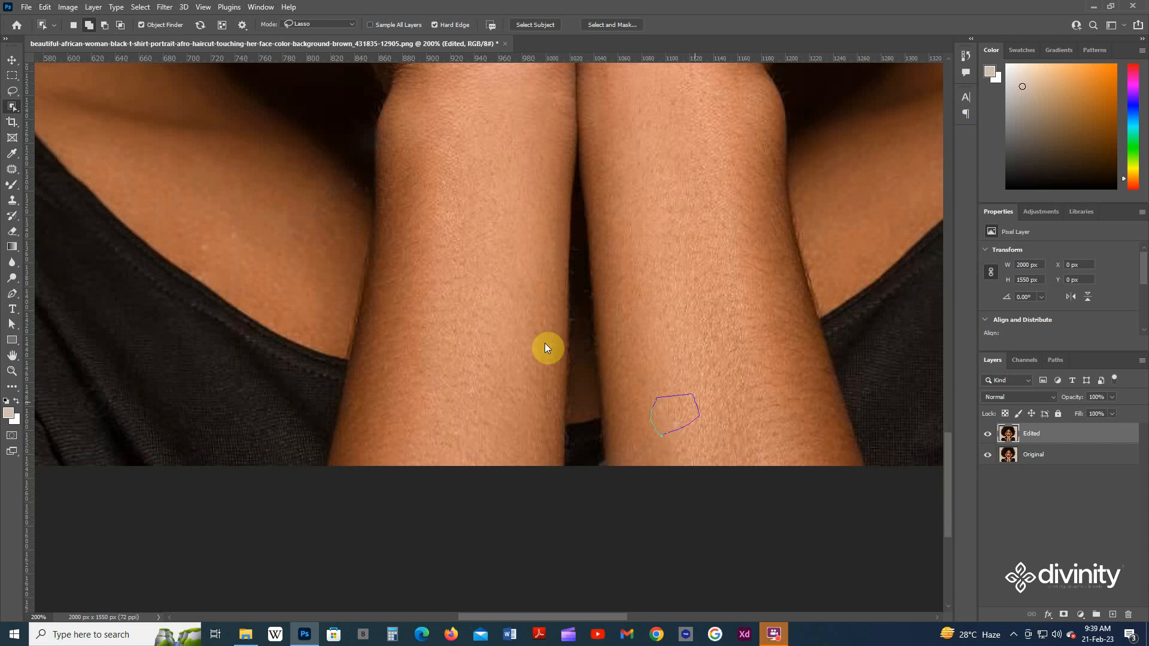
left_click(577, 244)
scroll(726, 418, "up", 1)
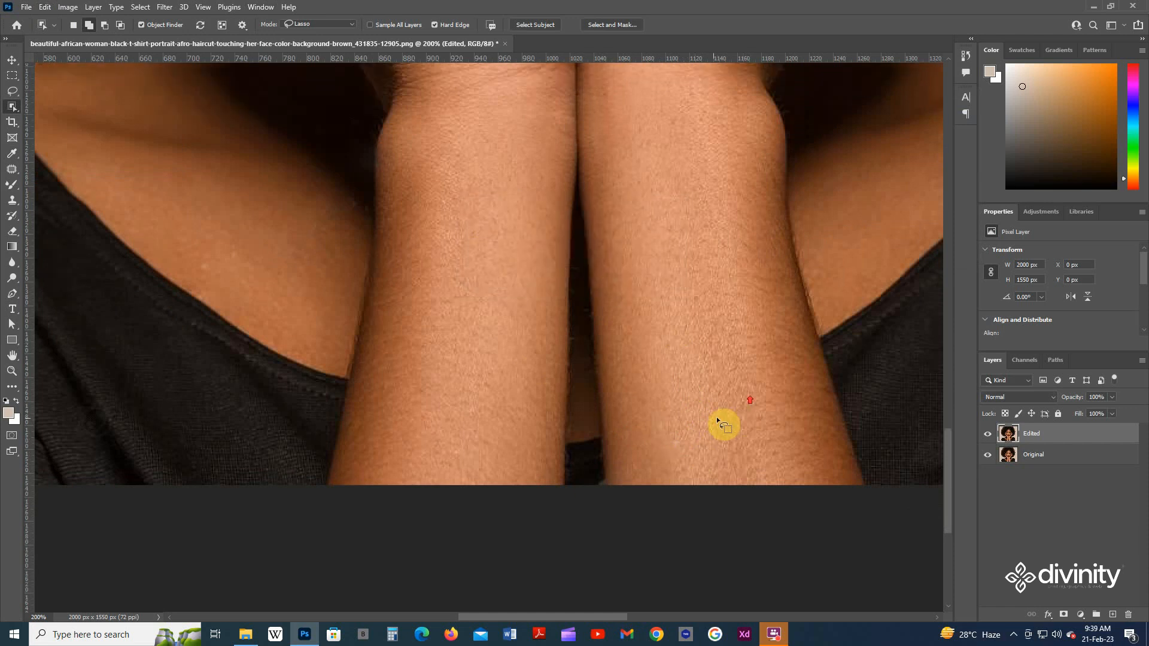
scroll(736, 441, "up", 2)
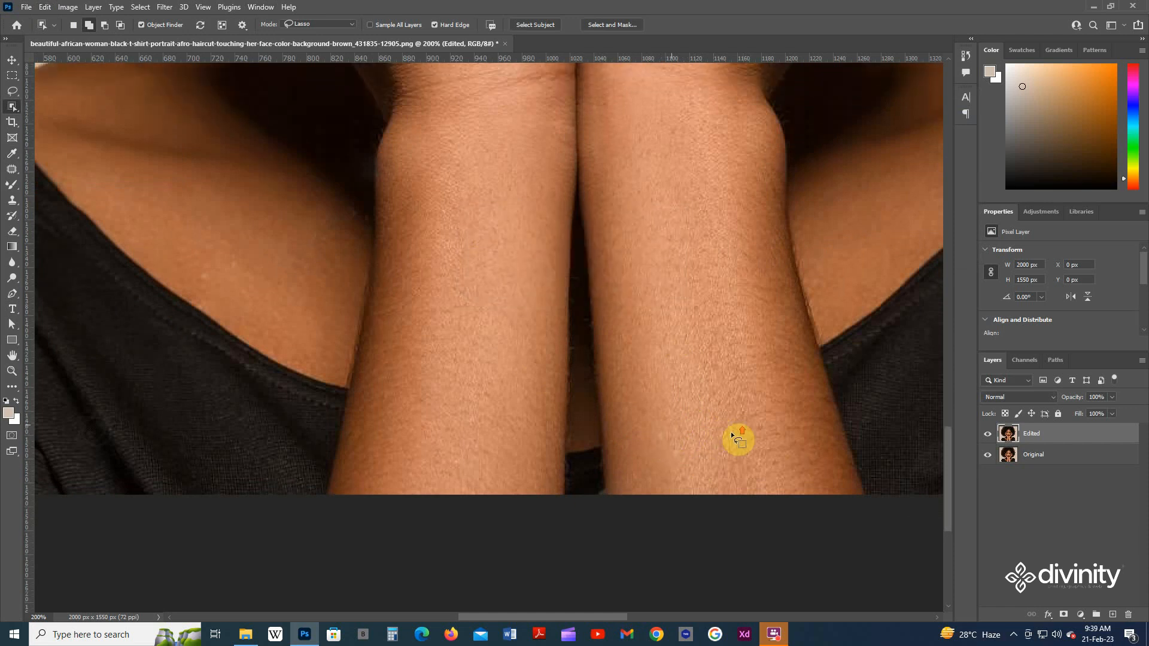
- Lasso the leftover watermark trace on the same forearm, about 44 by 42 px, fill it using Content-Aware at 100% opacity, and clear the selection
mouse_move(666, 441)
left_mouse_down()
mouse_move(646, 468)
mouse_move(691, 430)
left_mouse_up()
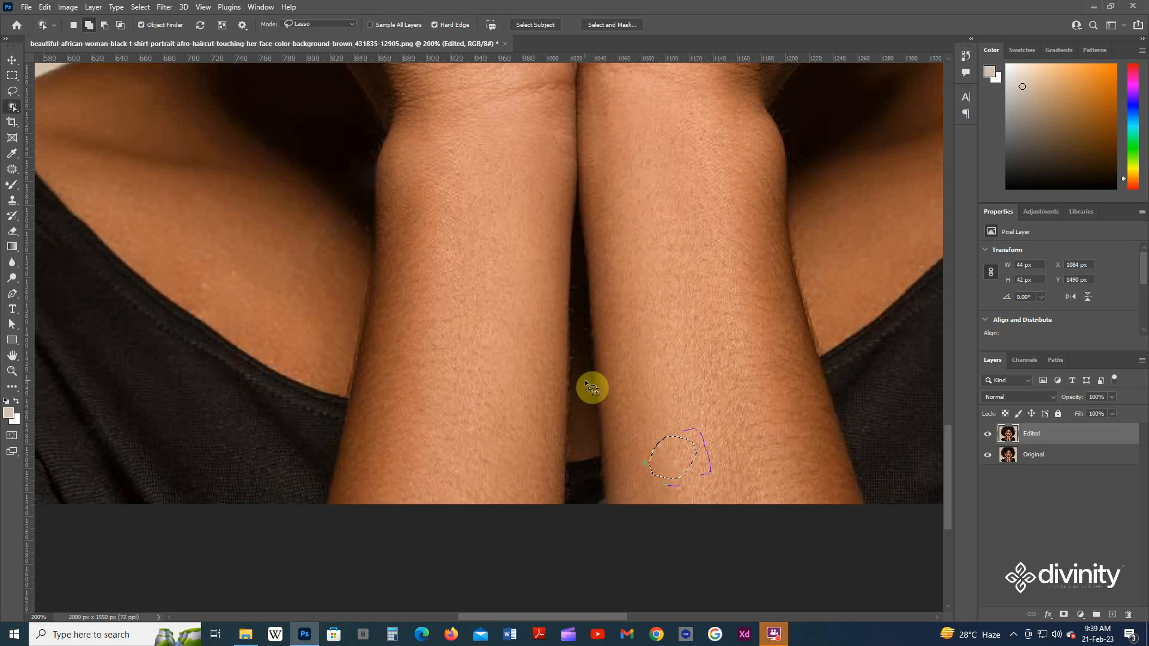
scroll(688, 446, "up", 2)
left_click(45, 6)
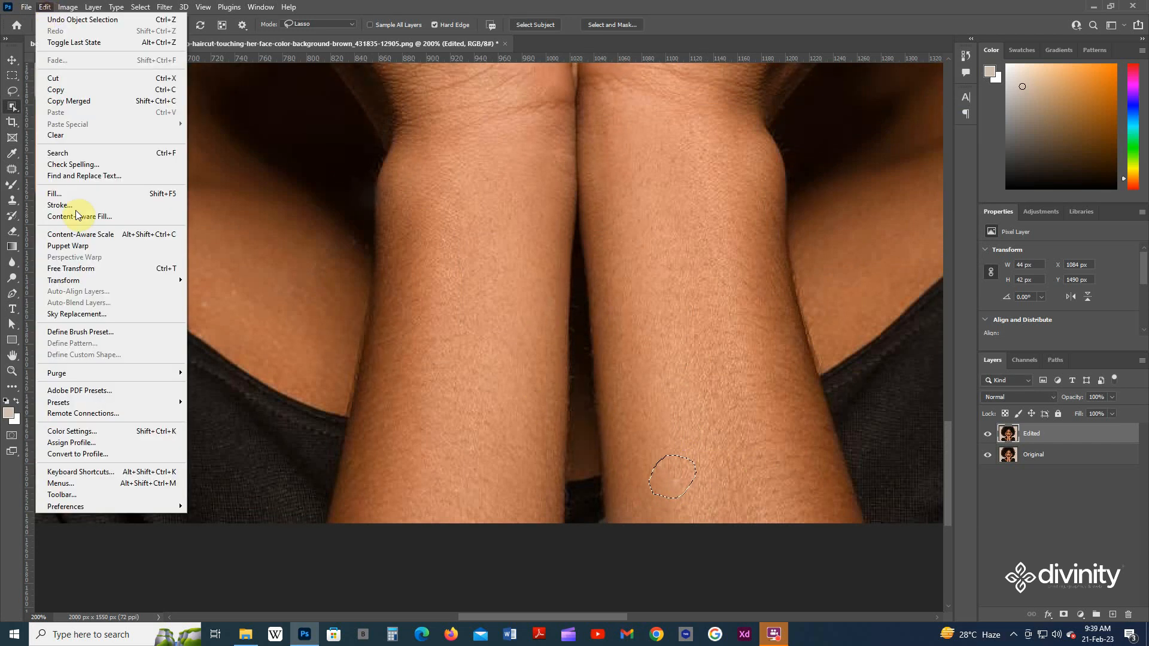
left_click(82, 194)
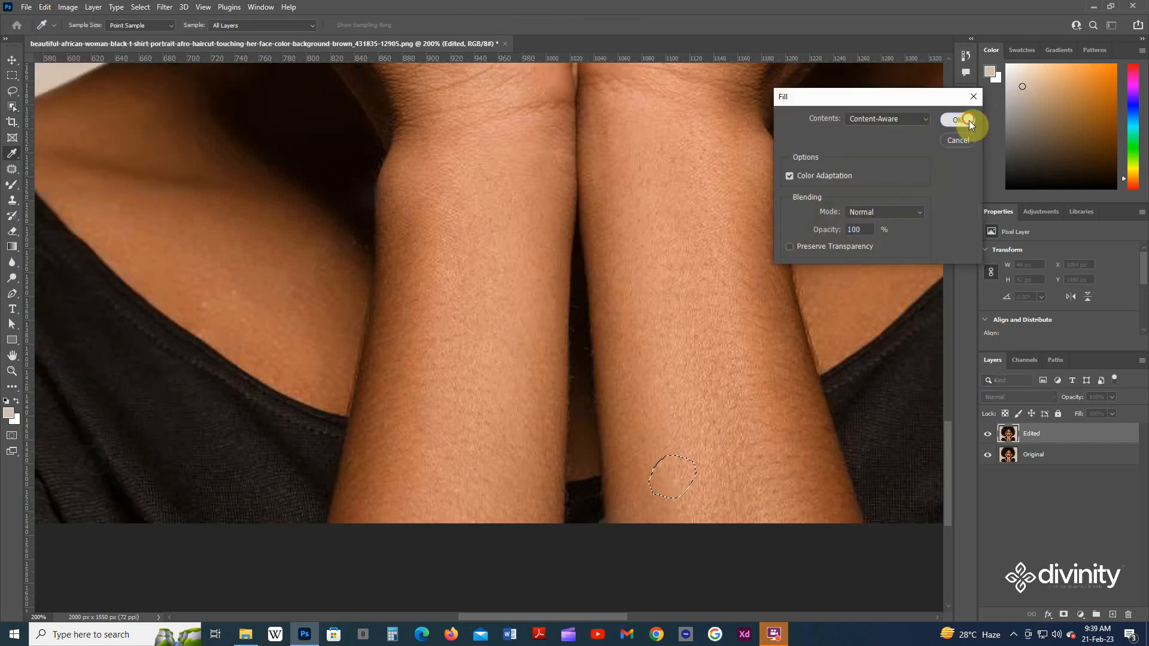
left_click(967, 120)
scroll(716, 328, "up", 1)
key("ctrl+d")
- Lasso the watermark logo in the dark hair beside the raised fingertip, about 34 by 52 px
key("ctrl+minus")
key("ctrl+minus")
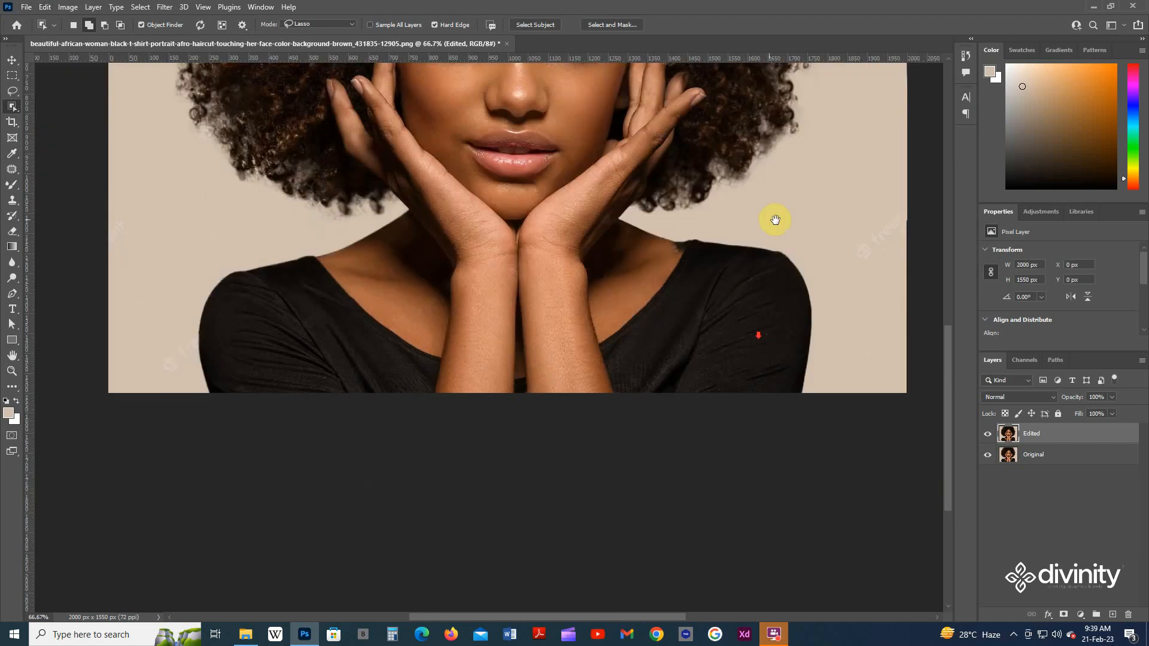
left_click_drag(774, 221, 674, 384)
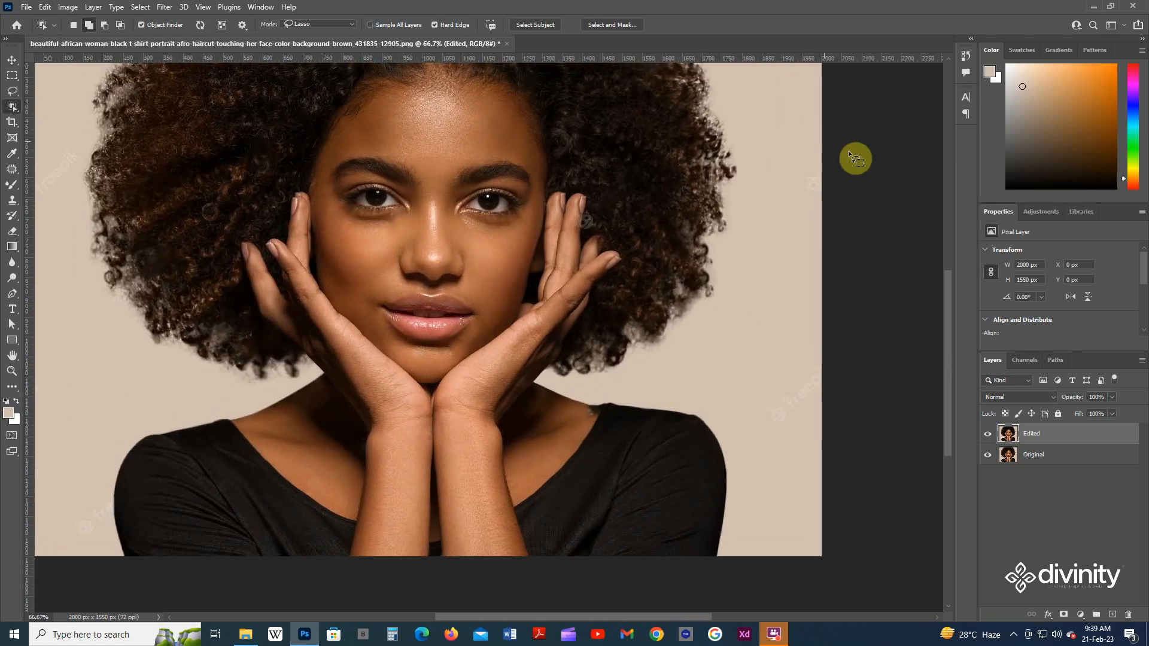
scroll(591, 231, "up", 1)
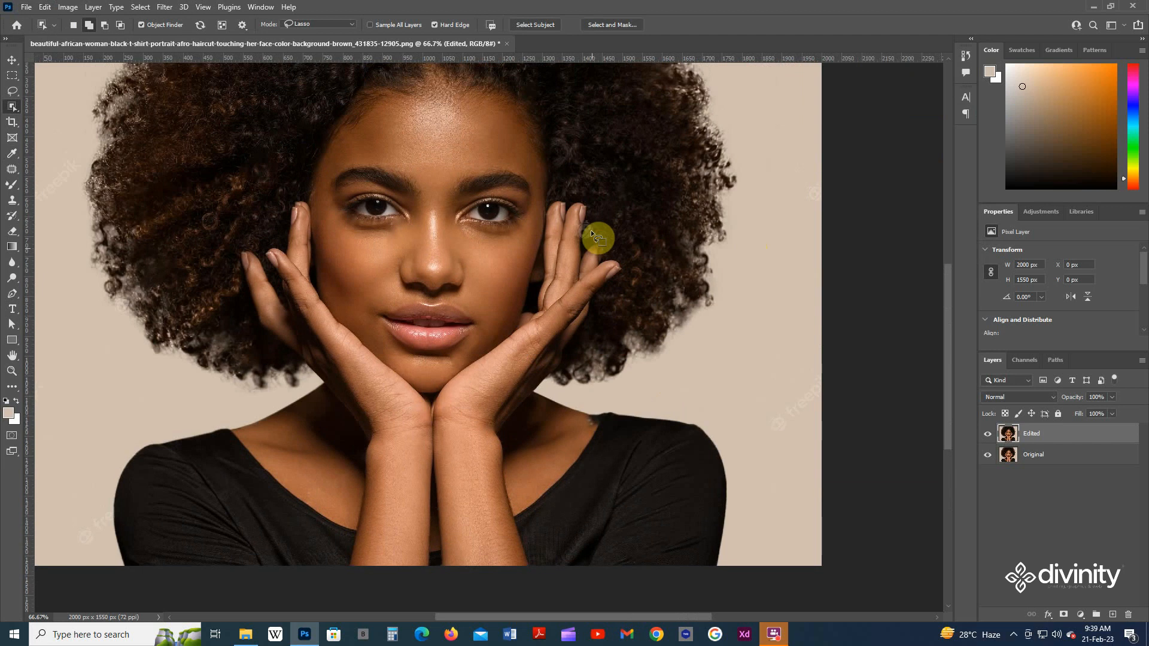
scroll(590, 230, "up", 3)
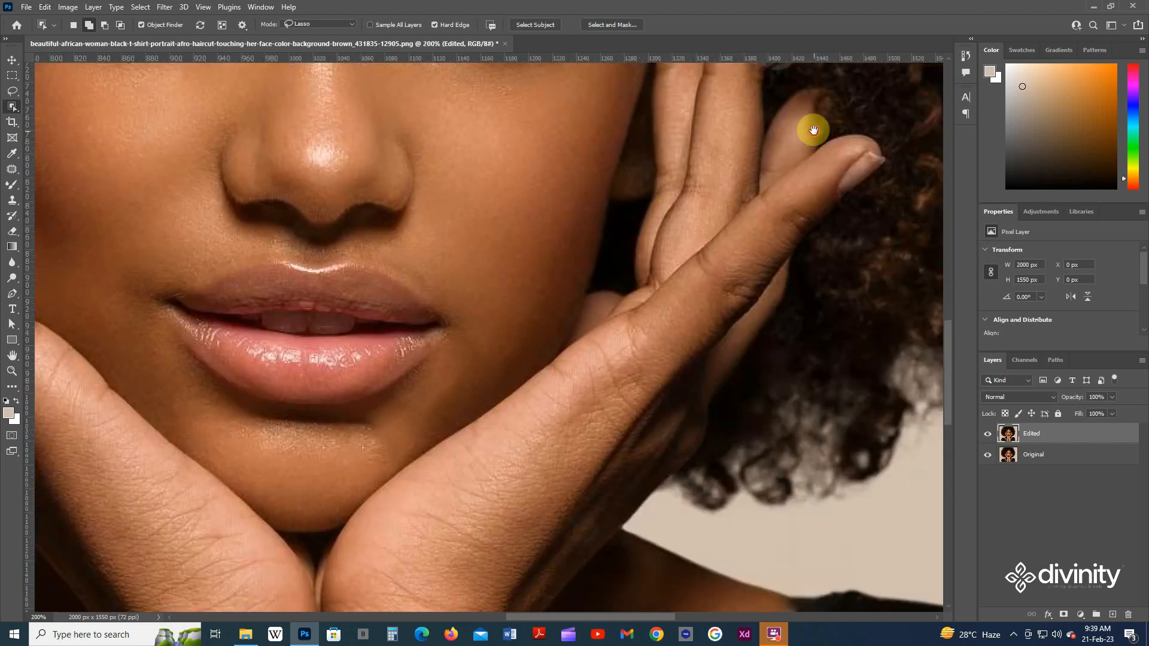
left_click_drag(813, 131, 664, 309)
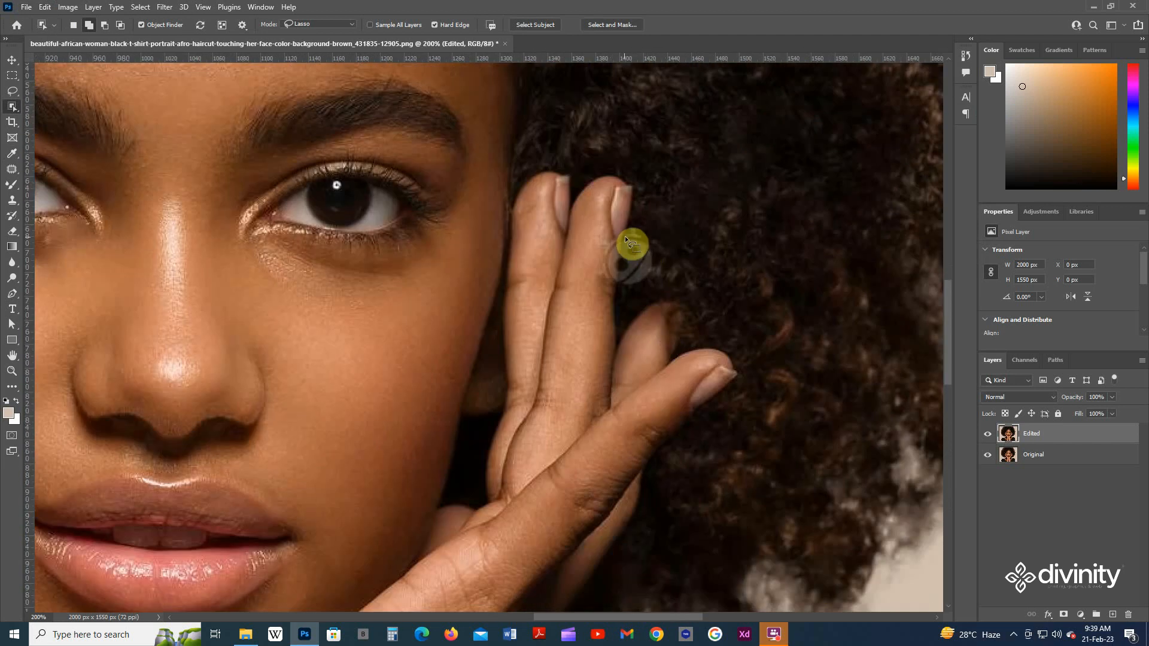
left_click_drag(624, 236, 618, 266)
left_click_drag(631, 227, 646, 247)
left_click_drag(648, 264, 626, 261)
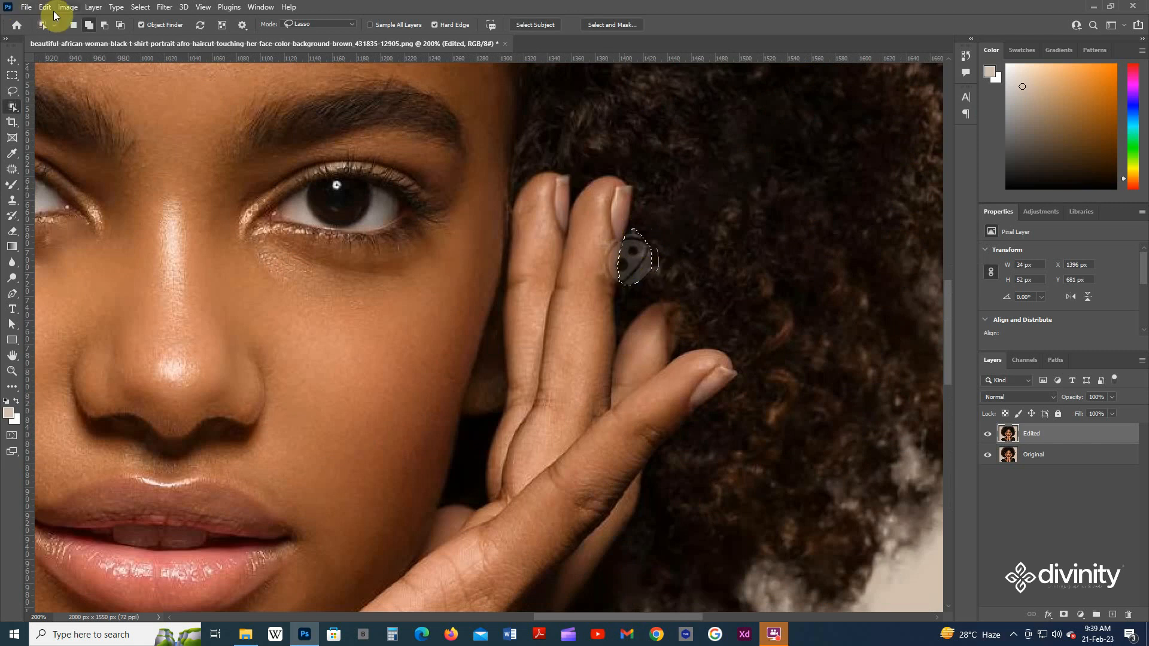
- Expand the selection around the hair logo to 40 by 58 px and nudge it 1 px right and 2 px down
left_click(136, 7)
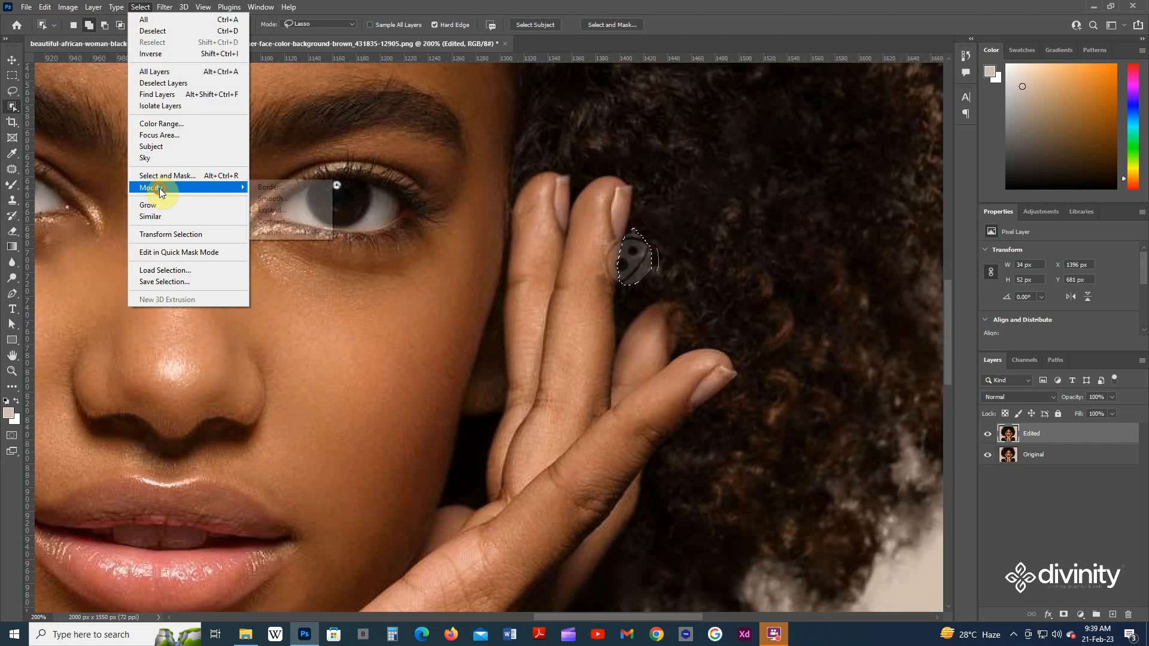
mouse_move(160, 188)
left_click(295, 212)
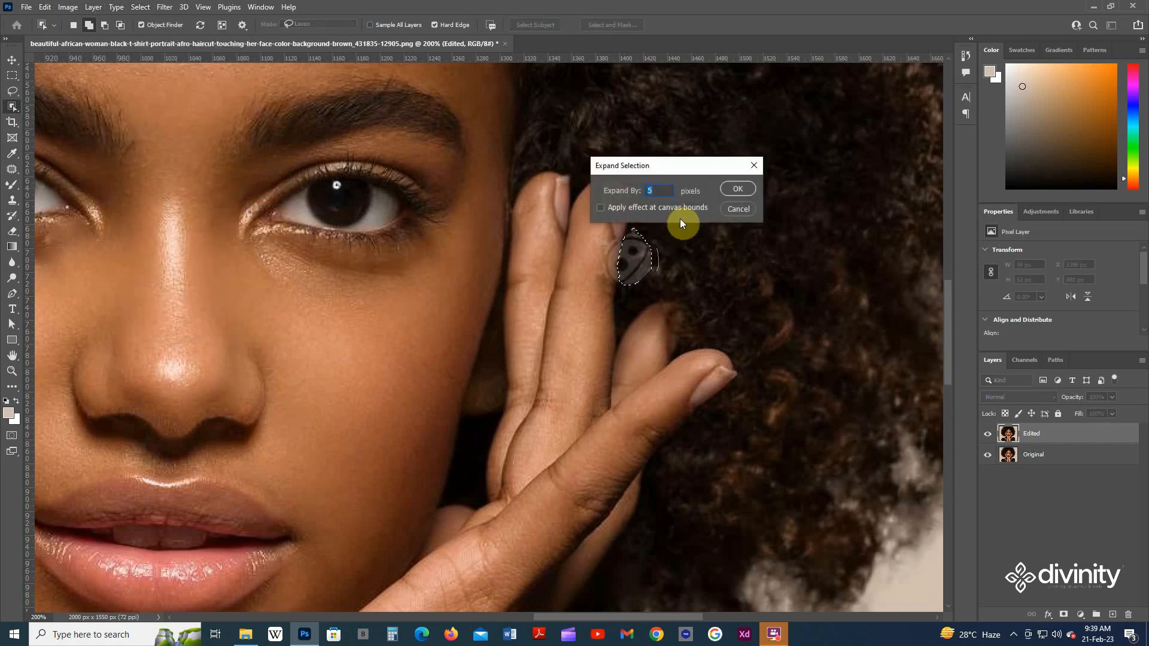
key("Return")
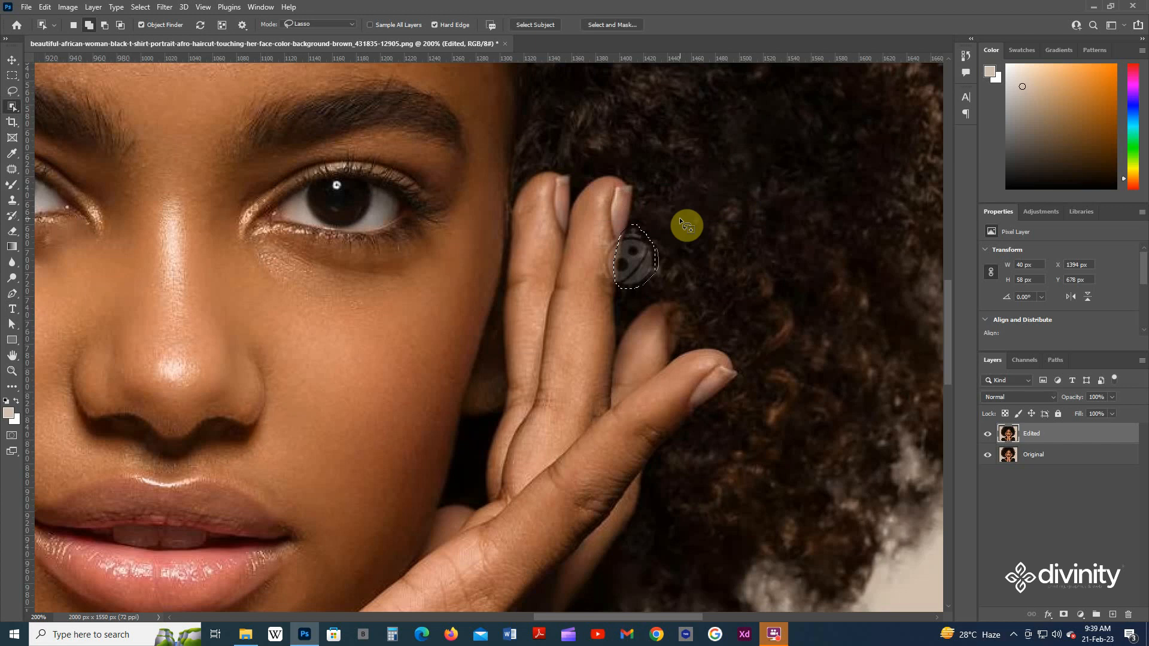
key("Right")
key("Right")
key("Down")
key("Down")
- Fill the logo selection beside the fingertip using Content-Aware with color adaptation at 100% opacity
left_click(45, 7)
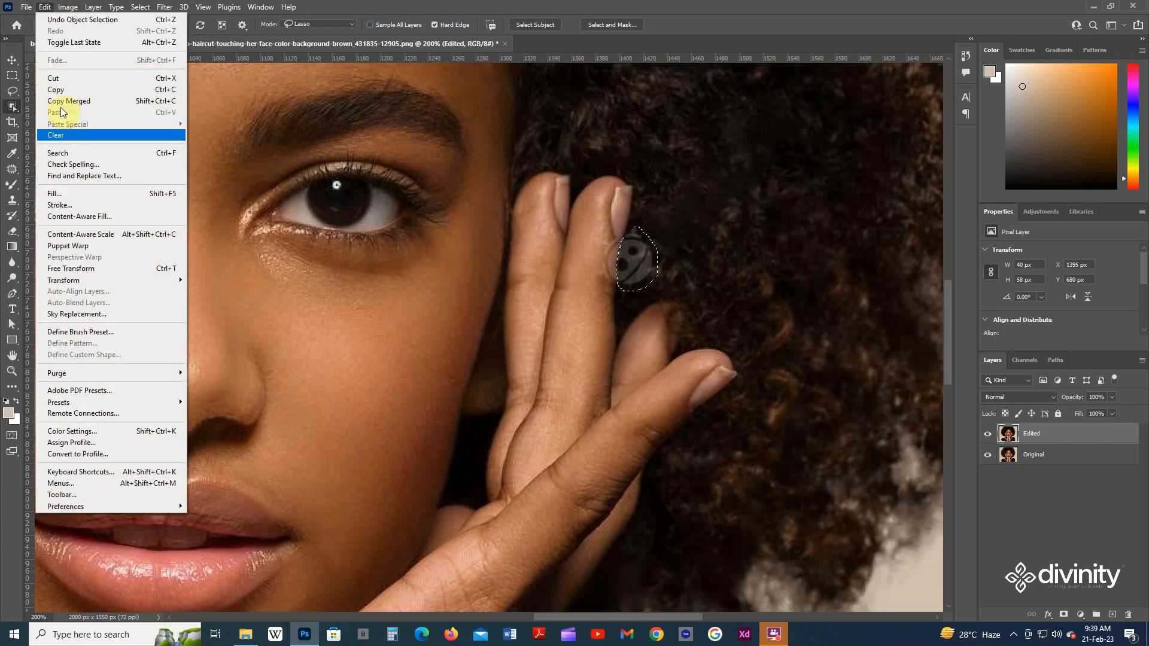
left_click(66, 193)
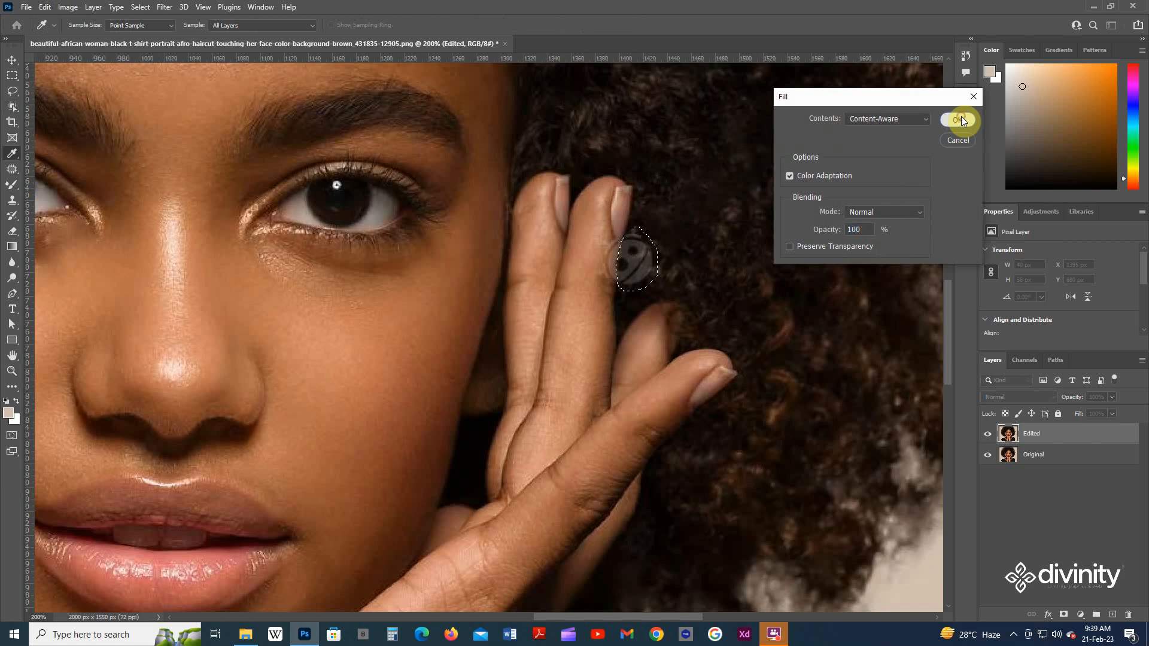
left_click(959, 118)
scroll(564, 308, "up", 1)
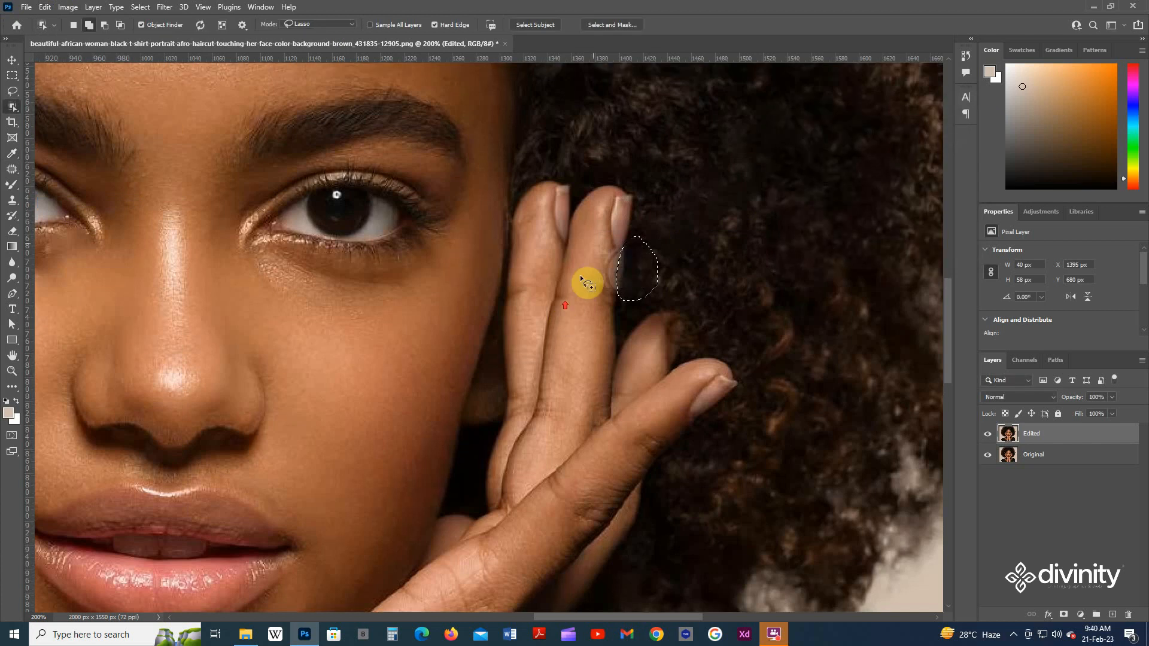
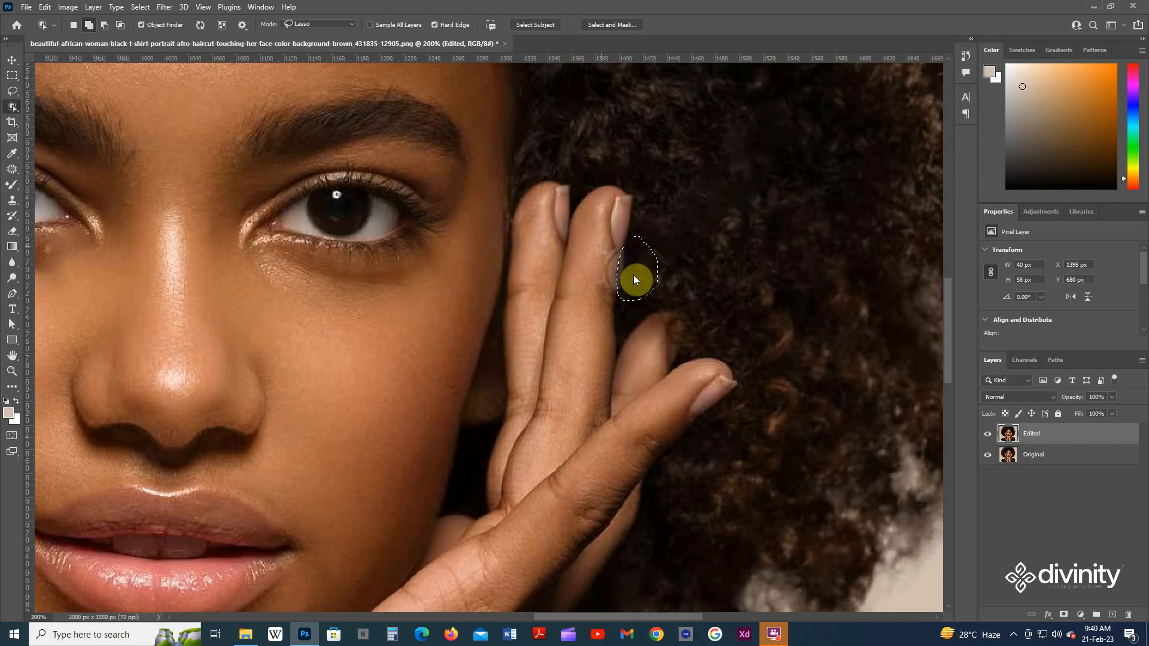
left_click(247, 634)
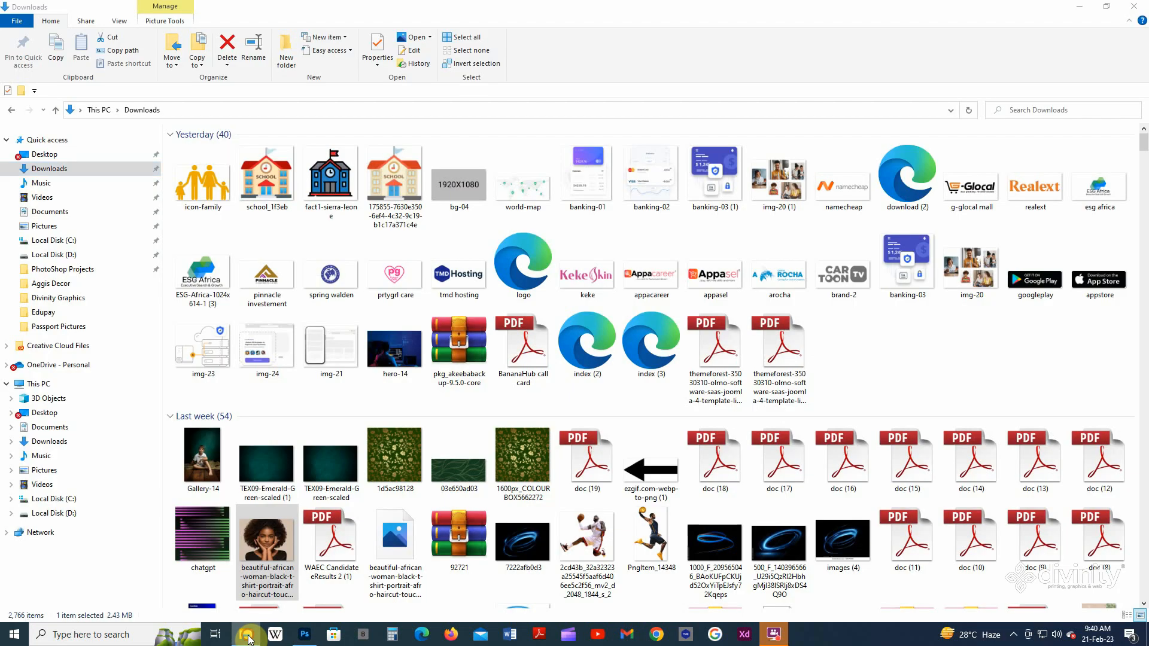
left_click(247, 634)
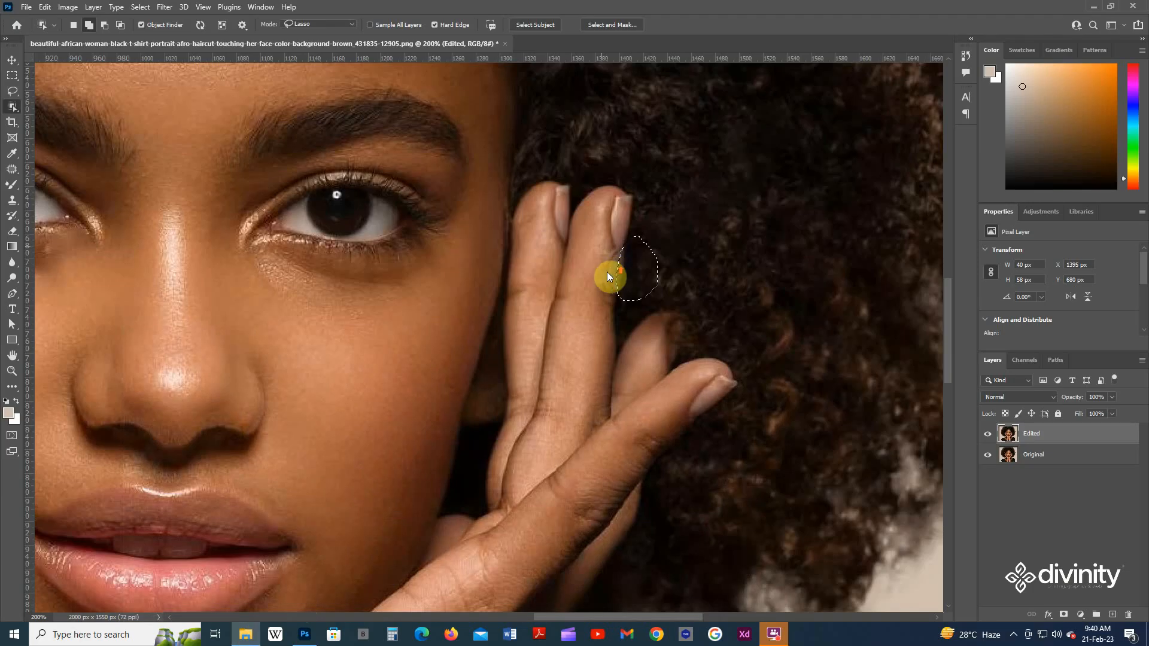
left_click(449, 560)
scroll(449, 560, "up", 1)
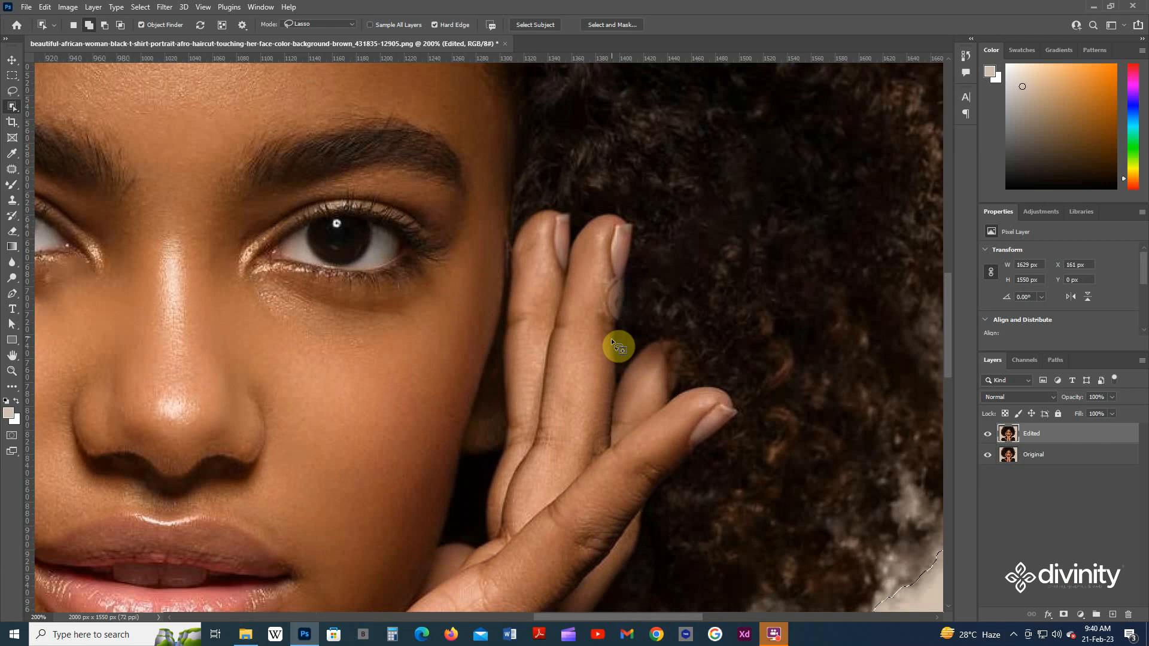
scroll(610, 293, "up", 1)
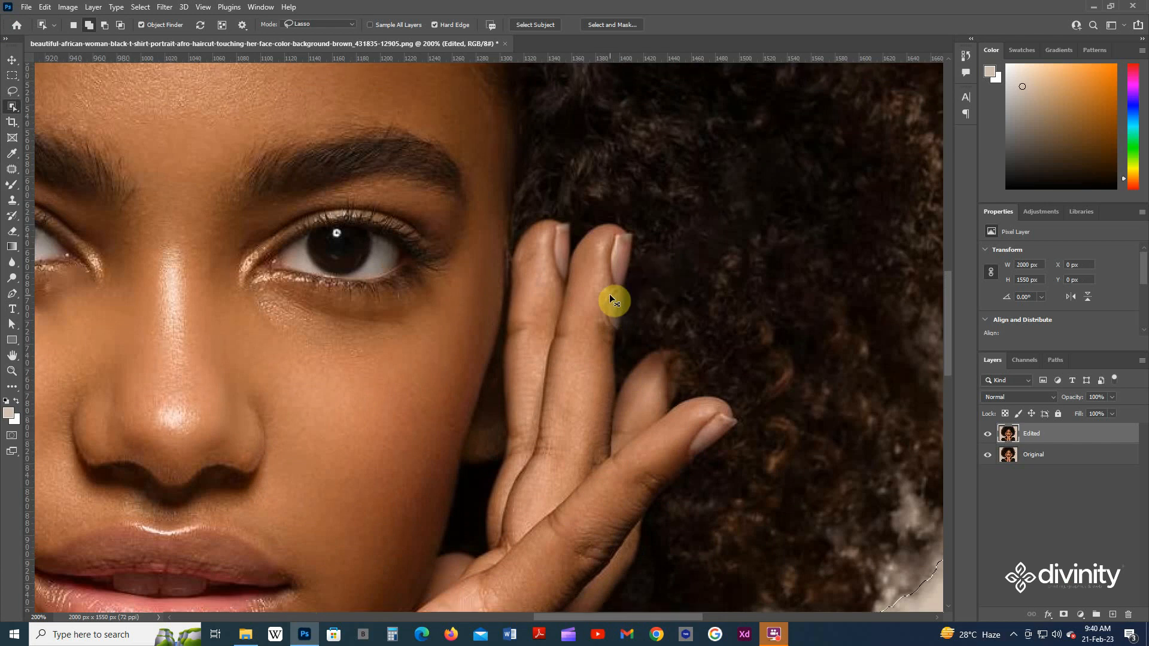
- Lasso the leftover logo trace along the finger's edge, about 19 by 38 px, and fill it using Content-Aware at 100% opacity
mouse_move(615, 289)
left_mouse_down()
mouse_move(603, 312)
mouse_move(617, 324)
mouse_move(620, 290)
left_mouse_up()
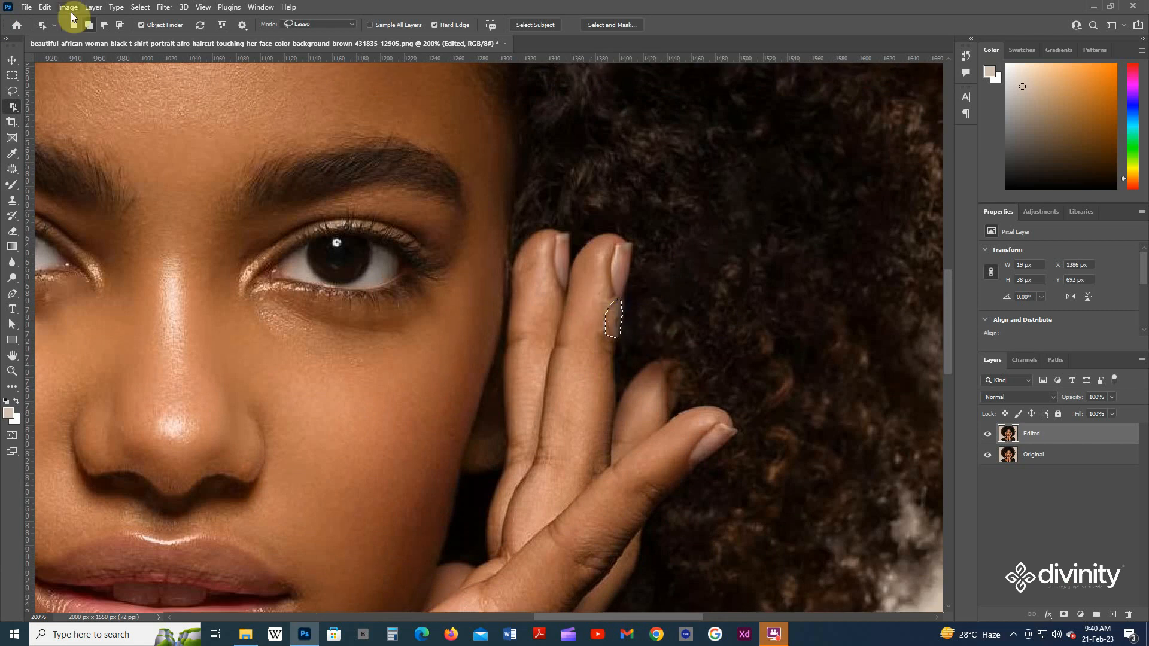
left_click(45, 7)
left_click(70, 189)
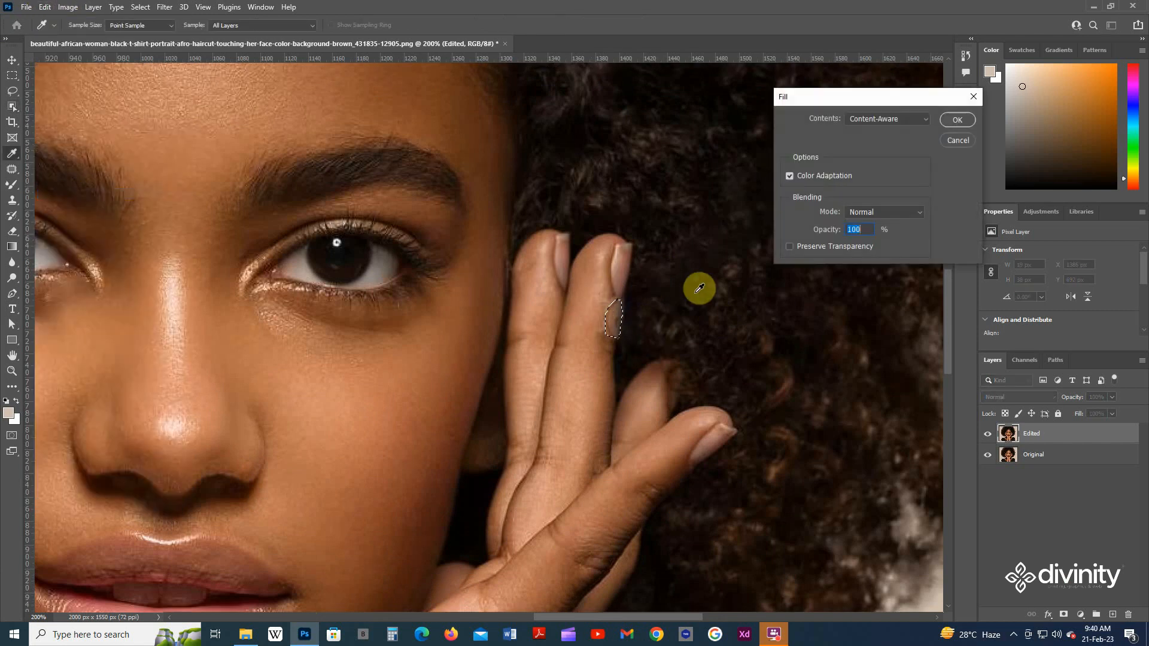
left_click(957, 120)
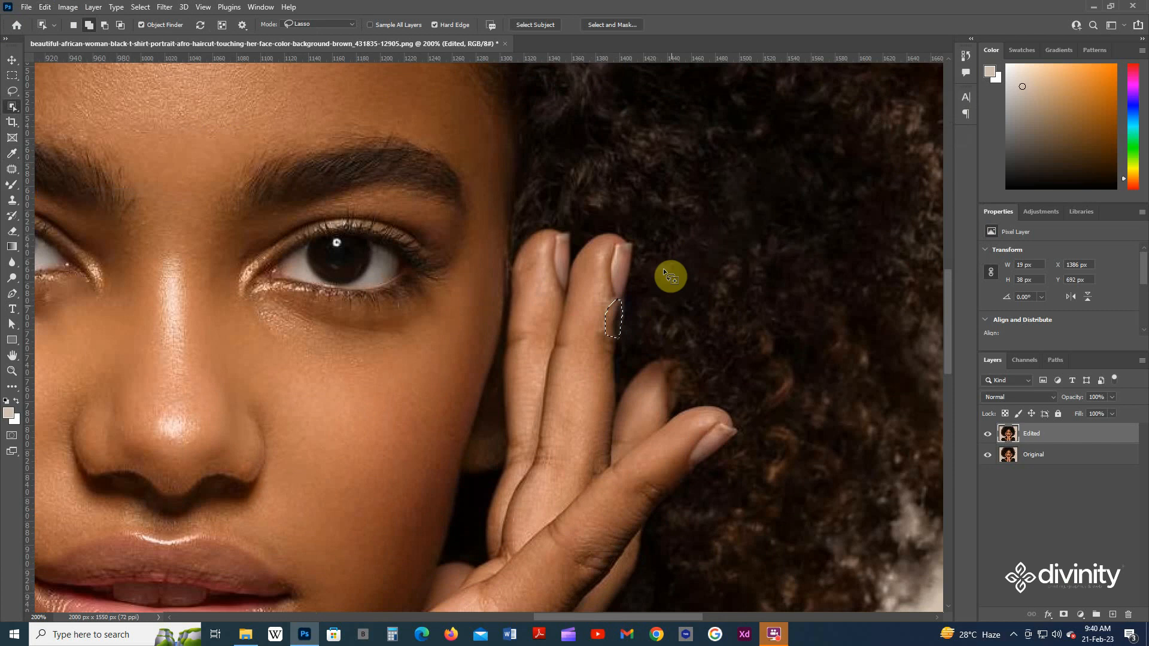
- Undo the last fill on the finger's edge, keeping the leftover logo trace selected
key("ctrl+d")
scroll(615, 318, "up", 1)
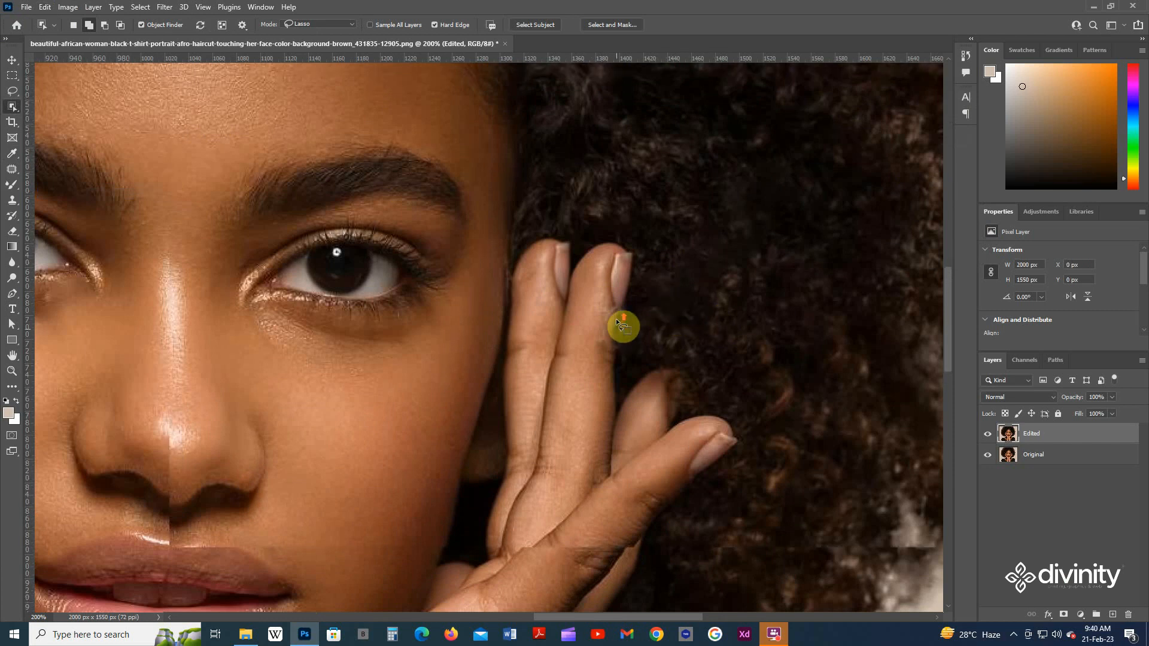
left_click(668, 303)
key("ctrl+z")
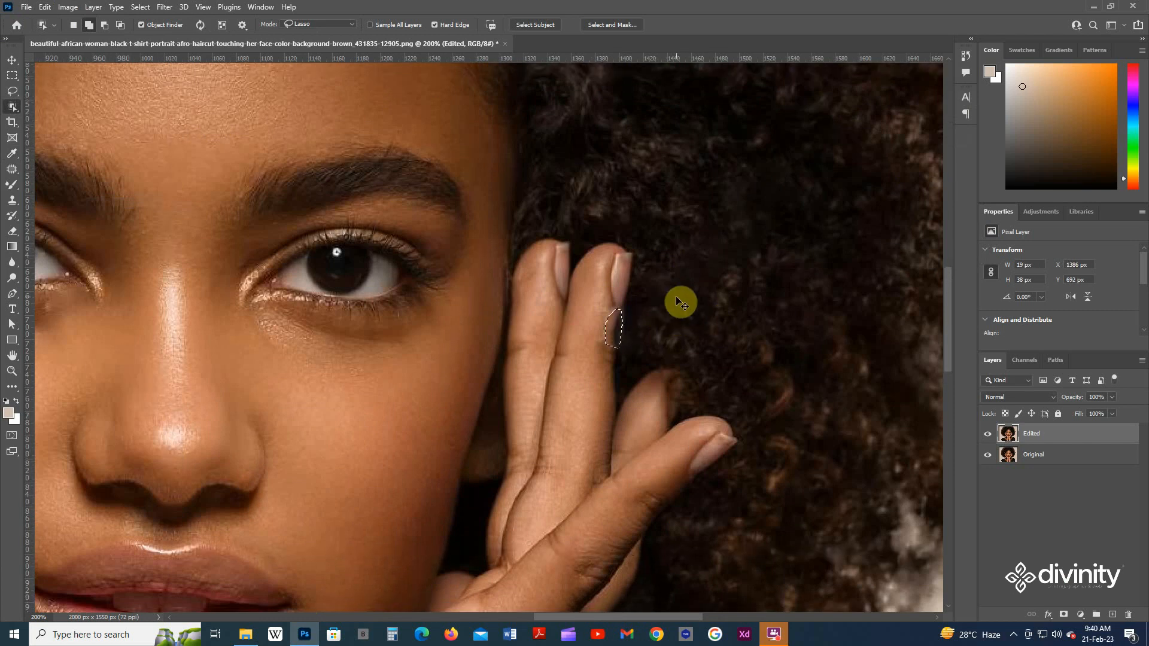
key("ctrl+z")
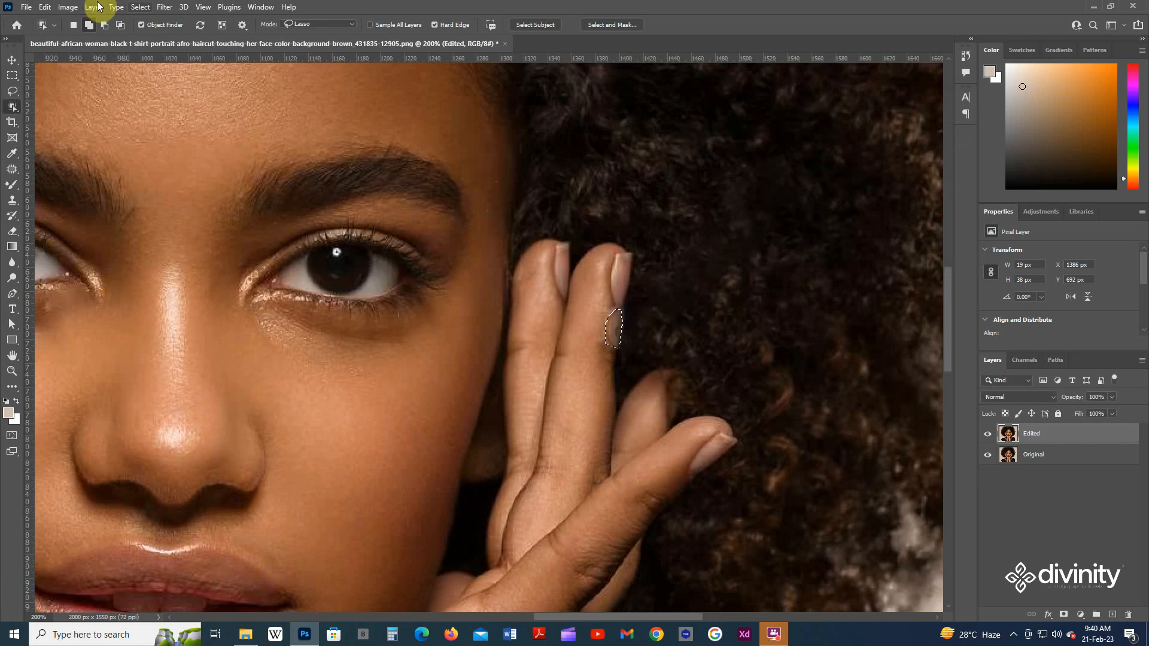
- Expand the selection around the logo trace on the finger's edge by 3 pixels
left_click(148, 8)
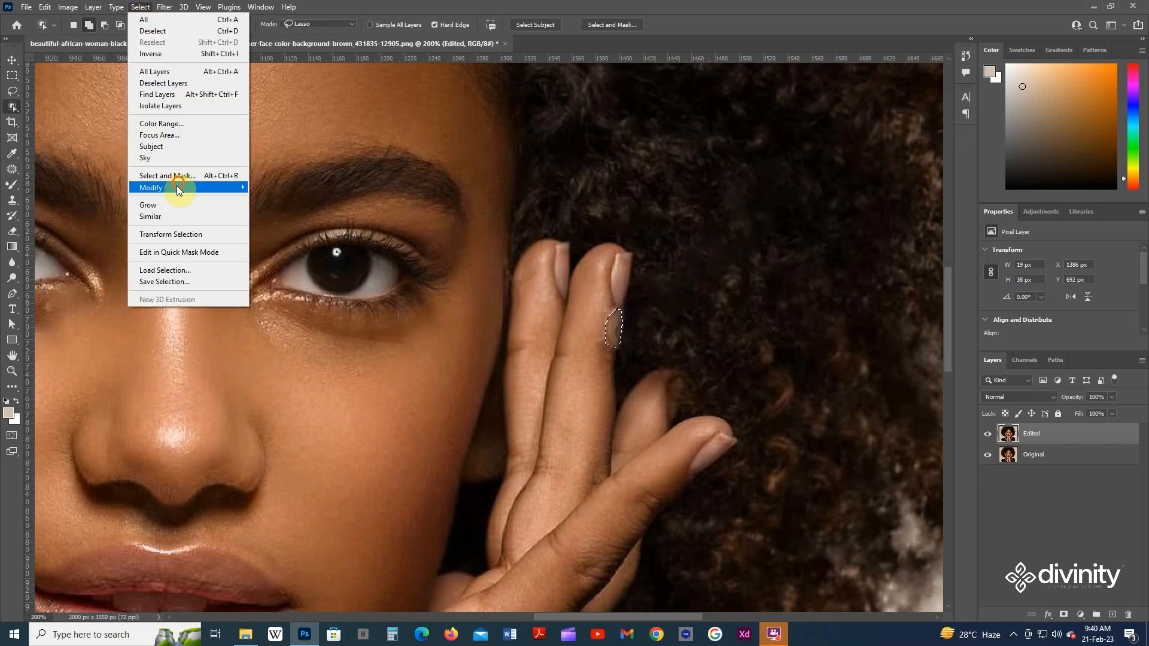
mouse_move(168, 188)
left_click(280, 210)
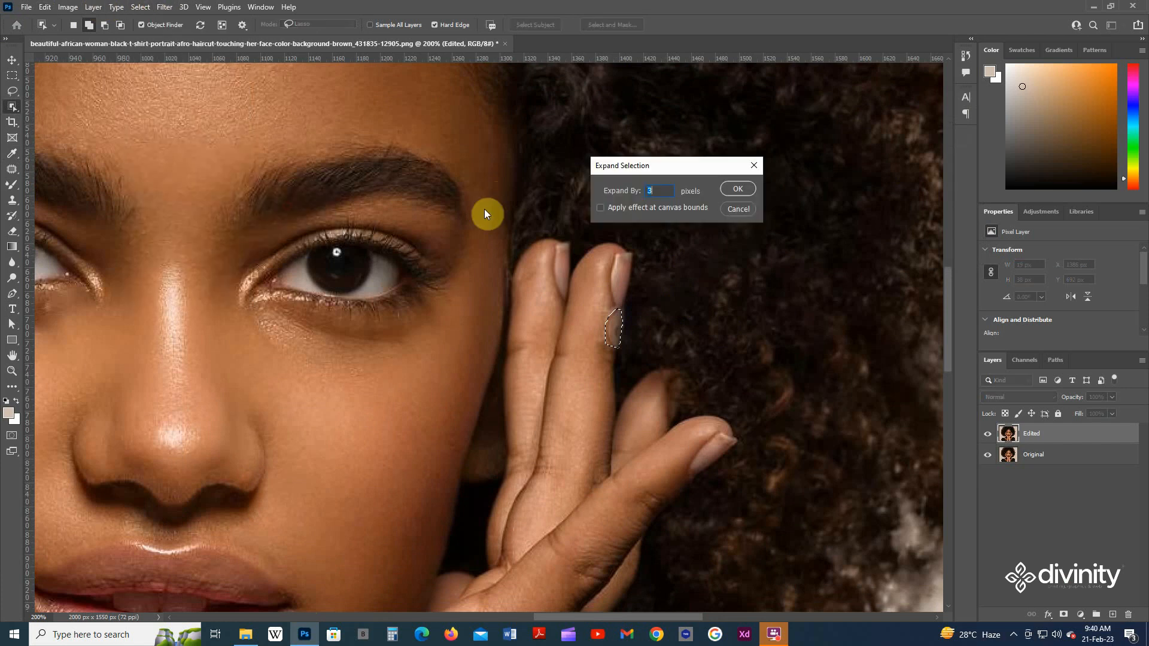
left_click(747, 191)
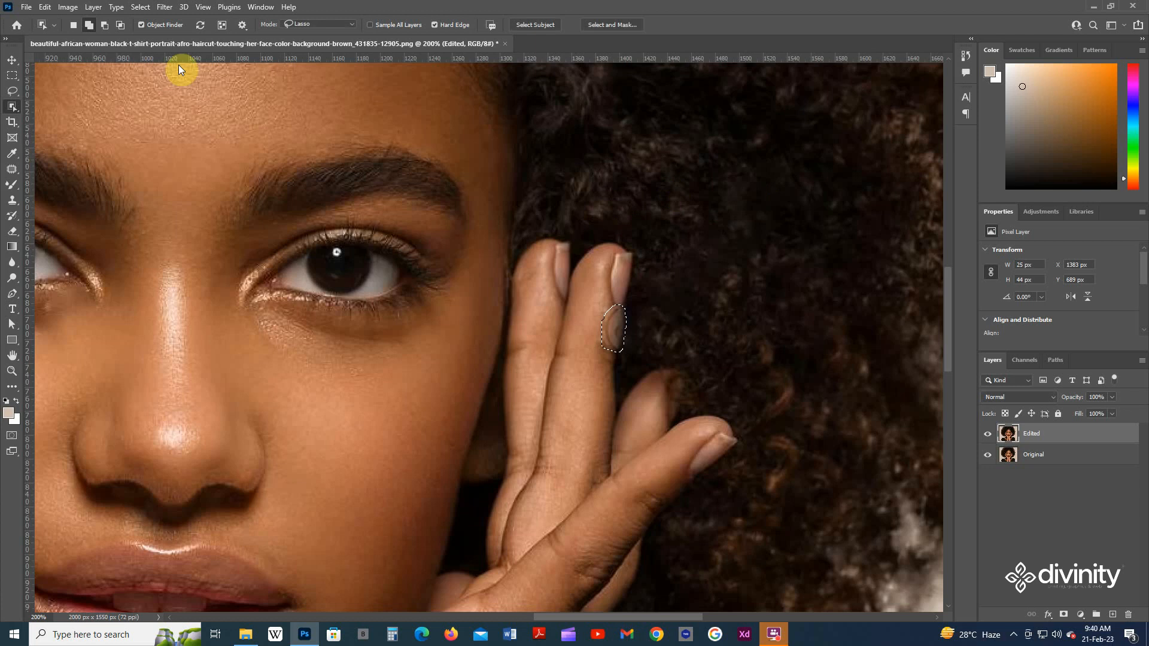
- Fill the expanded selection on the finger's edge using Content-Aware and deselect it
left_click(53, 13)
left_click(82, 197)
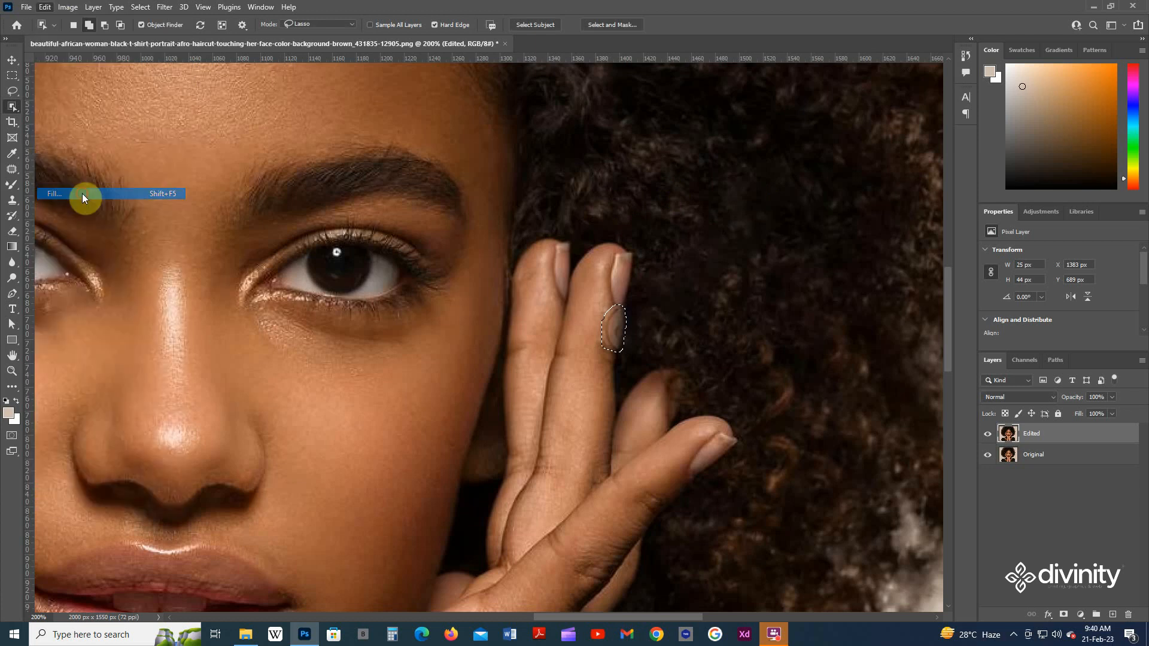
left_click(958, 122)
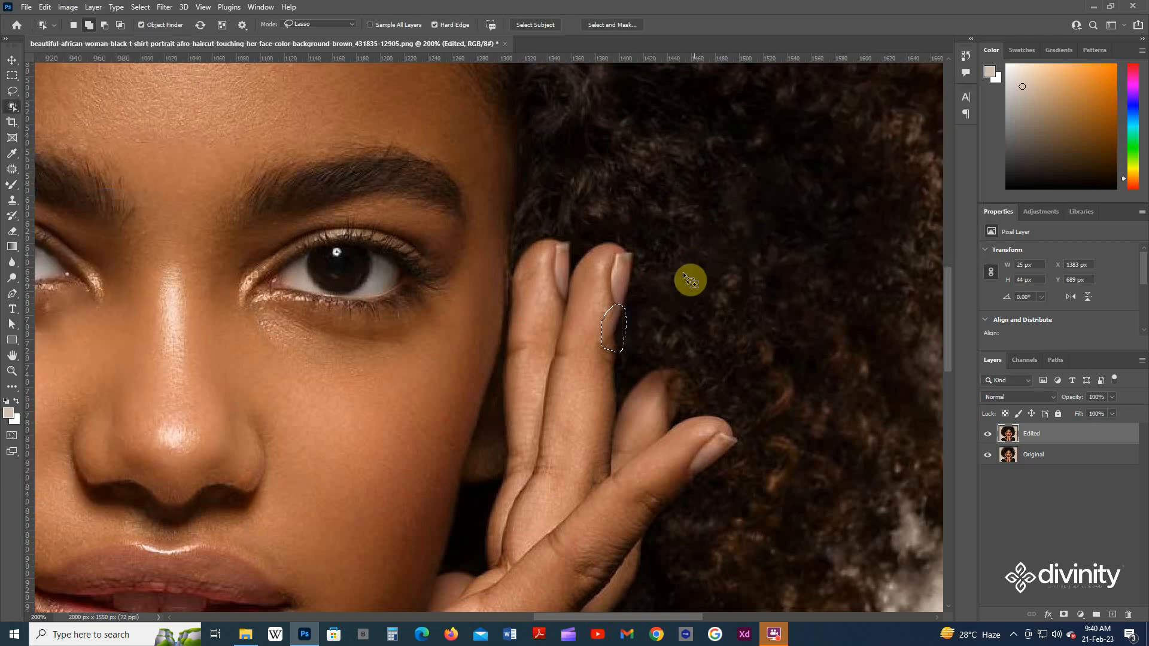
key("ctrl+d")
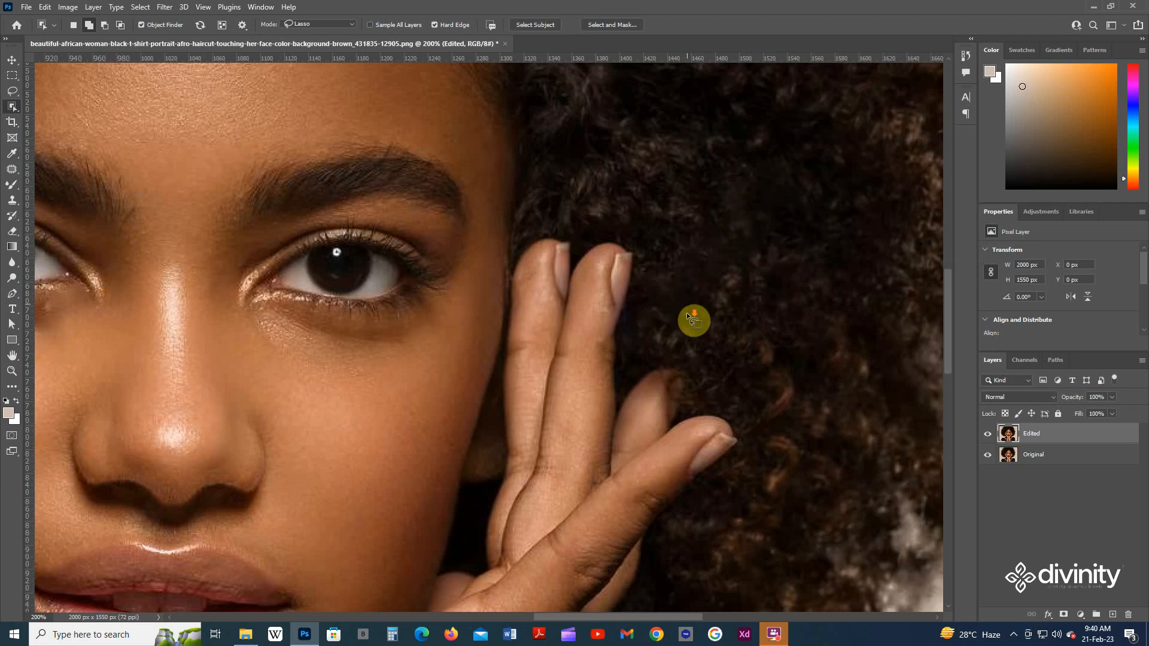
- Lasso the freepik watermark above the shirt's shoulder and the faint logo higher up along the image's right edge
scroll(686, 314, "down", 1)
key("ctrl+minus")
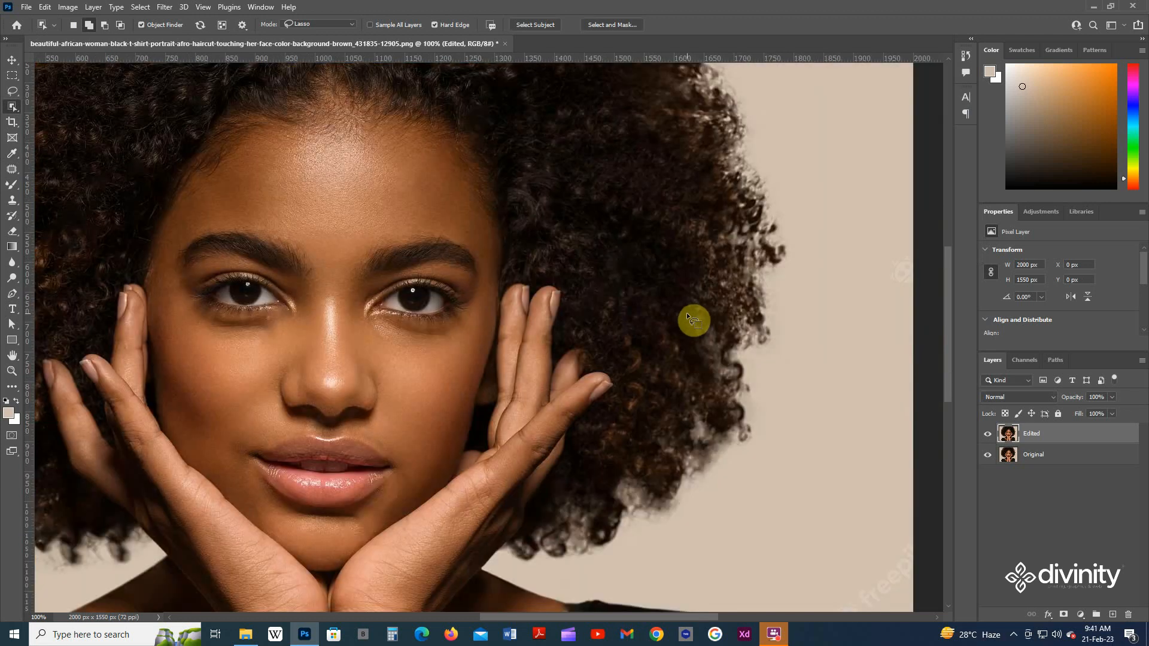
left_click_drag(686, 390, 577, 289)
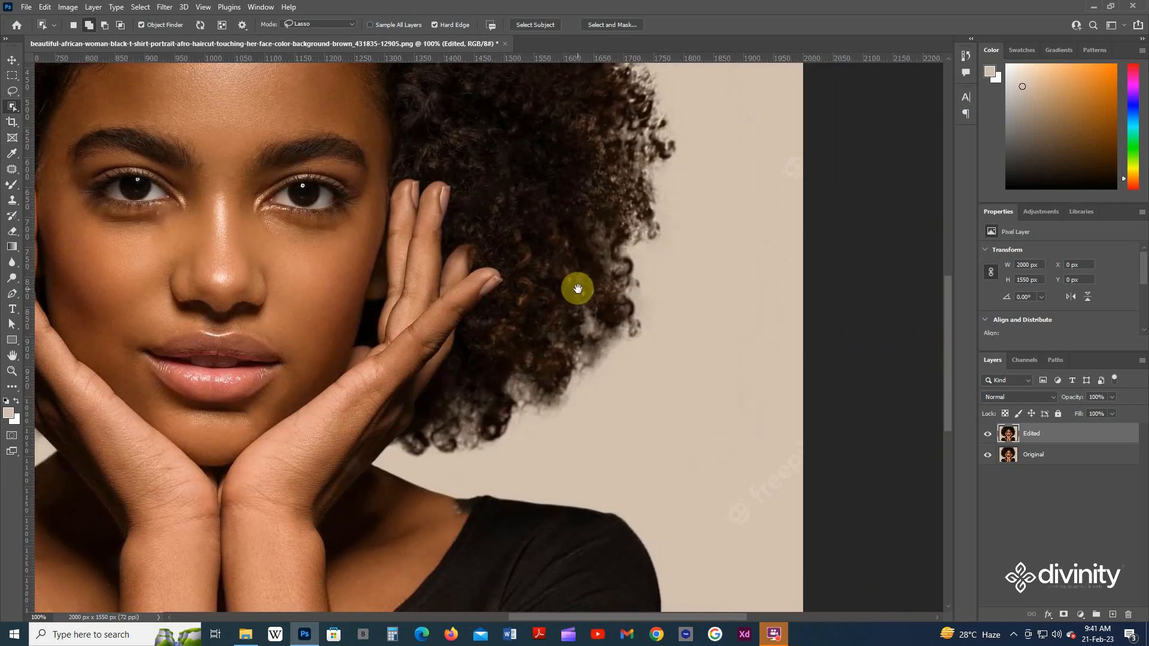
scroll(577, 274, "down", 1)
mouse_move(795, 418)
left_mouse_down()
mouse_move(707, 504)
mouse_move(746, 521)
mouse_move(823, 487)
mouse_move(834, 402)
mouse_move(818, 348)
mouse_move(818, 116)
mouse_move(771, 153)
mouse_move(770, 193)
mouse_move(792, 188)
mouse_move(700, 230)
left_mouse_up()
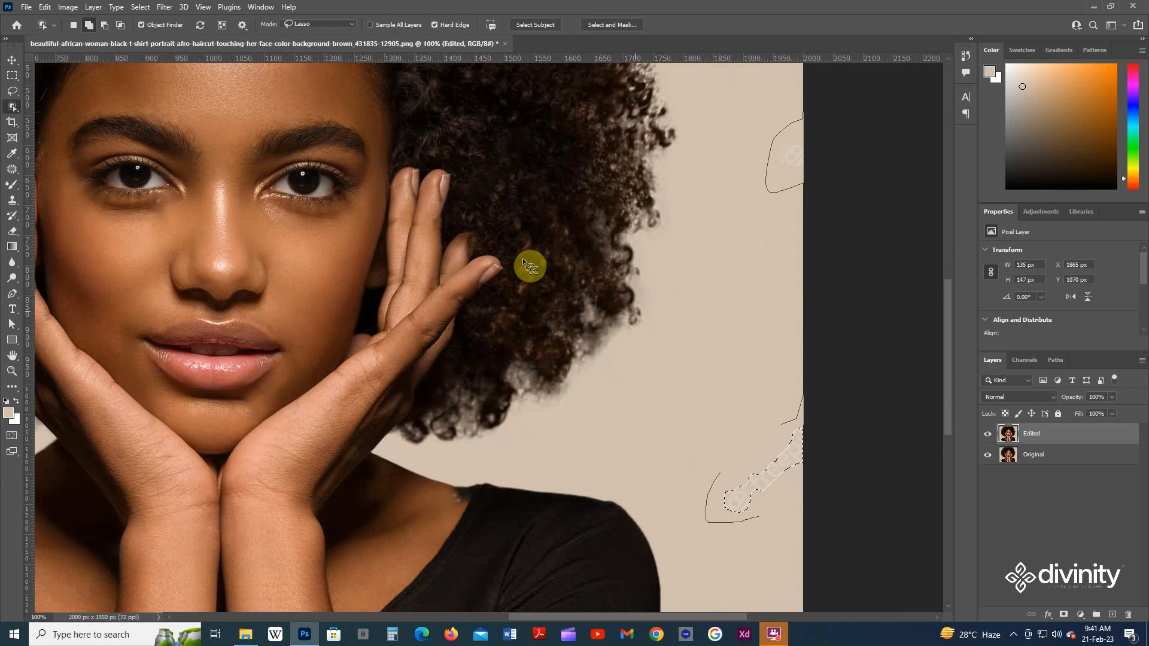
- Add the watermark crossing the hair's upper-right outline near the image's top edge to the selection
scroll(636, 313, "up", 2)
left_click_drag(518, 169, 598, 443)
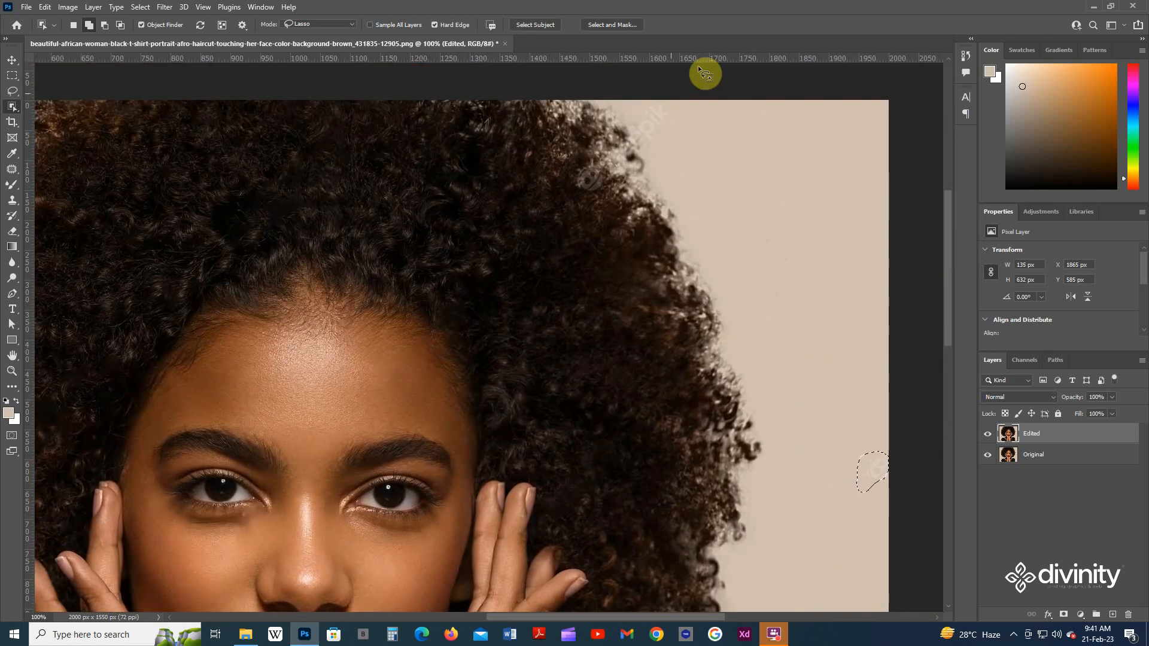
mouse_move(666, 95)
left_mouse_down()
mouse_move(581, 171)
mouse_move(584, 189)
mouse_move(627, 193)
mouse_move(686, 110)
left_mouse_up()
- Add the background watermarks beside the left shoulder, at the image's left edge and below the hair's left outline to the selection
scroll(612, 277, "down", 3)
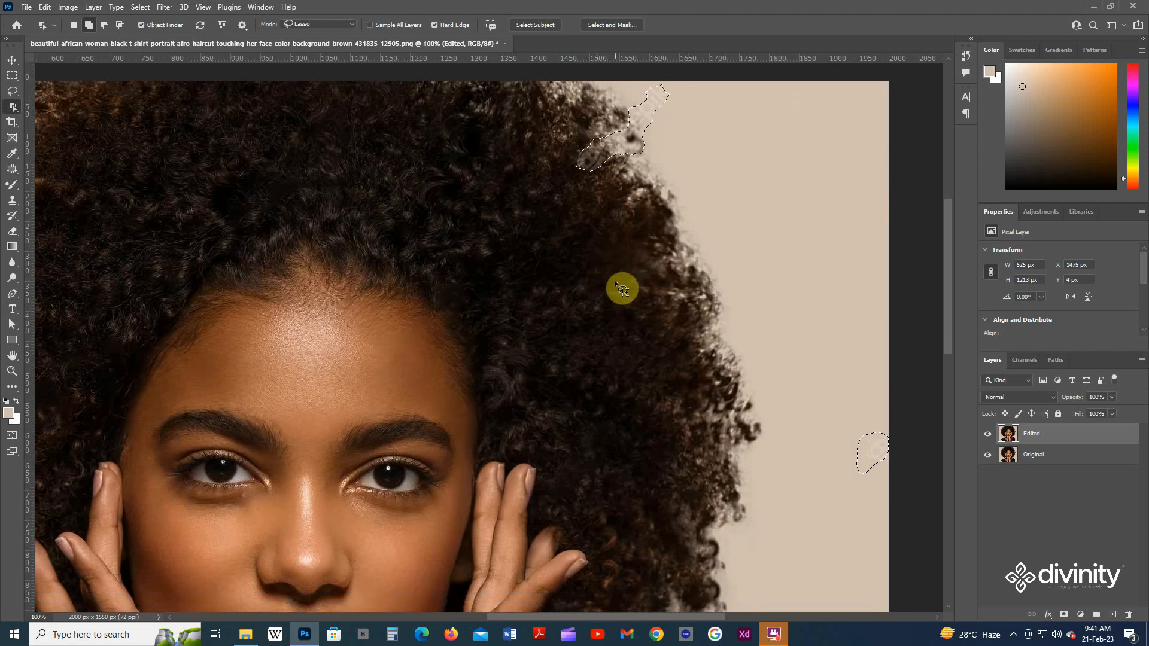
left_click_drag(375, 359, 325, 2)
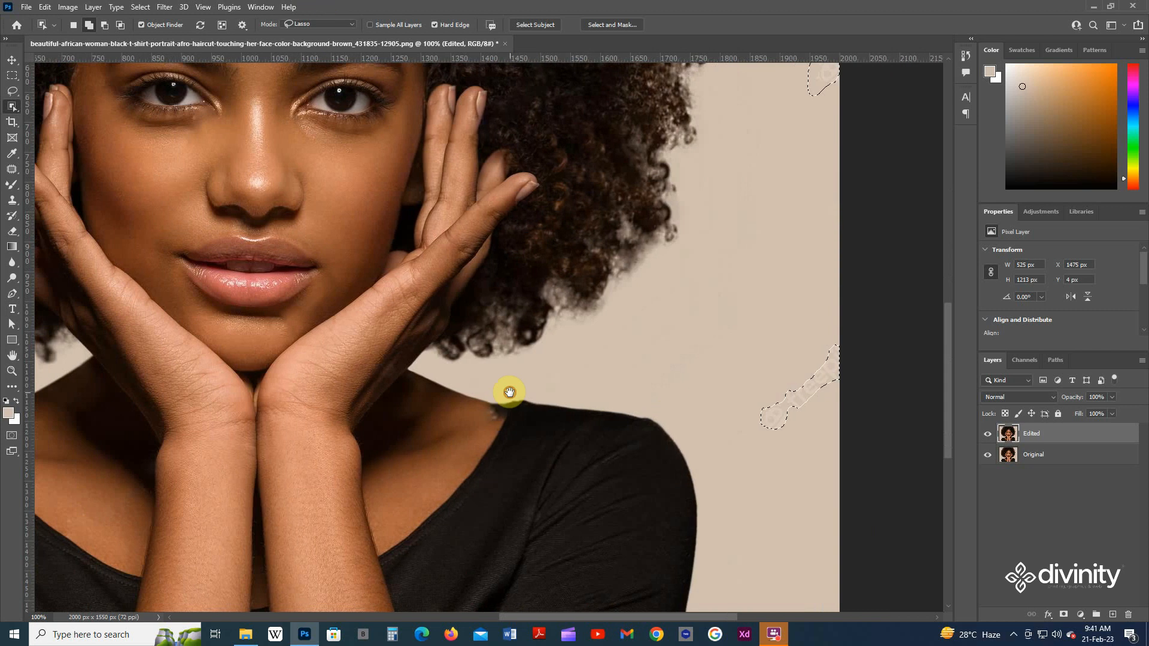
left_click_drag(508, 389, 785, 384)
left_click_drag(276, 292, 633, 259)
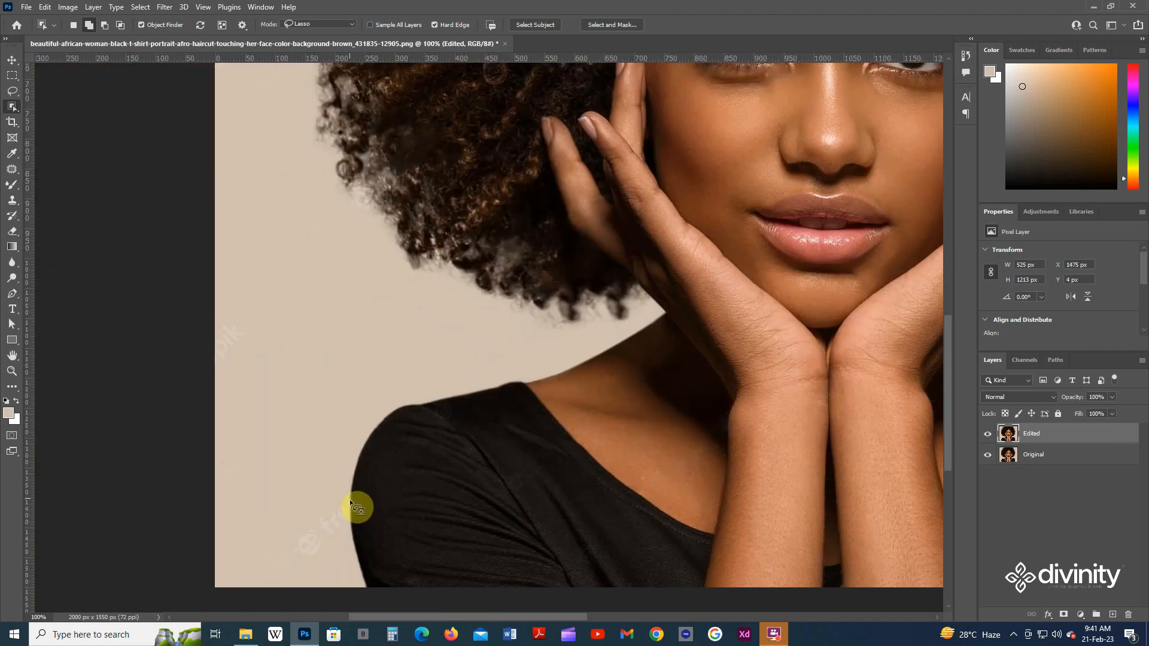
mouse_move(346, 497)
left_mouse_down()
mouse_move(348, 521)
mouse_move(300, 559)
mouse_move(289, 504)
mouse_move(313, 497)
left_mouse_up()
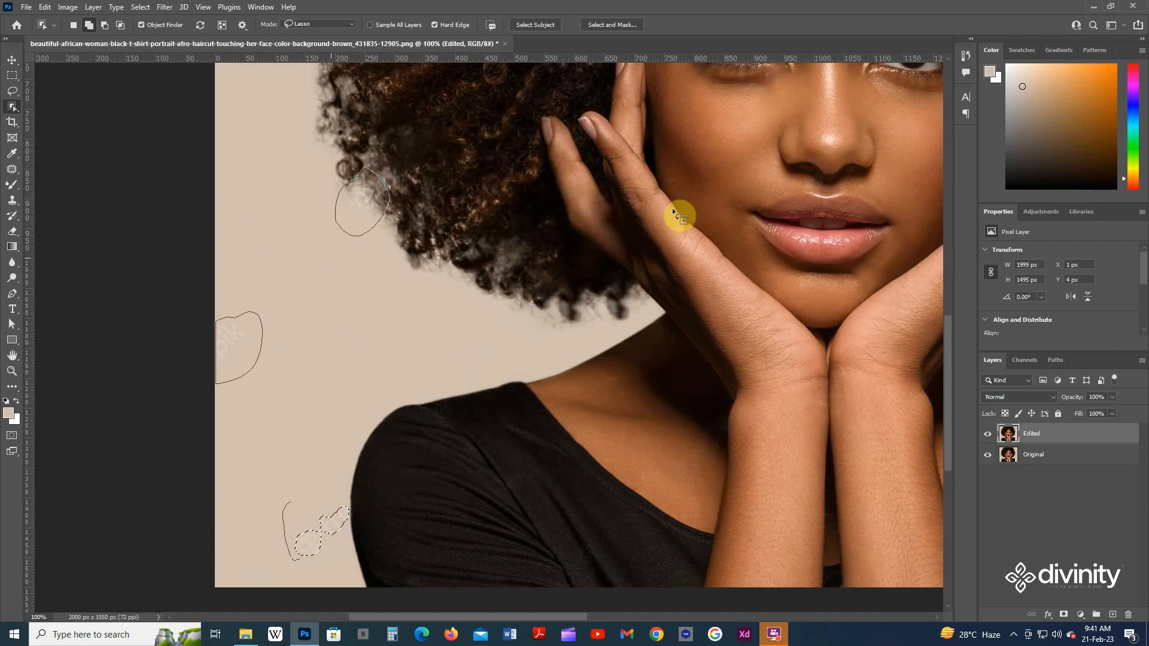
- Add the freepik watermark in the background beside the middle of the hair's left outline to the selection
scroll(707, 204, "up", 4)
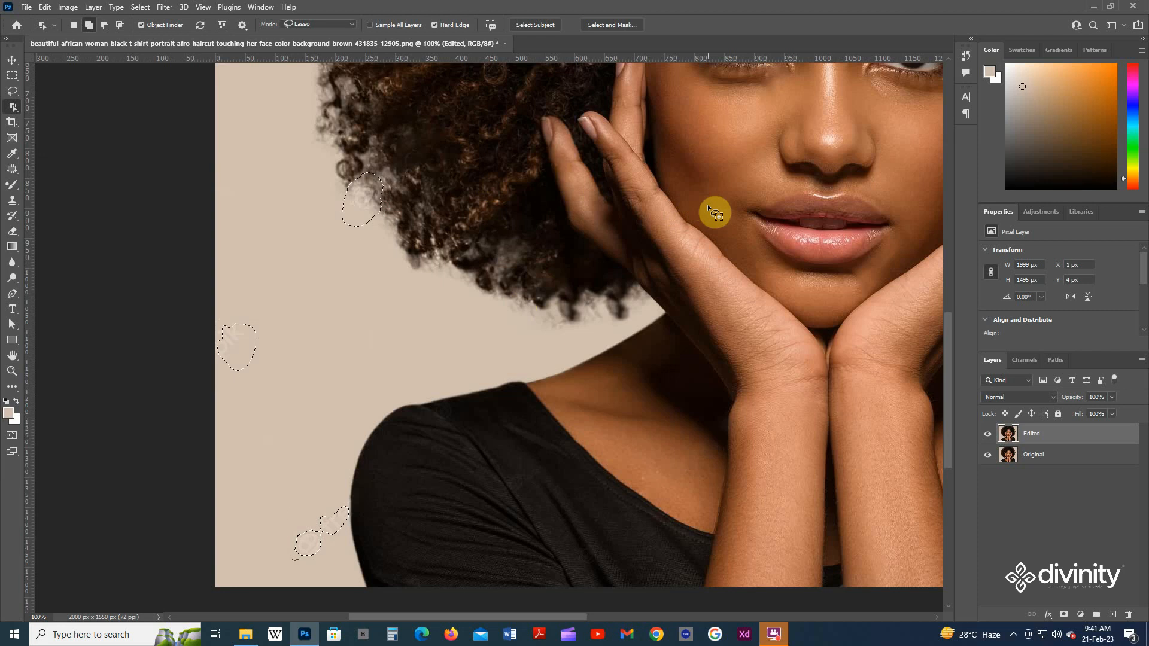
left_click_drag(736, 203, 738, 405)
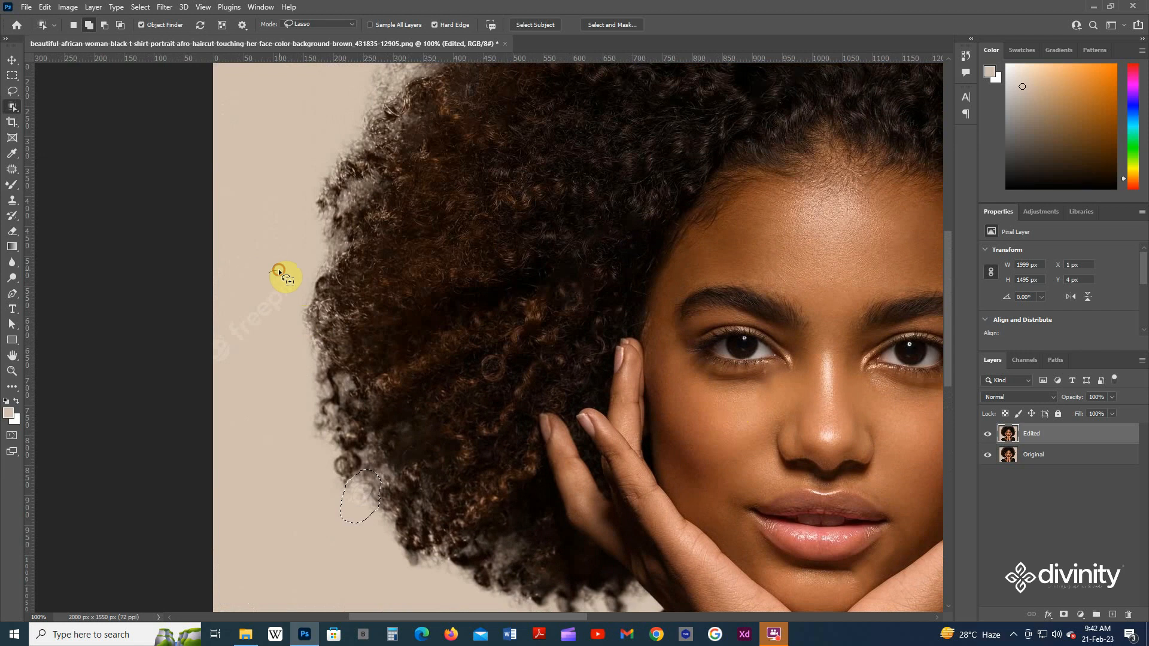
mouse_move(278, 269)
left_mouse_down()
mouse_move(203, 337)
mouse_move(207, 360)
mouse_move(237, 363)
mouse_move(287, 318)
mouse_move(297, 261)
left_mouse_up()
- Add the freepik watermark in the image's upper-left background corner to the selection
scroll(668, 338, "up", 1)
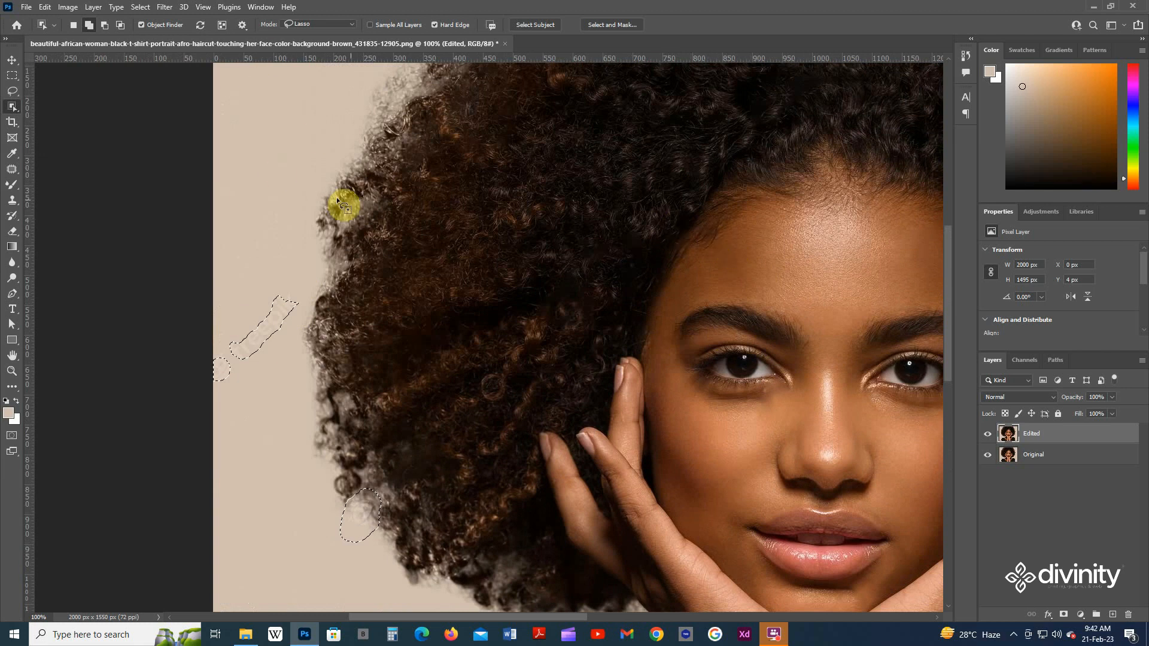
scroll(554, 199, "up", 6)
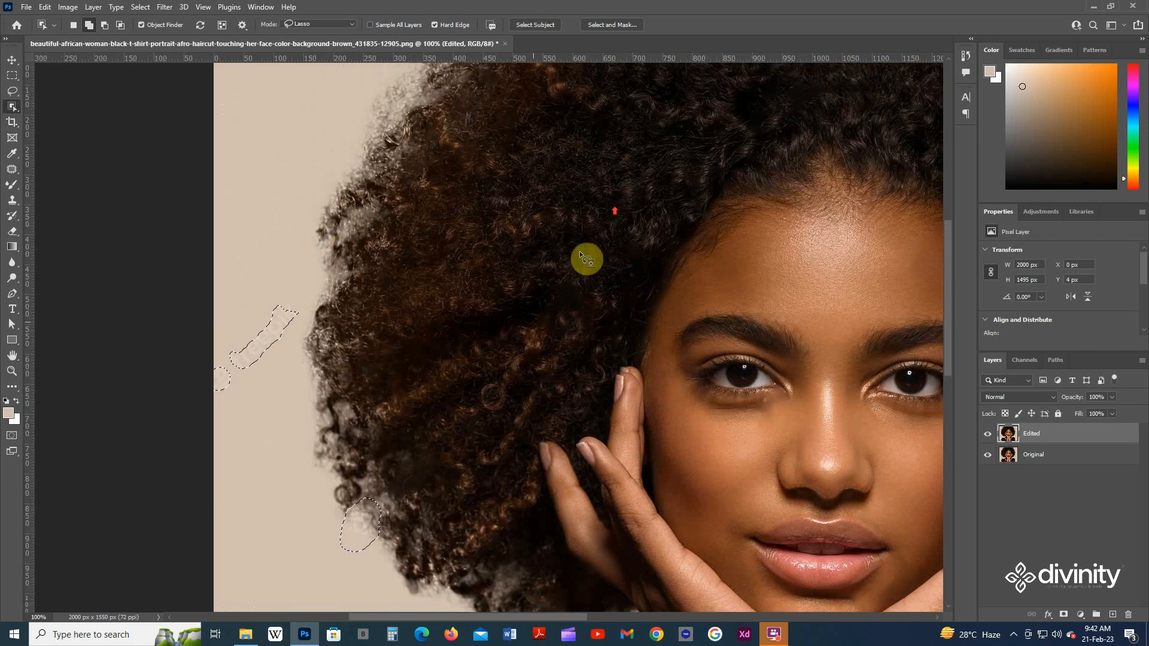
scroll(622, 297, "up", 4)
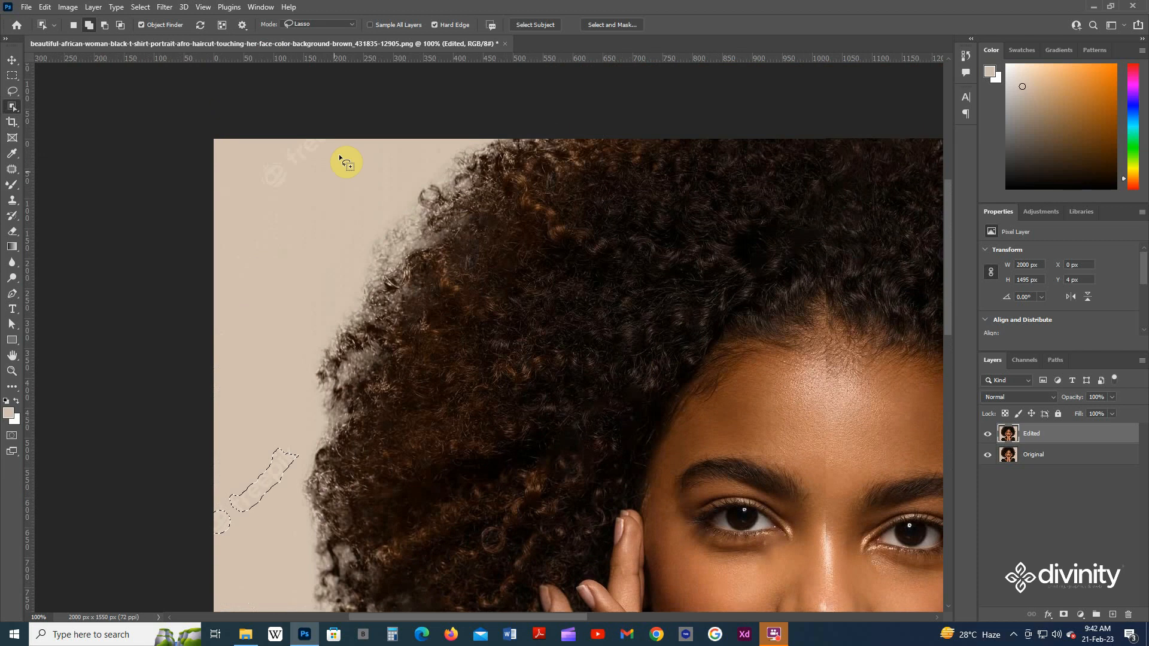
mouse_move(269, 187)
left_mouse_down()
mouse_move(268, 227)
mouse_move(327, 220)
mouse_move(324, 159)
mouse_move(292, 160)
mouse_move(362, 178)
left_mouse_up()
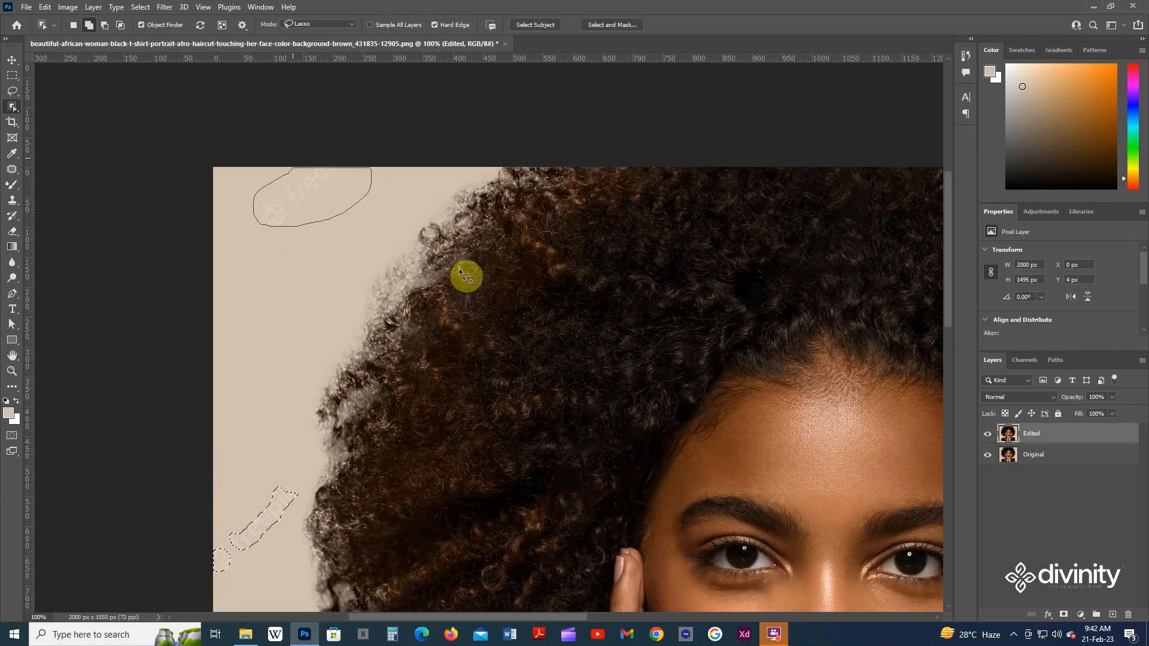
- Expand the combined selection around the background watermarks by 6 pixels
left_click_drag(677, 301, 551, 181)
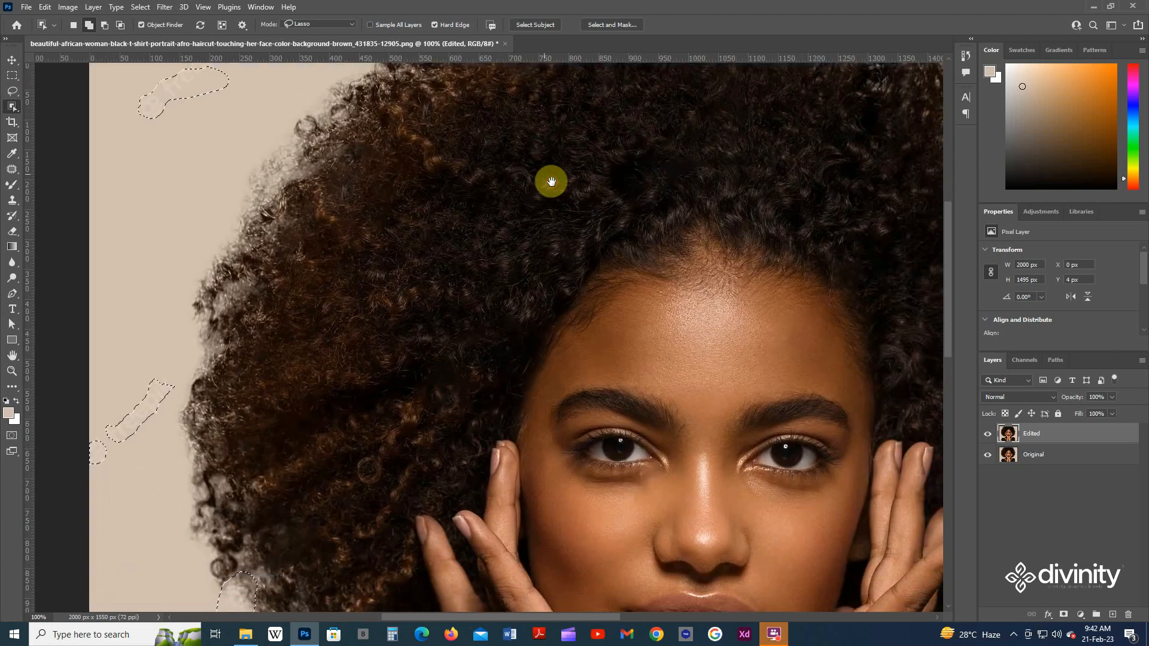
left_click(140, 7)
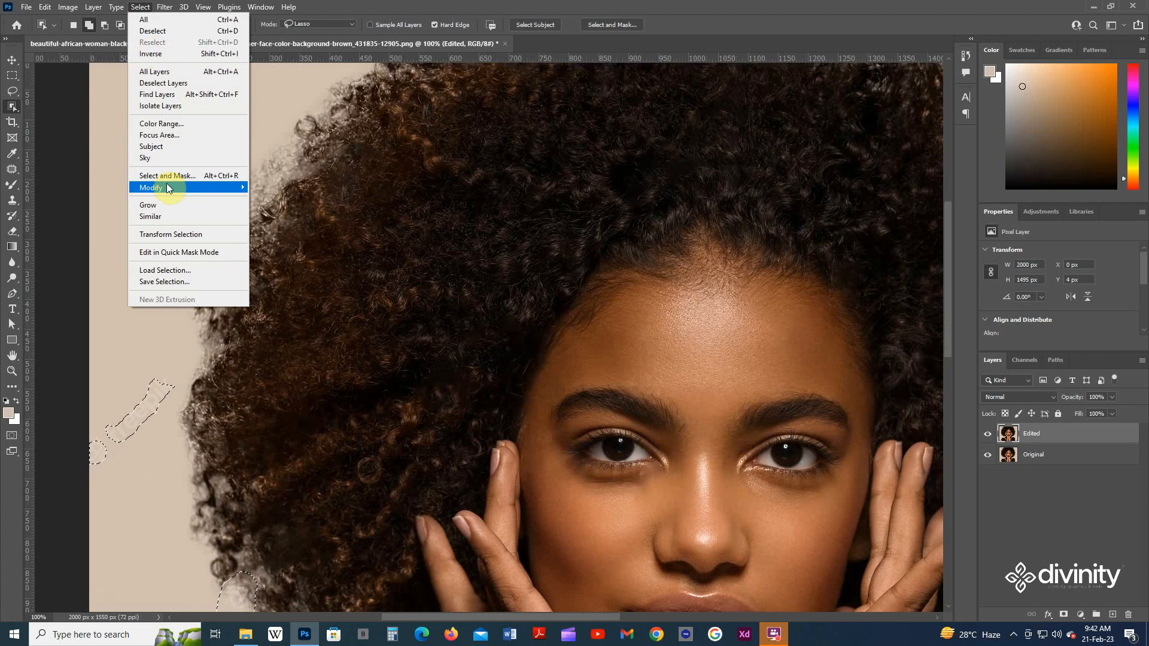
mouse_move(167, 186)
left_click(279, 209)
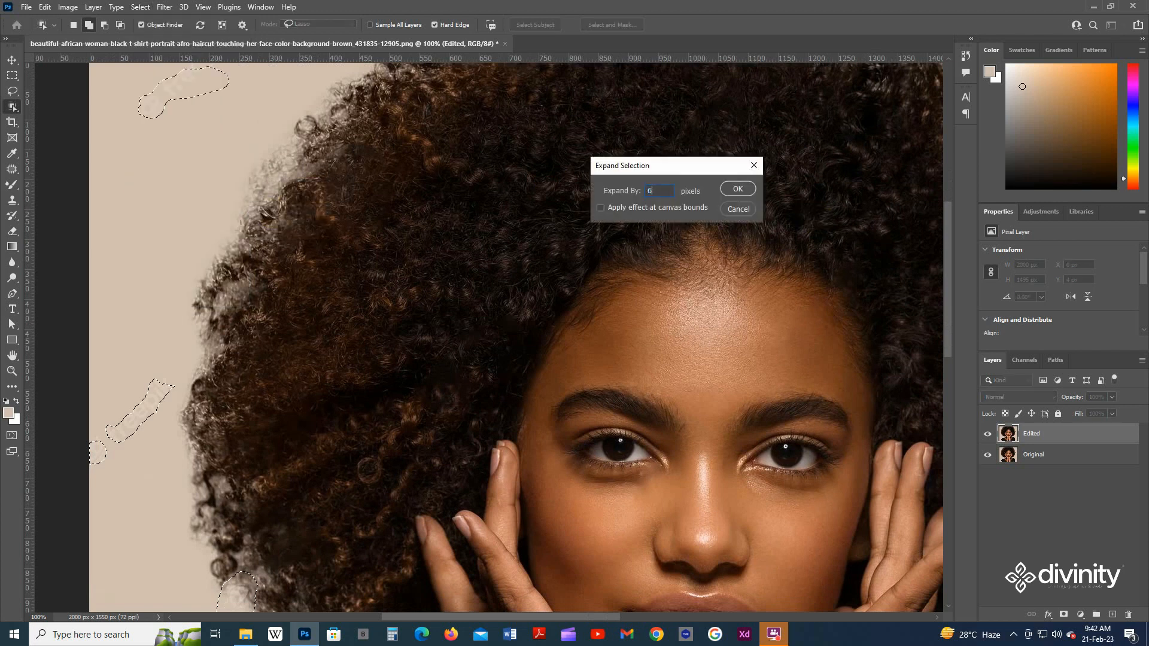
key("Return")
- Check the selection outlines around the background watermarks and expand the selection by another 4 pixels
scroll(627, 200, "up", 1)
scroll(627, 201, "up", 1)
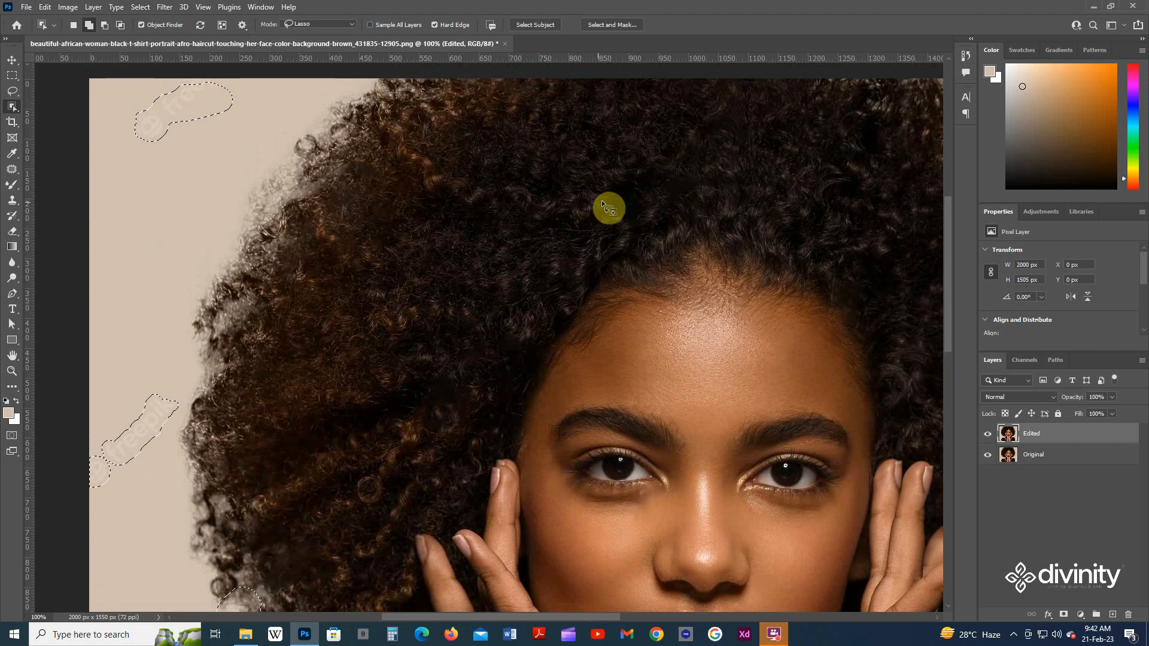
scroll(314, 173, "down", 3)
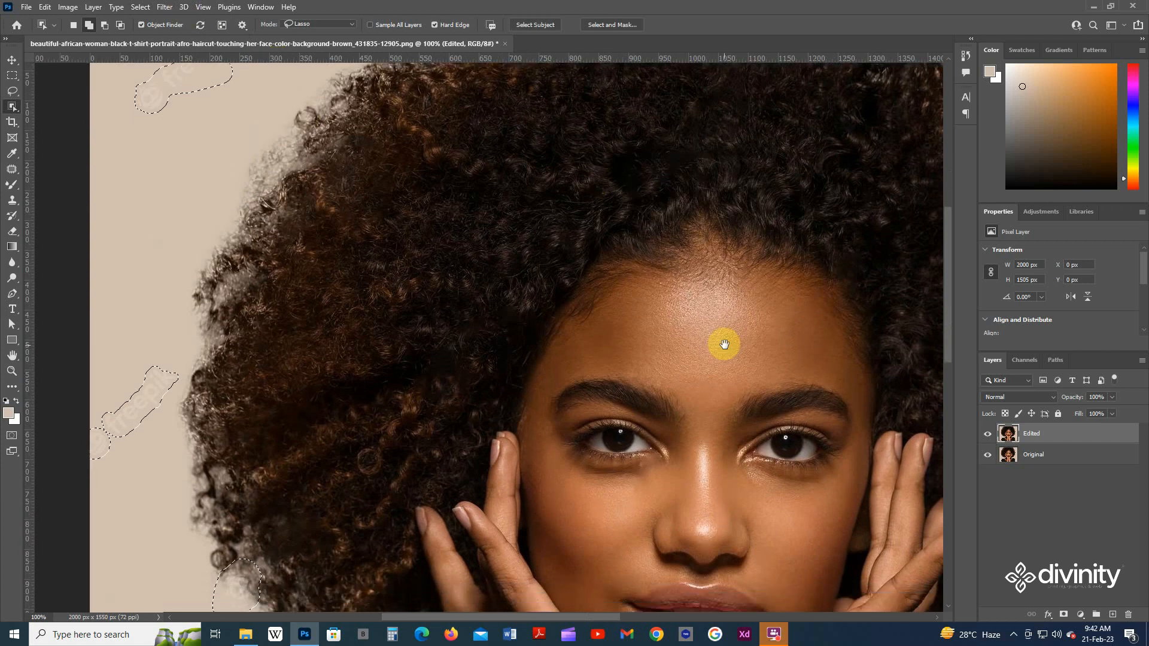
left_click_drag(721, 345, 654, 398)
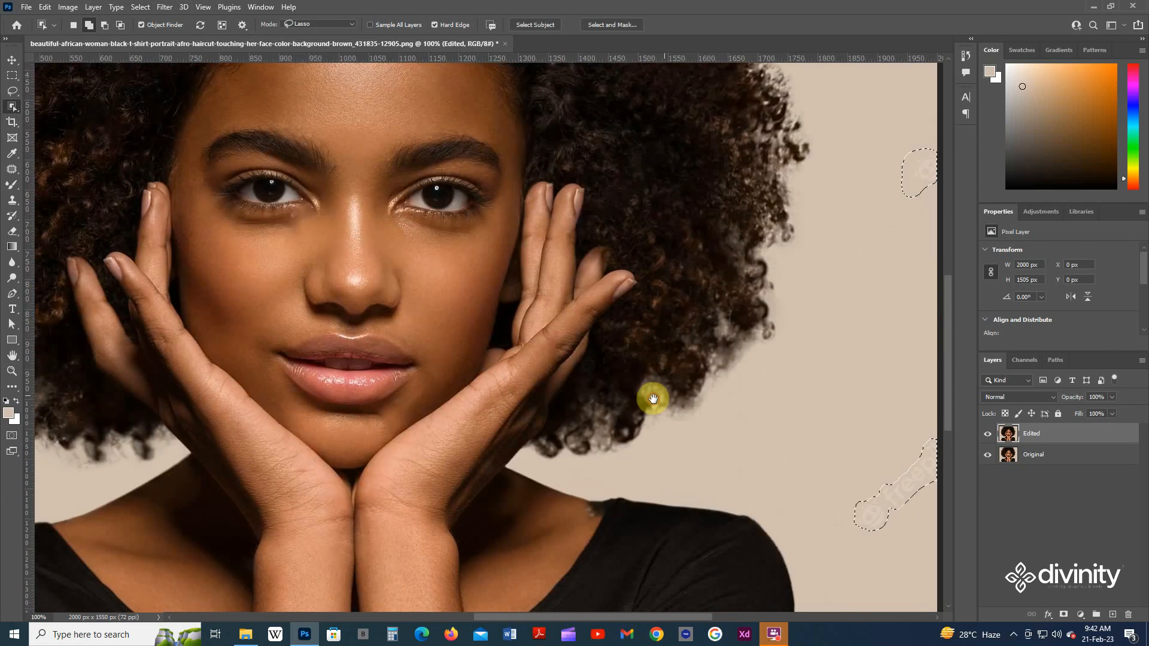
left_click(133, 8)
mouse_move(160, 188)
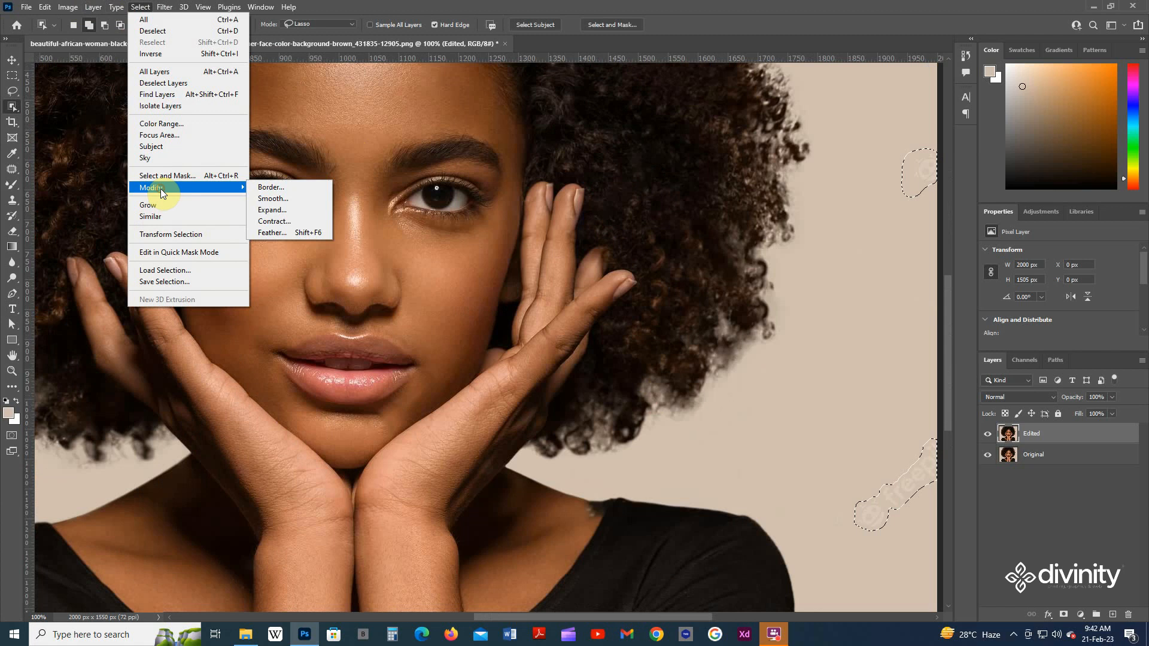
left_click(292, 210)
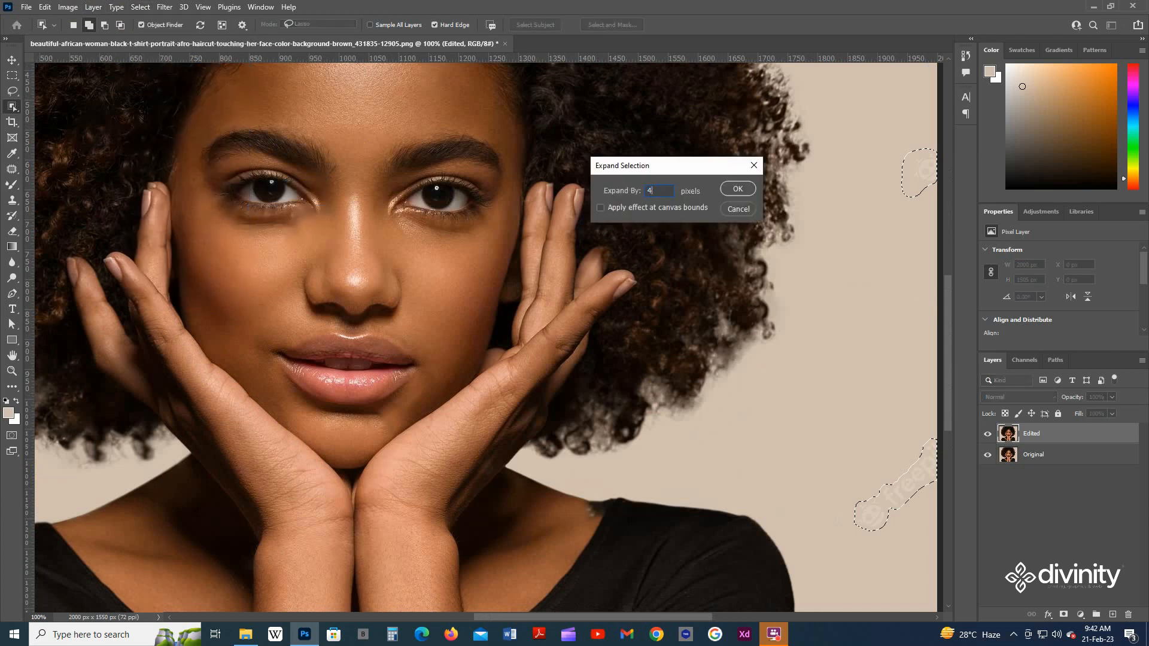
key("Return")
scroll(484, 190, "up", 1)
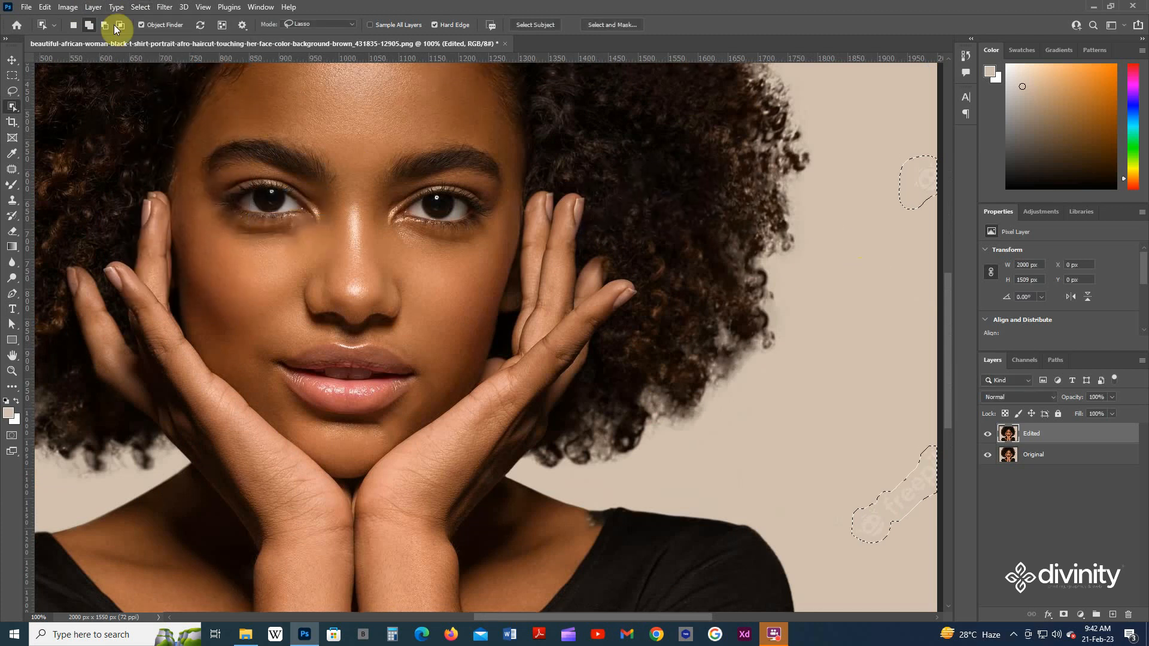
- Fill all selected background watermarks using Content-Aware with color adaptation, Normal mode and 100% opacity
left_click(45, 7)
left_click(60, 186)
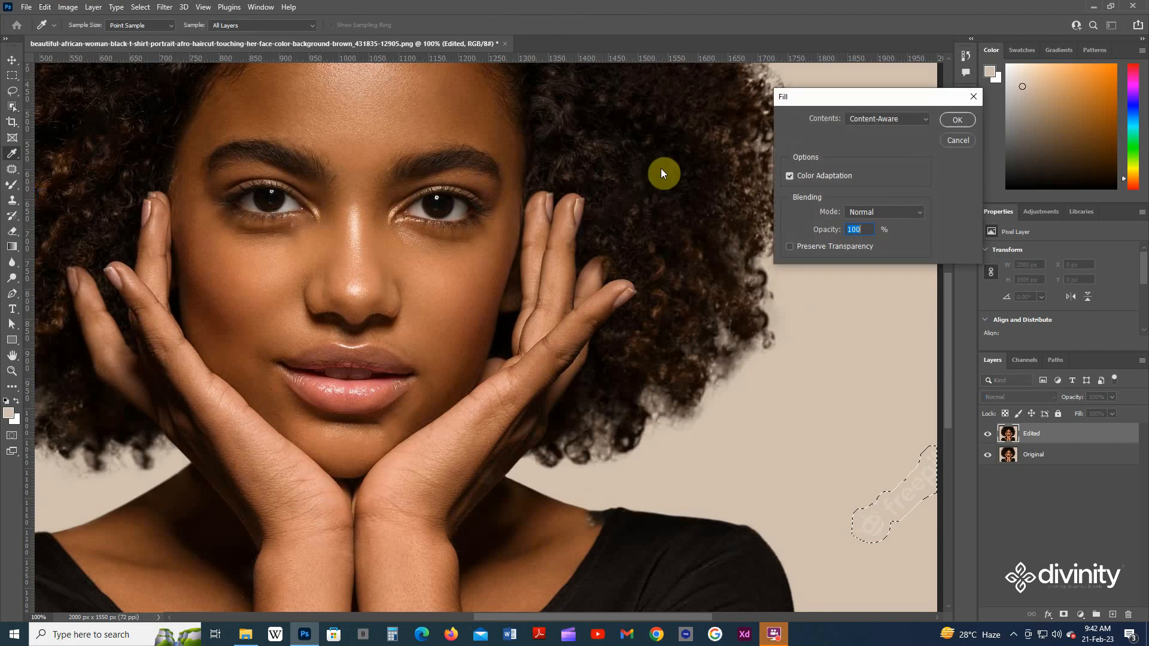
left_click(955, 119)
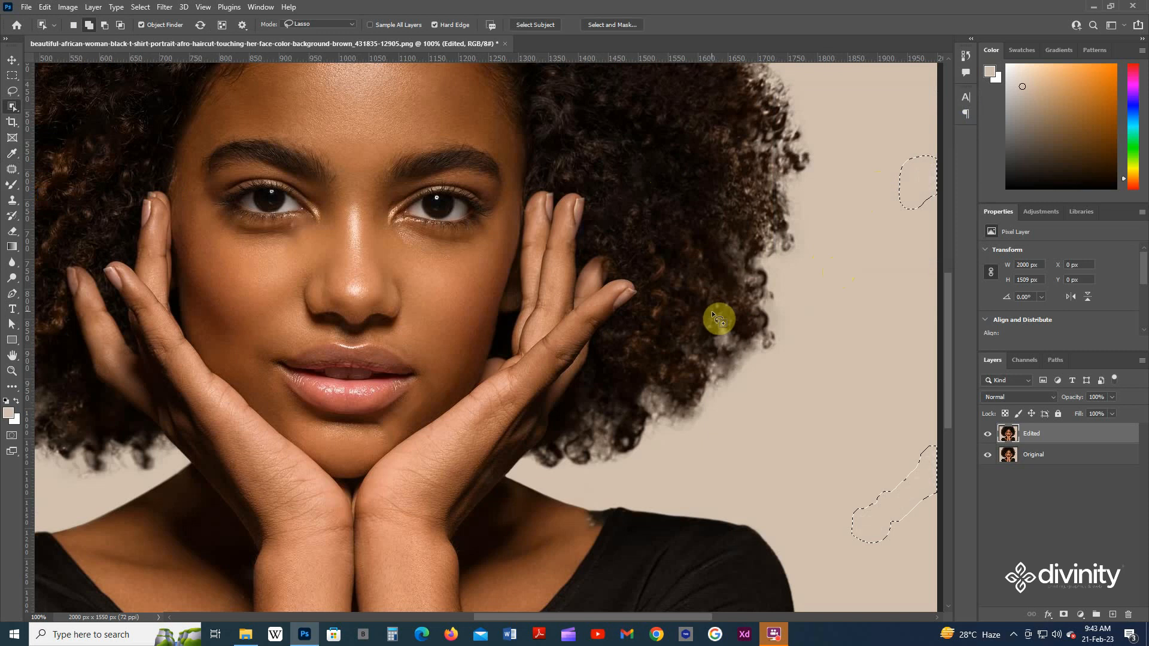
key("ctrl+minus")
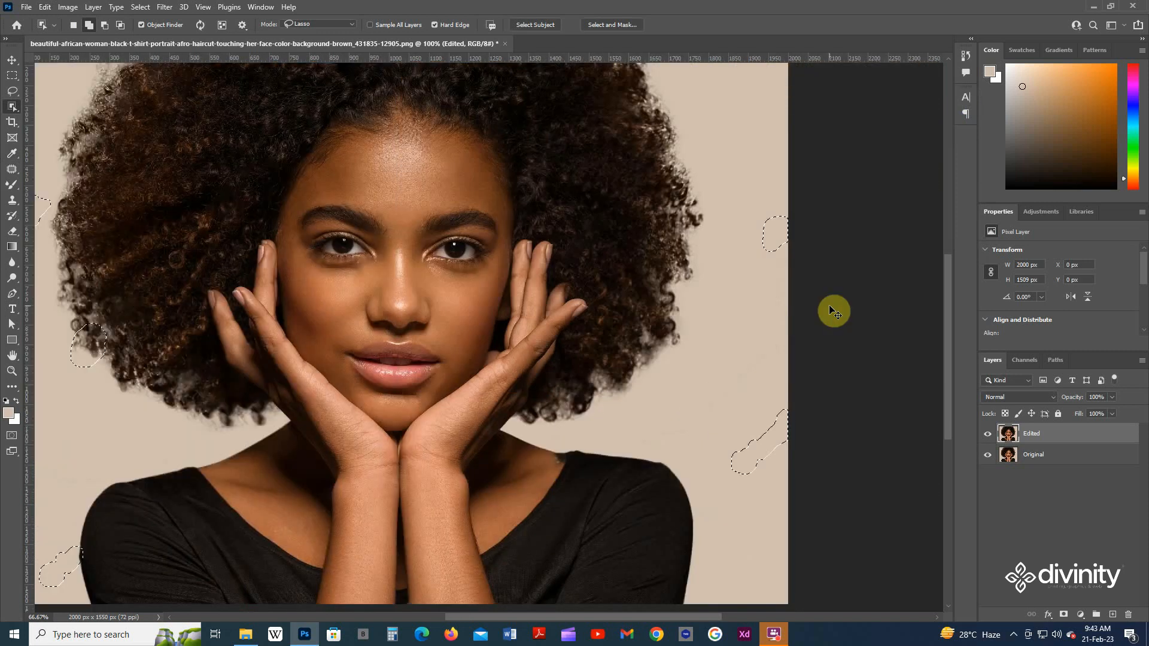
- Deselect the filled background watermark areas on the Edited layer
key("ctrl+d")
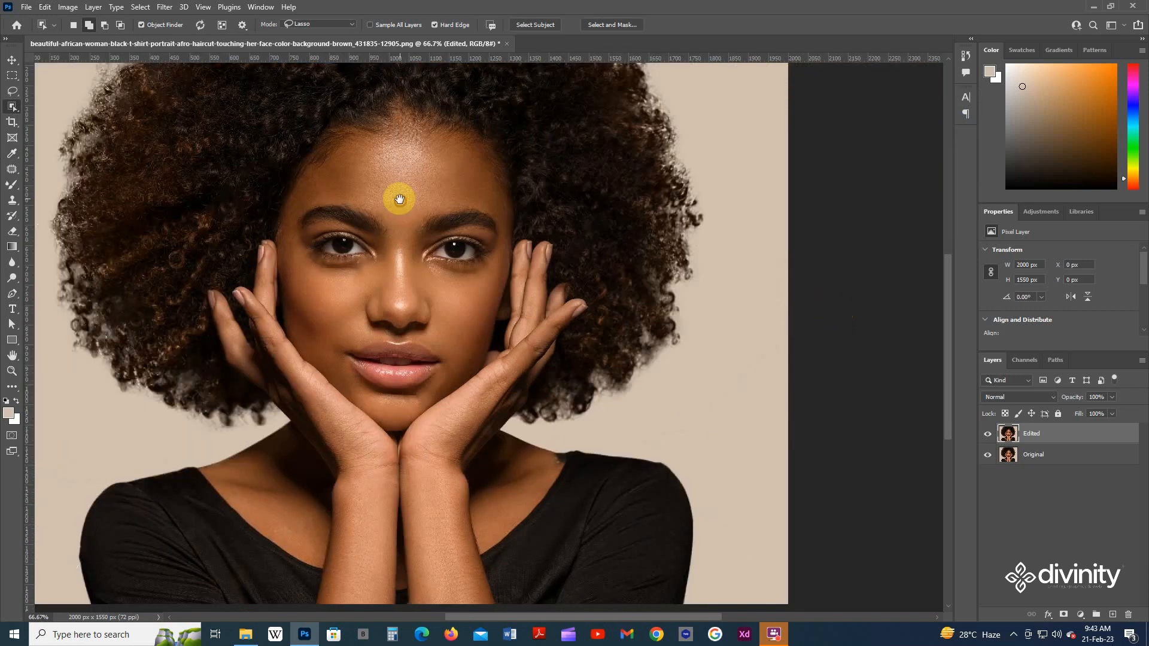
left_click_drag(397, 197, 513, 225)
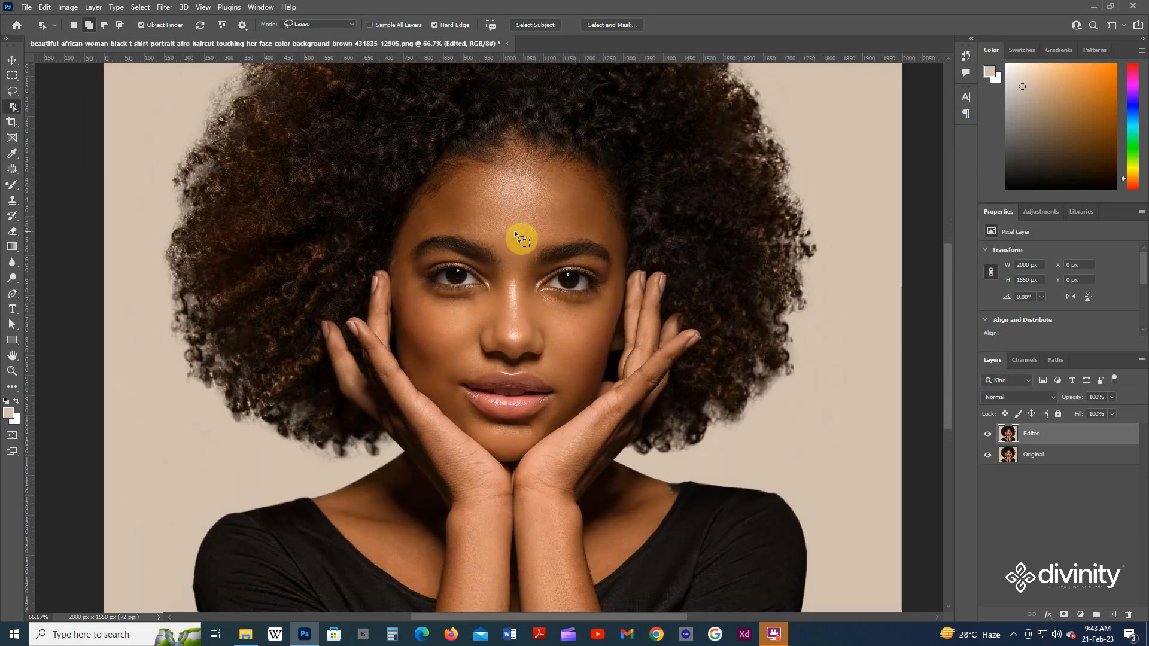
- Compare the retouched portrait with the watermarked original by toggling the Edited layer's visibility, and review the whole image
left_click(987, 435)
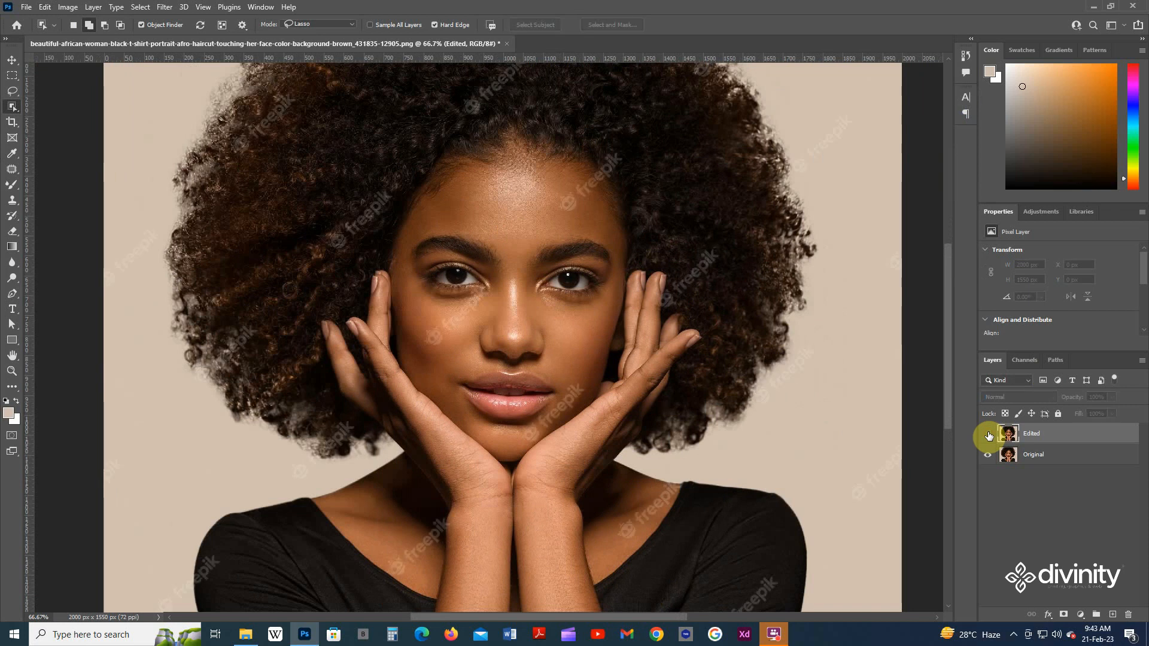
left_click(988, 434)
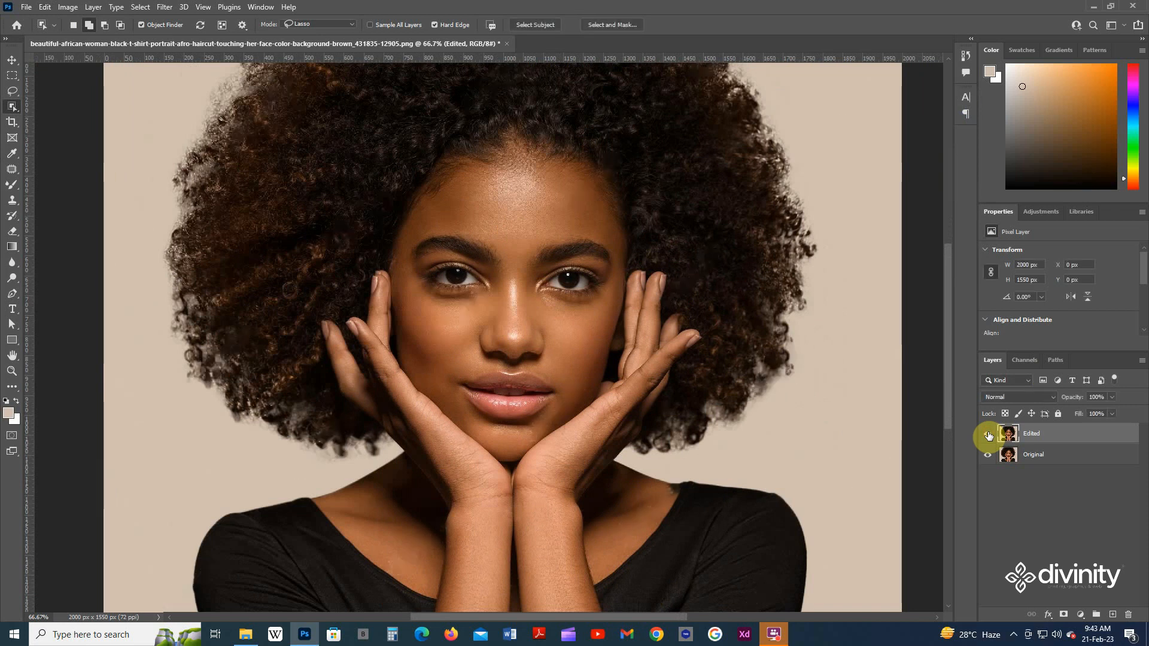
left_click(988, 434)
left_click(987, 435)
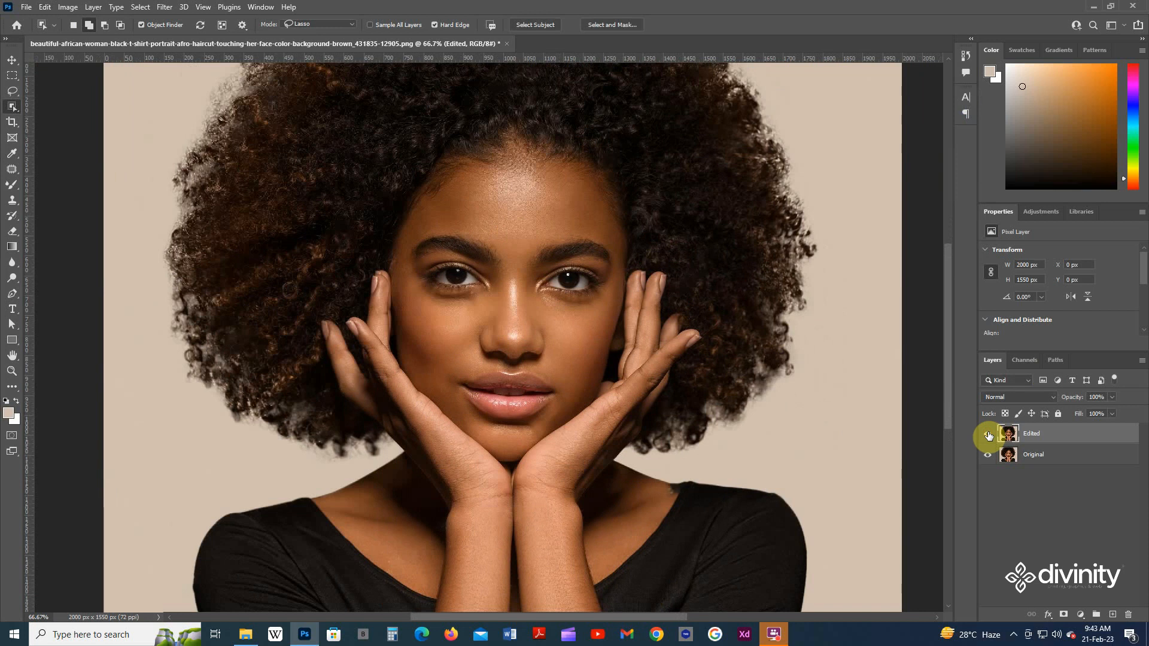
left_click(987, 434)
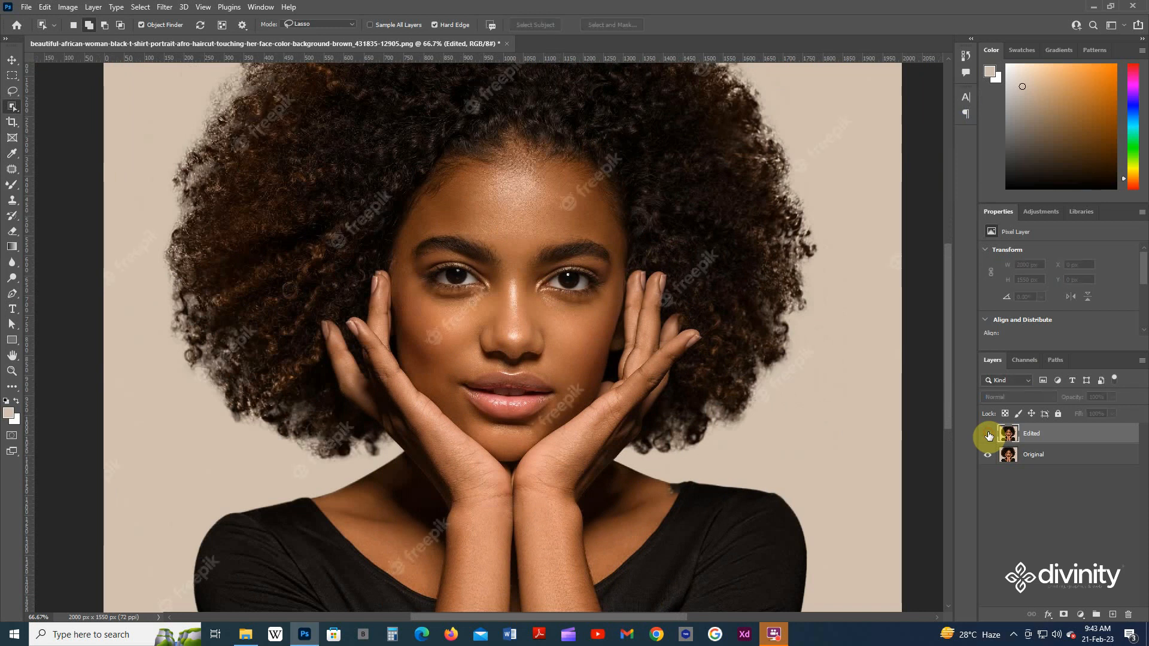
left_click(988, 434)
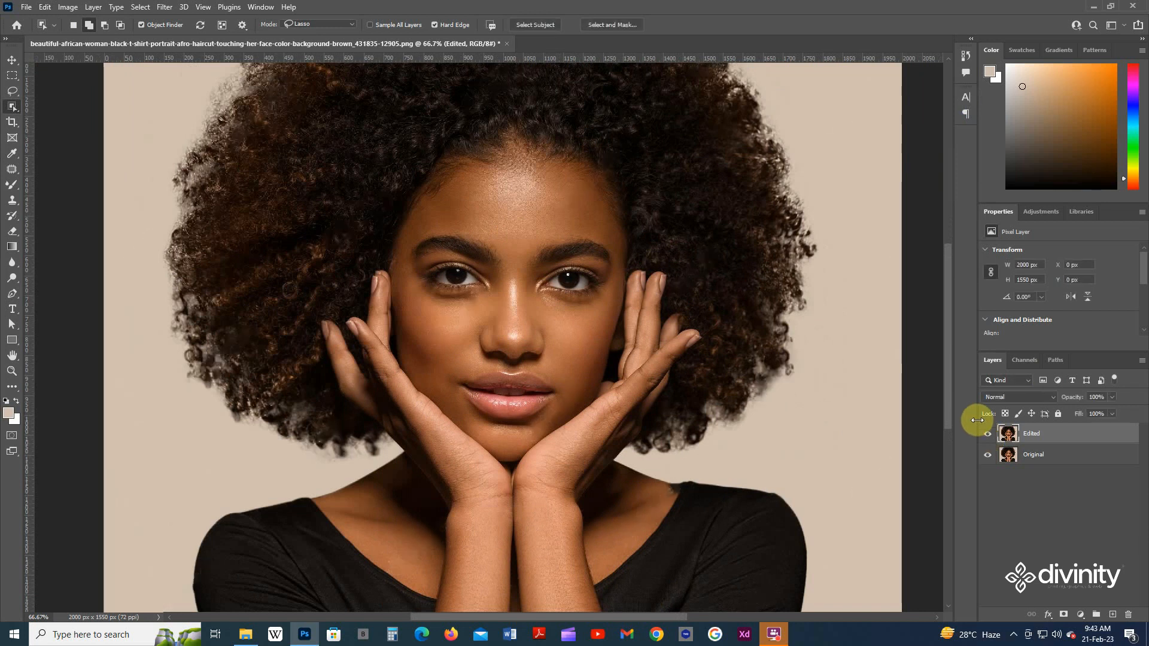
key("ctrl+minus")
key("ctrl+minus")
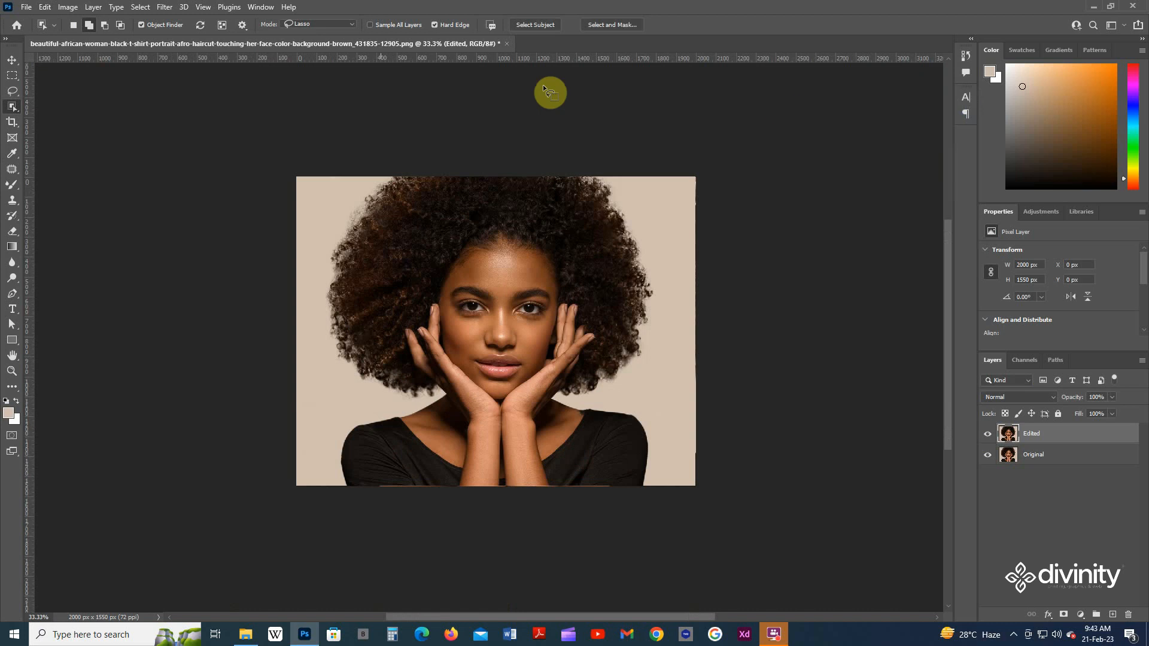
scroll(386, 335, "up", 1)
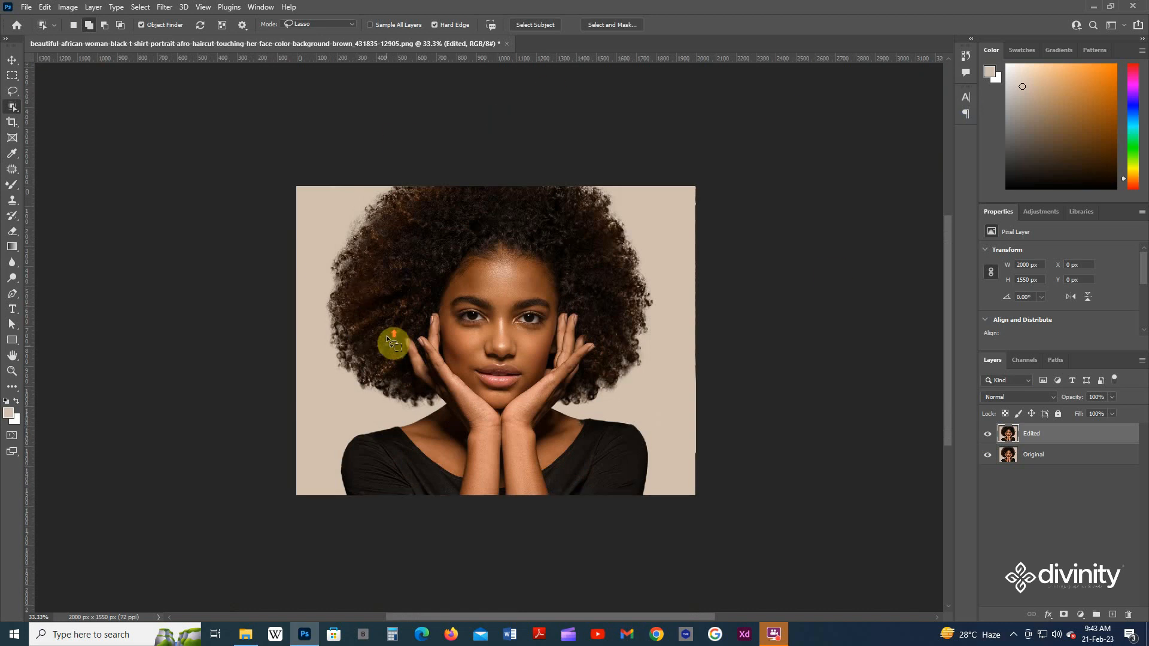